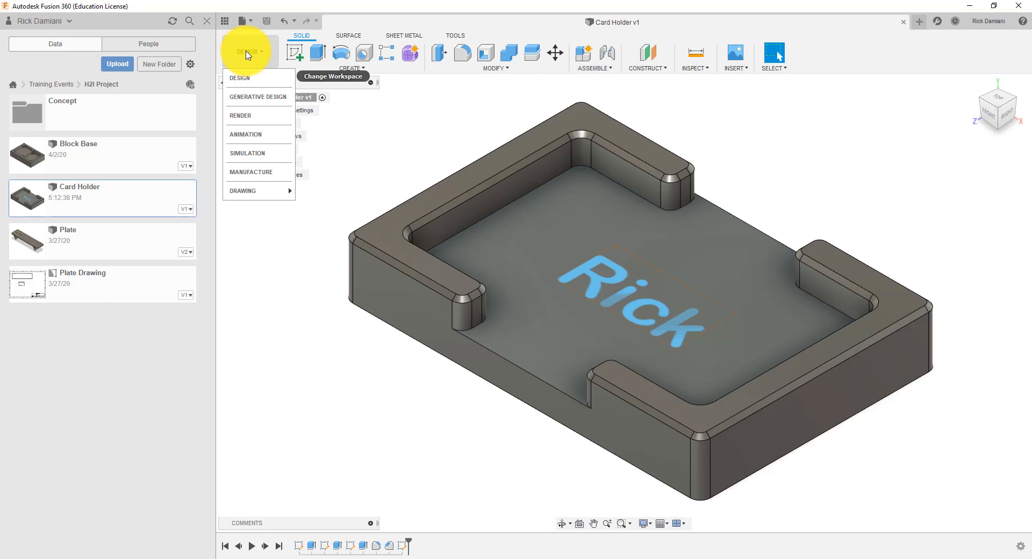
Step: Switch to the Manufacture workspace and start a new milling setup for the card holder
left_click(253, 172)
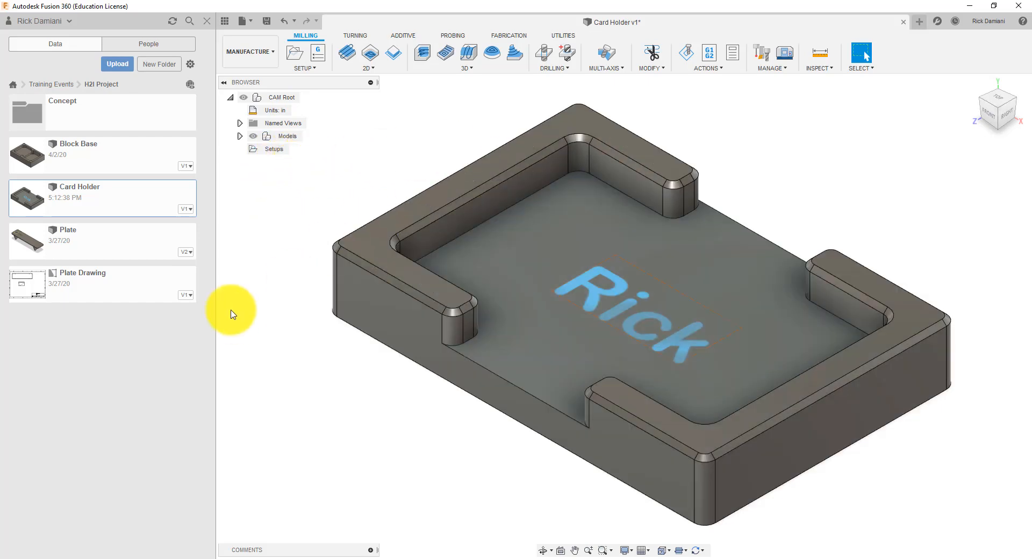
left_click(294, 60)
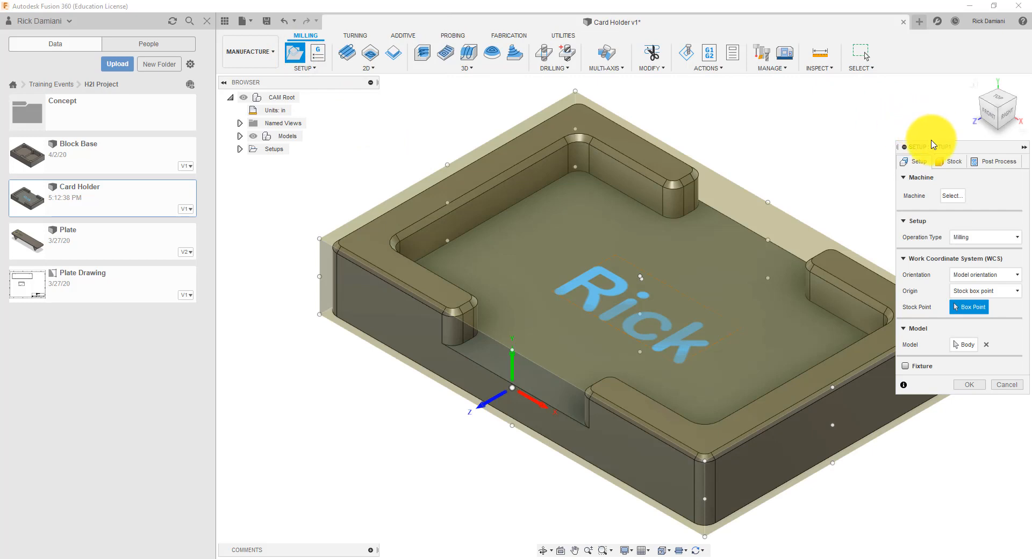
left_click_drag(933, 144, 909, 134)
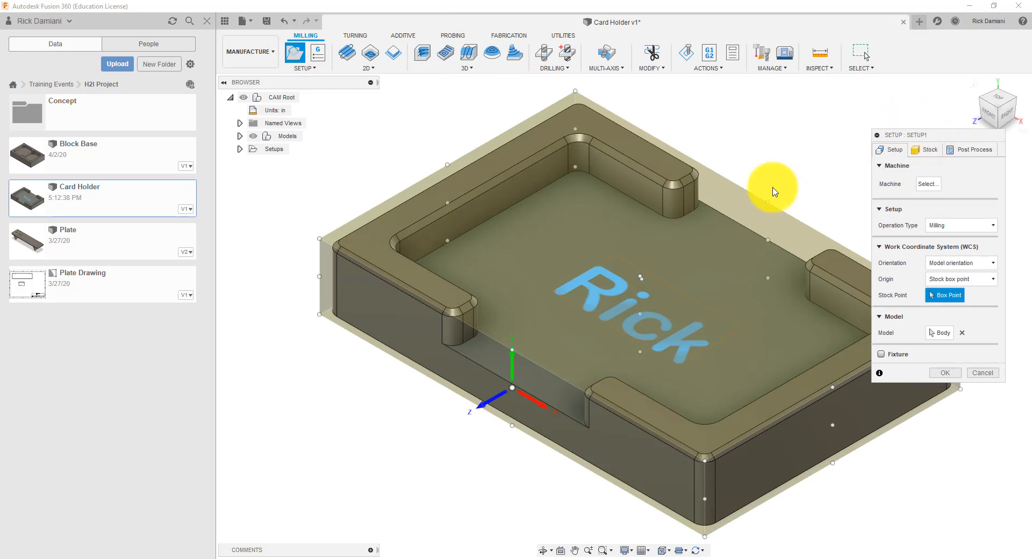
Step: Set the setup's stock side offset and stock top offset to 0.02 in each
left_click(927, 148)
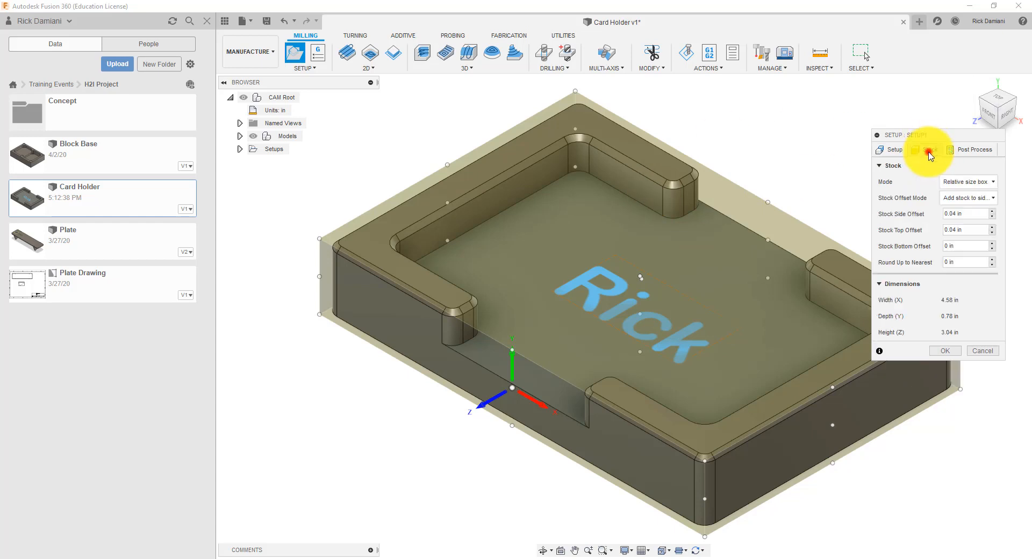
left_click(972, 211)
left_click(991, 216)
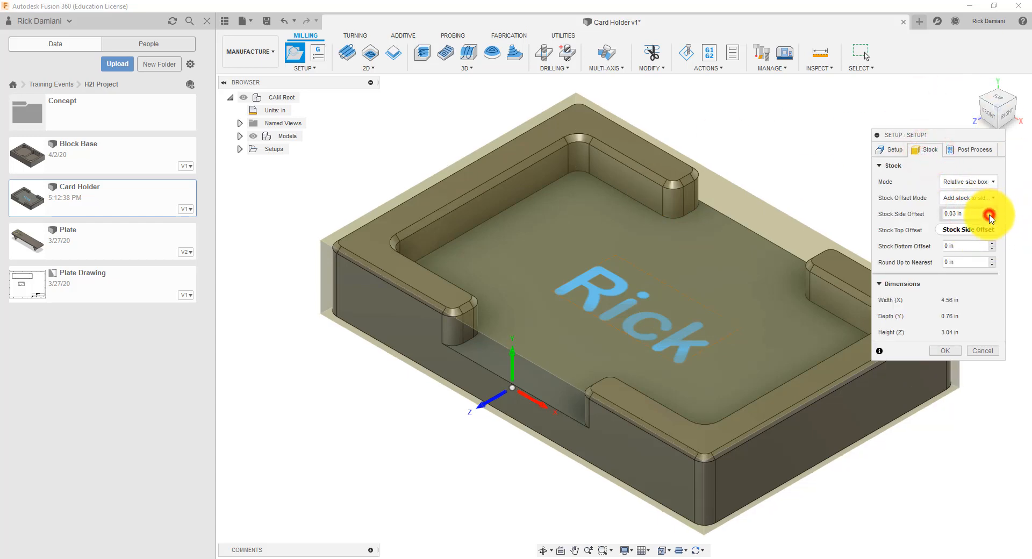
left_click(990, 216)
left_click(989, 216)
left_click(969, 214)
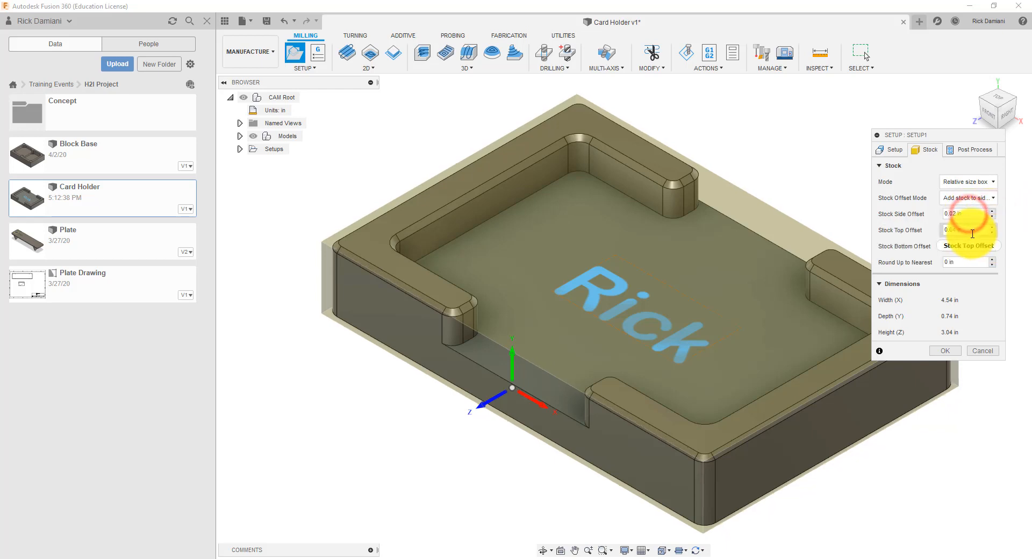
left_click(971, 233)
left_click(992, 234)
left_click(992, 235)
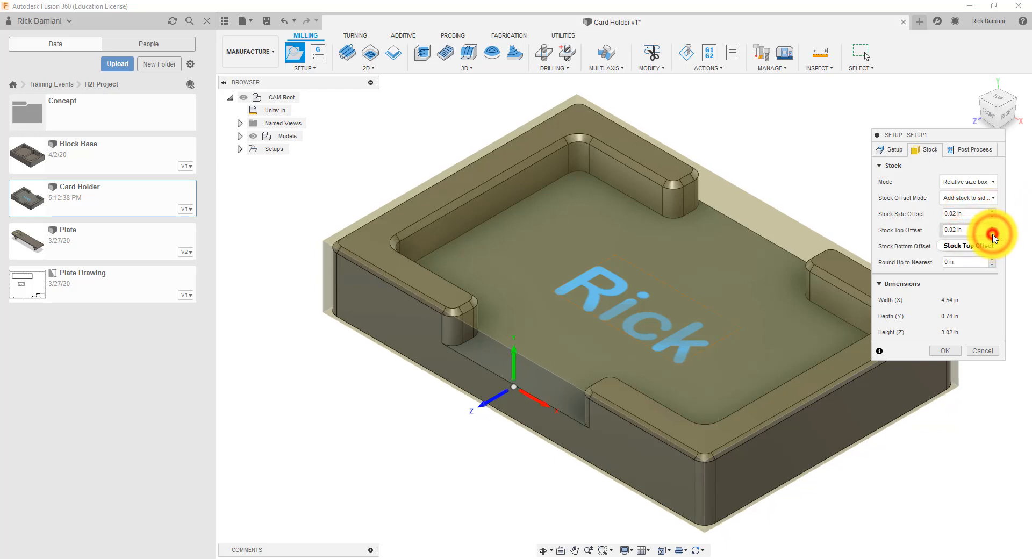
left_click(968, 242)
left_click(963, 261)
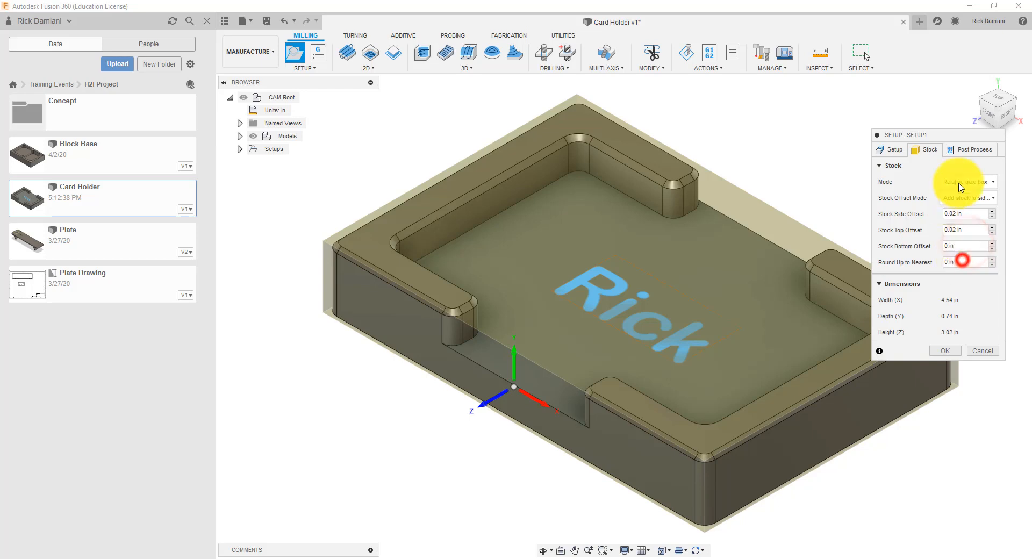
Step: Choose the centre box point on the stock's upper surface as the origin while keeping the model orientation
left_click(894, 153)
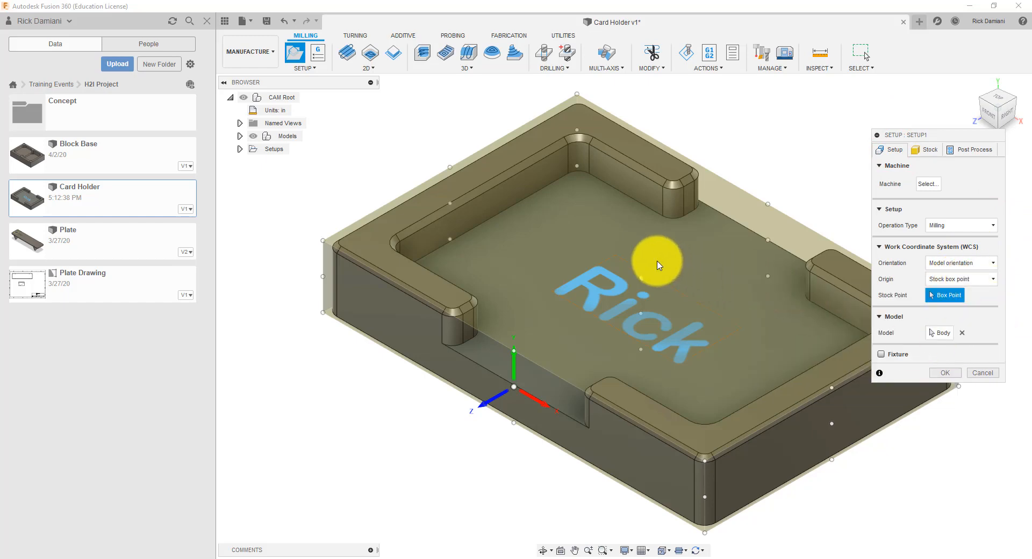
left_click(643, 278)
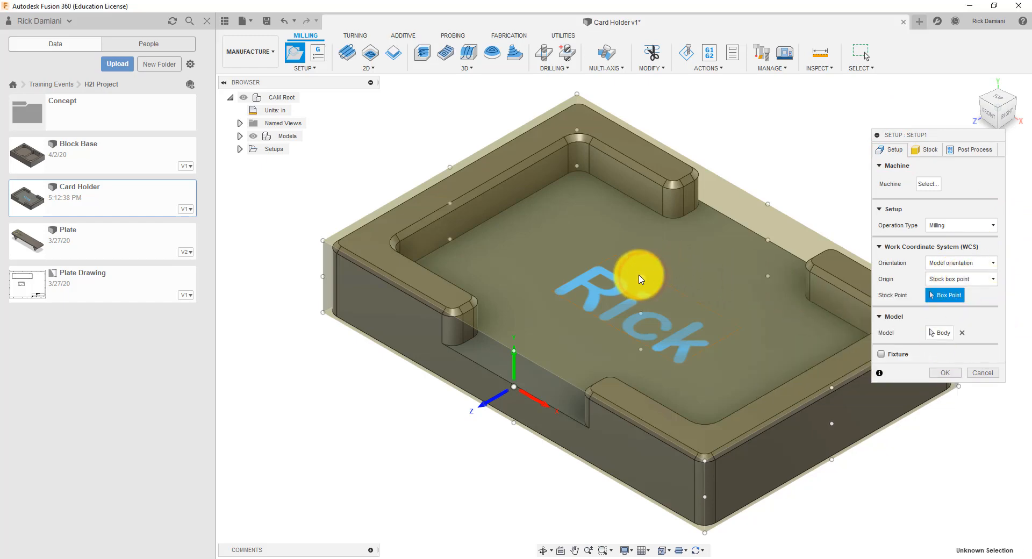
scroll(644, 285, "up", 4)
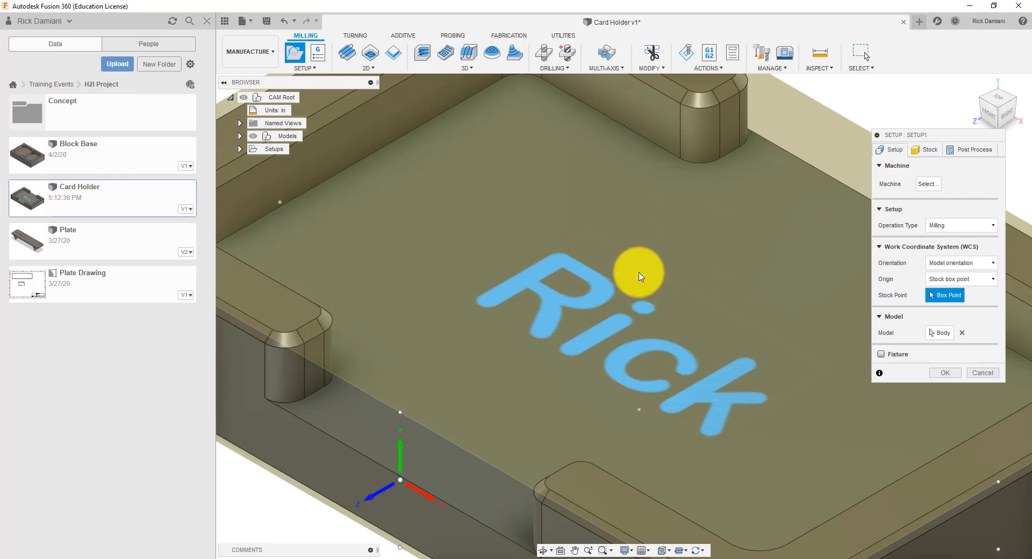
left_click(639, 275)
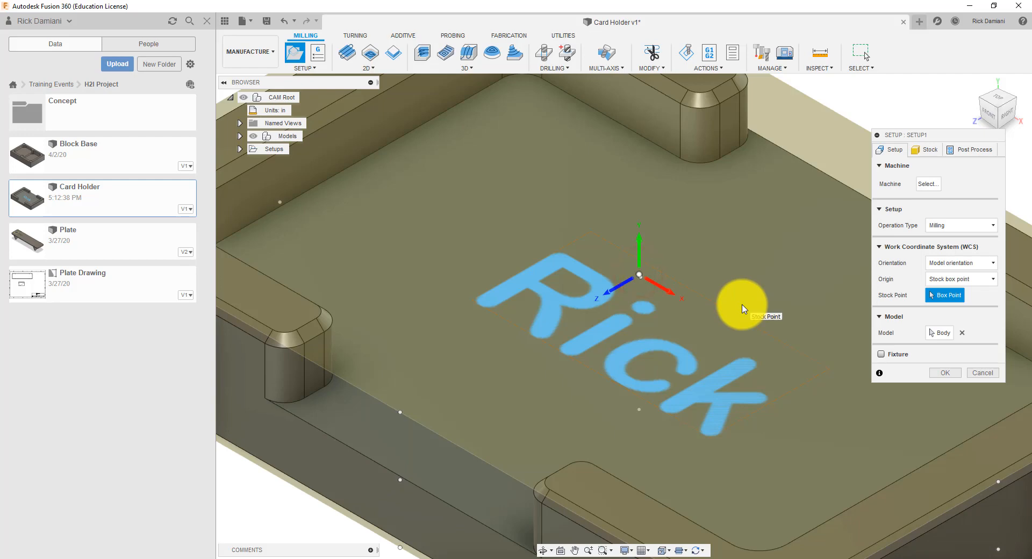
scroll(644, 285, "up", 8)
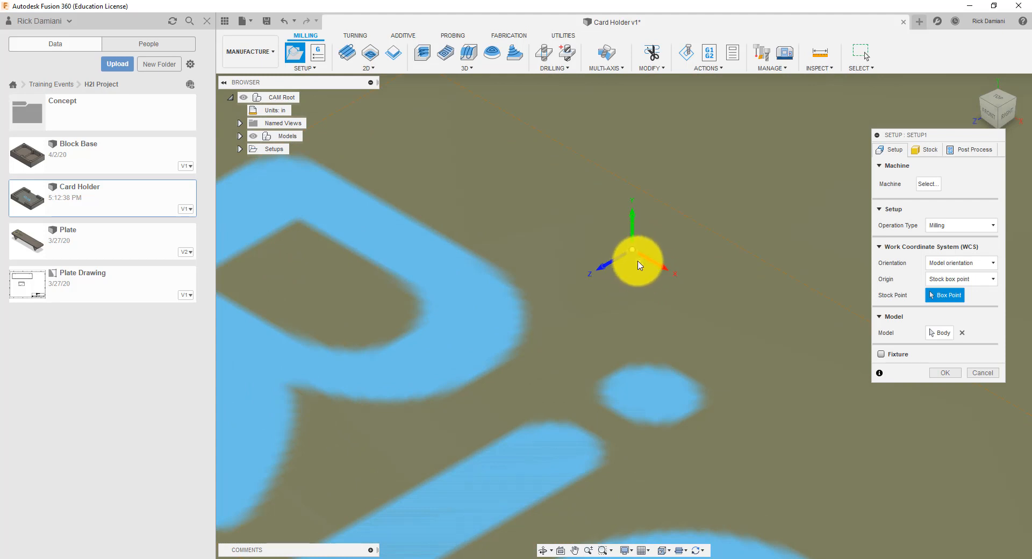
scroll(644, 281, "up", 2)
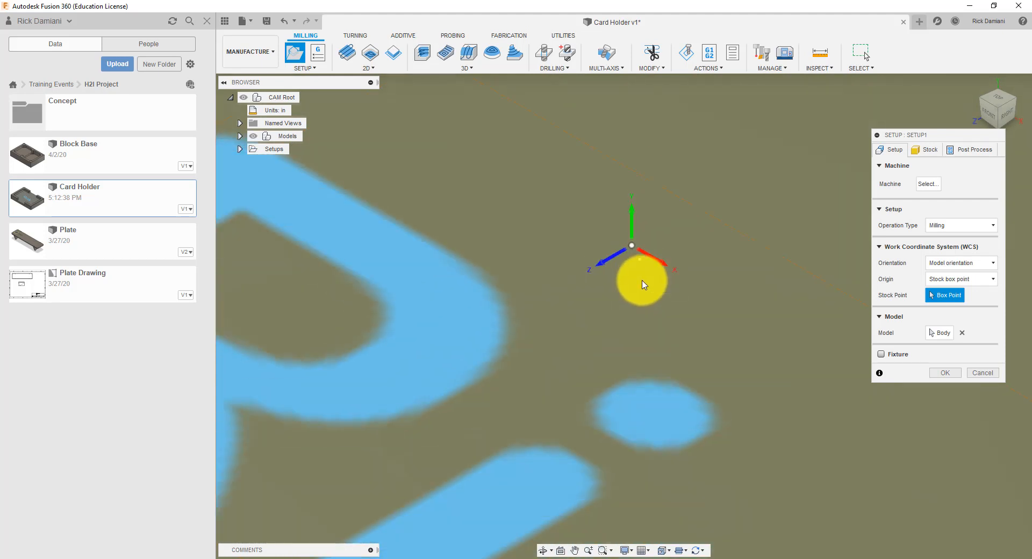
scroll(644, 285, "down", 6)
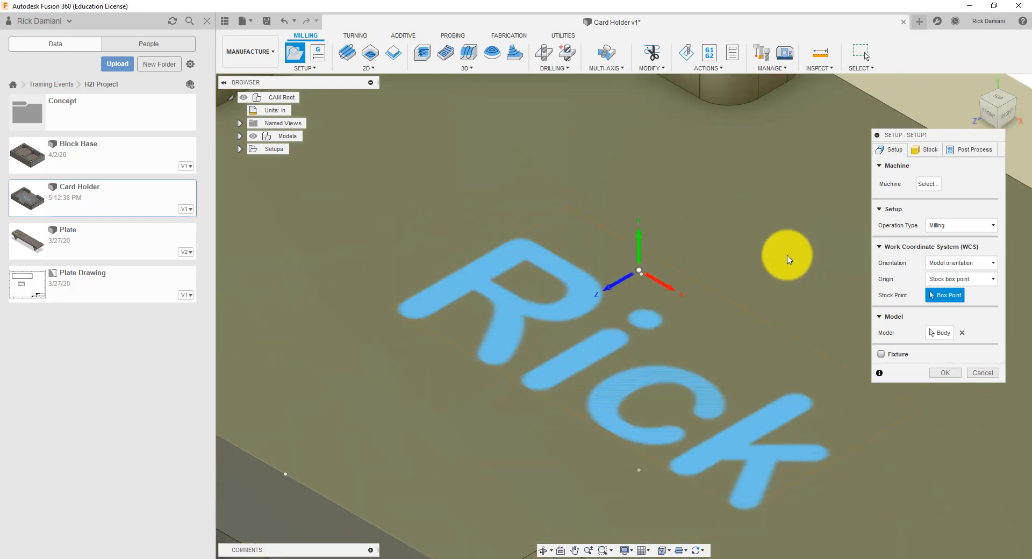
scroll(732, 300, "up", 3)
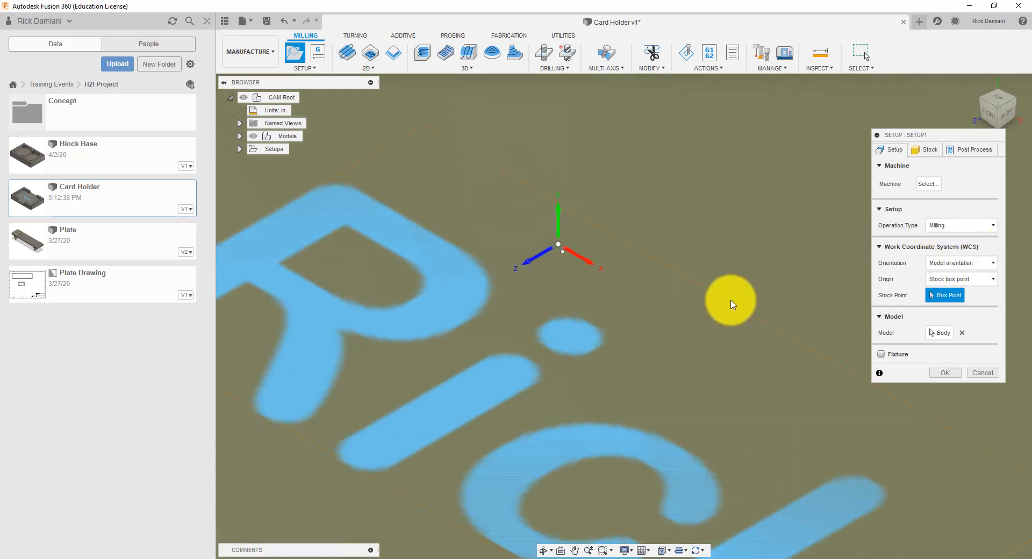
scroll(731, 304, "down", 6)
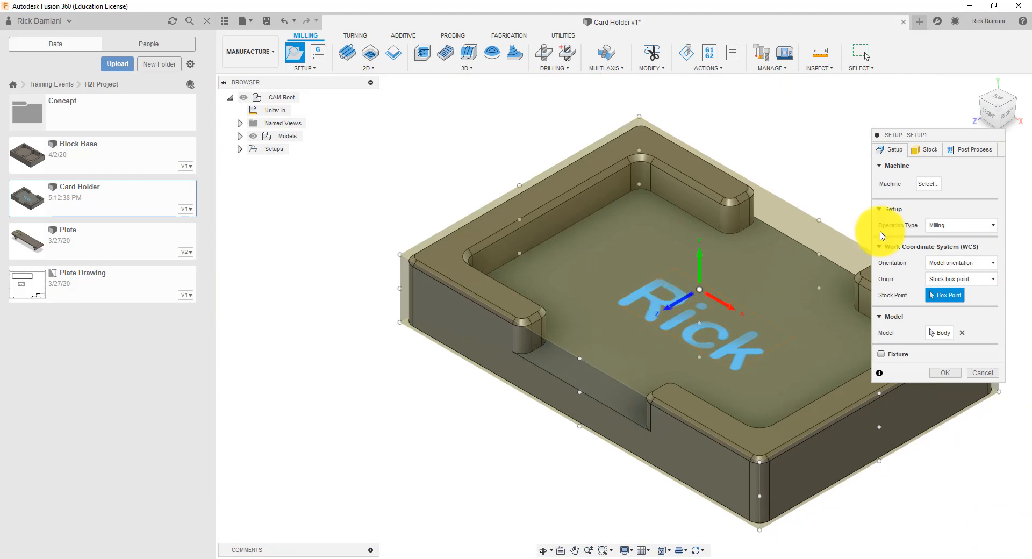
Step: Set the work coordinate orientation to Z axis/plane & X axis, using the card holder's upper rim face for the Z axis
left_click(958, 263)
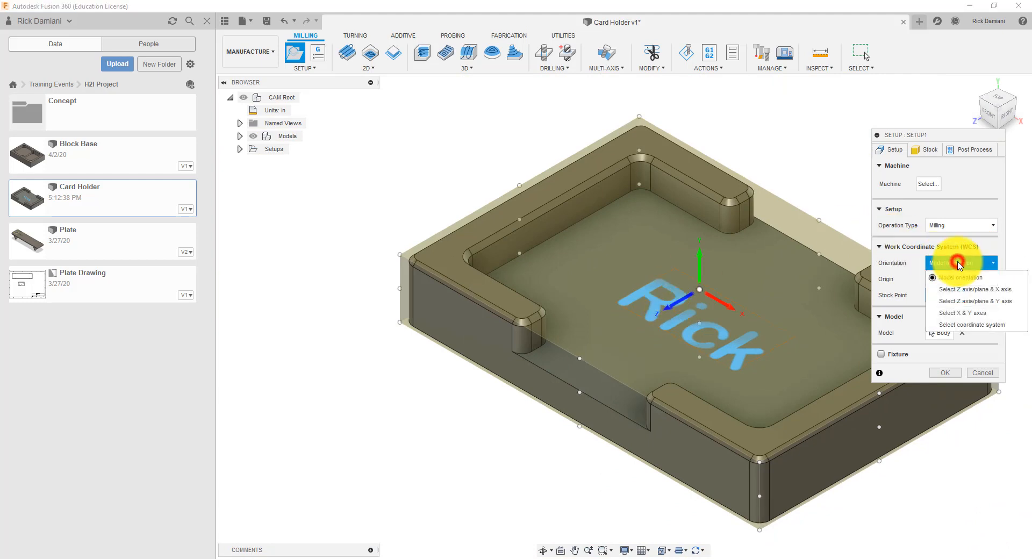
left_click(962, 290)
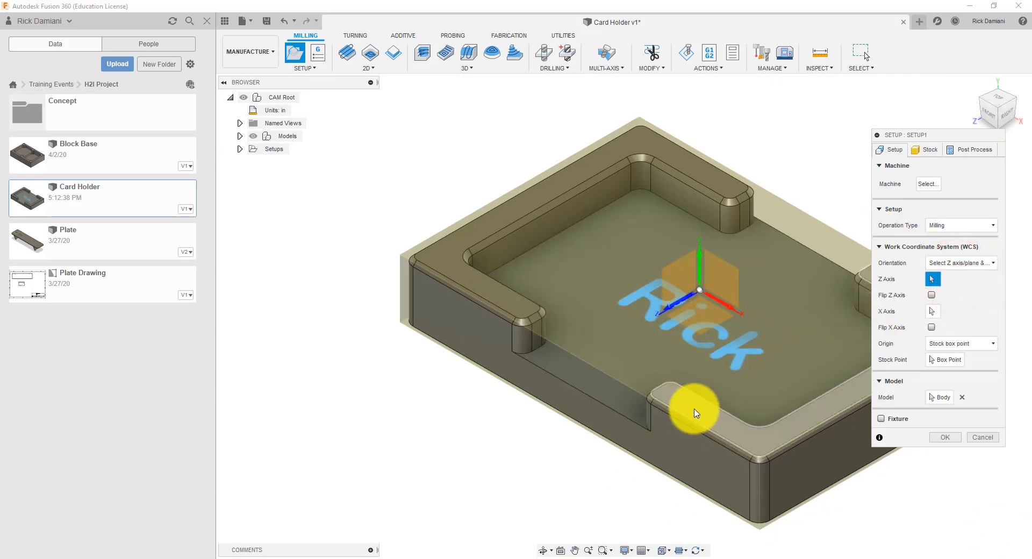
left_click(693, 416)
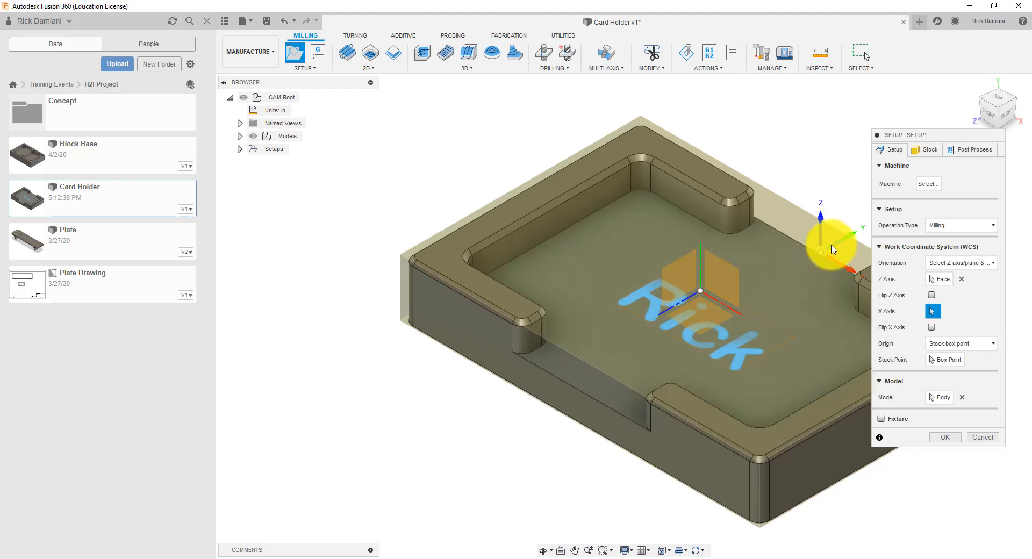
Step: Place the reoriented coordinate system's origin on the top-centre stock box point and accept the setup
left_click(945, 360)
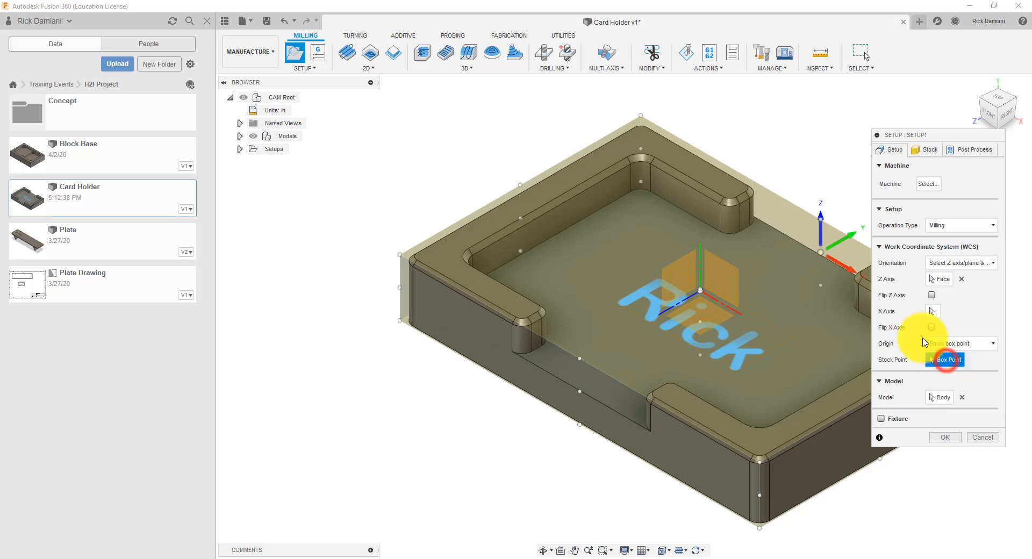
left_click(700, 286)
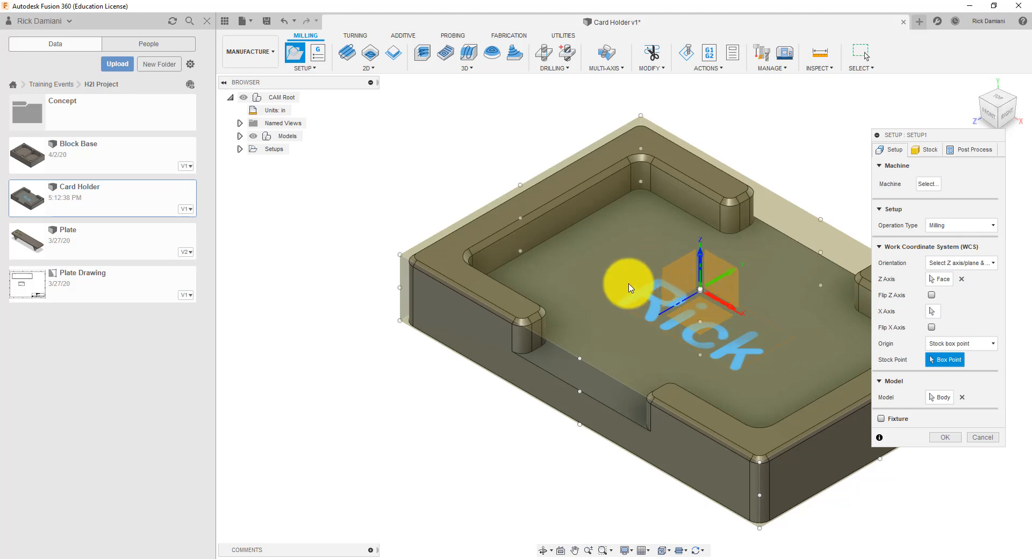
middle_click_drag(627, 283, 508, 258)
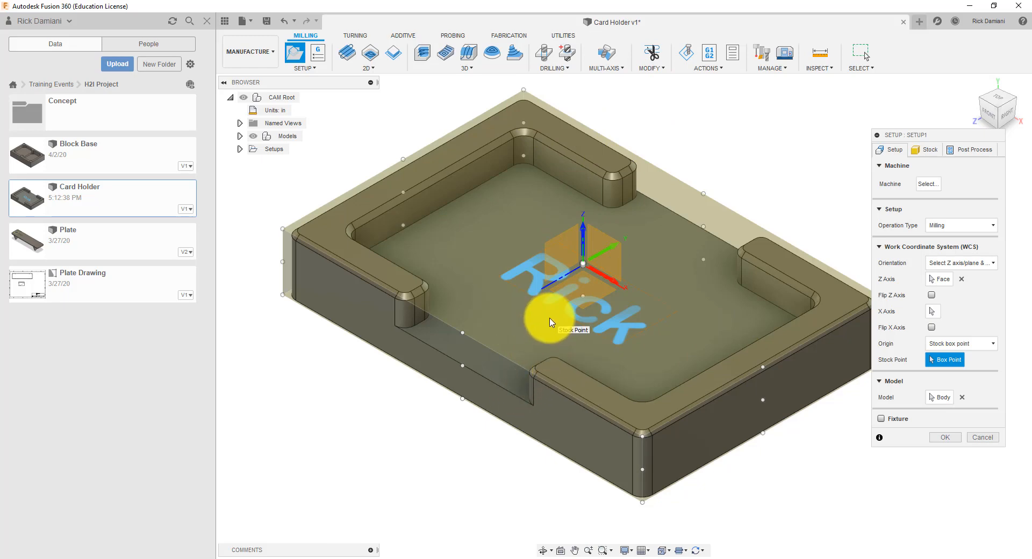
mouse_move(549, 322)
middle_mouse_down("shift")
mouse_move(622, 292)
mouse_move(592, 279)
mouse_move(551, 310)
middle_mouse_up("shift")
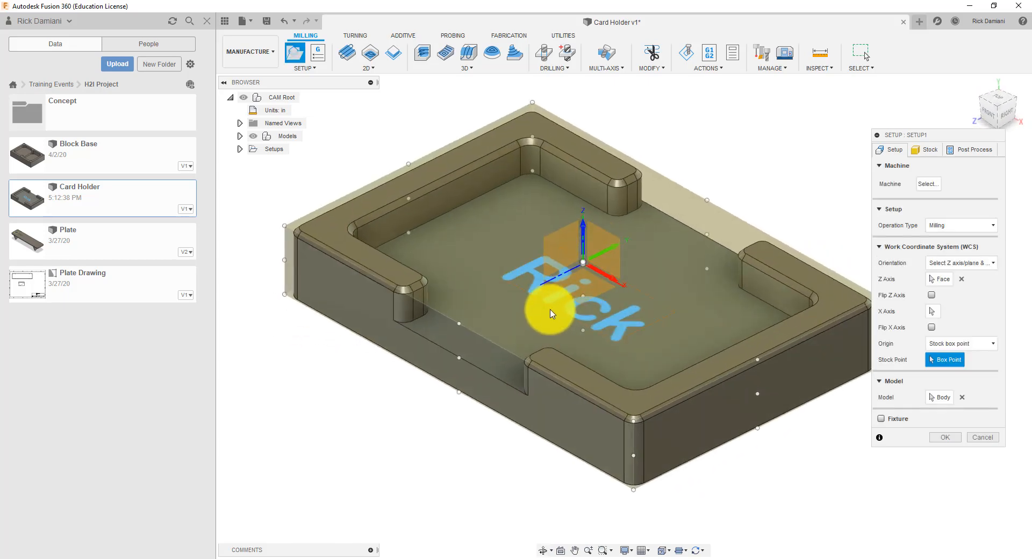
left_click(945, 437)
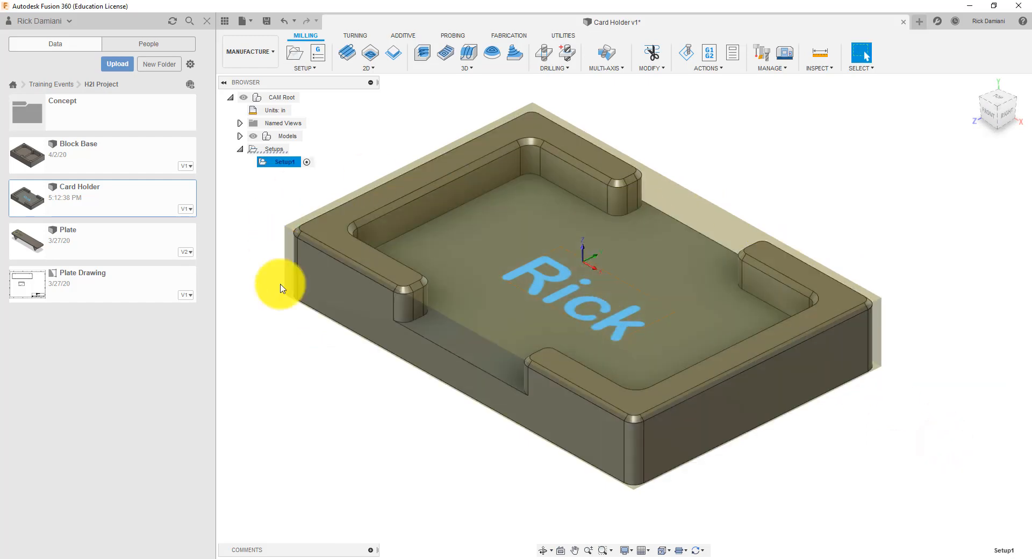
Step: Fit the model in view and check the stock and coordinate system of Setup1
left_click(375, 403)
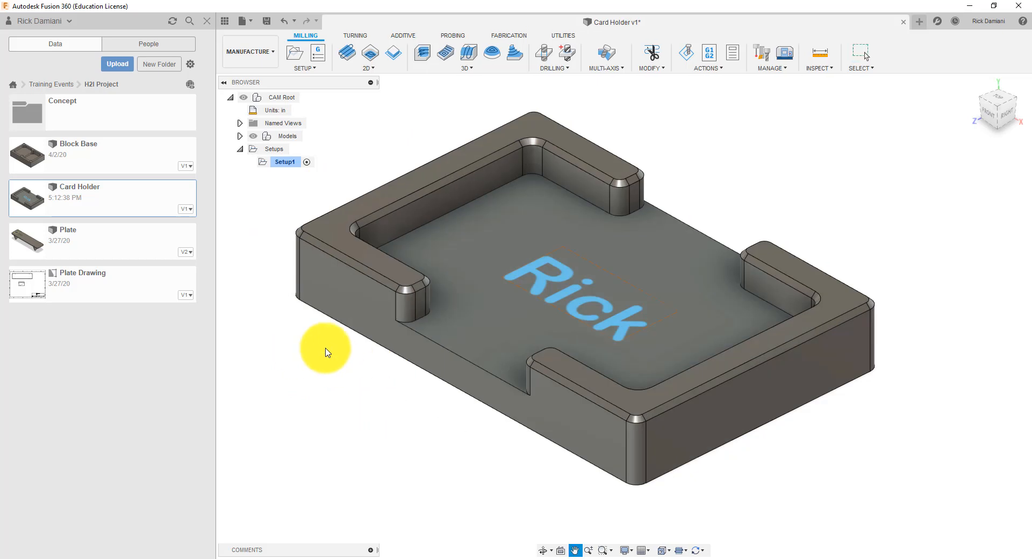
key("F6")
left_click(276, 163)
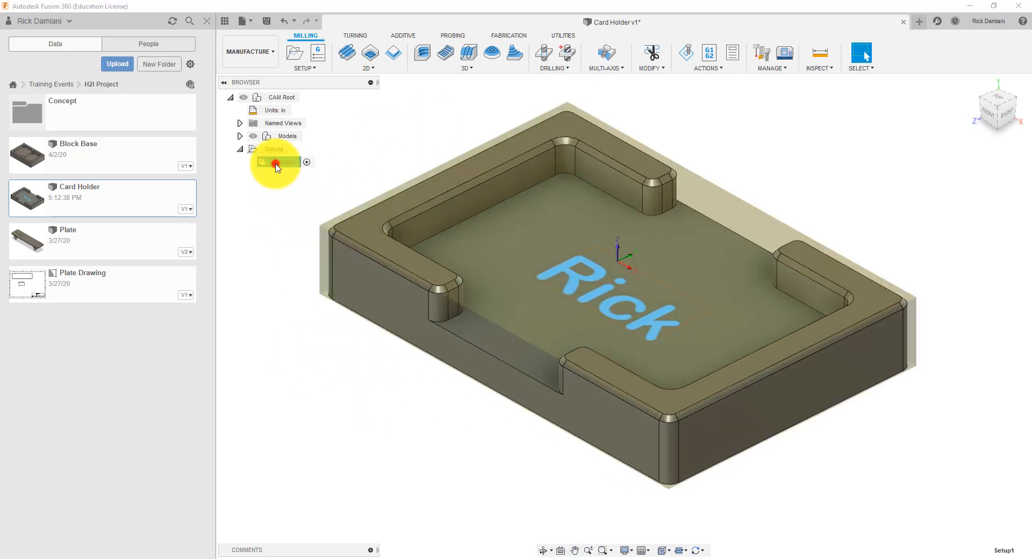
left_click(323, 375)
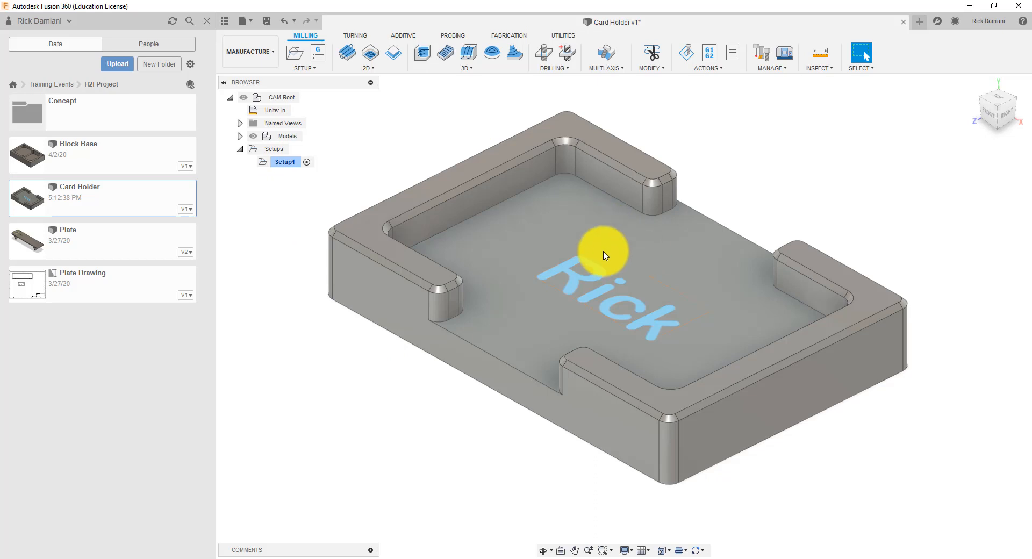
Step: Start a 2D Adaptive Clearing operation and select the card holder's pocket floor as its pocket geometry
left_click(359, 68)
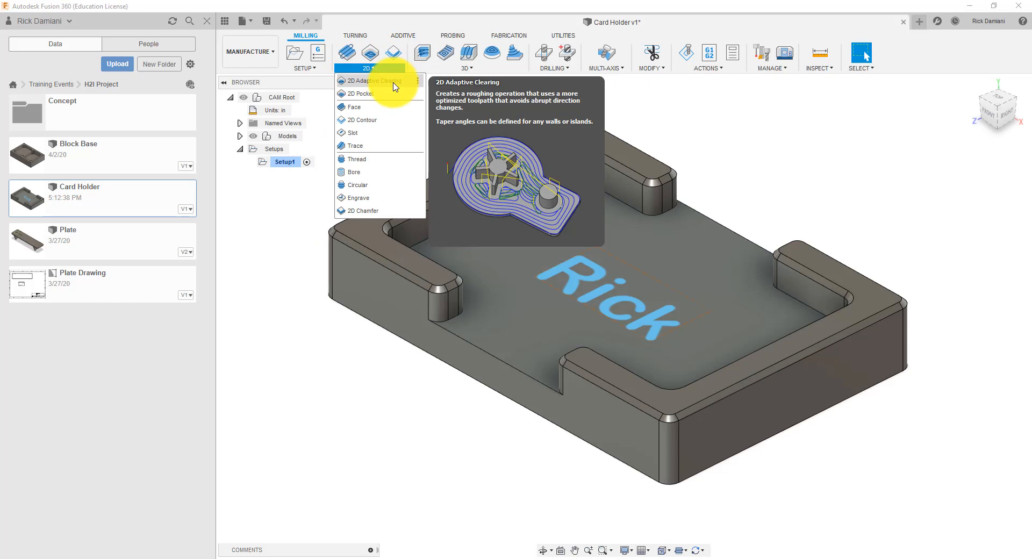
left_click(376, 81)
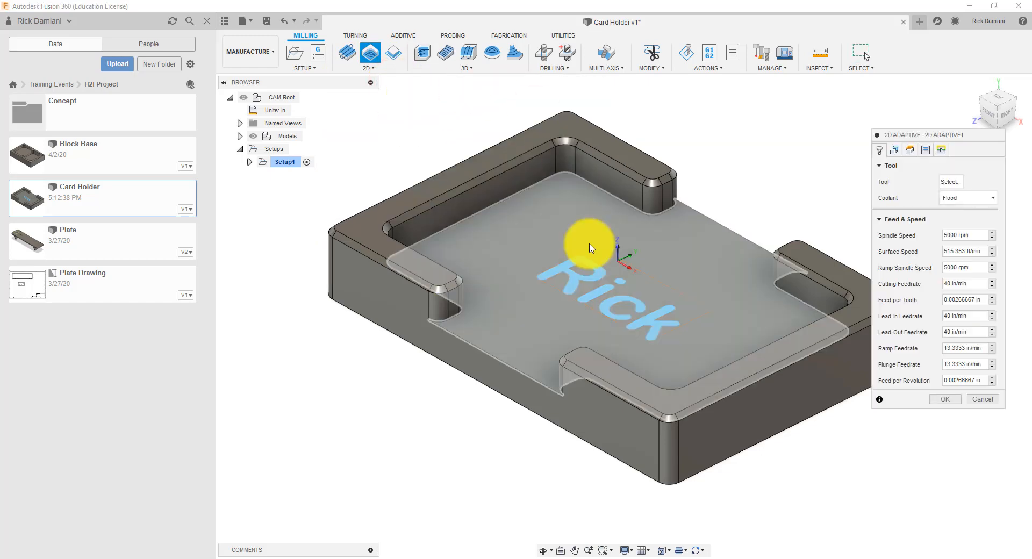
left_click(550, 225)
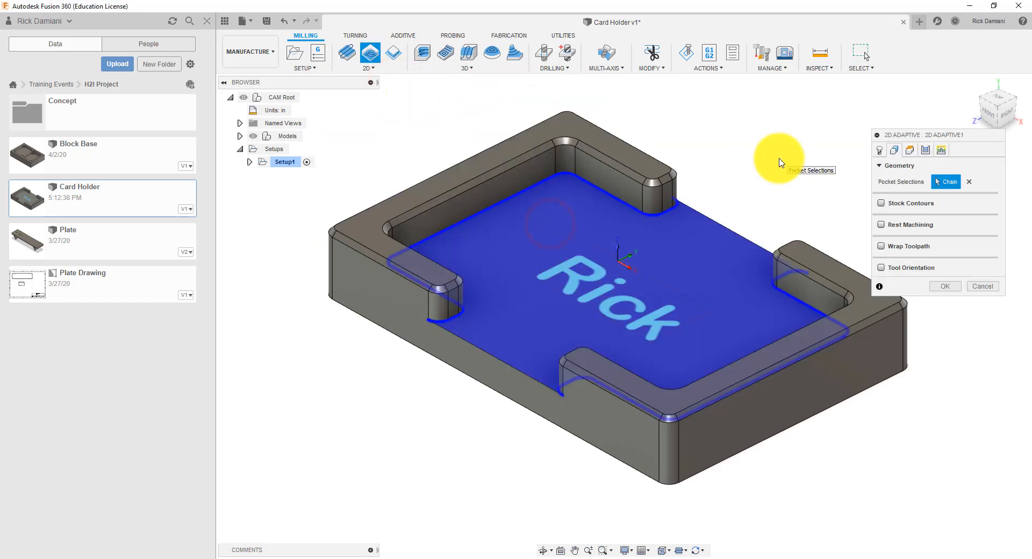
Step: Assign the 3/8" Flat Endmill from the Inch - Aluminum sample library as the tool, filtering the tool types to flat mills
left_click(879, 150)
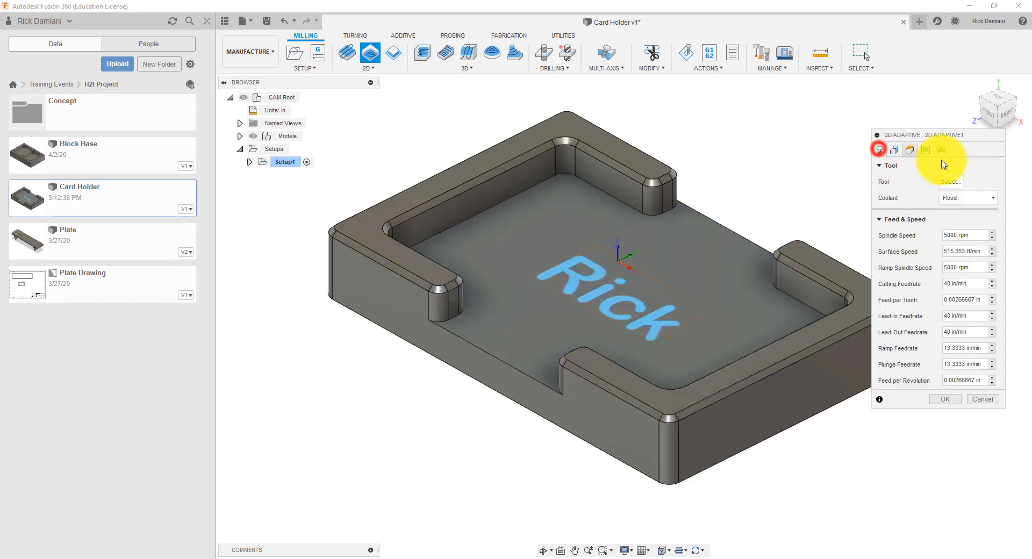
left_click(951, 180)
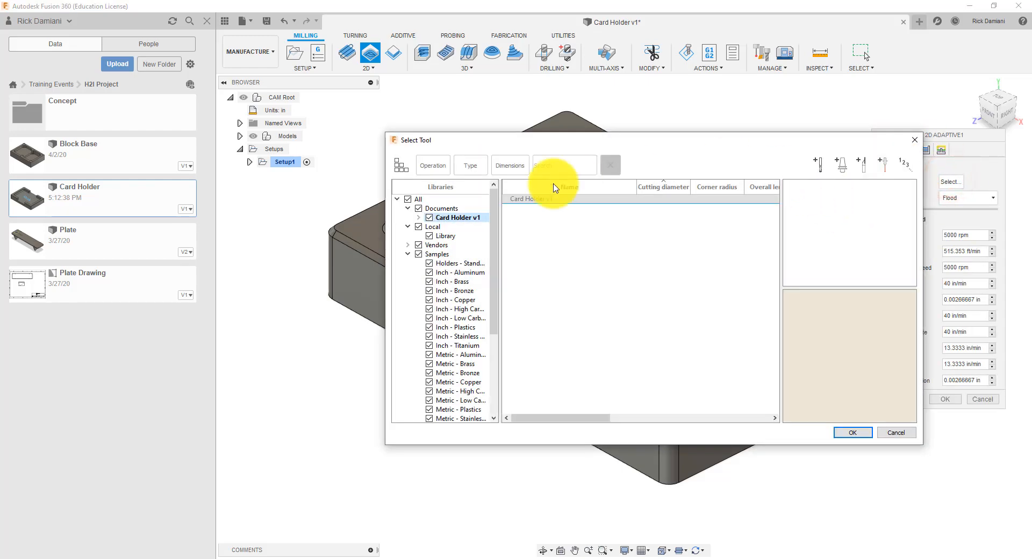
scroll(497, 250, "down", 1)
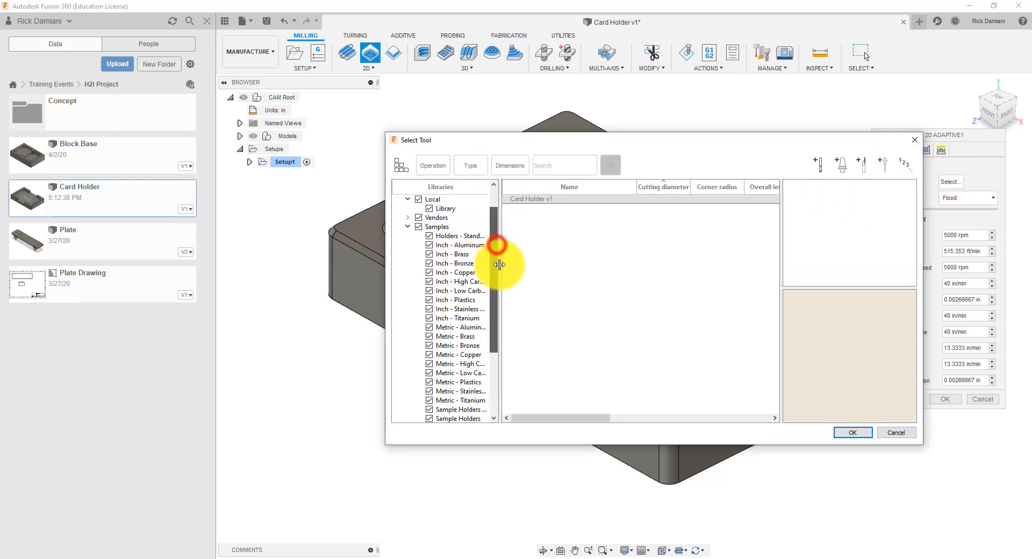
left_click(466, 245)
left_click_drag(534, 143, 475, 145)
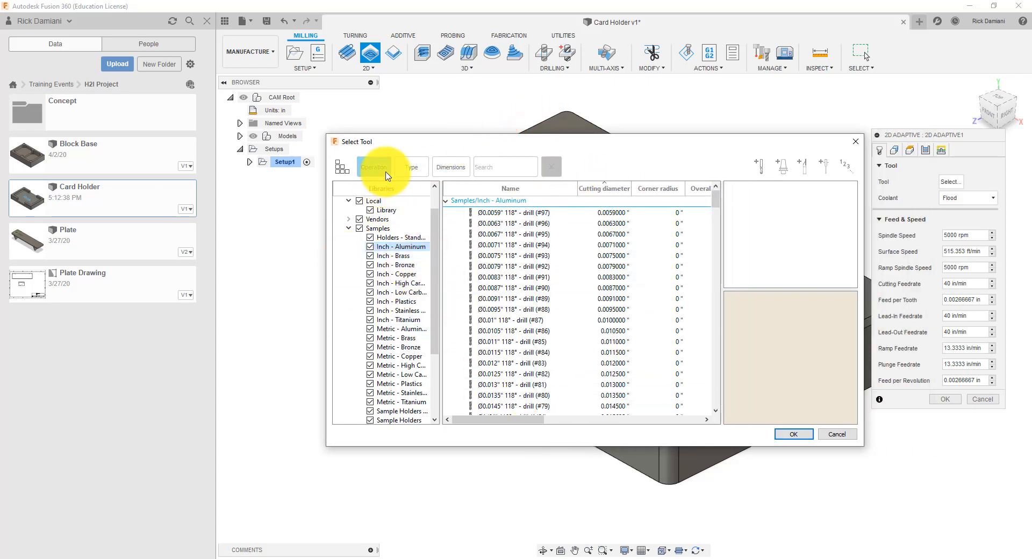
left_click(412, 170)
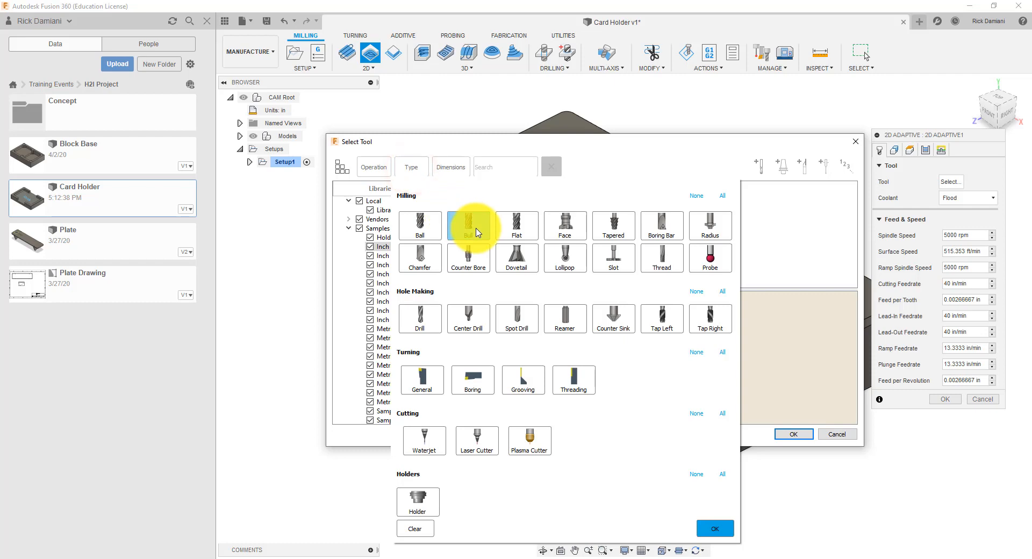
left_click(515, 225)
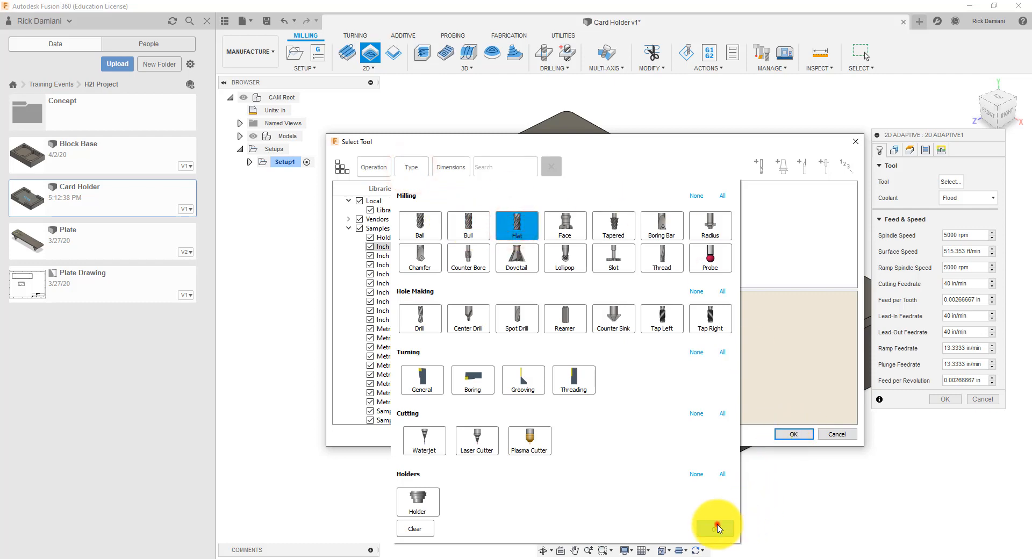
left_click(714, 528)
left_click_drag(509, 135, 485, 118)
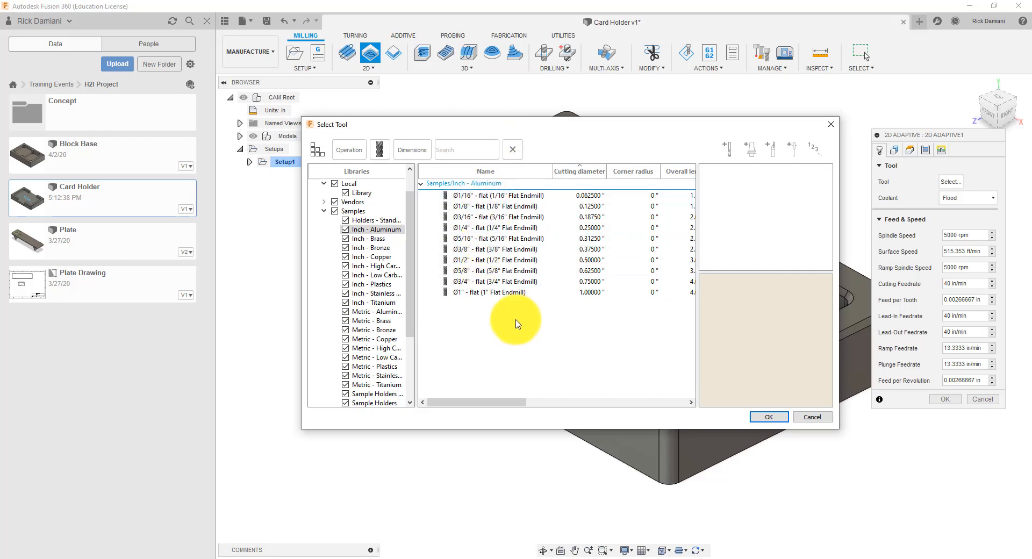
left_click(478, 249)
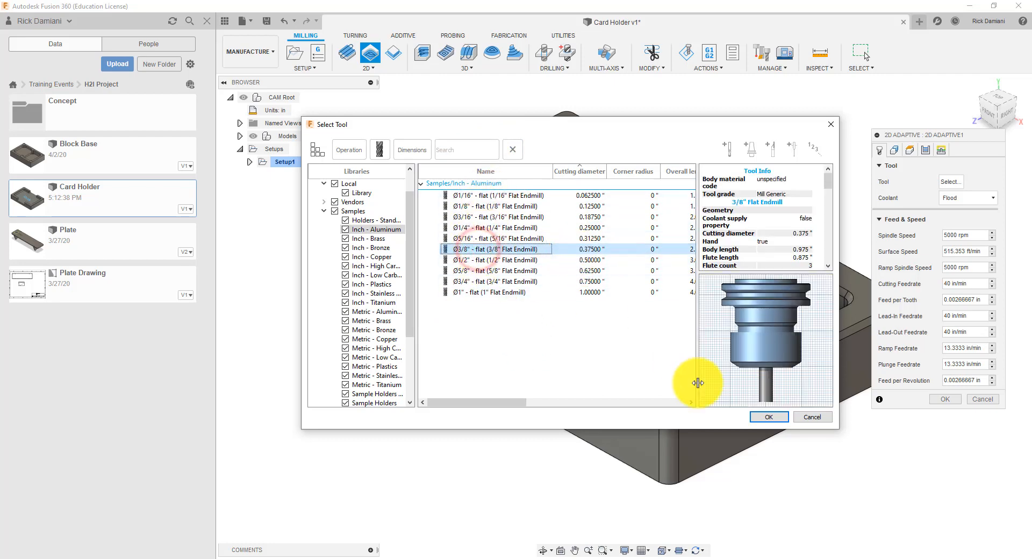
left_click(763, 417)
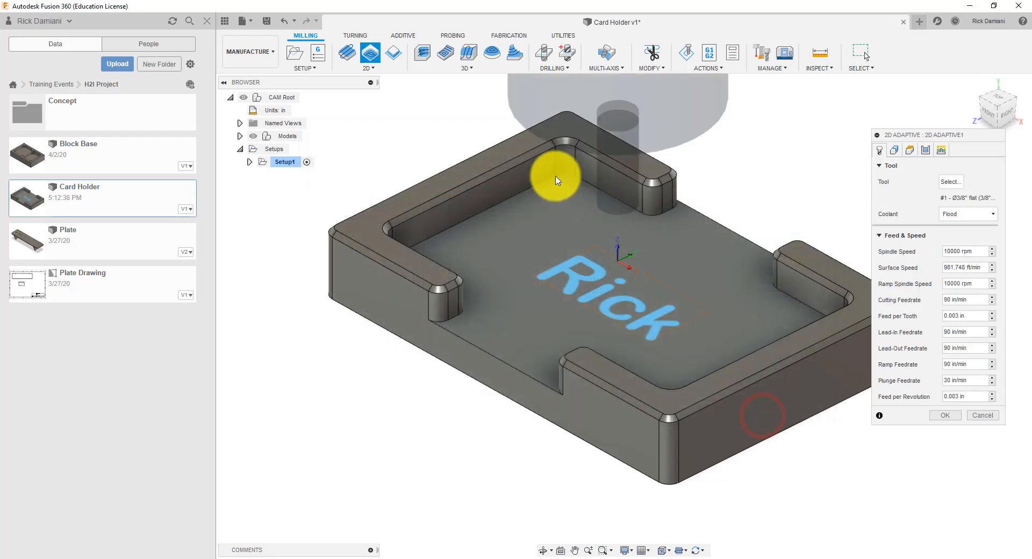
Step: Set both the spindle speed and the ramp spindle speed of the adaptive operation to 4000 rpm
left_click_drag(927, 141, 904, 133)
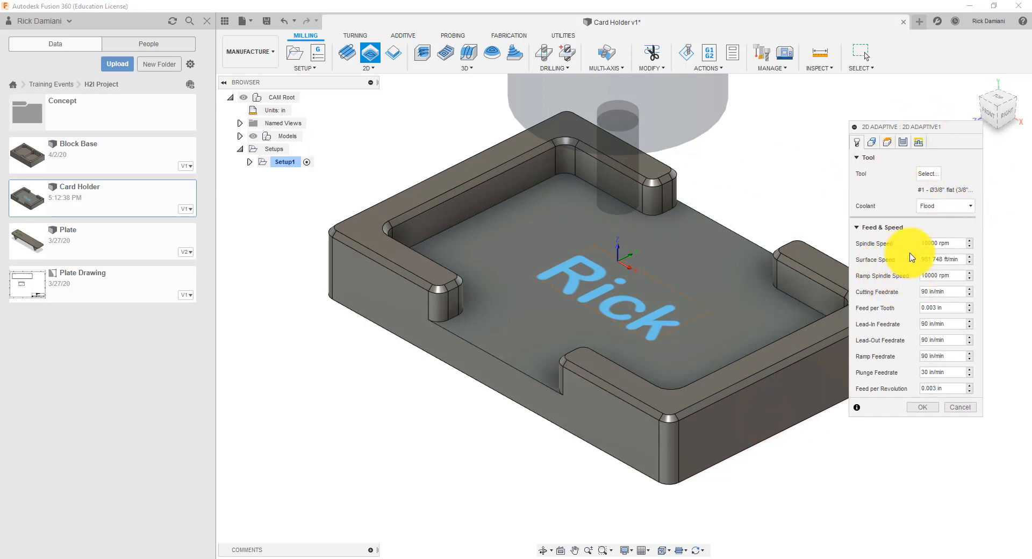
left_click(956, 242)
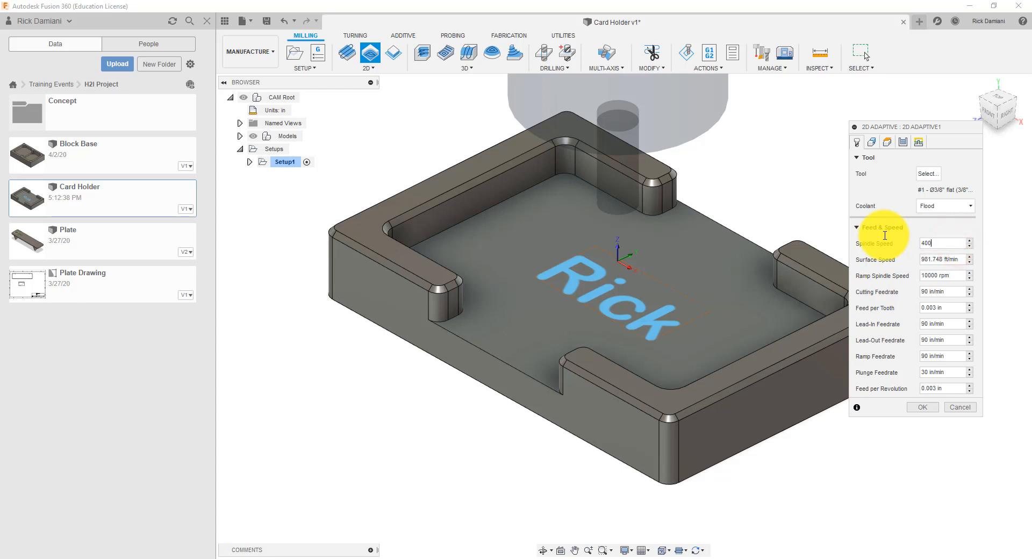
left_click(957, 275)
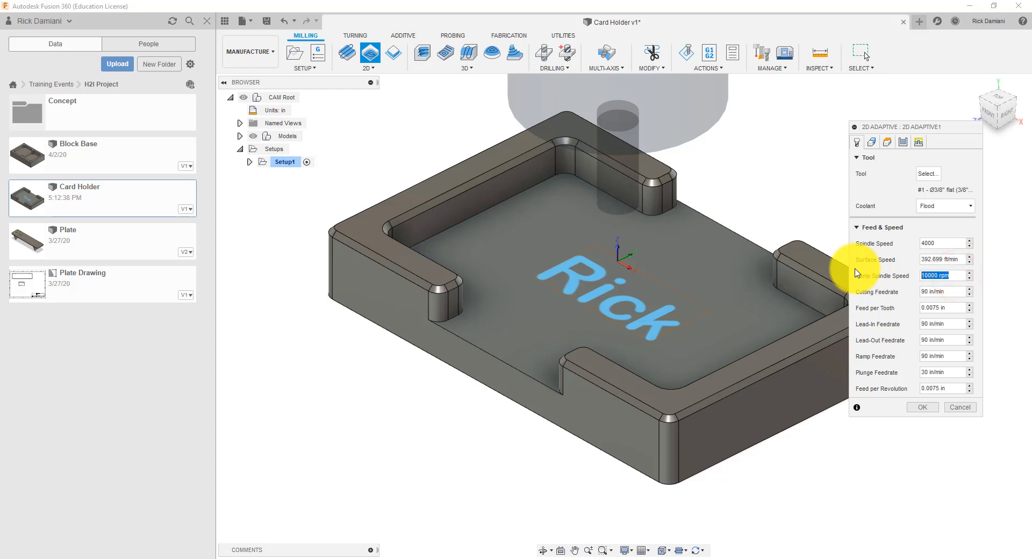
Step: Set the cutting, lead-in, lead-out and ramp feedrates to 20 in/min and the plunge feedrate to 10 in/min
left_click(936, 292)
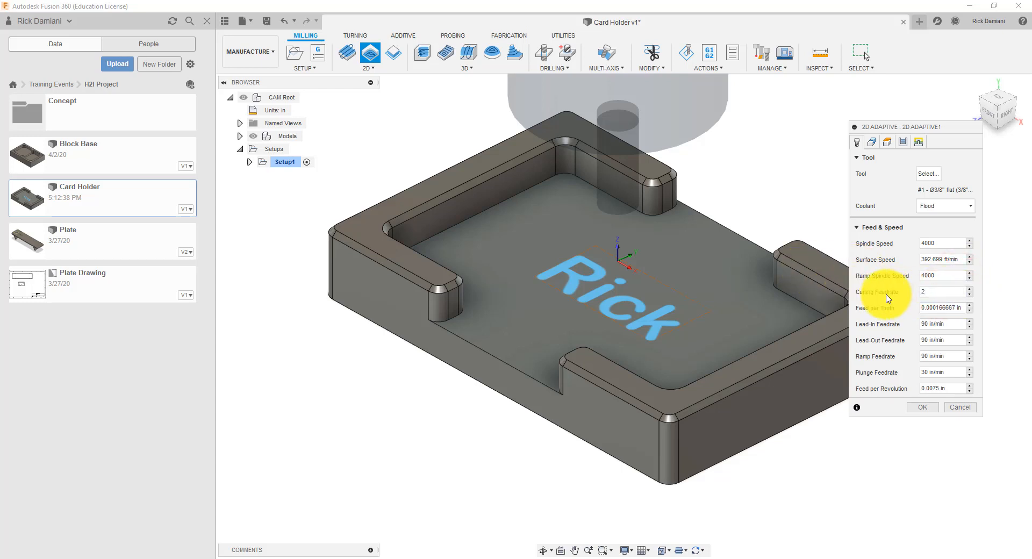
left_click(952, 324)
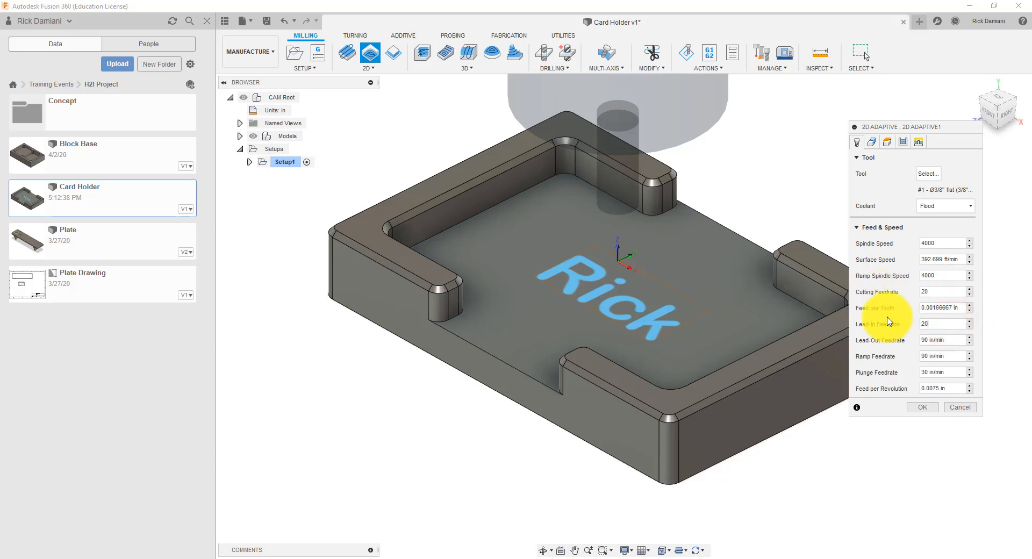
type("20")
left_click(950, 339)
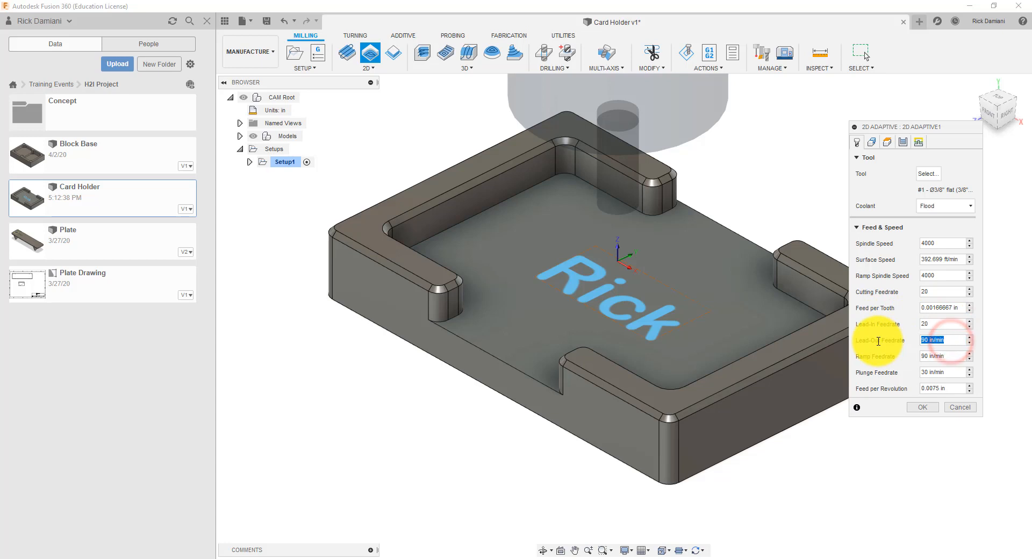
left_click(944, 356)
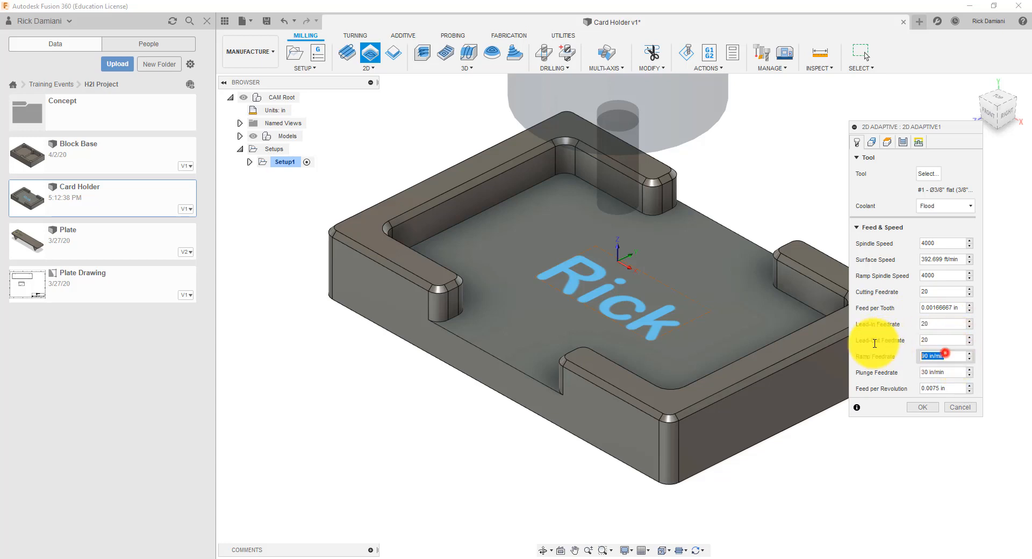
type("20")
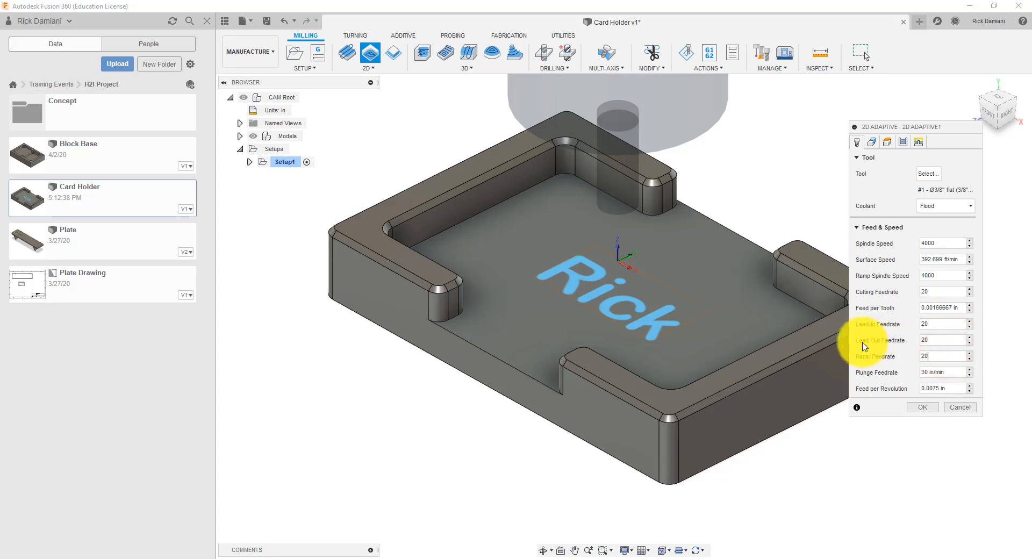
left_click(945, 371)
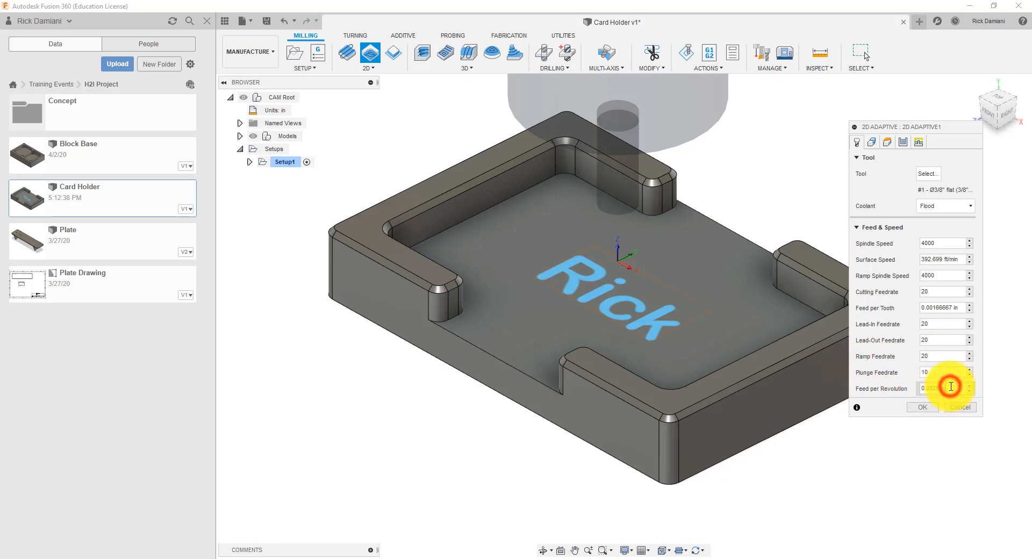
Step: Check the pocket geometry and heights, and enable Multiple Depths with a maximum roughing stepdown of .125 in
left_click(871, 146)
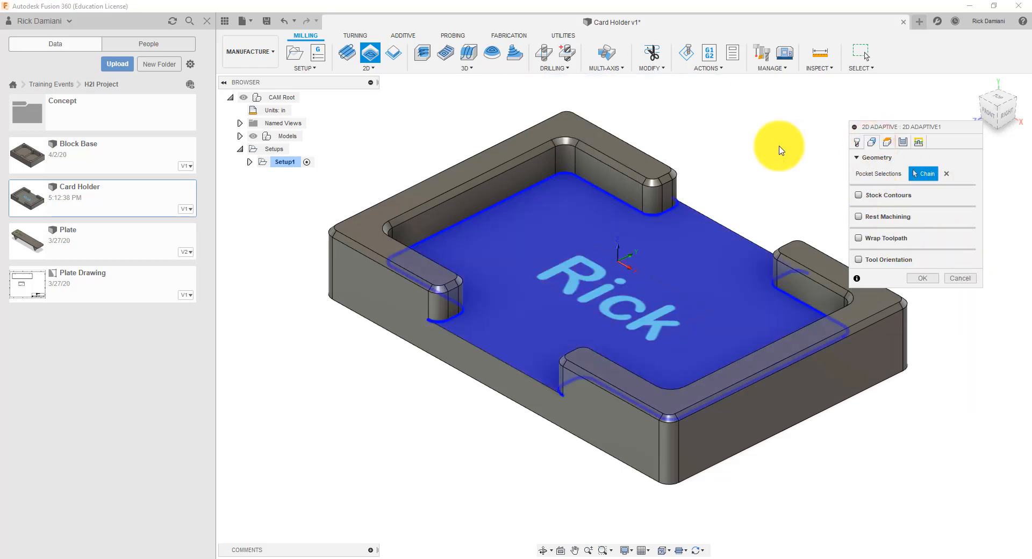
left_click(892, 143)
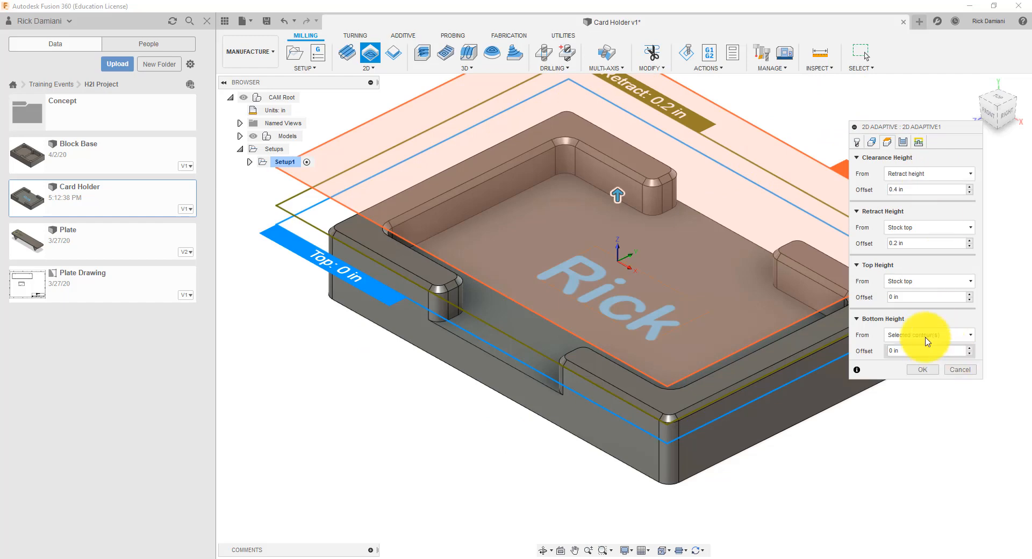
left_click(904, 144)
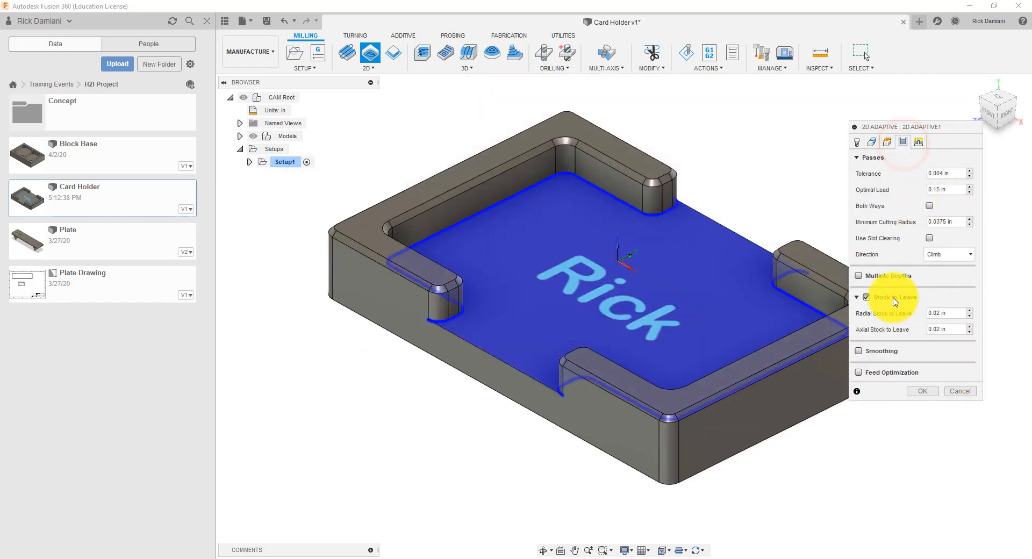
left_click(860, 278)
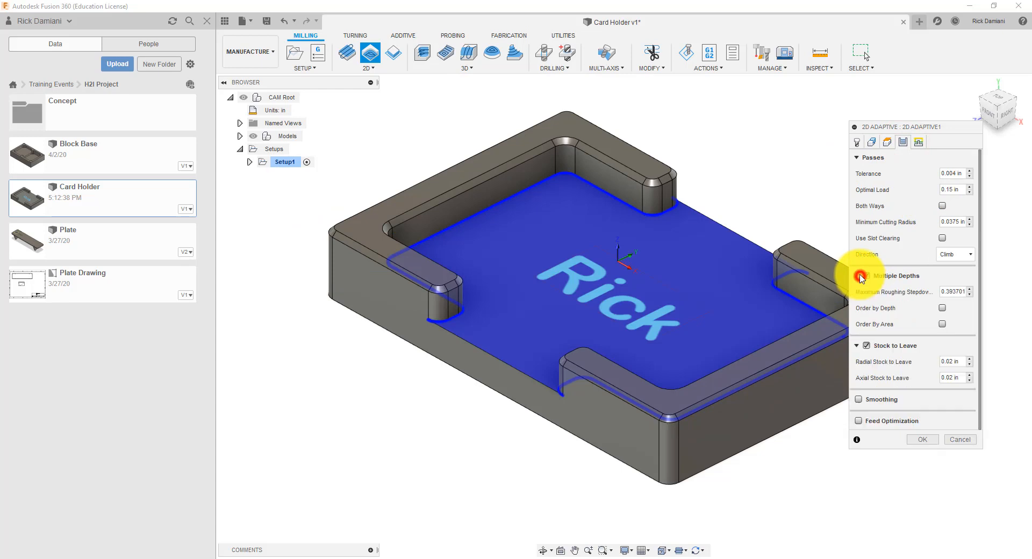
left_click(943, 291)
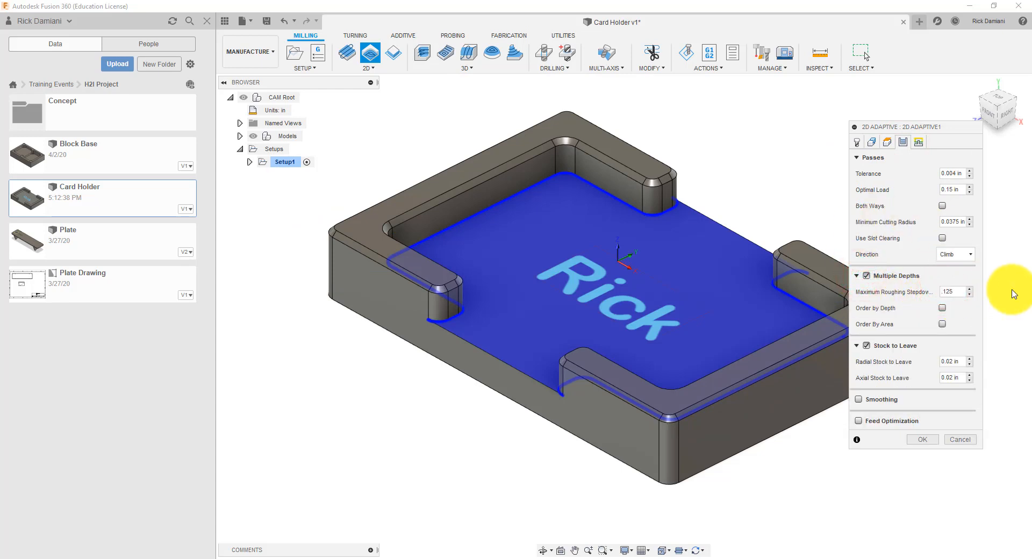
Step: Set the axial stock to leave to 0 and accept the operation to generate the adaptive toolpath
left_click(960, 378)
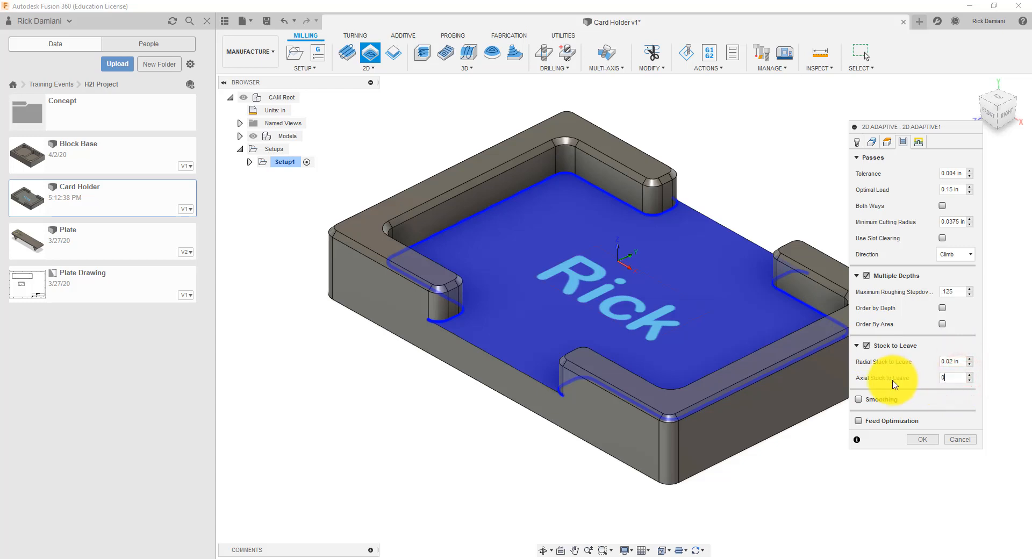
left_click(953, 378)
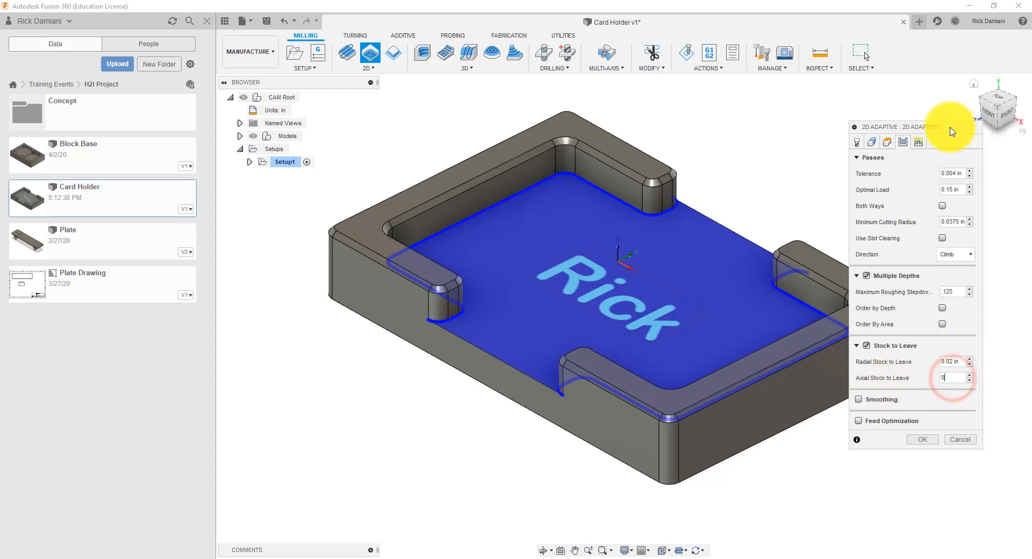
left_click_drag(951, 128, 919, 122)
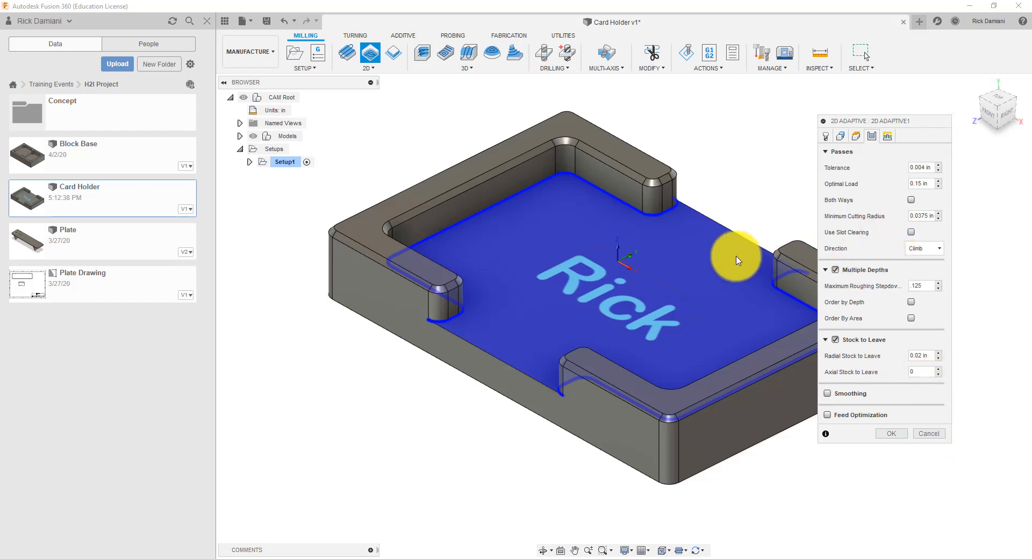
left_click(886, 140)
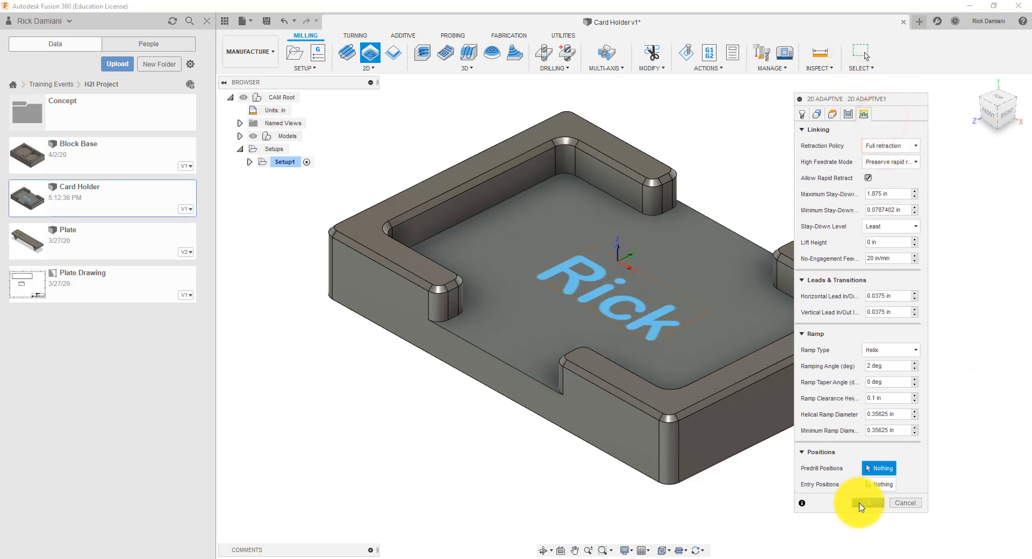
left_click(861, 503)
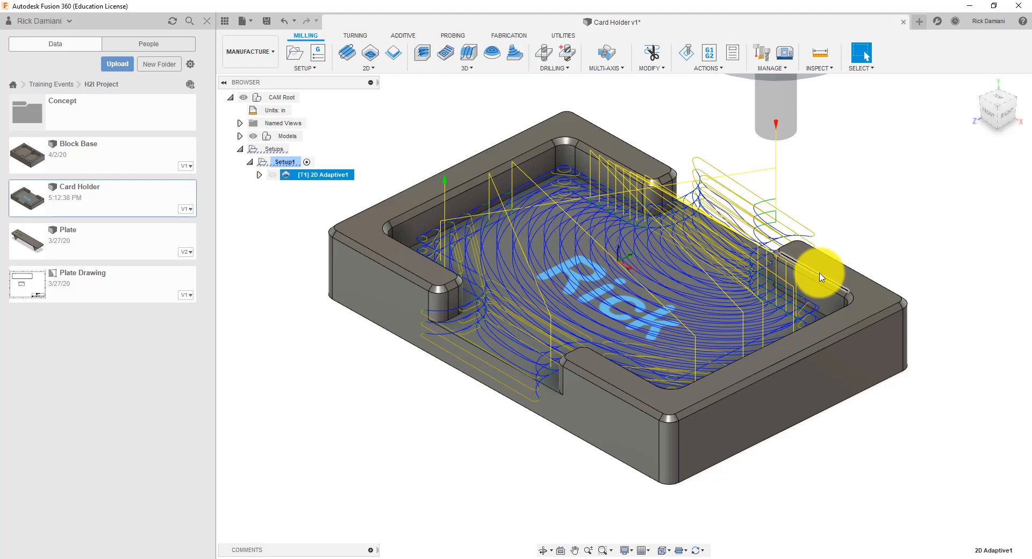
Step: Start a 2D Contour operation and select the card holder's outer bottom edge loop as its contour
mouse_move(604, 241)
middle_mouse_down()
mouse_move(608, 306)
mouse_move(590, 247)
middle_mouse_up()
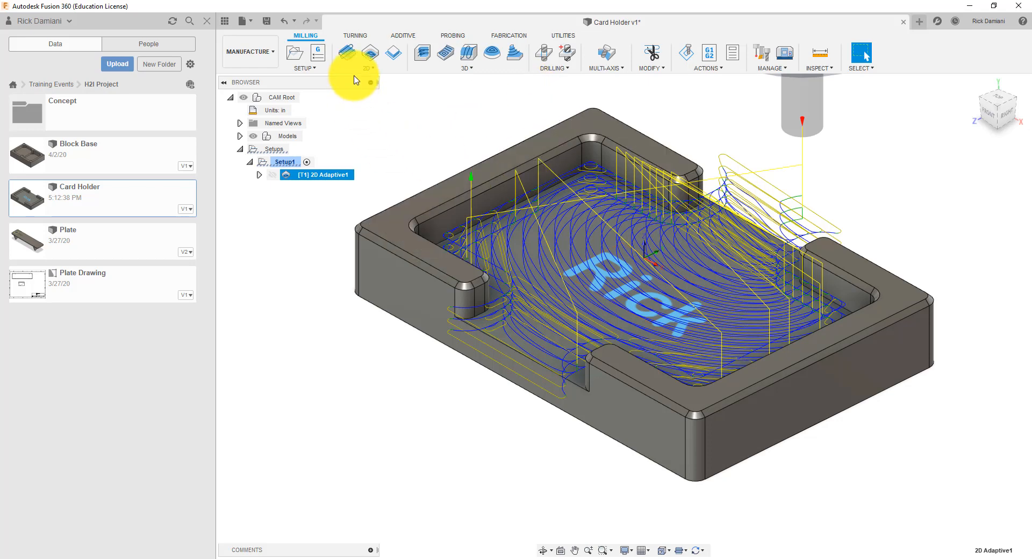
left_click(369, 68)
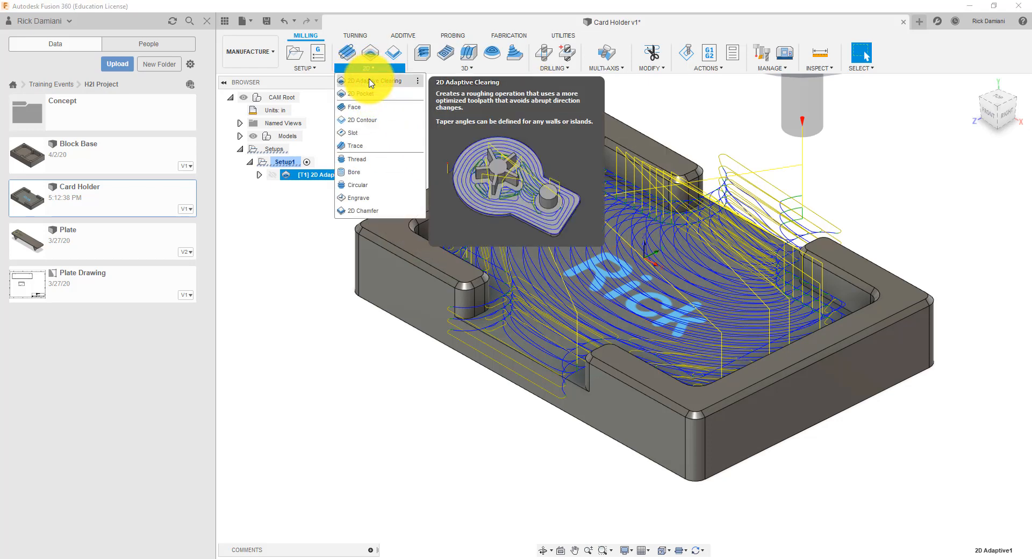
left_click(361, 120)
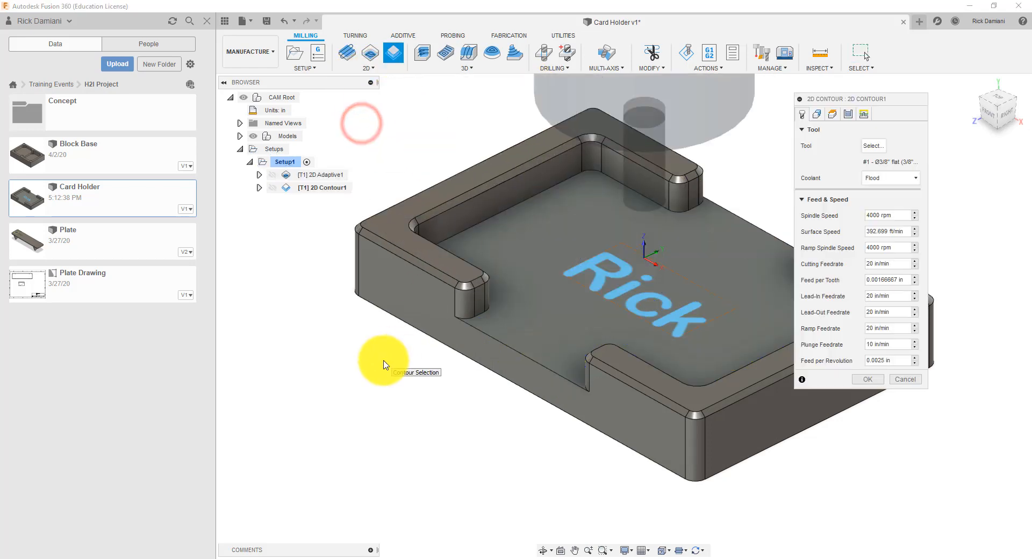
left_click(761, 455)
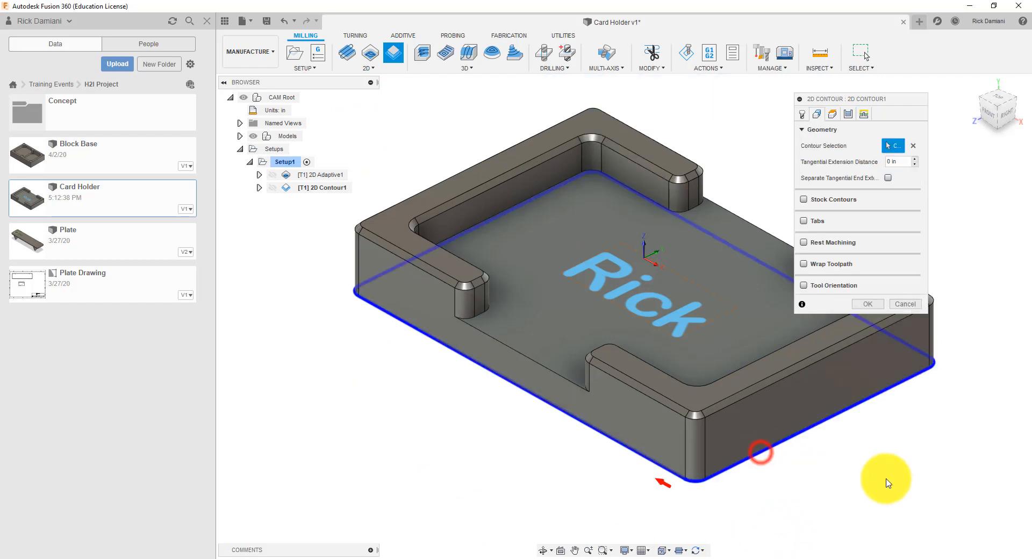
Step: Check the 2D Contour operation's tool, feeds and speeds, contour geometry and height settings
left_click(800, 116)
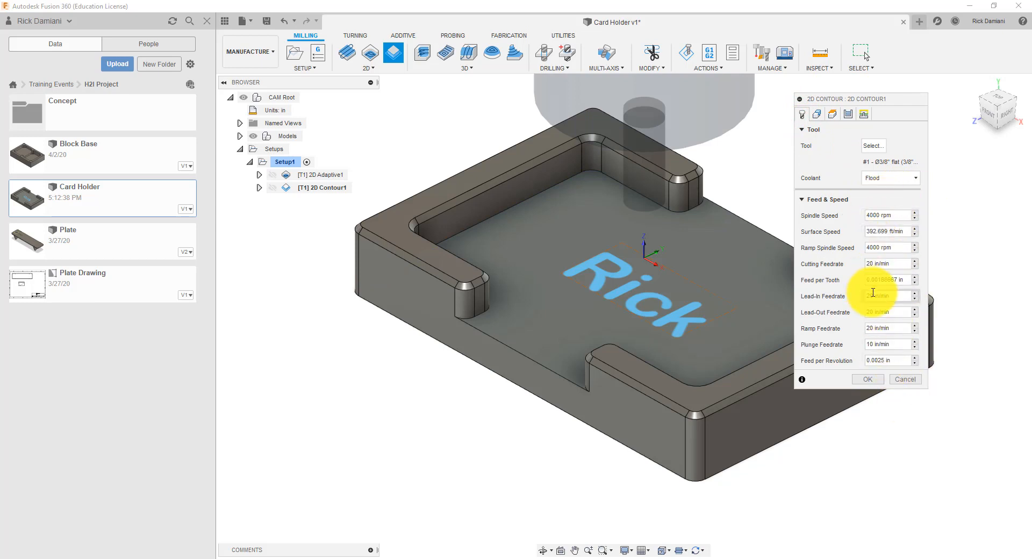
left_click(817, 115)
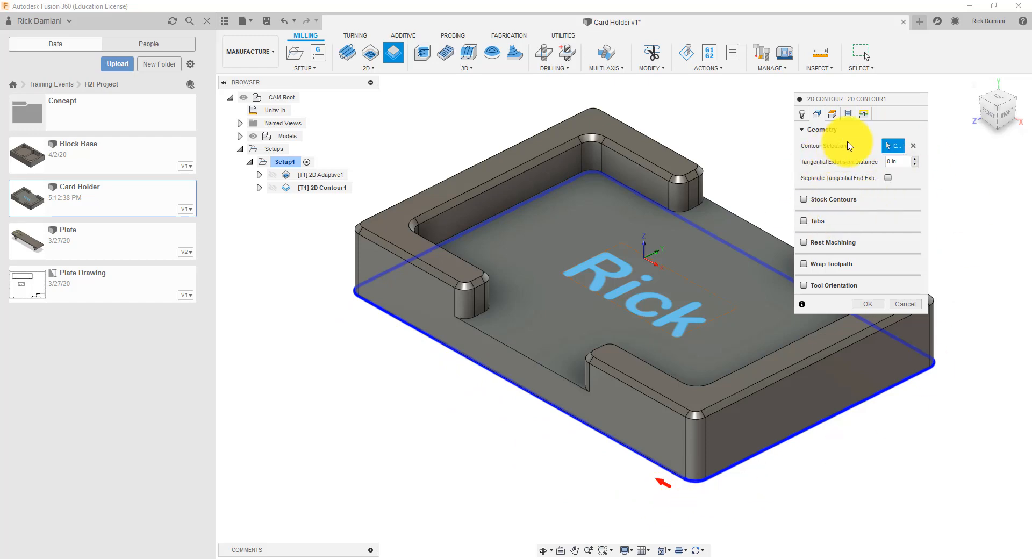
left_click(830, 115)
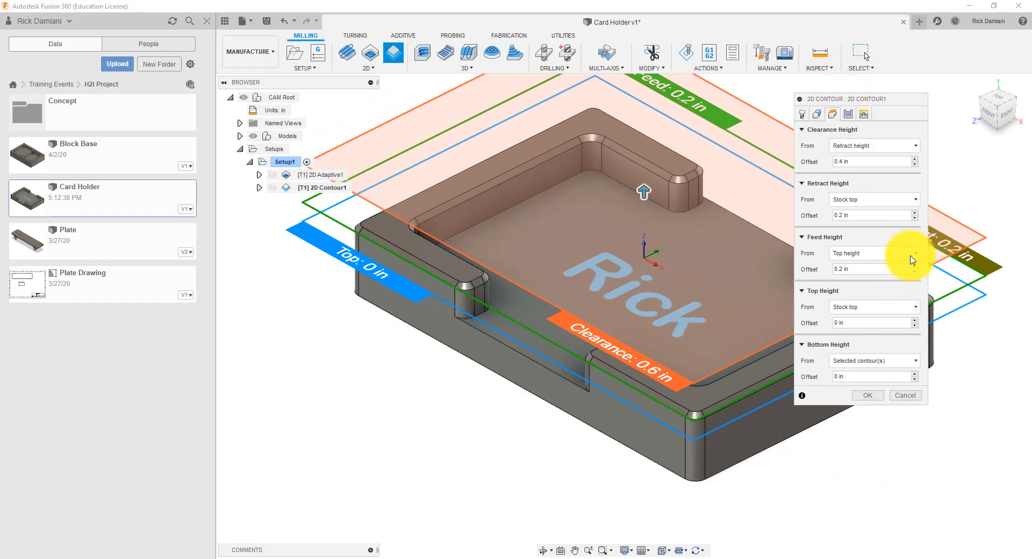
Step: Review the passes and linking settings, set the contour's entry position to the midpoint of the right side's bottom edge, and accept the operation
left_click(848, 115)
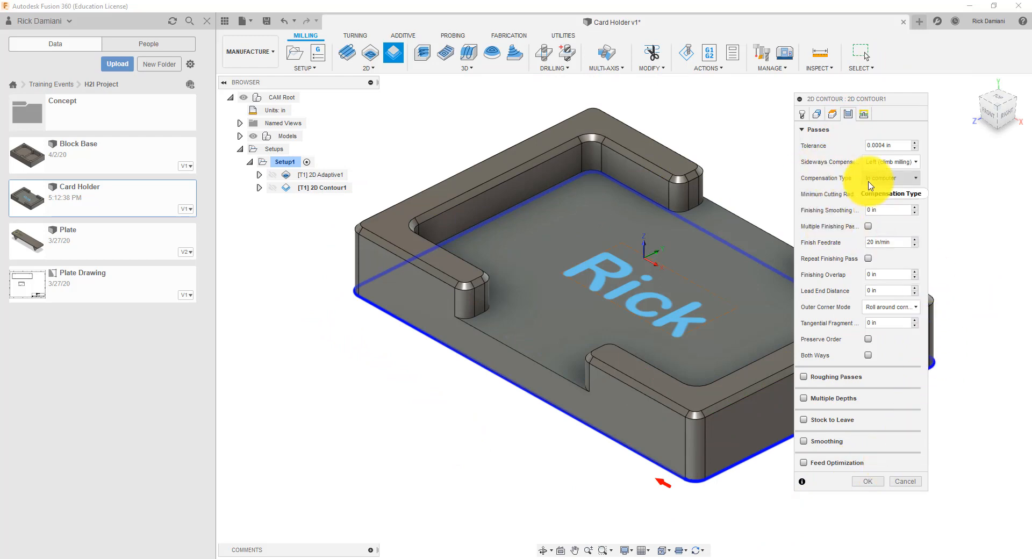
left_click(862, 115)
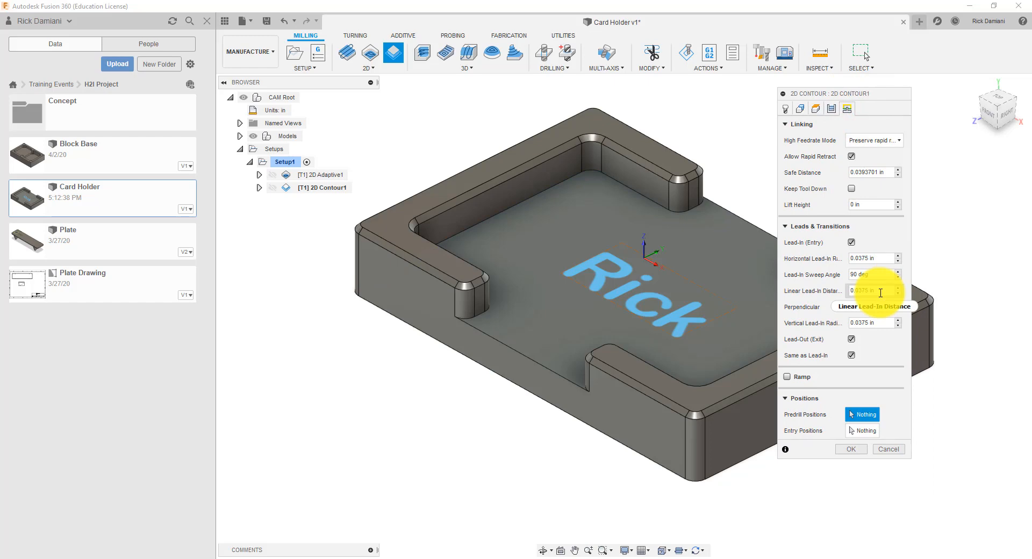
left_click_drag(828, 95, 420, 130)
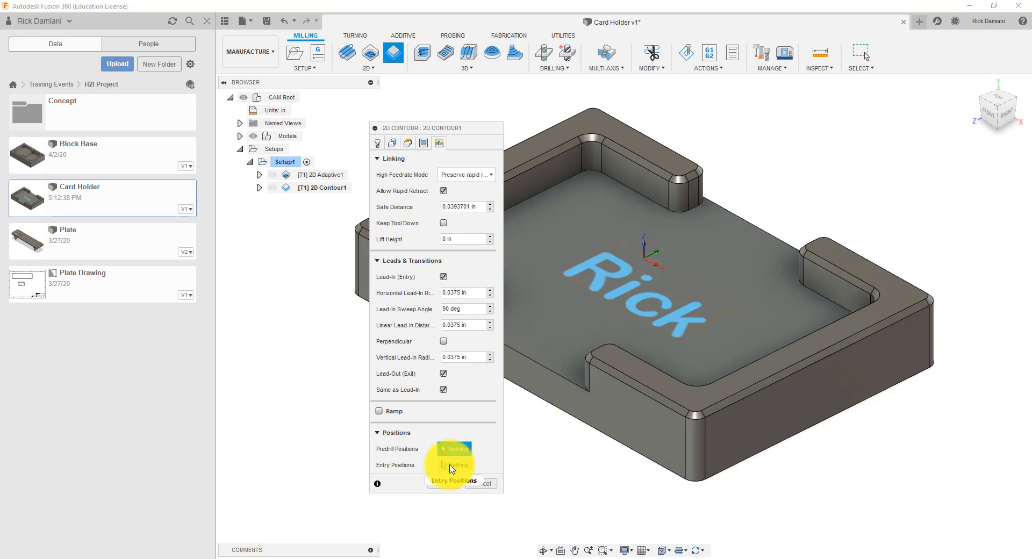
left_click(826, 420)
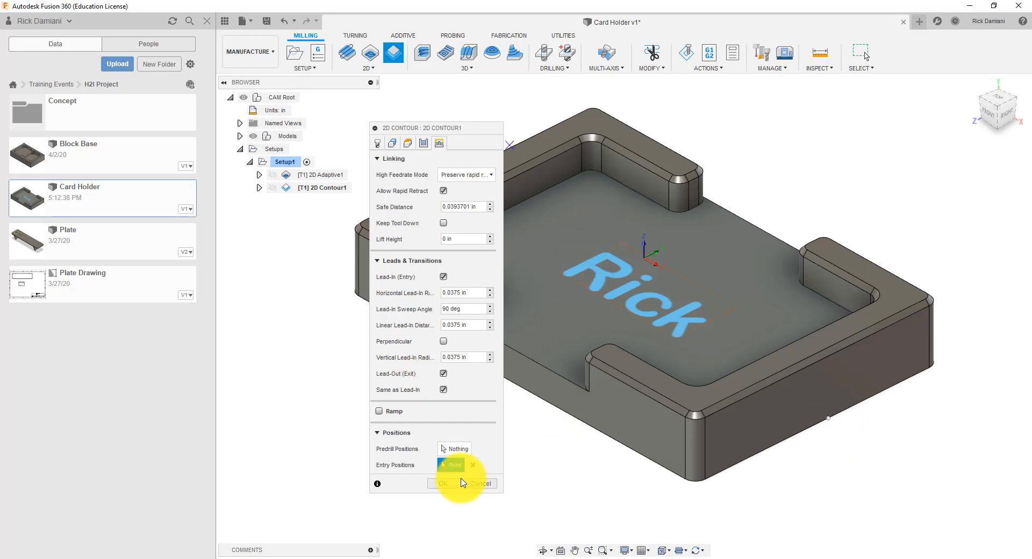
left_click(451, 483)
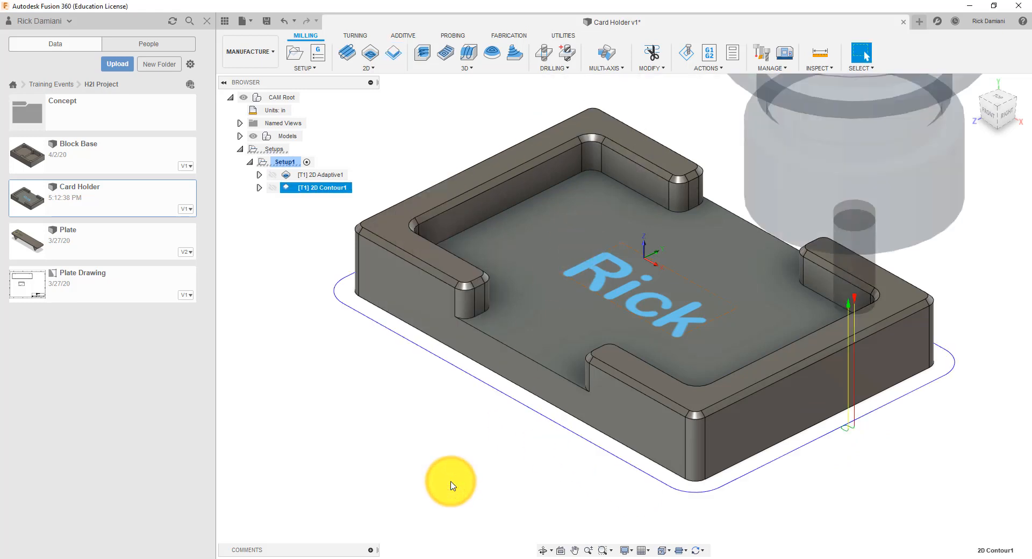
Step: Edit the 2D contour so its horizontal lead-in radius and linear lead-in distance are .125 in, and accept to regenerate the toolpath
scroll(596, 416, "up", 1)
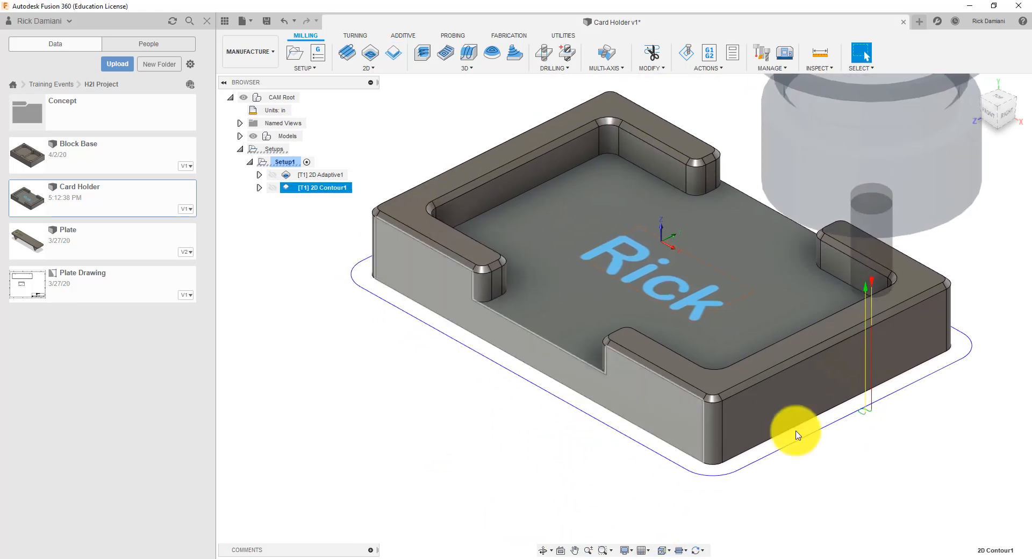
scroll(860, 424, "up", 5)
scroll(860, 425, "up", 2)
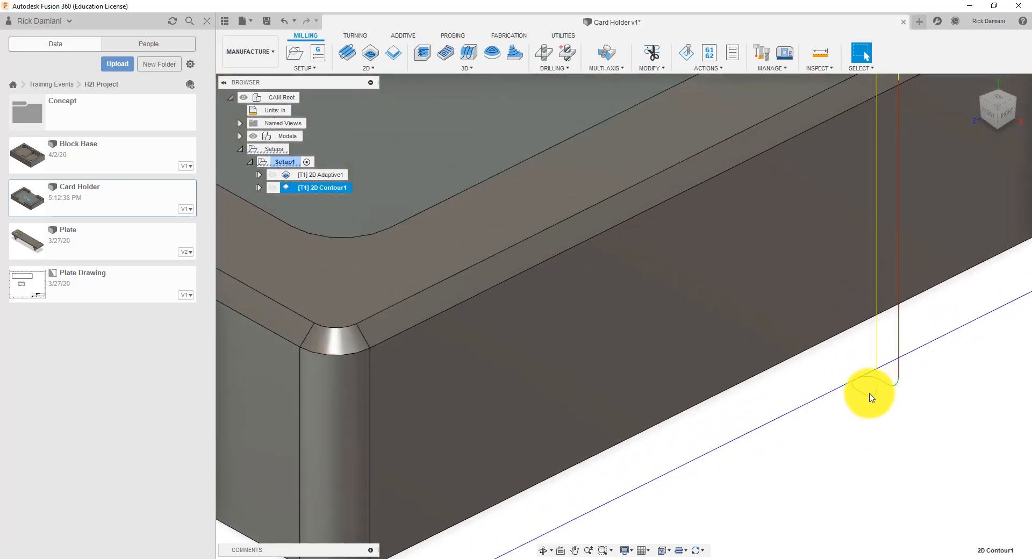
scroll(871, 397, "down", 3)
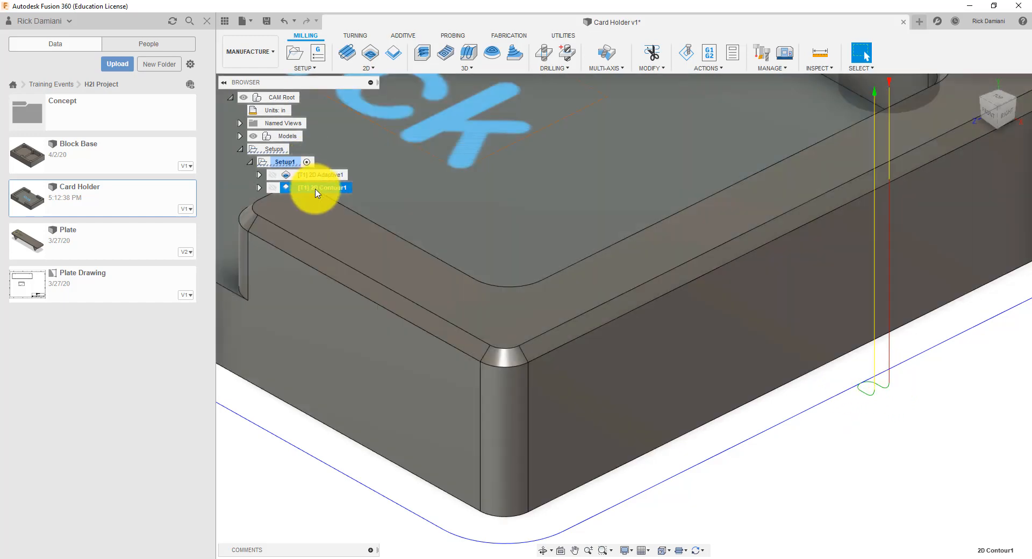
right_click(317, 192)
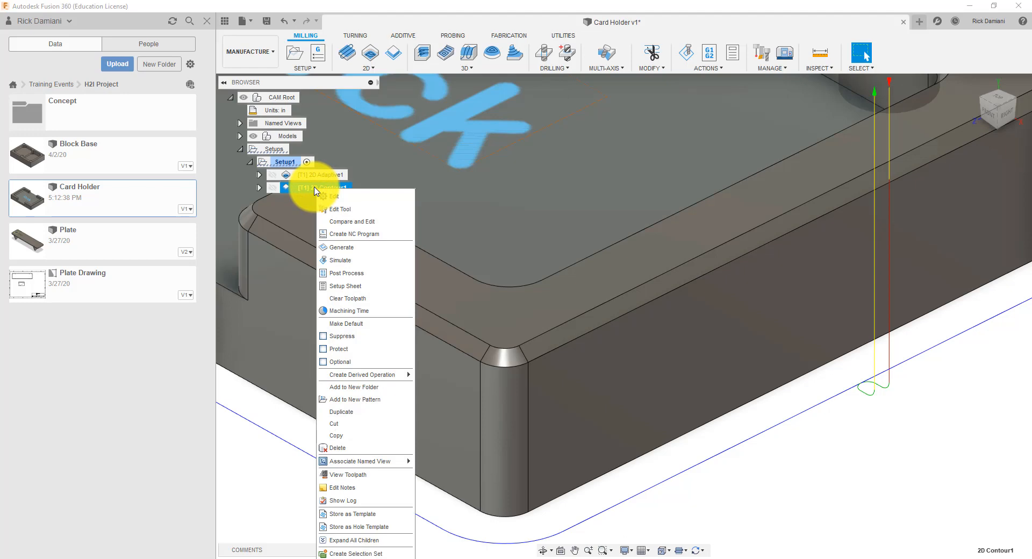
left_click(324, 197)
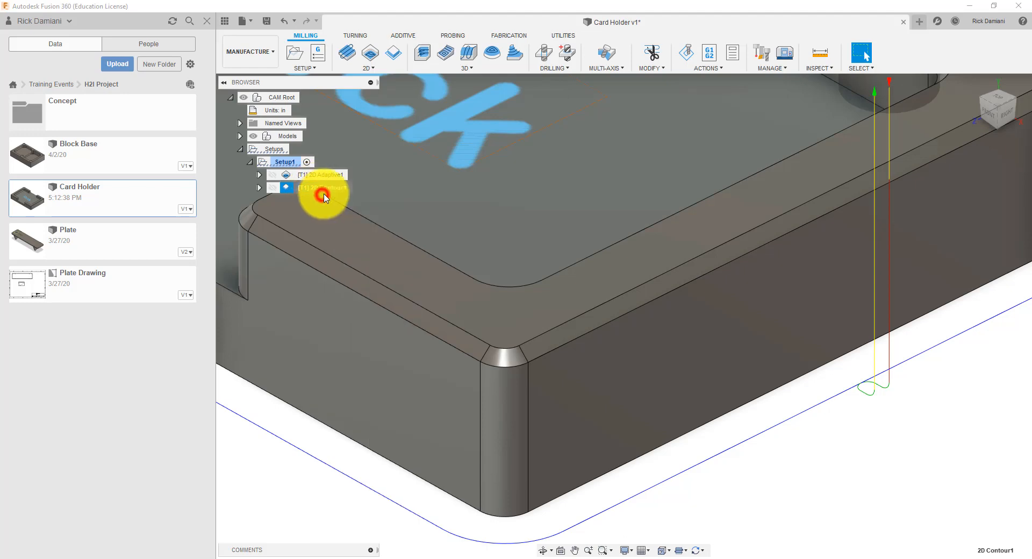
left_click(440, 144)
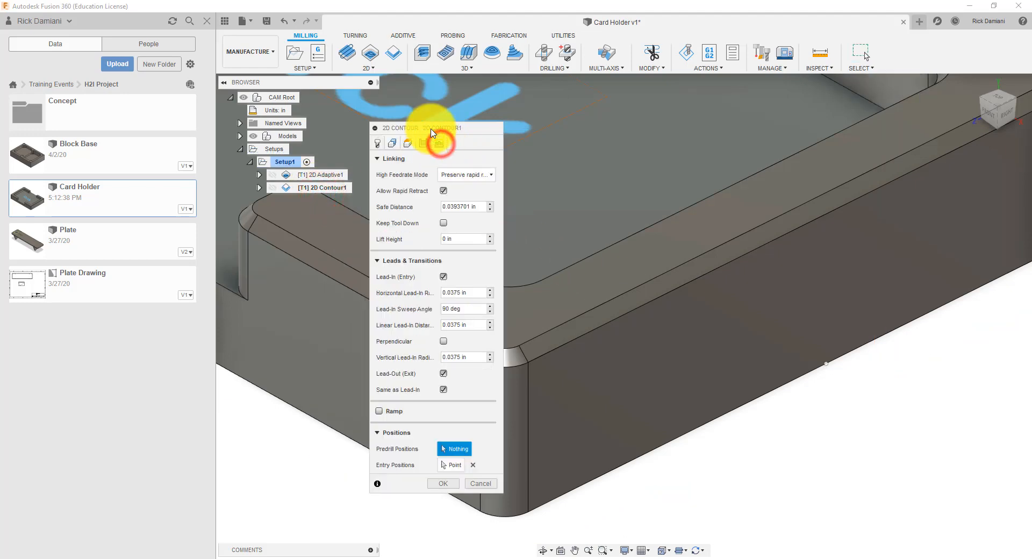
left_click_drag(419, 127, 392, 85)
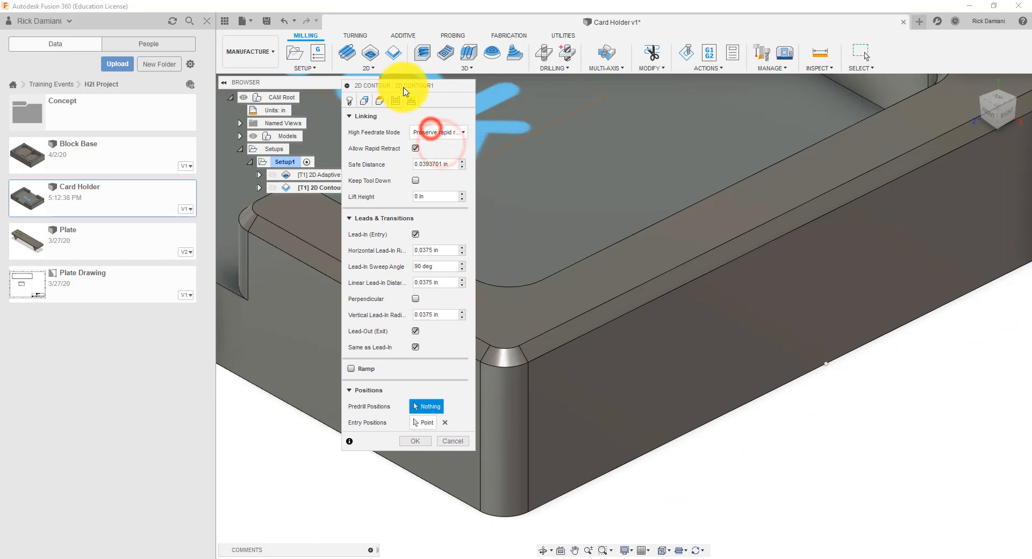
left_click(438, 251)
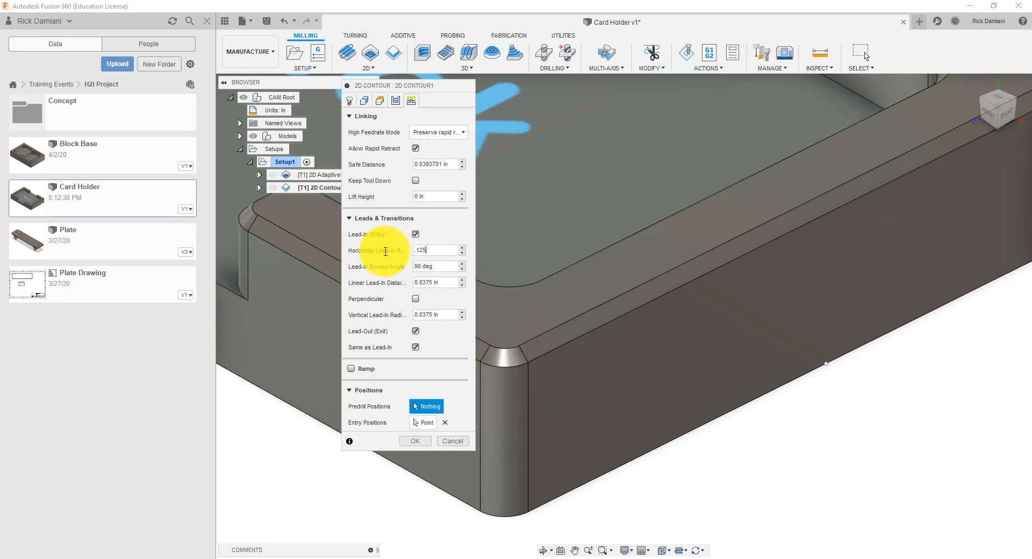
left_click(443, 280)
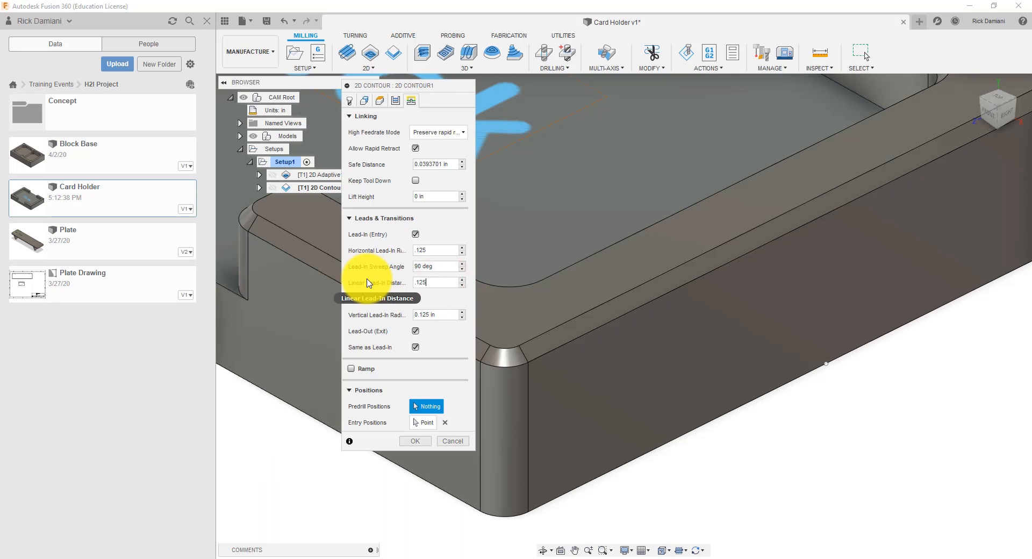
left_click(439, 316)
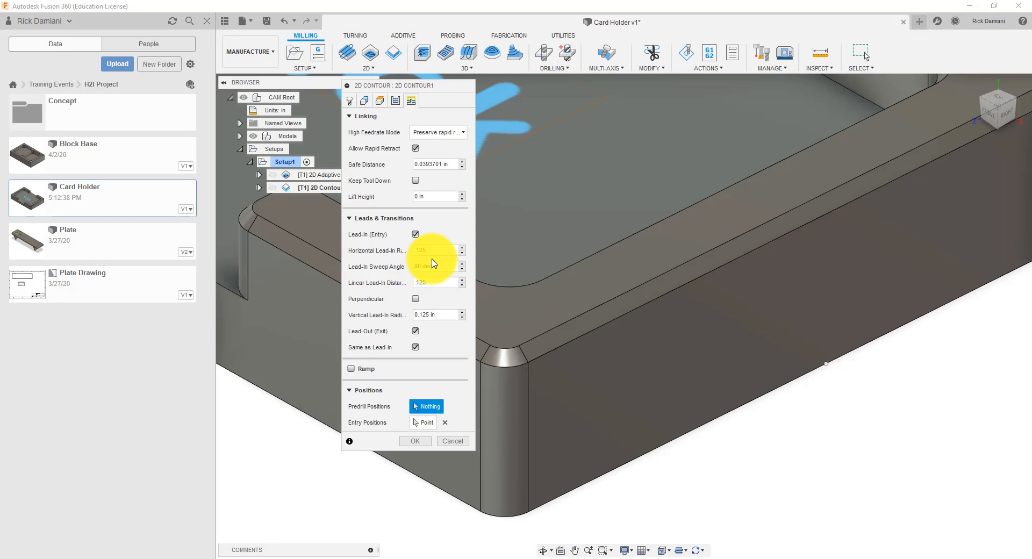
left_click(412, 441)
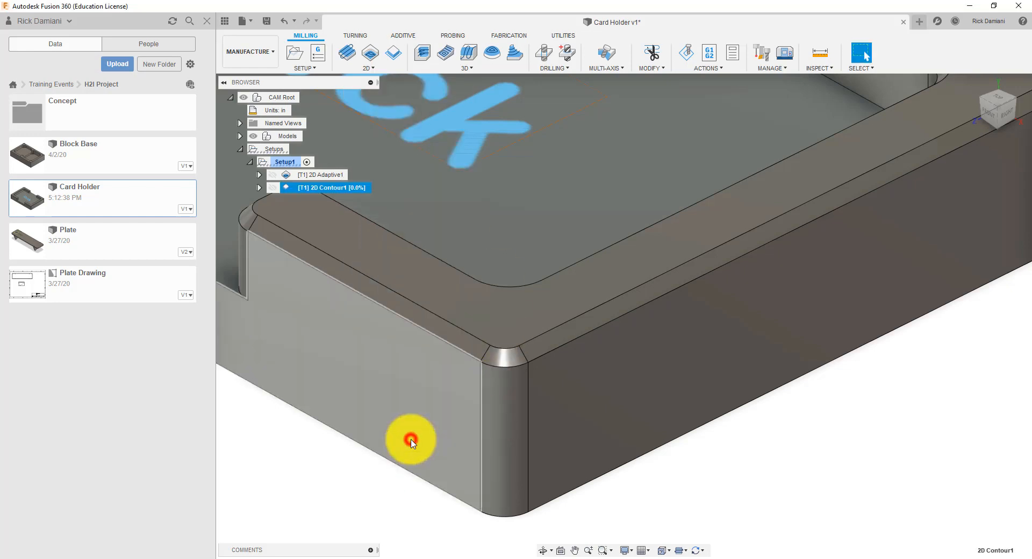
Step: Inspect the contour's lead-in and lead-out moves and compare the 2D adaptive and 2D contour toolpaths on the card holder
scroll(814, 430, "down", 2)
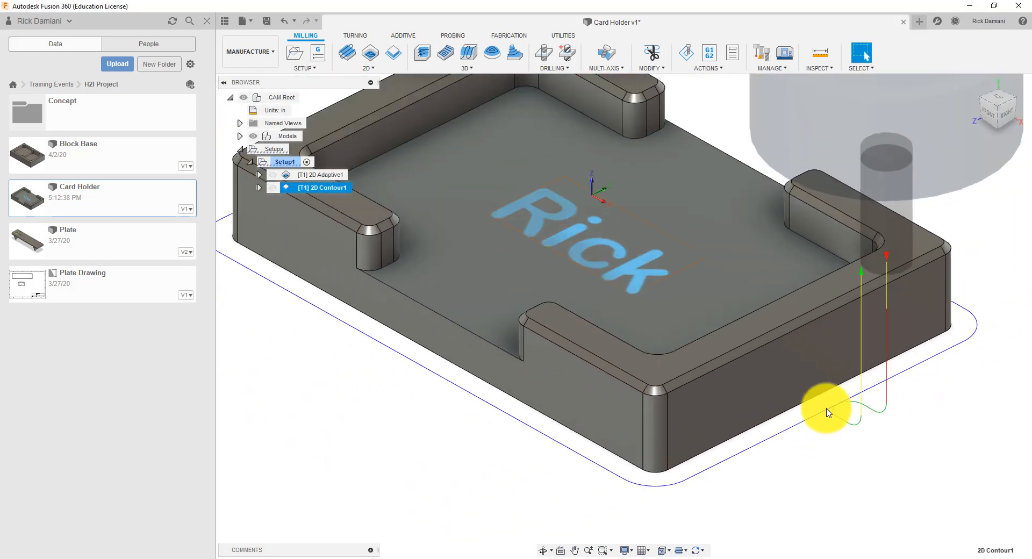
middle_click_drag(811, 421, 806, 382)
middle_click_drag(462, 392, 499, 460)
scroll(540, 293, "down", 1)
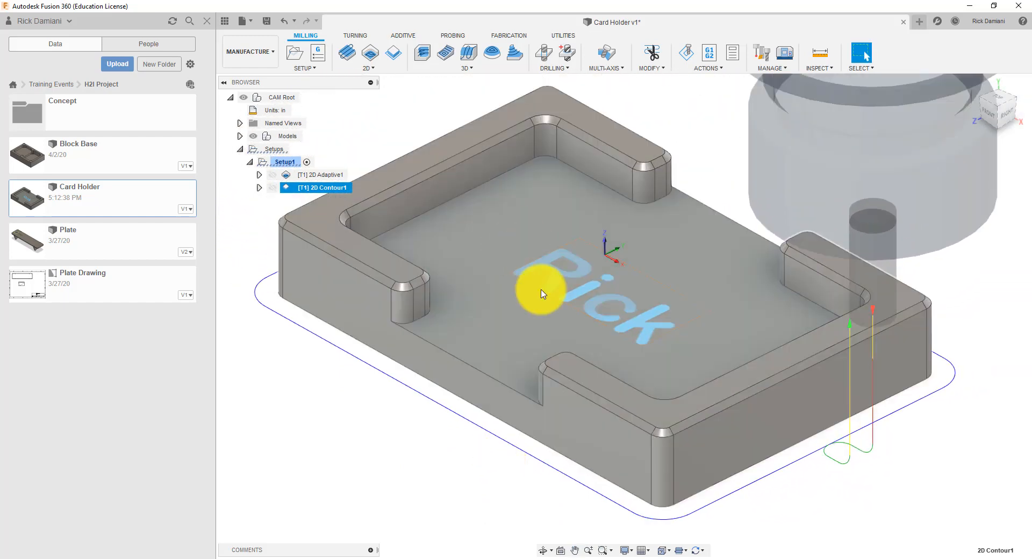
left_click(323, 175)
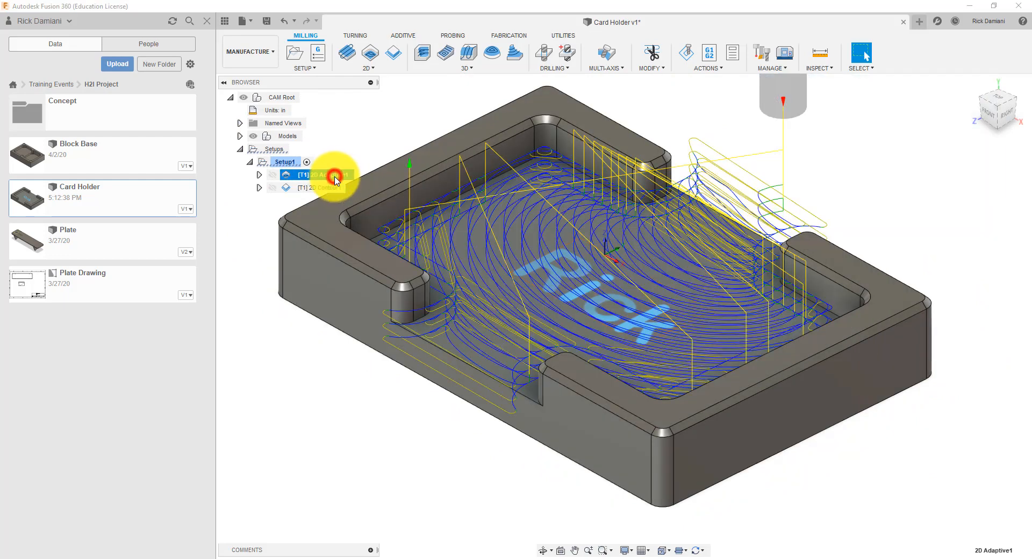
left_click(334, 188)
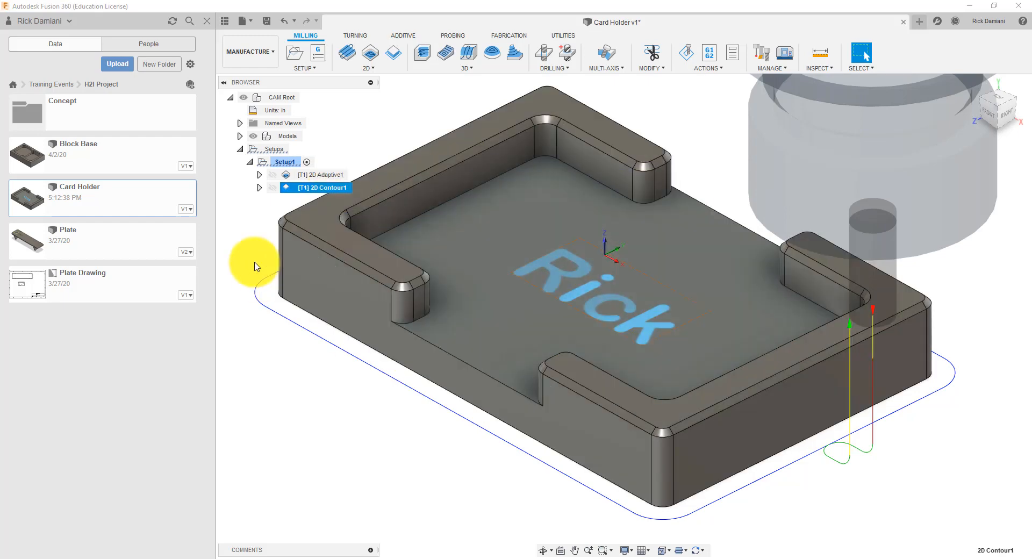
Step: Start a second 2D Contour operation and choose the 1/4" Flat Endmill from the Inch - Aluminum sample library, filtering by flat mills
left_click(244, 222)
left_click(370, 69)
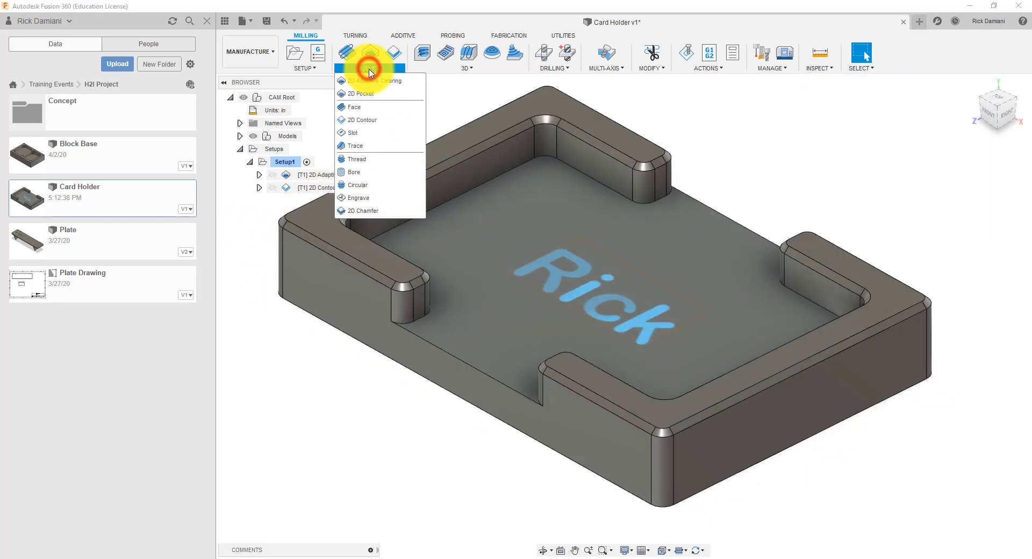
left_click(366, 119)
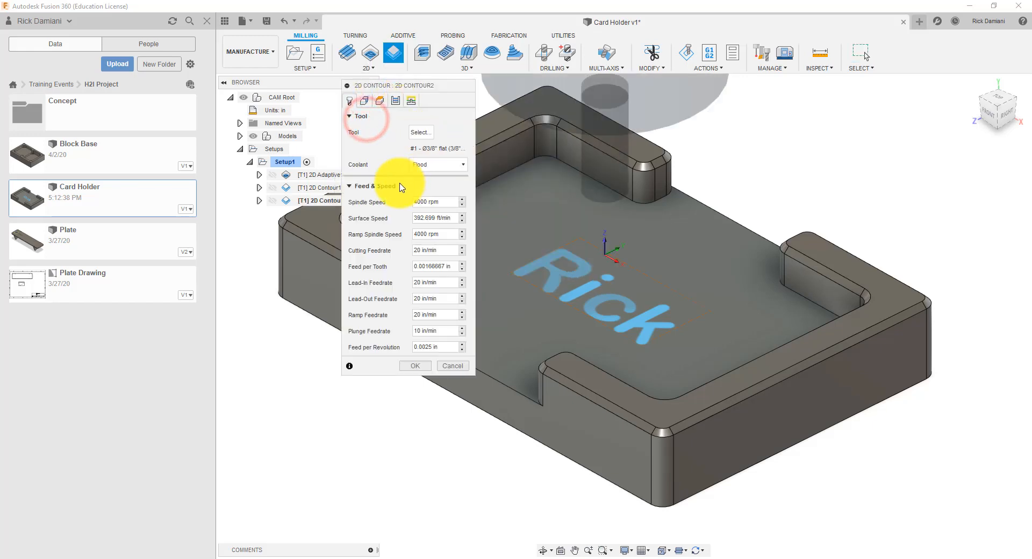
left_click(420, 138)
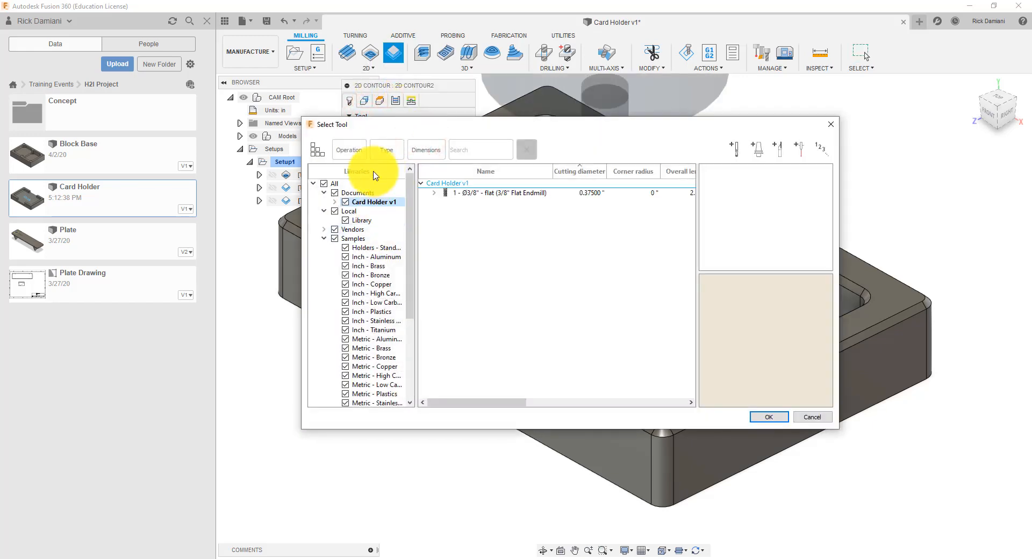
left_click(369, 258)
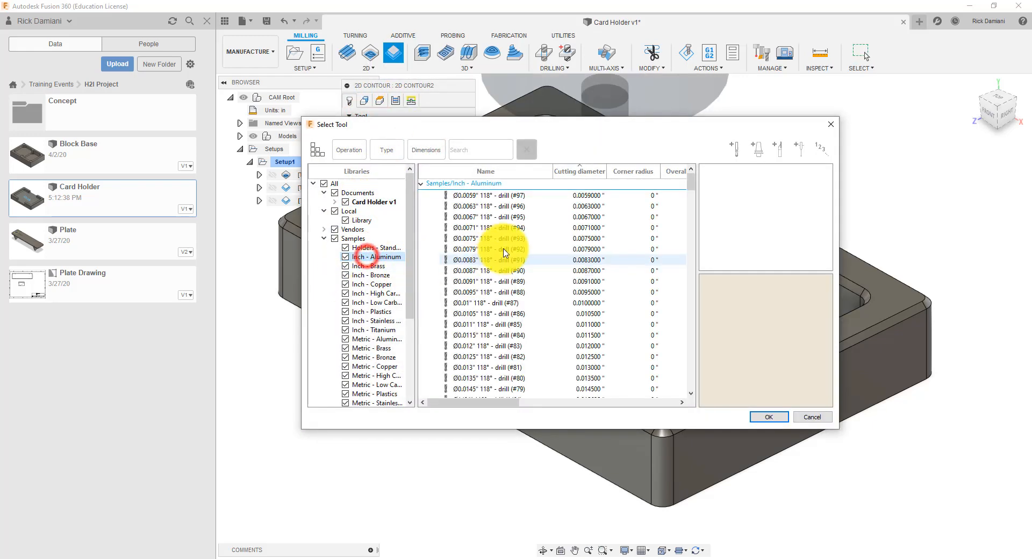
left_click(389, 151)
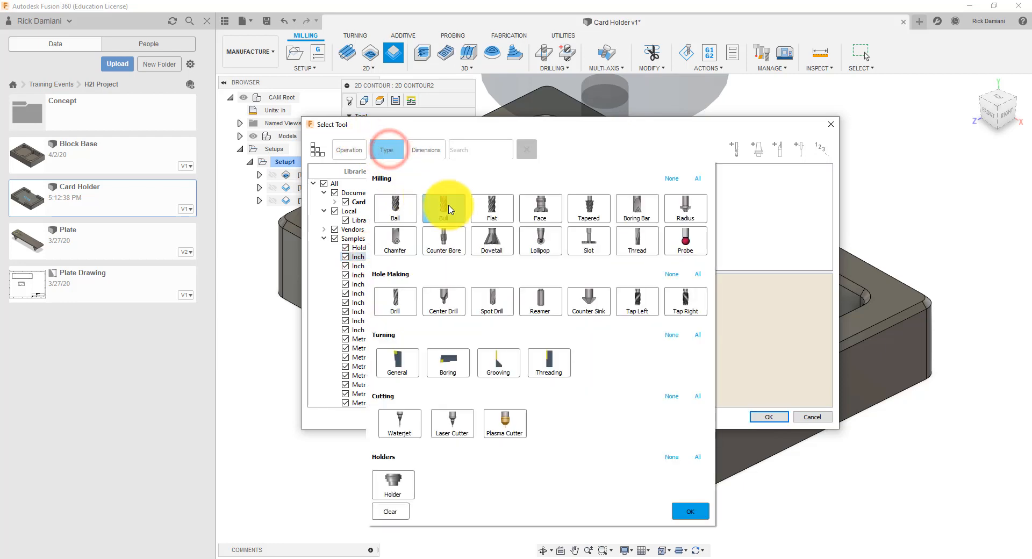
left_click(491, 208)
left_click(688, 512)
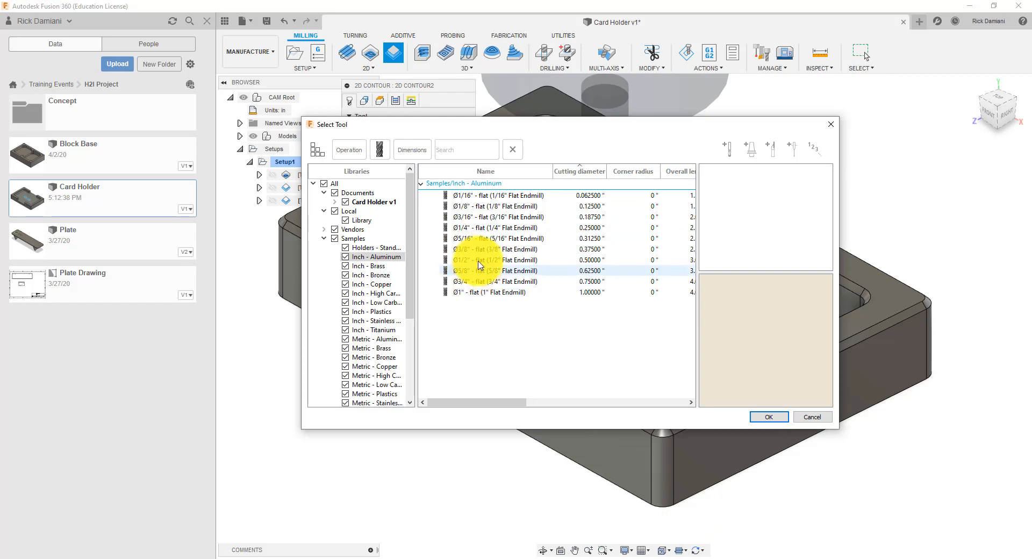
left_click(466, 227)
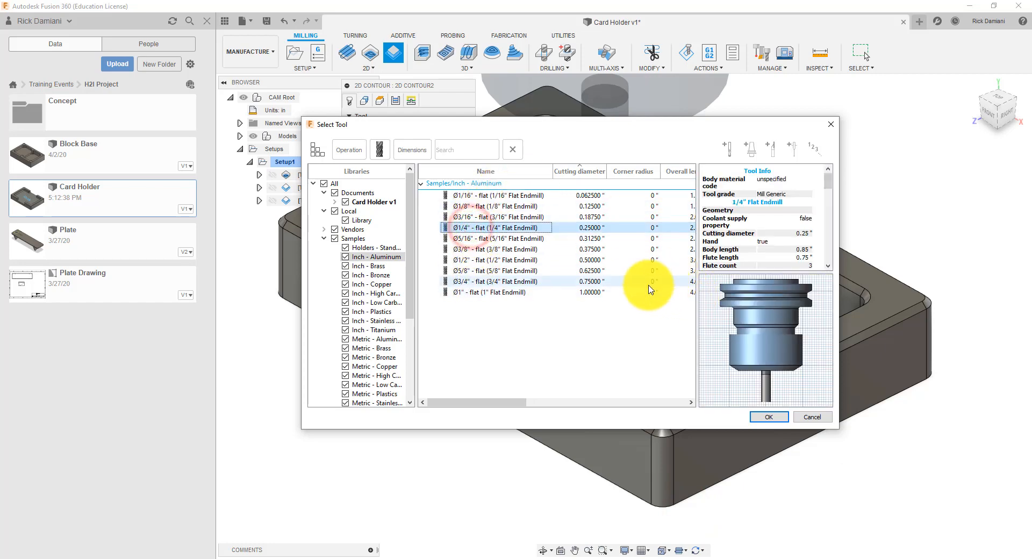
left_click(754, 418)
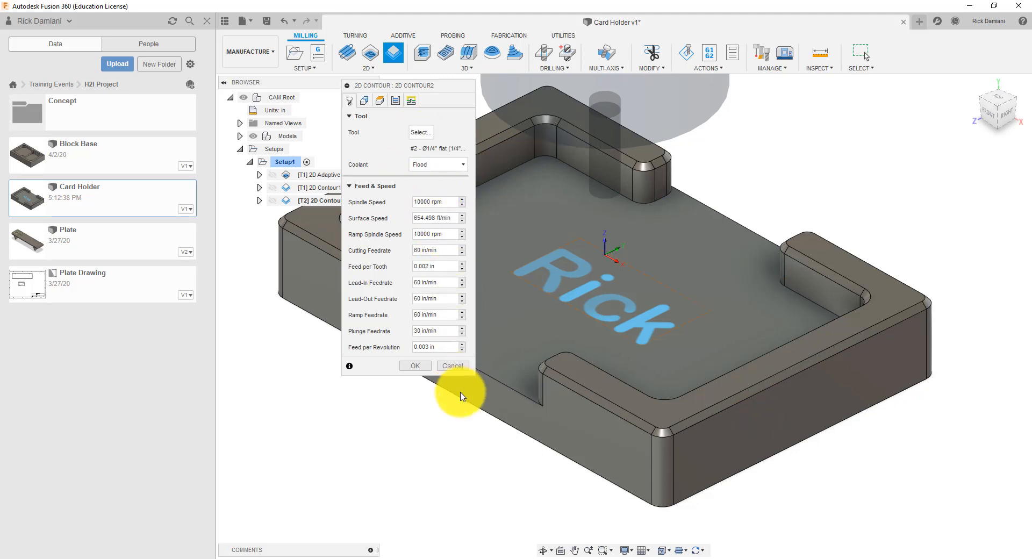
Step: Open the 1/4" Flat Endmill in the Card Holder v1 tool library for editing and go through to its feed and speed settings
left_click(419, 133)
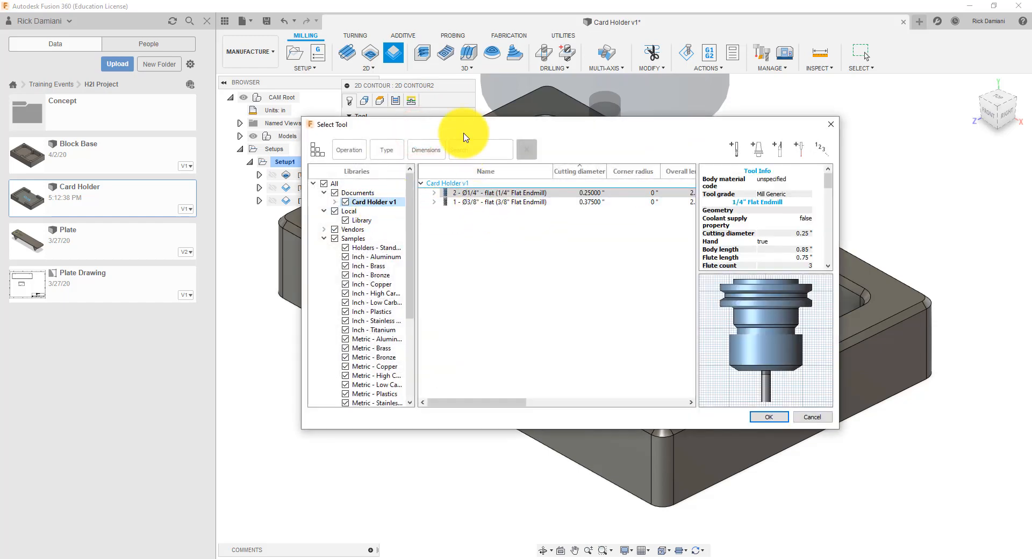
double_click(512, 193)
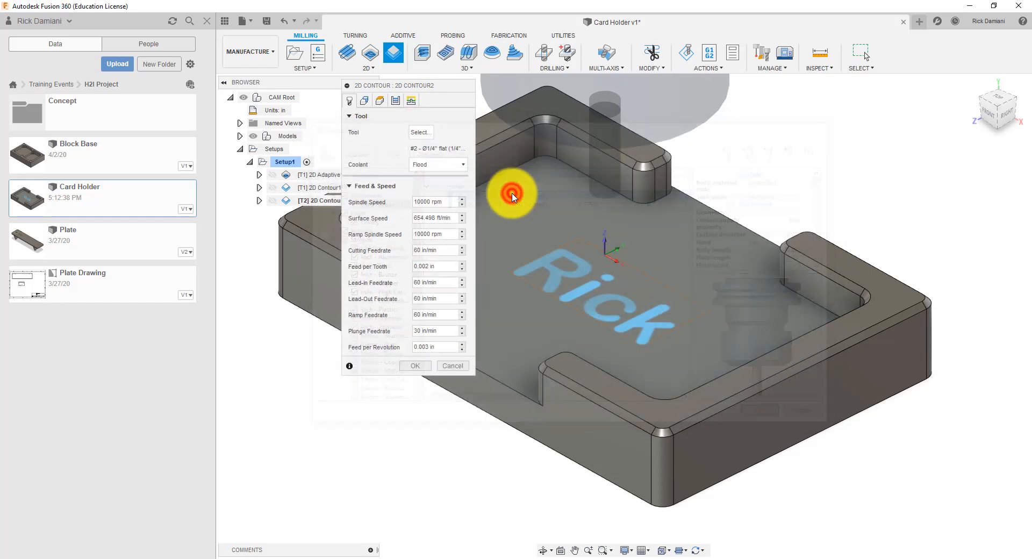
left_click(420, 134)
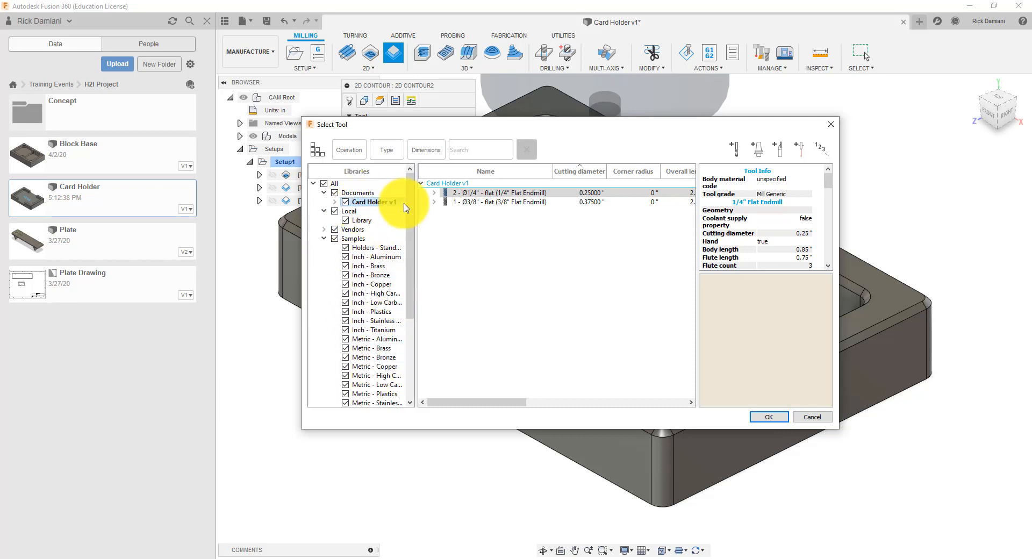
right_click(529, 197)
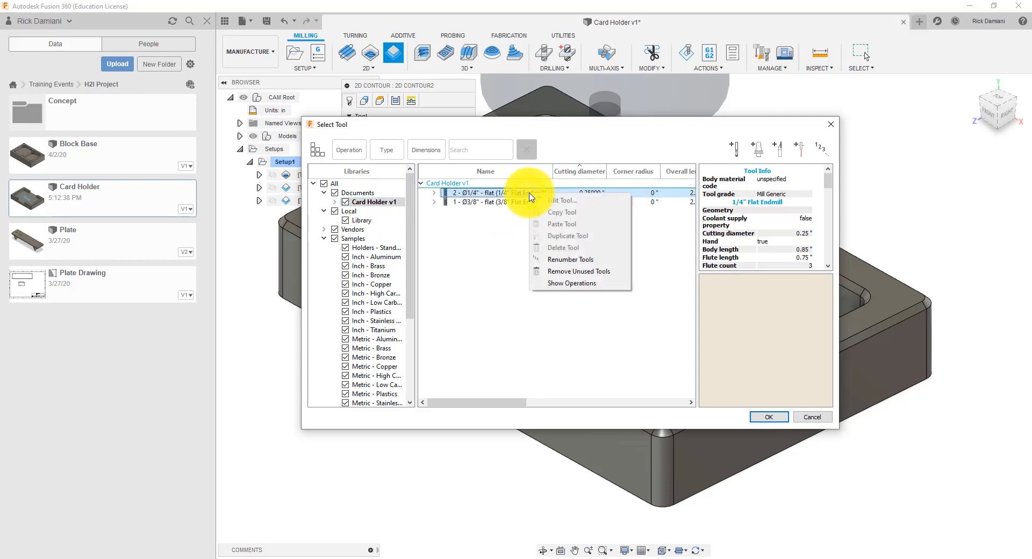
left_click(567, 200)
left_click(486, 255)
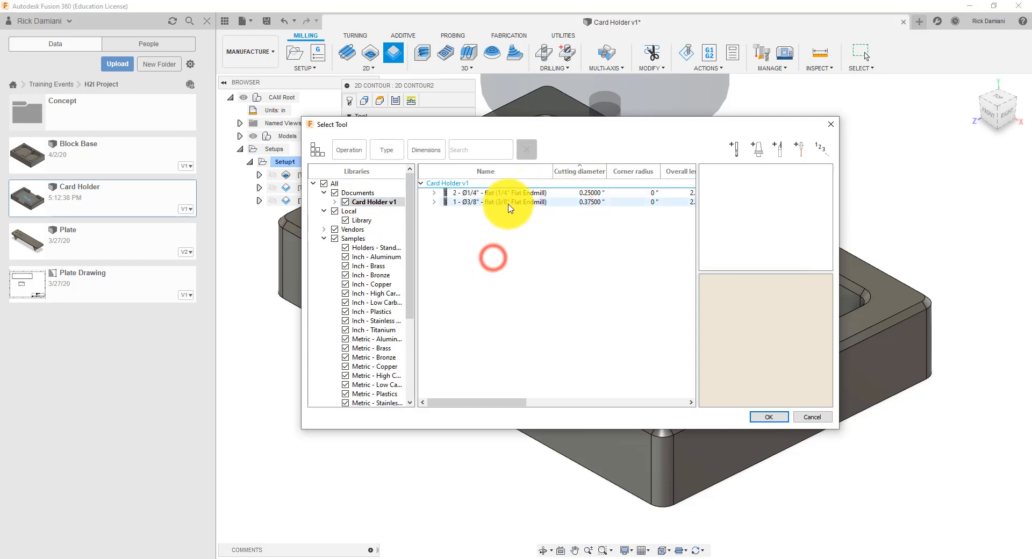
left_click(502, 202)
left_click(505, 193)
right_click(505, 193)
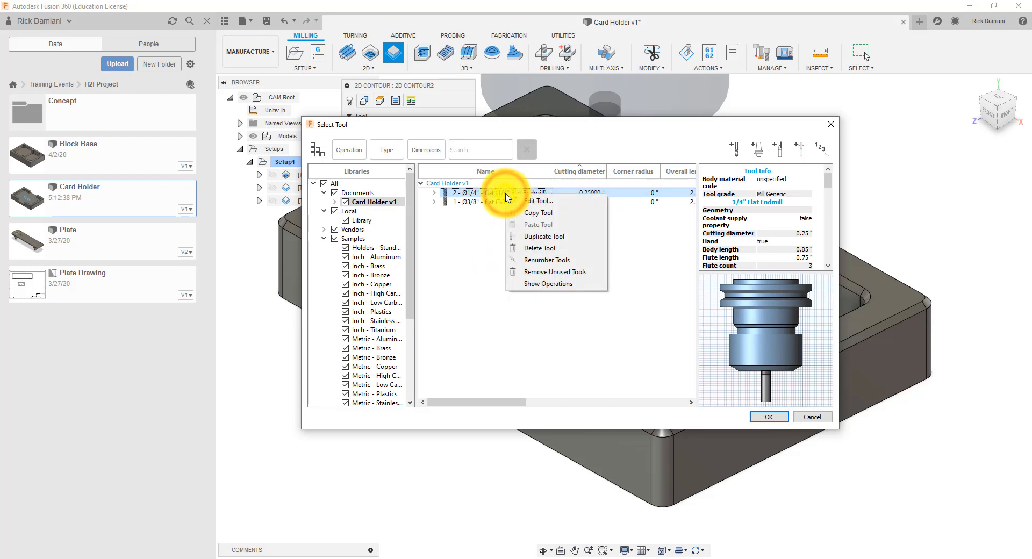
left_click(525, 200)
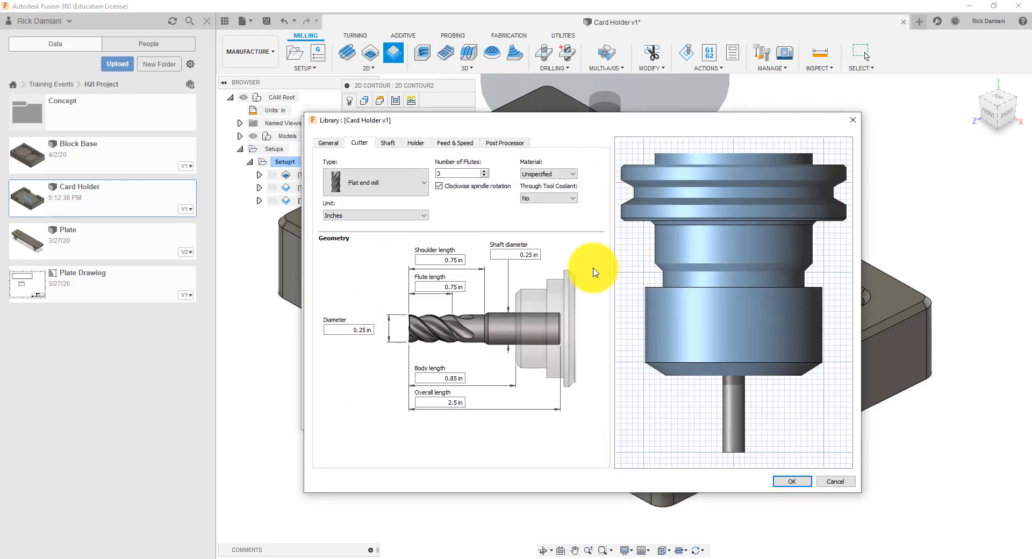
left_click(388, 146)
left_click(414, 144)
left_click(446, 142)
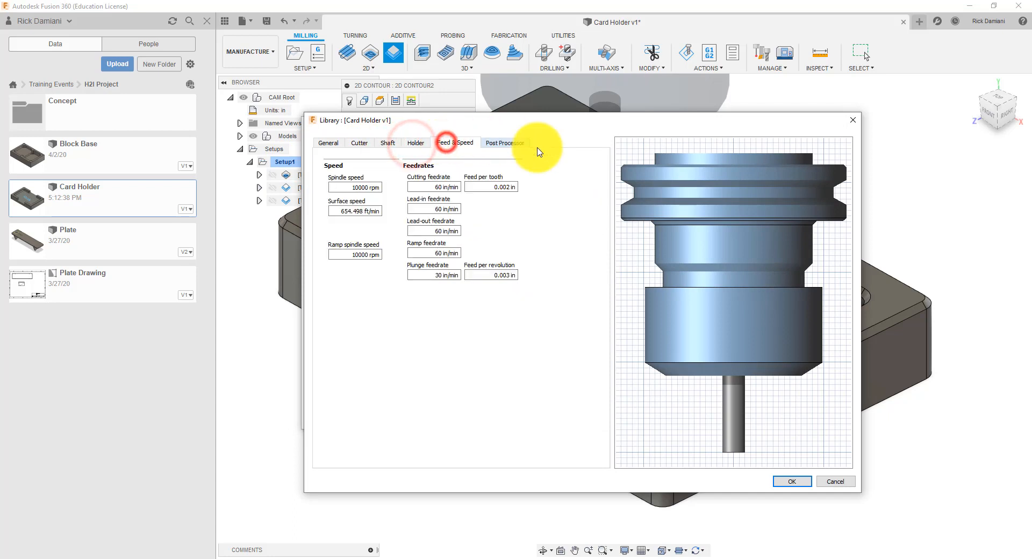
Step: Set the endmill's spindle speed to 5000 rpm and its cutting, lead-in and lead-out feedrates to 20 in/min
left_click(344, 186)
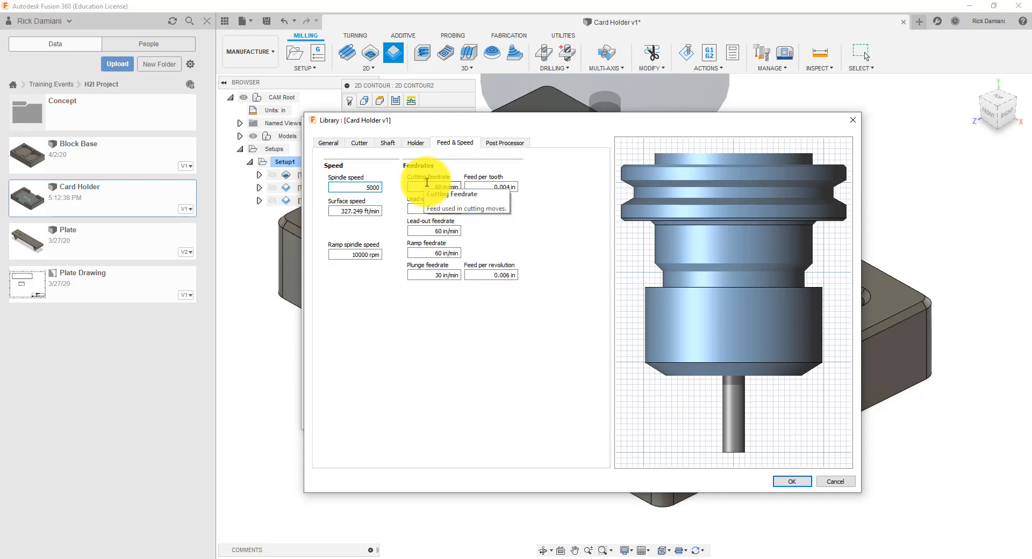
left_click(426, 182)
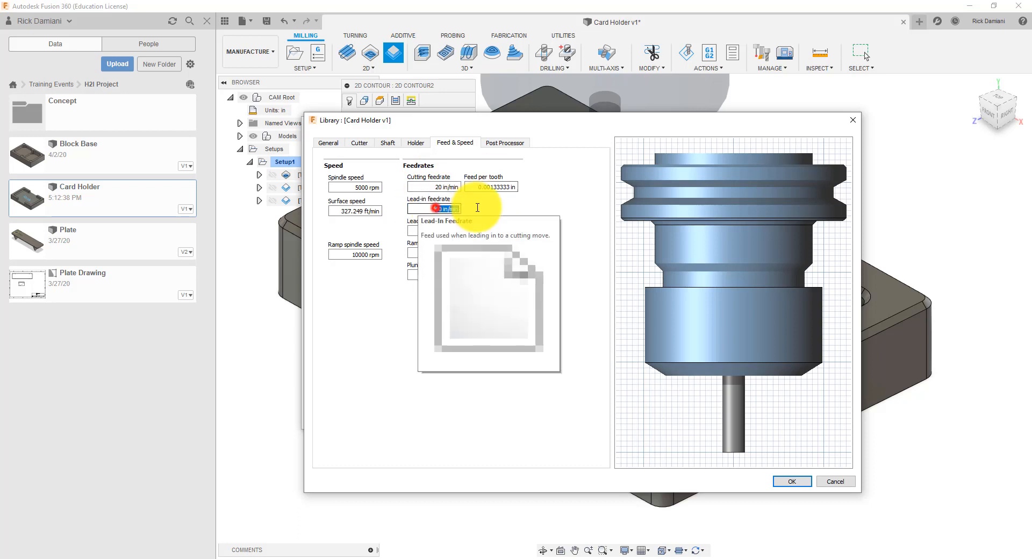
left_click(435, 209)
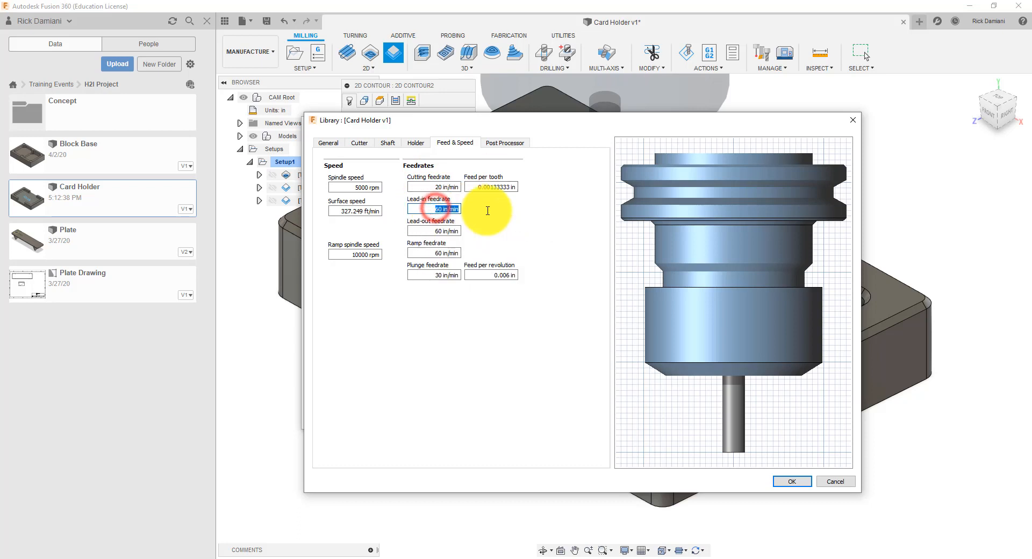
left_click(421, 230)
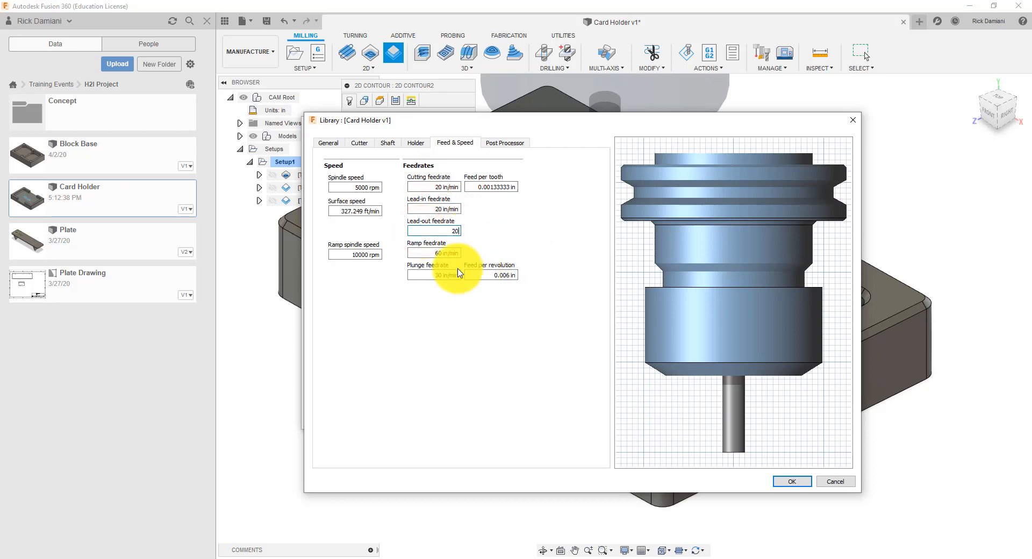
Step: Set the endmill's ramp feedrate to 20 in/min, plunge feedrate to 10 in/min and ramp spindle speed to 5000 rpm
left_click(411, 249)
type("2")
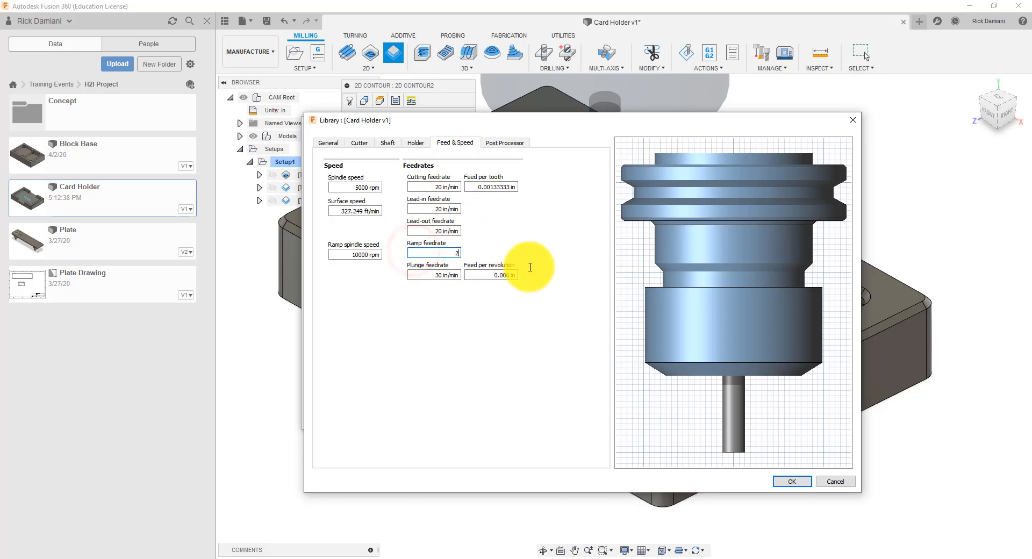
type("0")
left_click(428, 275)
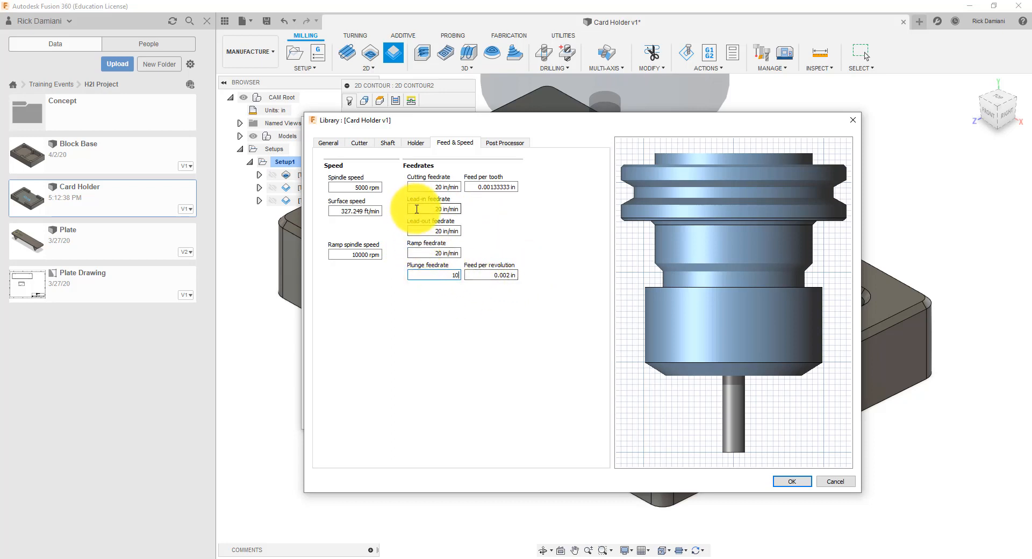
left_click(340, 254)
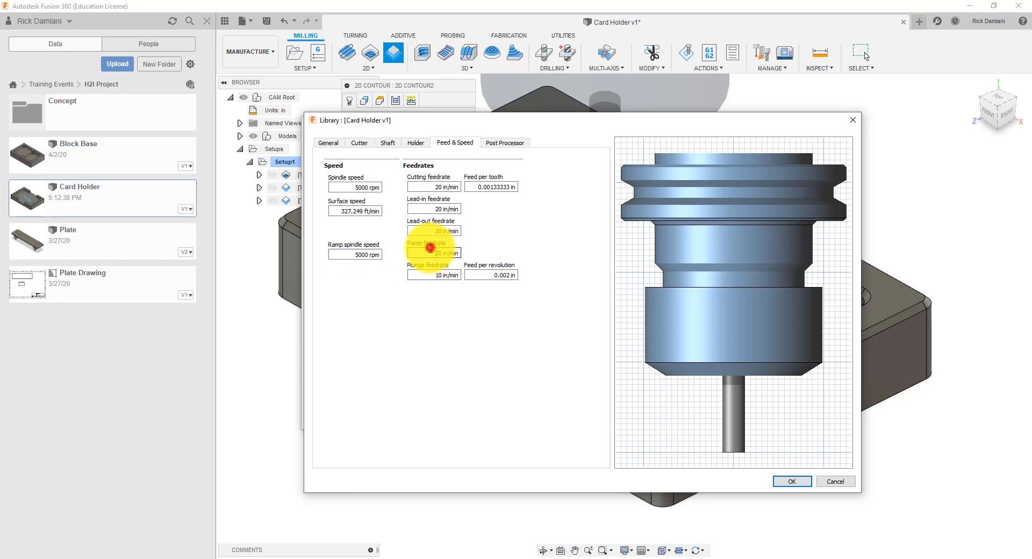
left_click(430, 248)
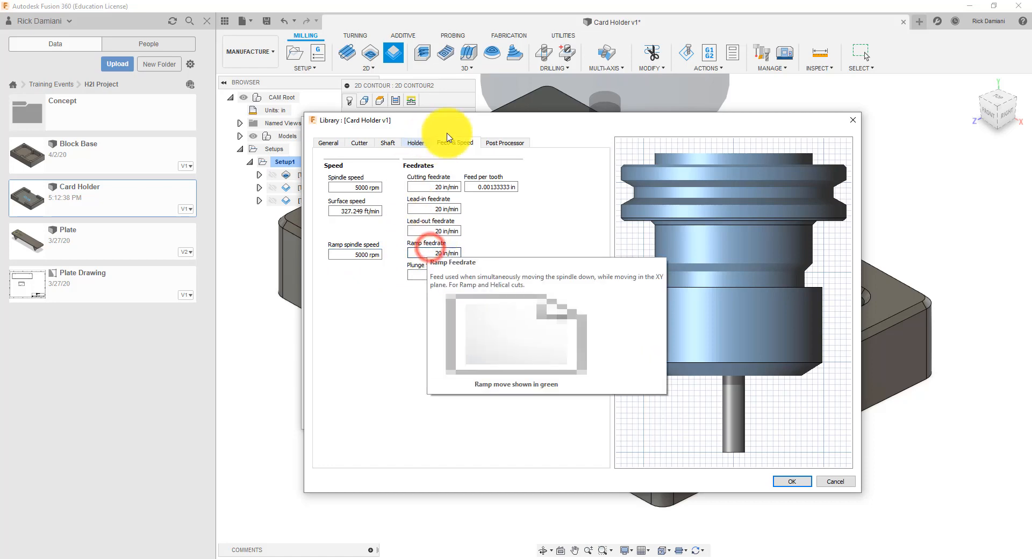
Step: Save the tool edits, override the second 2D contour's feeds and speeds with the tool's values, and confirm the tool choice
left_click(794, 482)
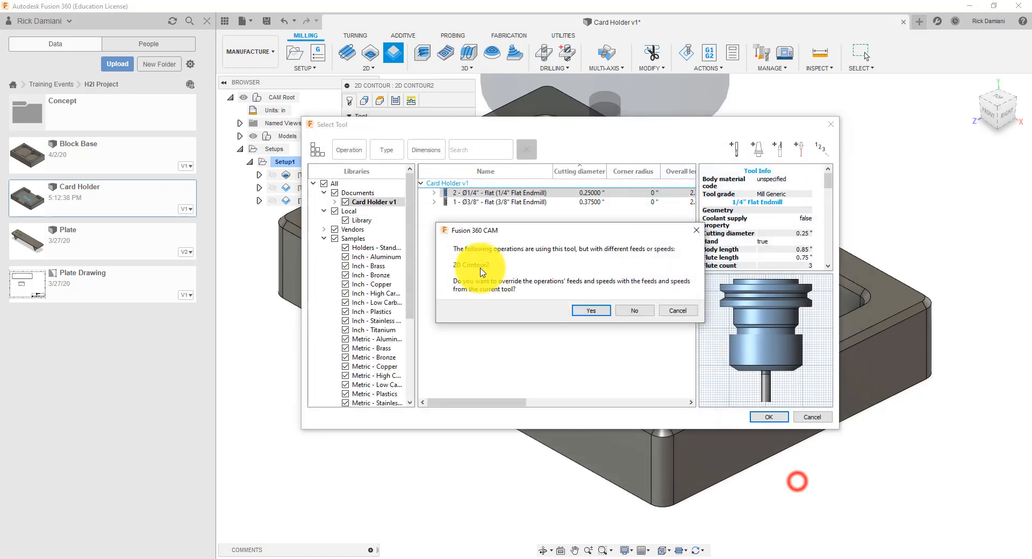
left_click(589, 311)
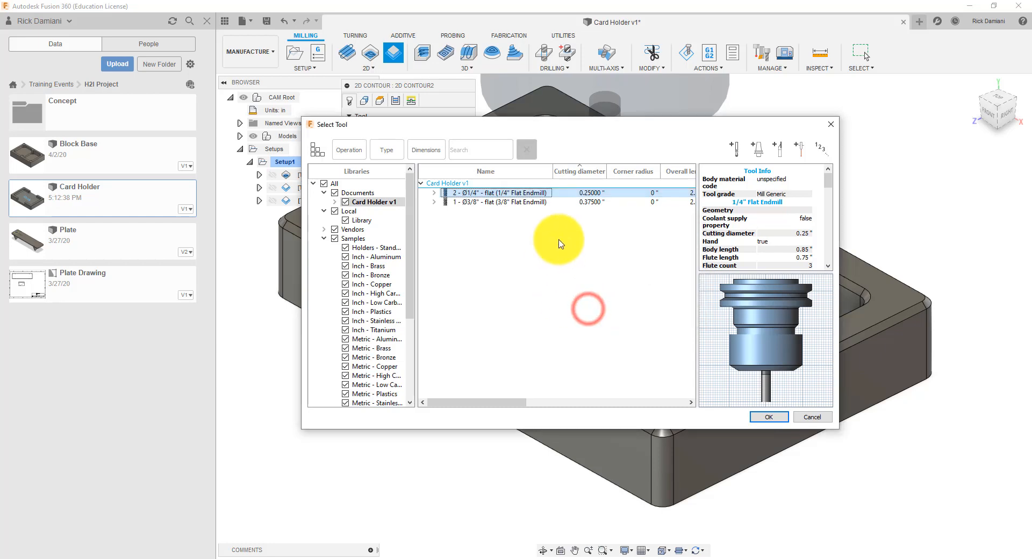
left_click(758, 418)
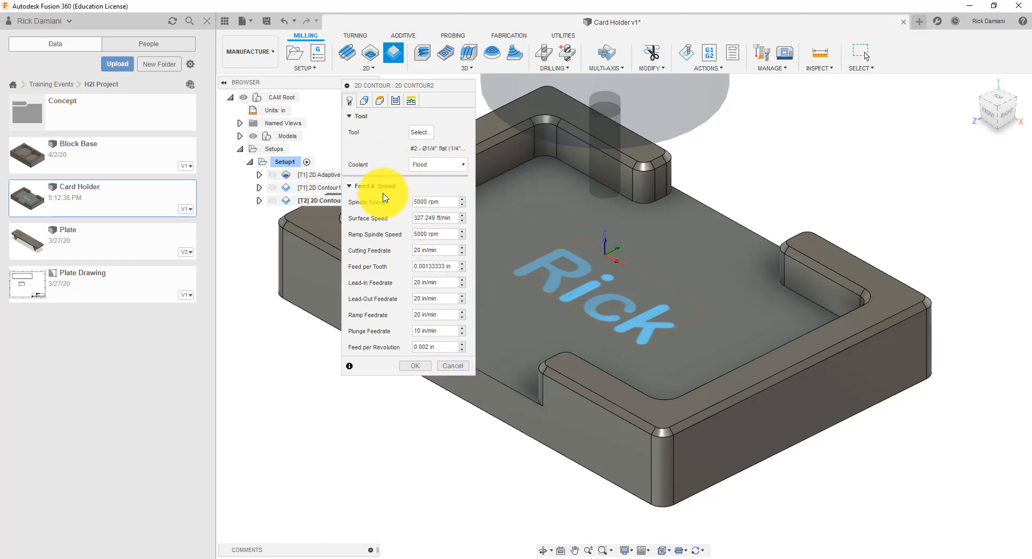
Step: Pick the pocket floor's edge at the front-left wall end as the contour geometry and change it to an open contour
left_click_drag(416, 85, 868, 167)
left_click(429, 126)
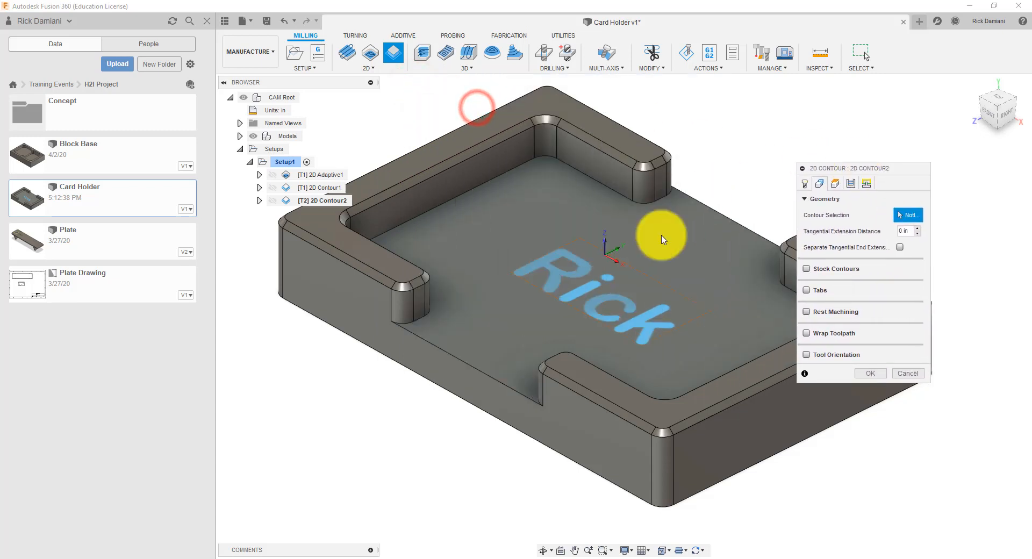
left_click(407, 325)
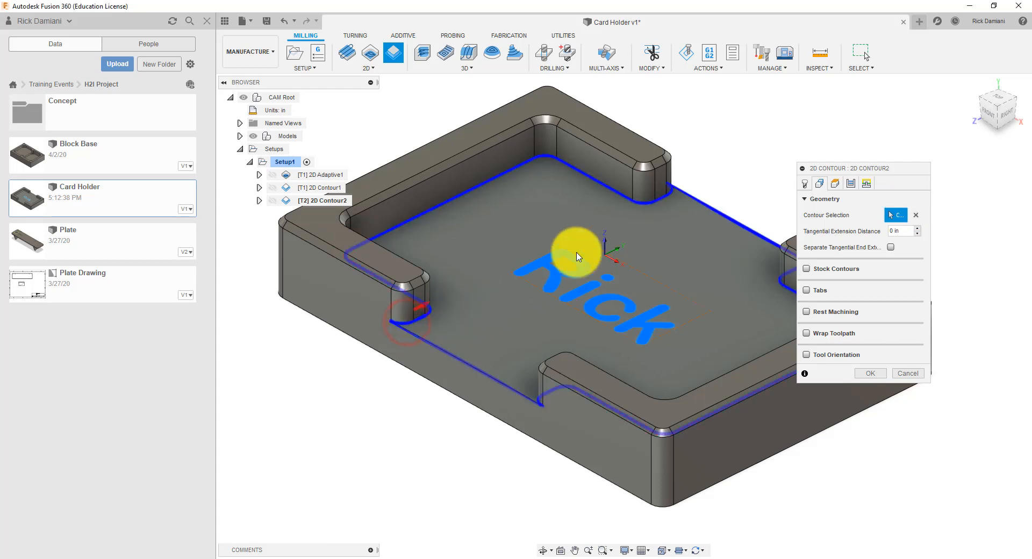
left_click(669, 192)
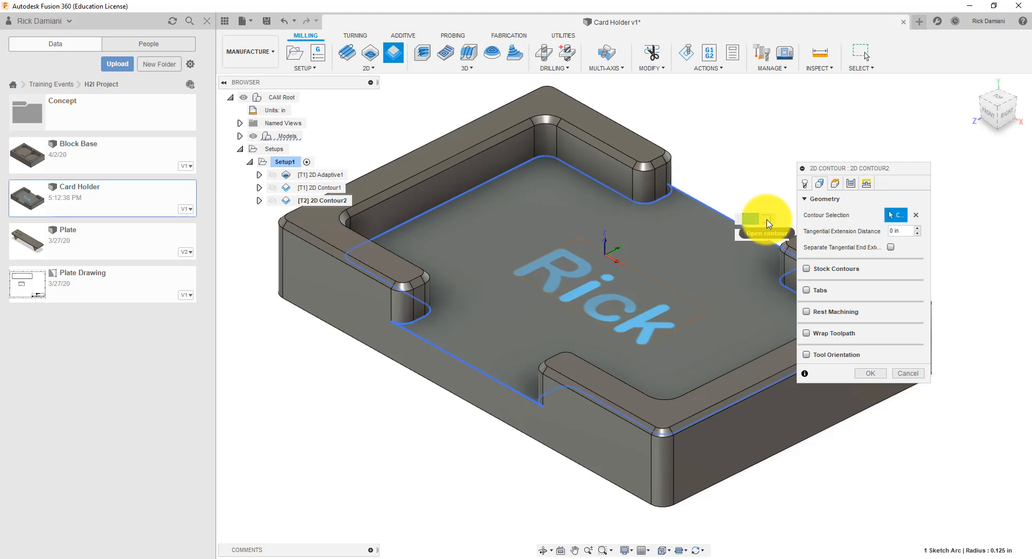
left_click(766, 222)
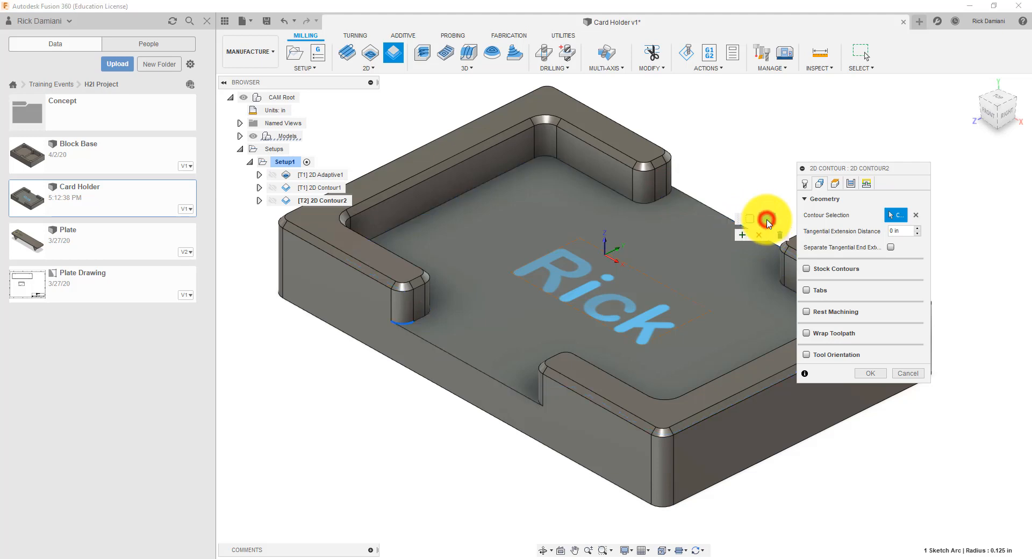
Step: Extend the open contour along the pocket floor edges around the left wall end, long back wall and rear wall end
left_click(422, 318)
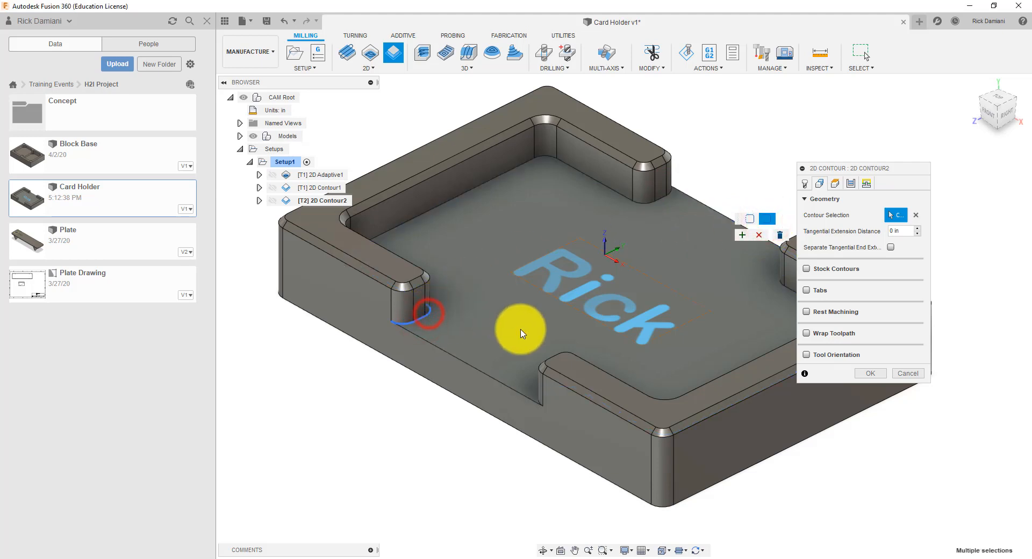
middle_click_drag(557, 357, 478, 279, "shift")
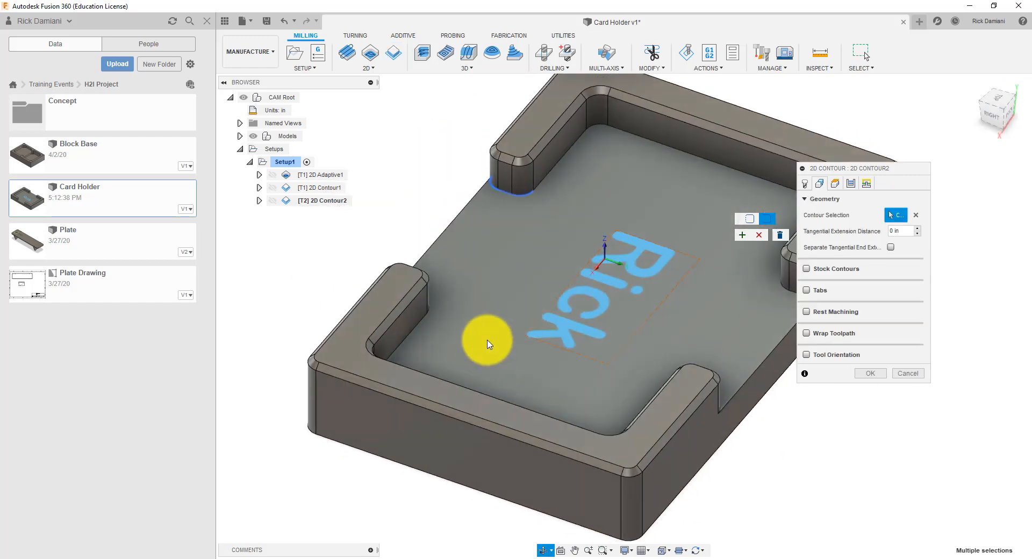
left_click(539, 186)
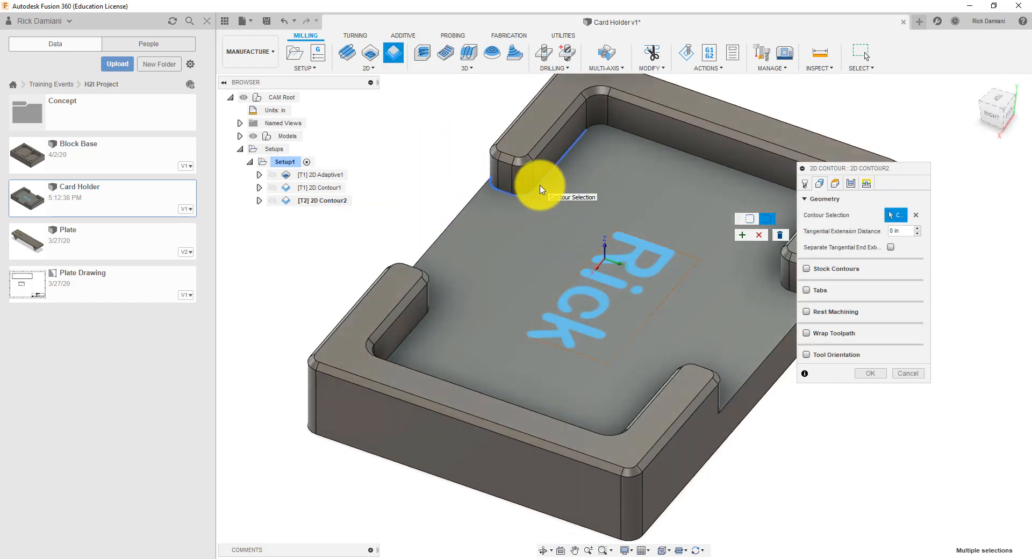
left_click(593, 127)
middle_click_drag(603, 253, 479, 292, "shift")
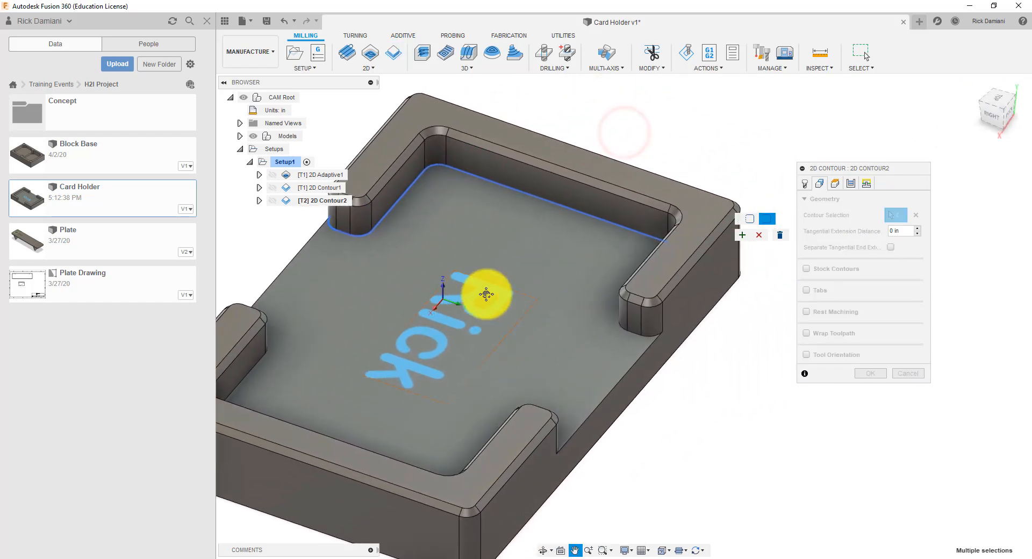
middle_click_drag(467, 334, 516, 336, "shift")
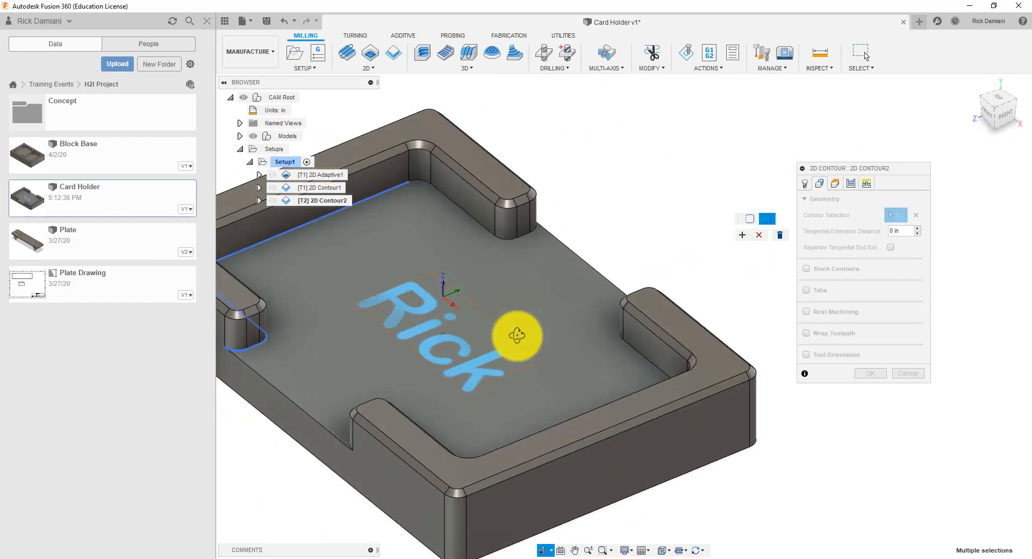
left_click(415, 182)
left_click(436, 190)
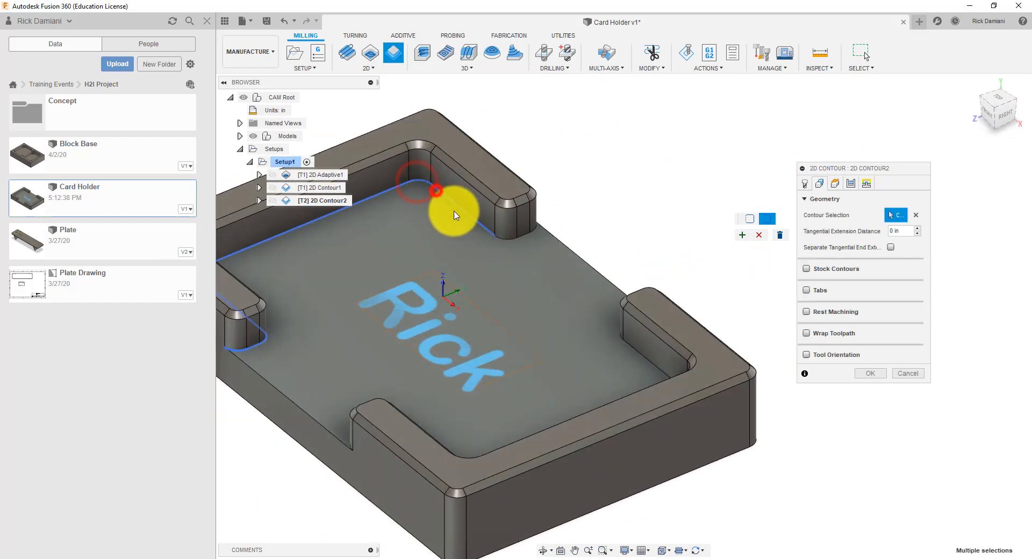
left_click(505, 237)
left_click(526, 235)
left_click(537, 230)
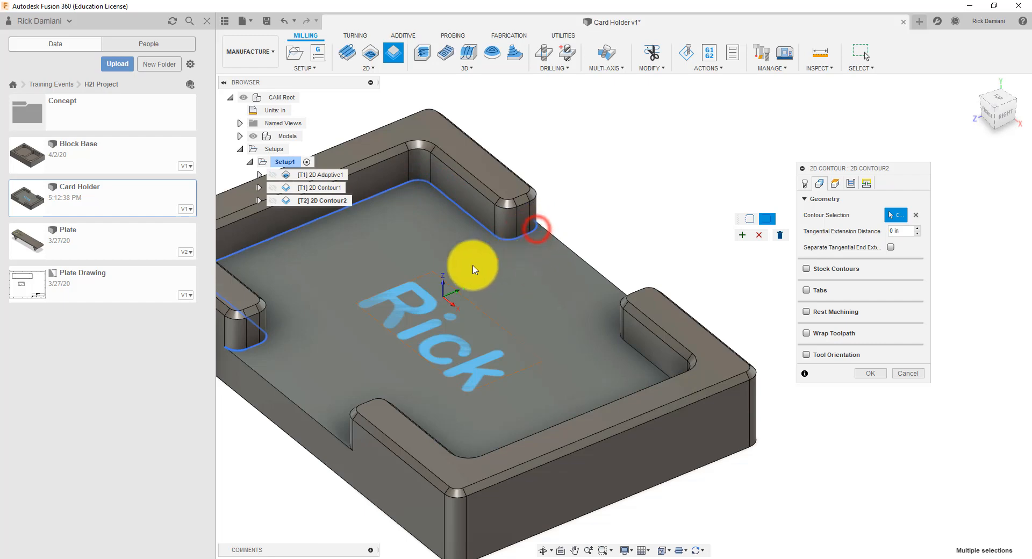
Step: Accept the open contour chain and flip its direction arrow to reverse the machining side
scroll(492, 278, "down", 1)
middle_click_drag(497, 278, 584, 274)
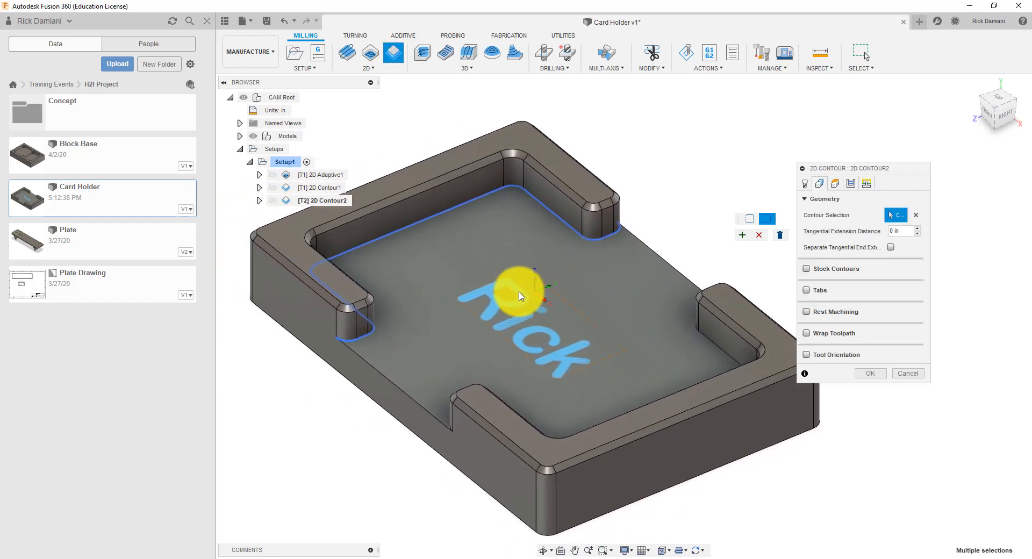
mouse_move(555, 315)
middle_mouse_down("shift")
mouse_move(506, 320)
mouse_move(473, 301)
mouse_move(572, 316)
middle_mouse_up("shift")
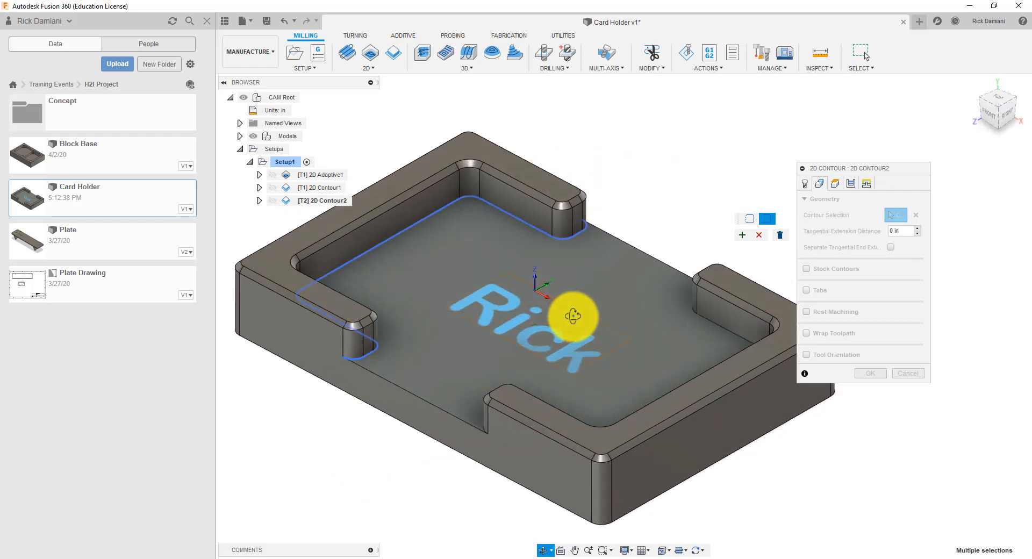
left_click(742, 237)
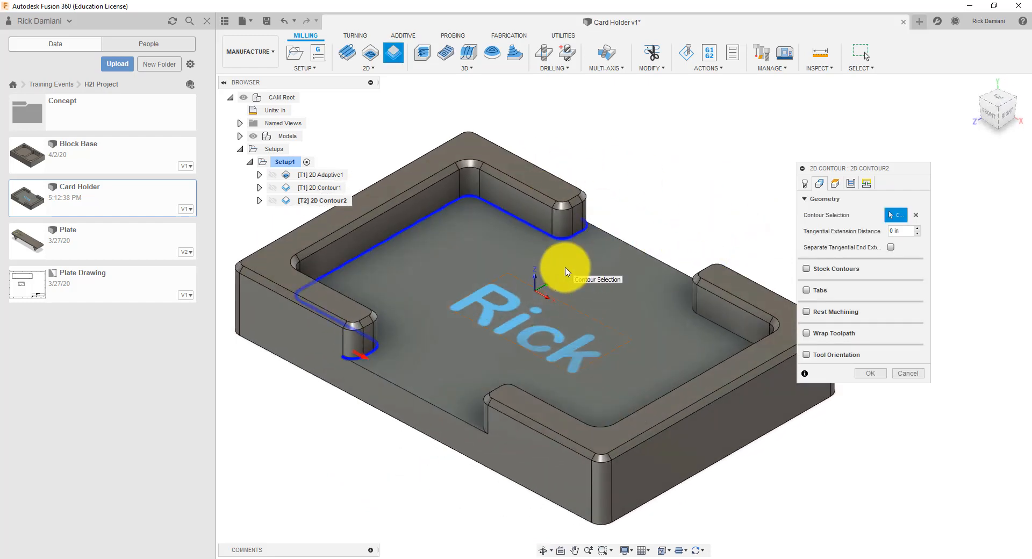
left_click(360, 358)
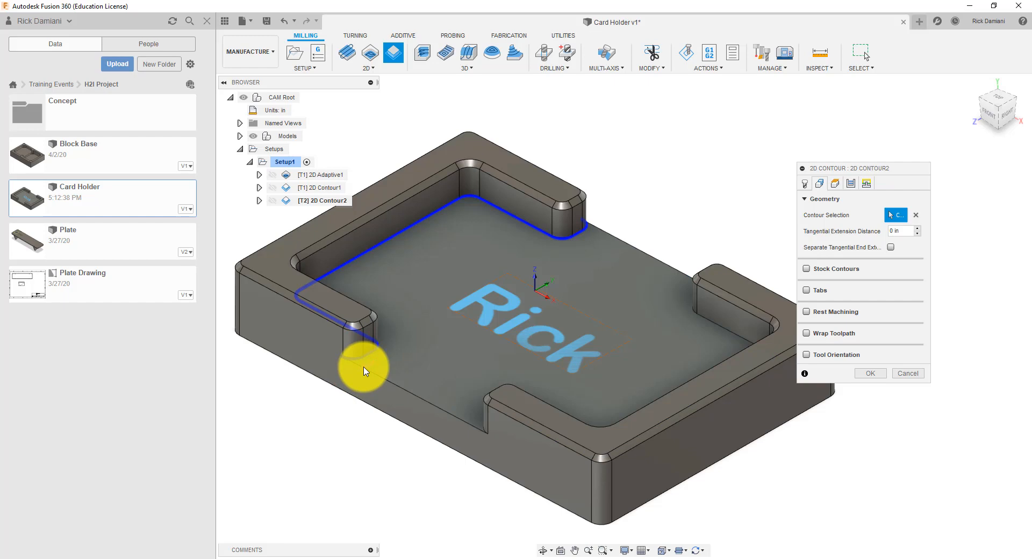
left_click(363, 371)
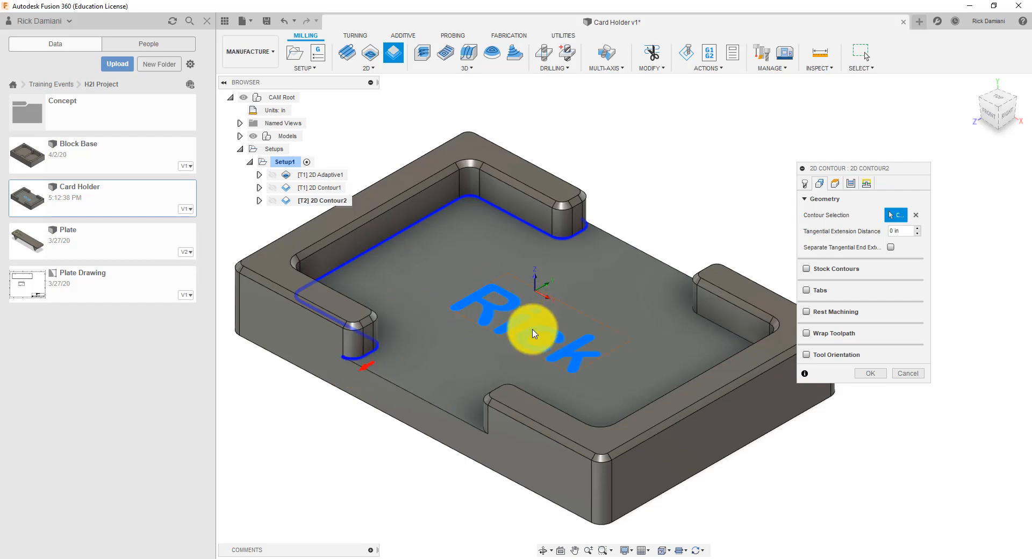
Step: Pick the pocket floor edge at the opposite U-shaped wall's end as a second contour and change it to an open contour
middle_click_drag(525, 307, 637, 237, "shift")
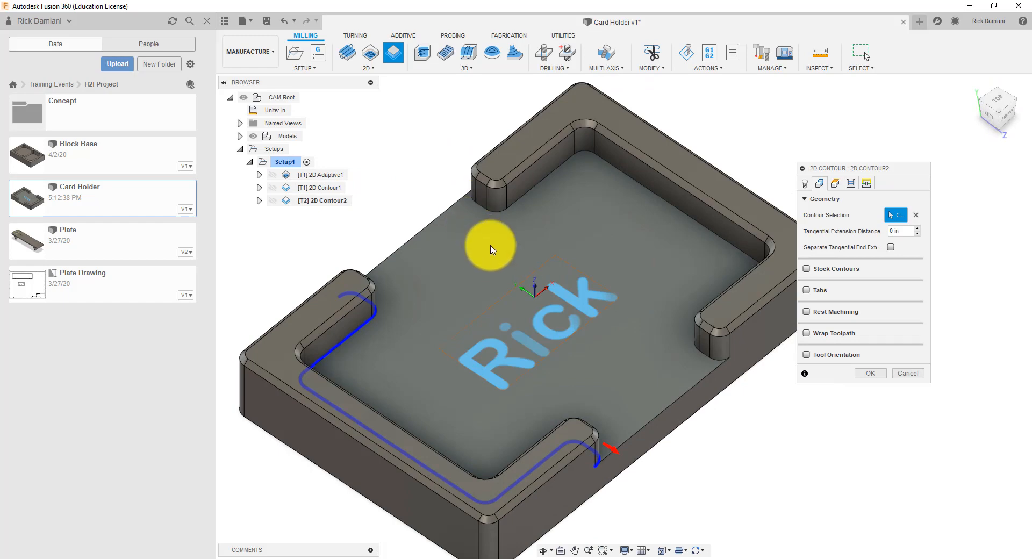
middle_click_drag(482, 244, 407, 313, "shift")
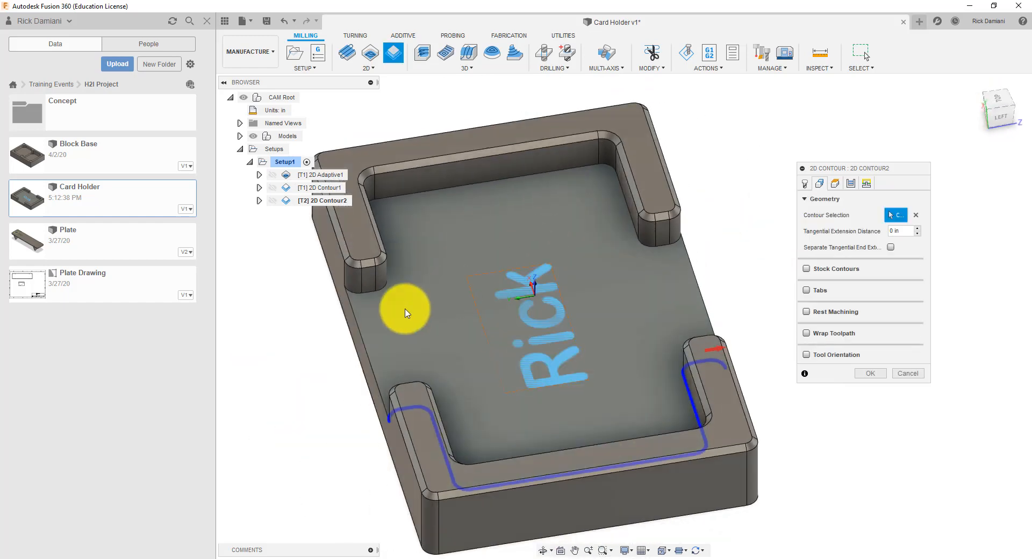
left_click(352, 293)
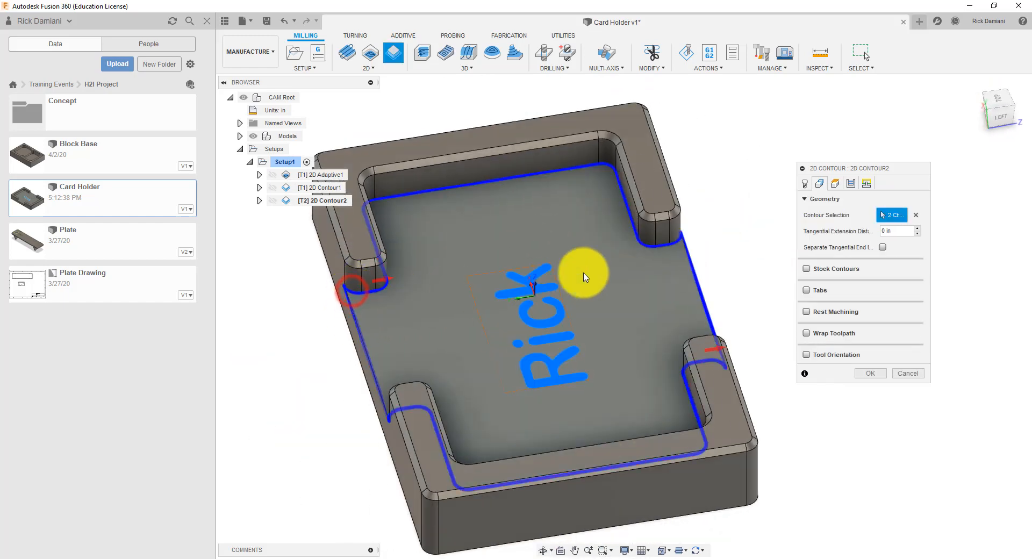
left_click(679, 243)
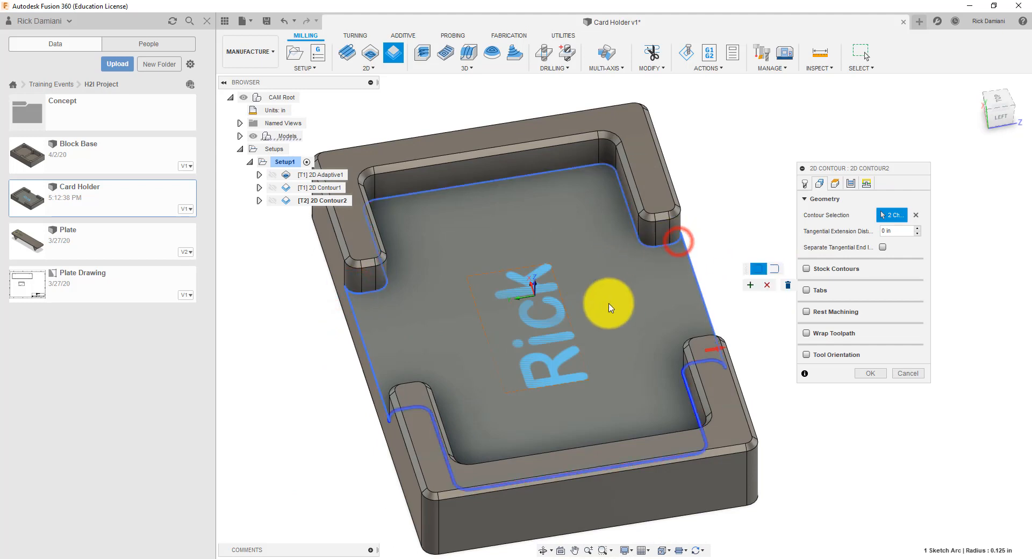
left_click(774, 272)
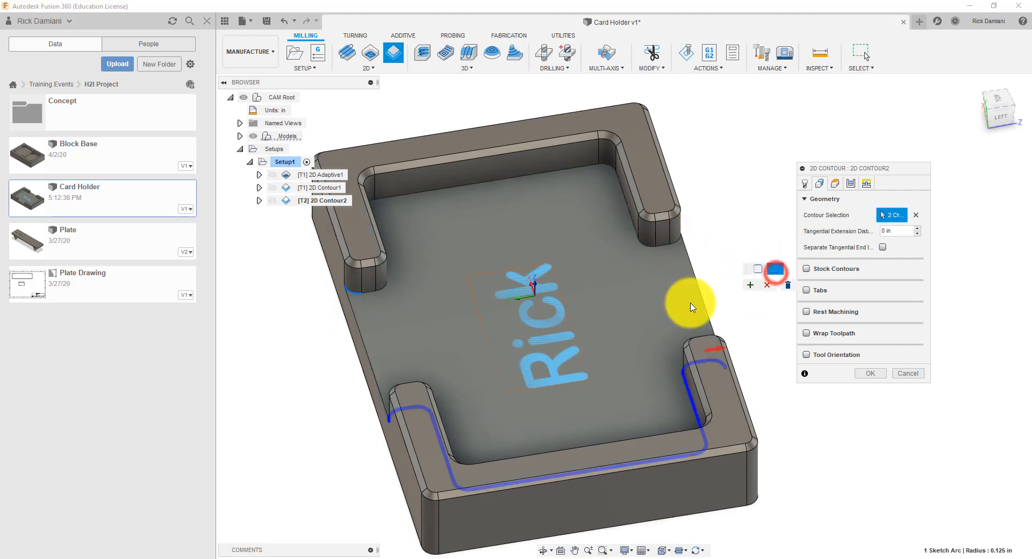
Step: Extend the second open contour around the first wall end, along its inner side and corner, and across the wall's long inner edge
left_click(384, 287)
middle_click_drag(496, 318, 545, 298)
left_click(581, 199)
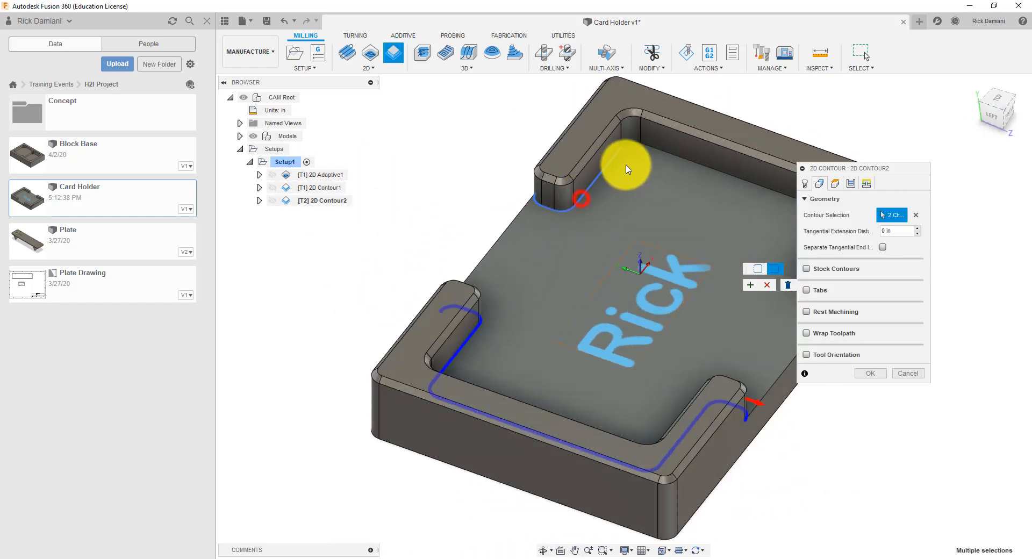
left_click(634, 146)
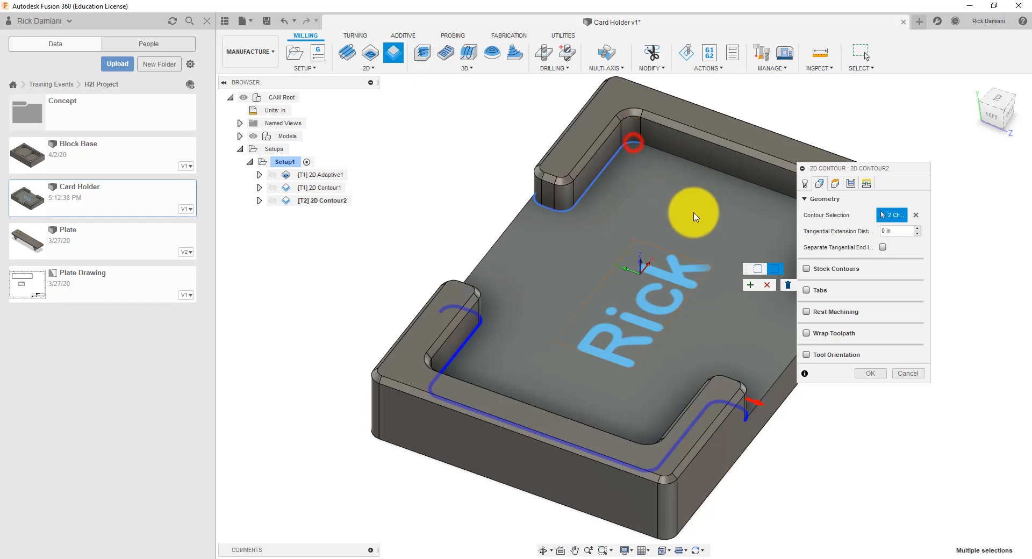
middle_click_drag(694, 223, 541, 207)
left_click(552, 195)
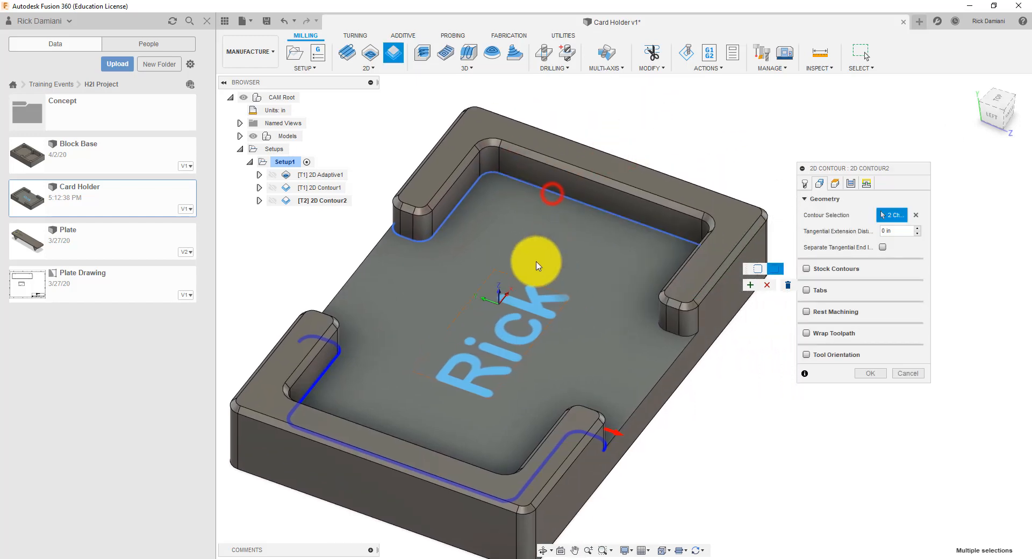
Step: Finish the second open chain around the remaining corner and wall end, accept it and flip its machining direction
middle_click_drag(537, 263, 587, 257, "shift")
left_click(520, 188)
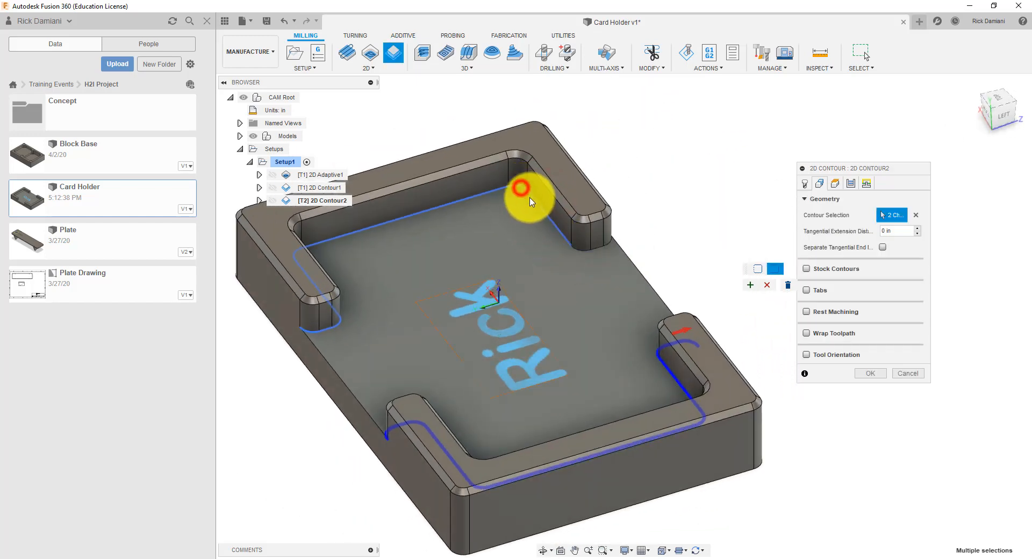
left_click(534, 202)
left_click(600, 248)
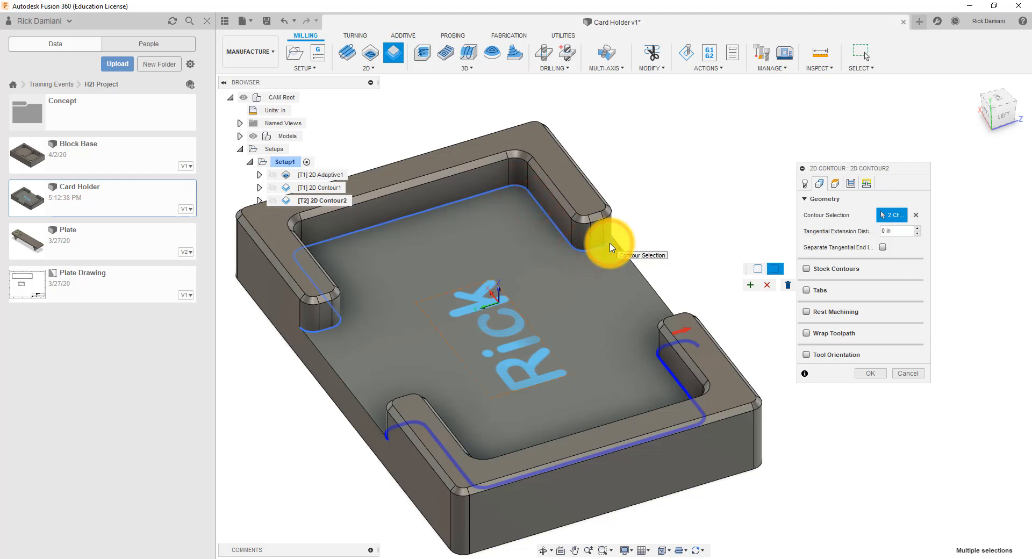
left_click(750, 286)
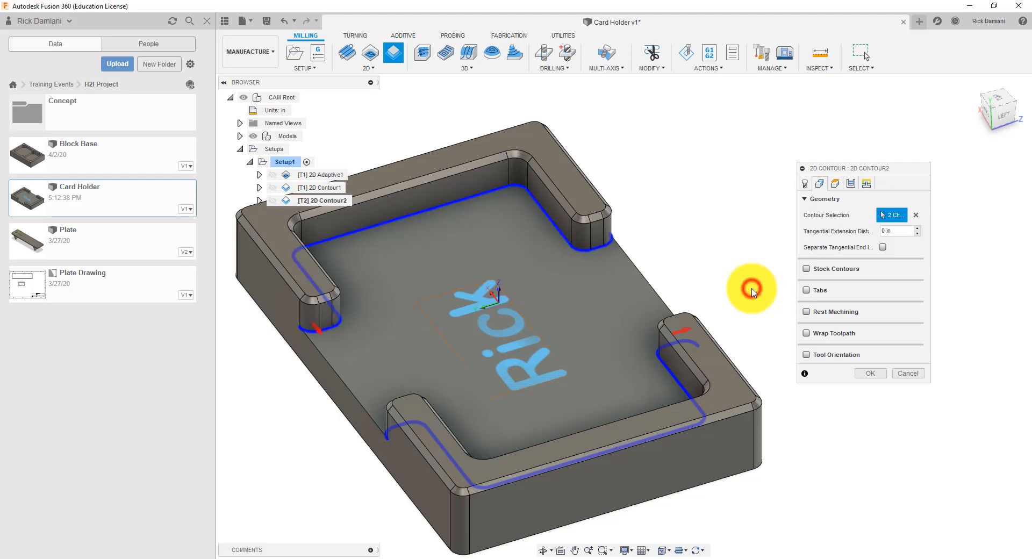
left_click(315, 329)
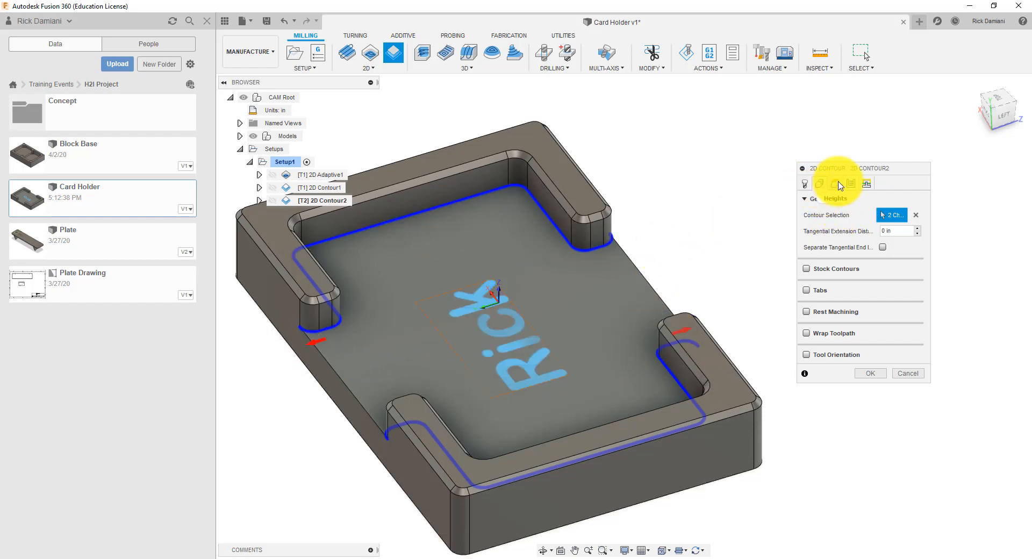
Step: Review the second 2D contour's tool, geometry, height and pass settings, including the explanation of sideways compensation
left_click(802, 184)
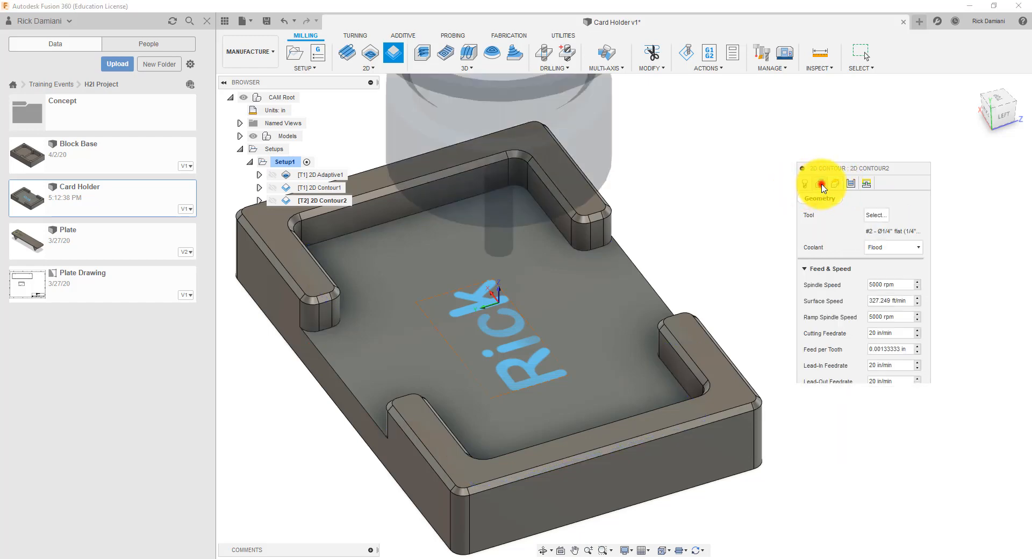
left_click(820, 183)
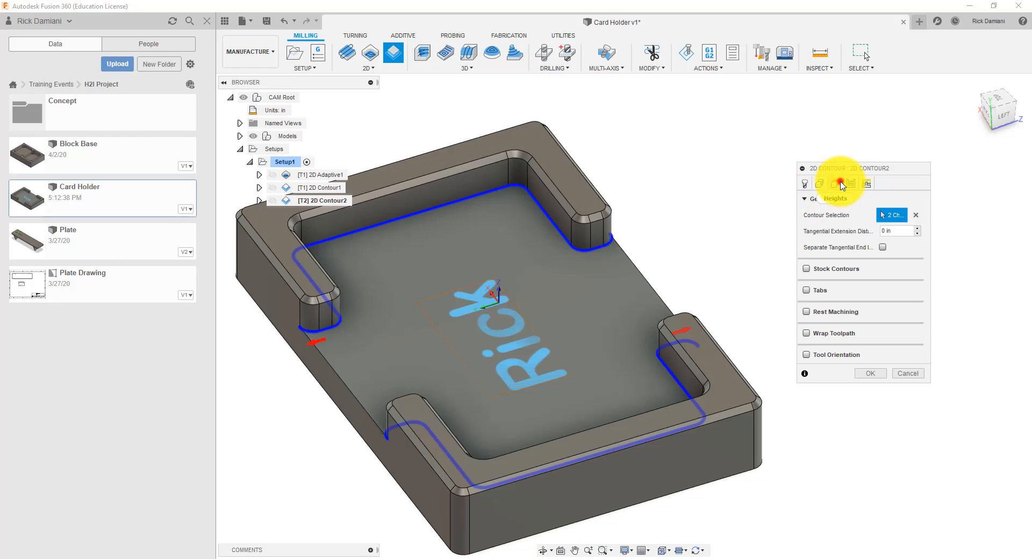
left_click(842, 185)
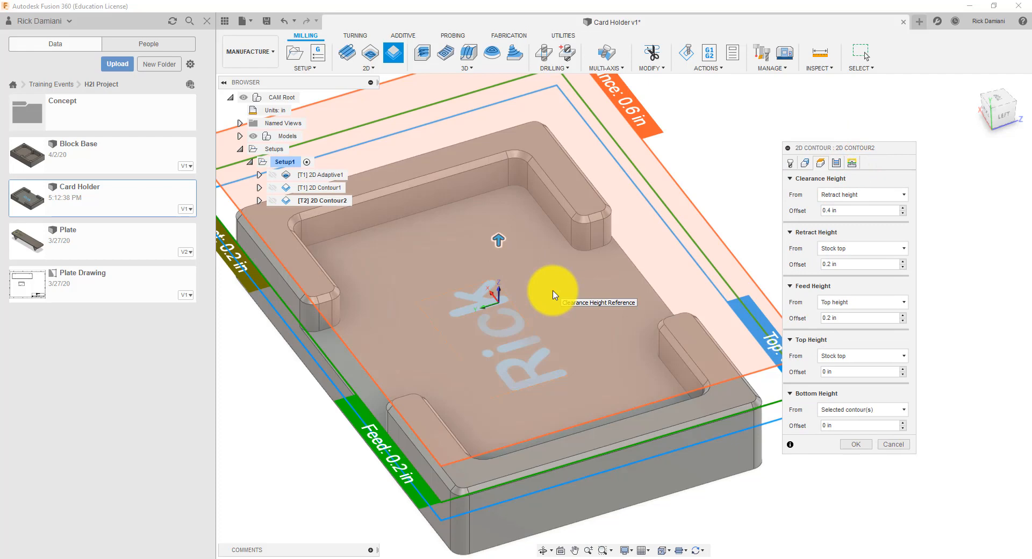
left_click(836, 164)
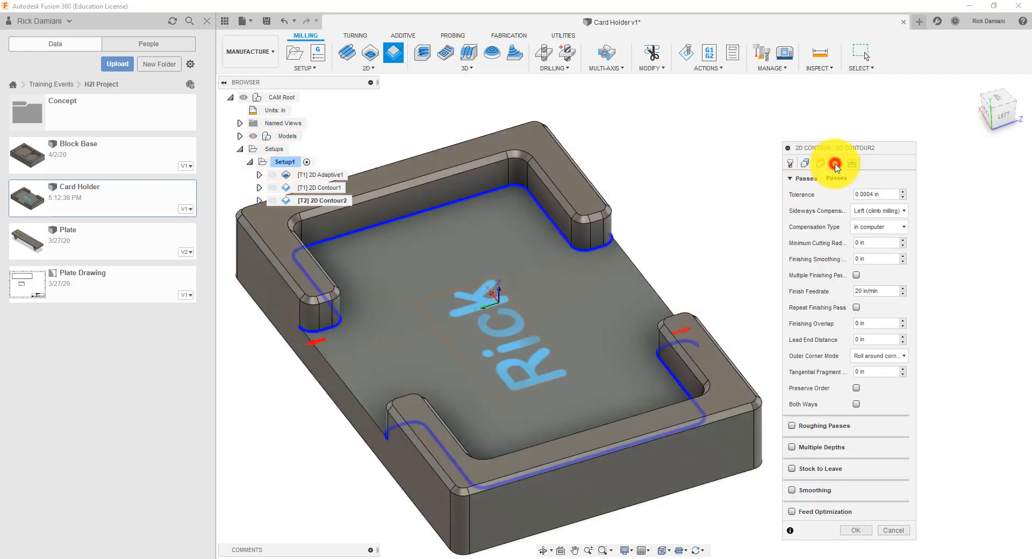
left_click_drag(830, 149, 799, 96)
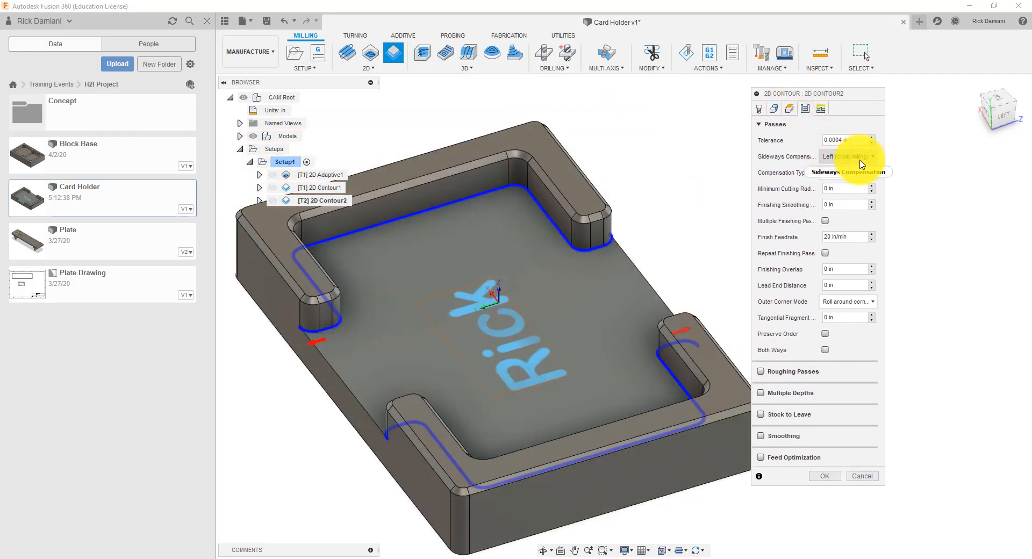
mouse_move(862, 164)
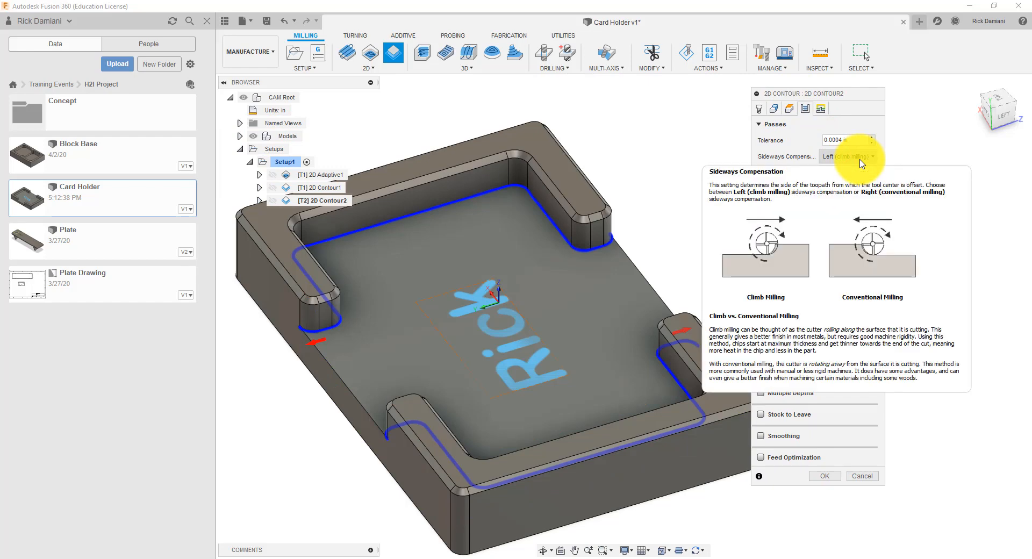
Step: Set the horizontal lead-in radius, linear lead-in distance and vertical lead-in radius to 0.125 in and generate the second contour's toolpath
left_click_drag(807, 94, 803, 89)
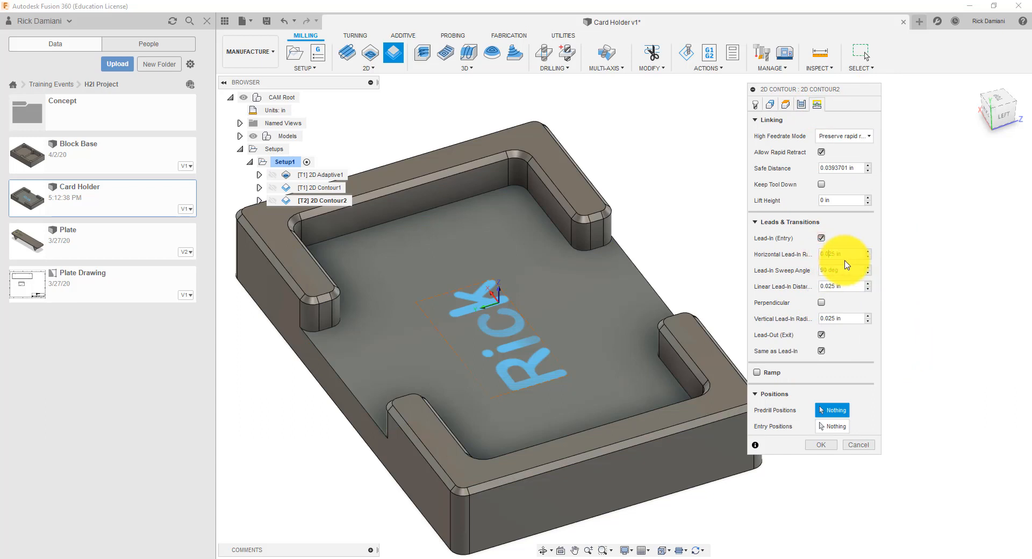
left_click(828, 286)
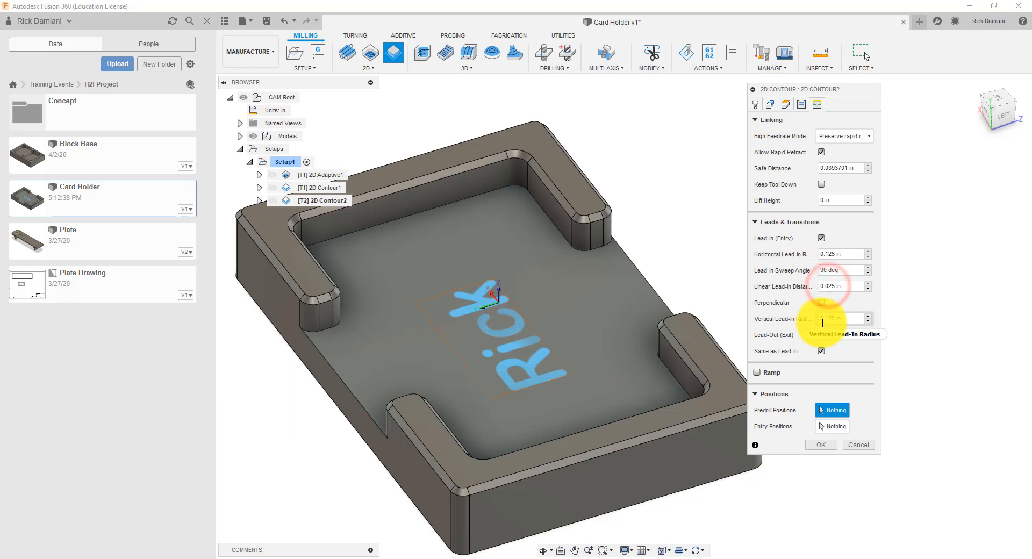
type("1")
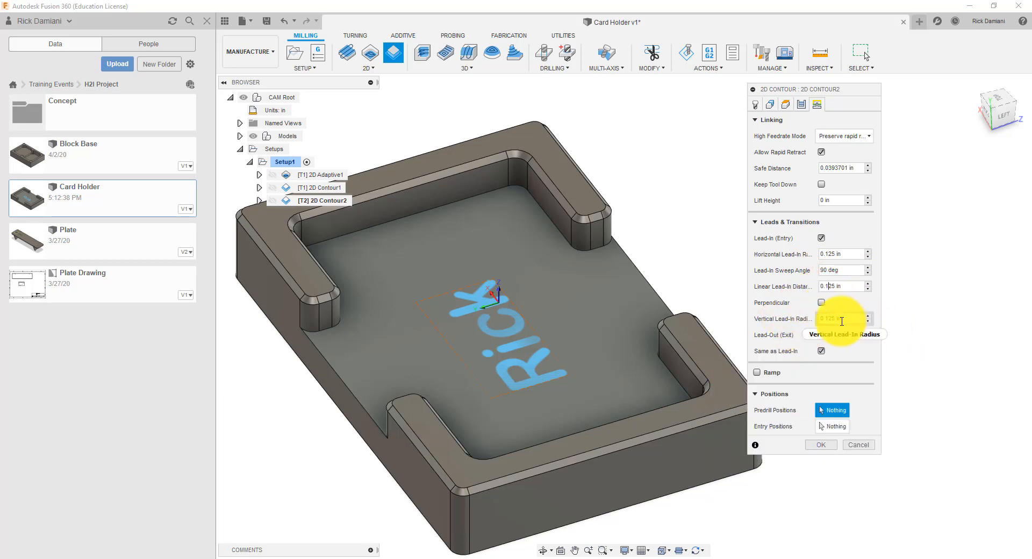
left_click(841, 320)
left_click(845, 253)
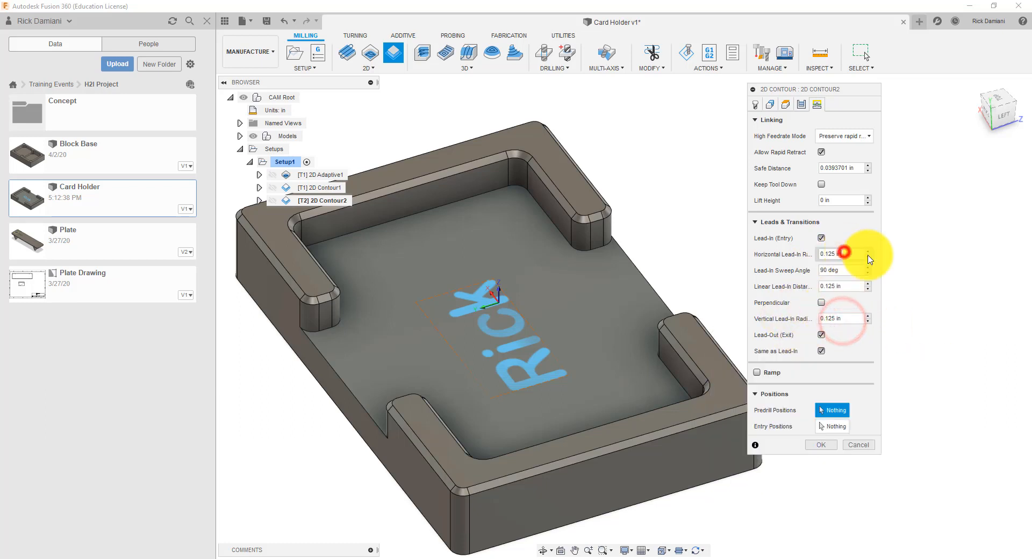
left_click(818, 445)
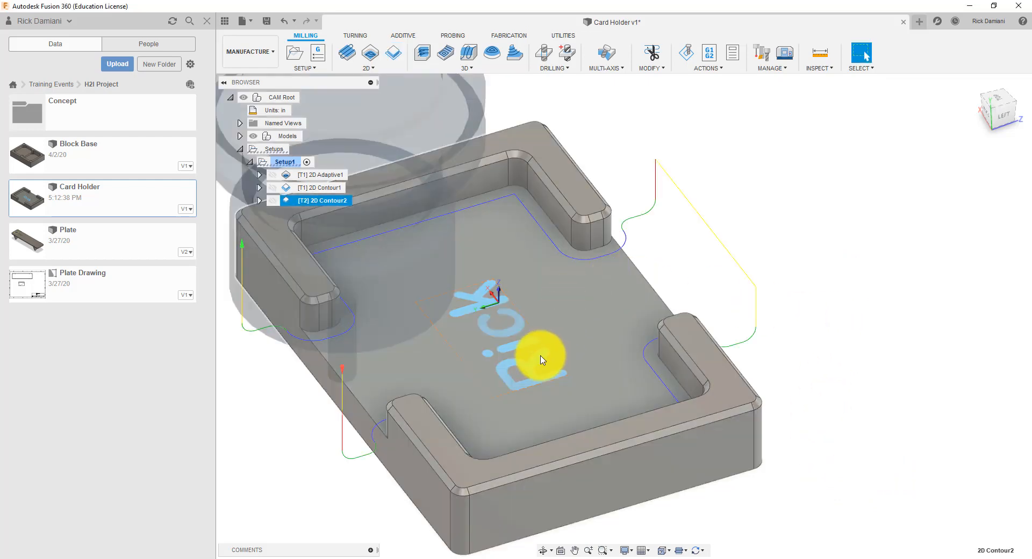
middle_click_drag(541, 358, 769, 303)
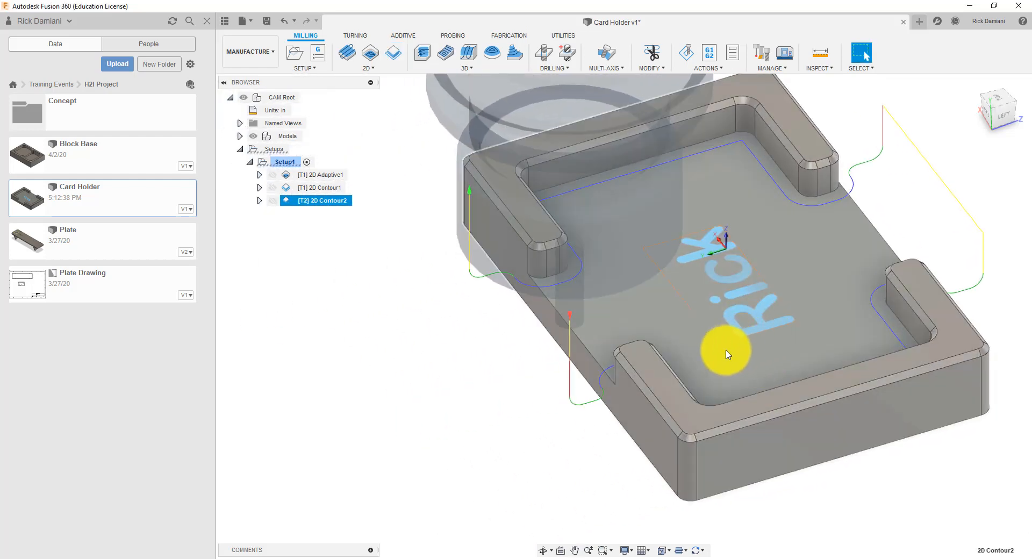
middle_click_drag(728, 396, 576, 398, "shift")
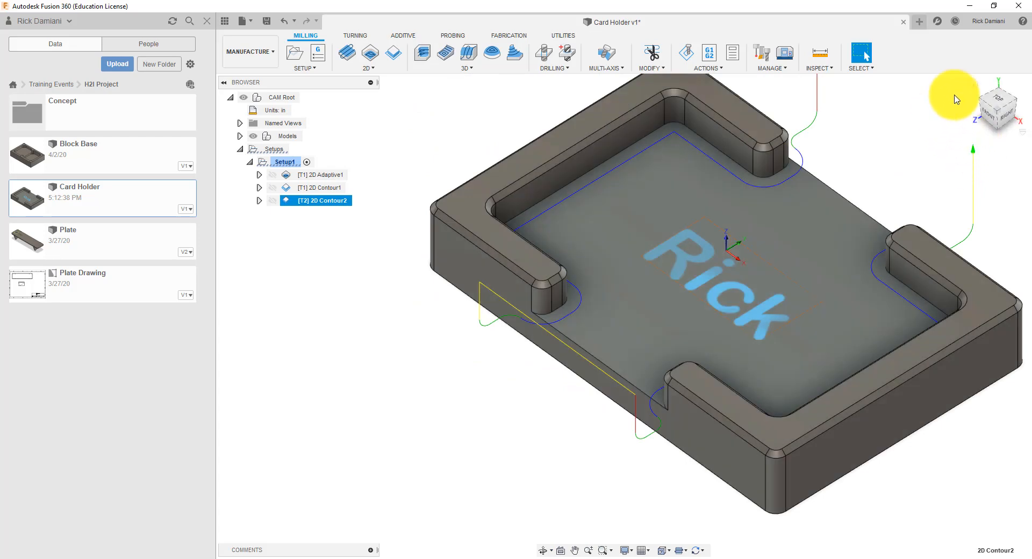
left_click(975, 86)
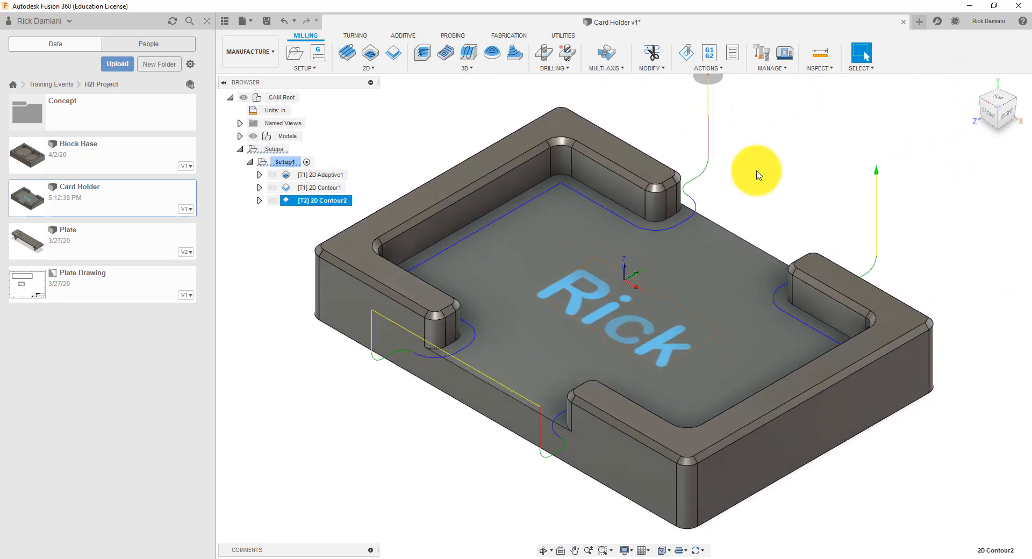
left_click(312, 373)
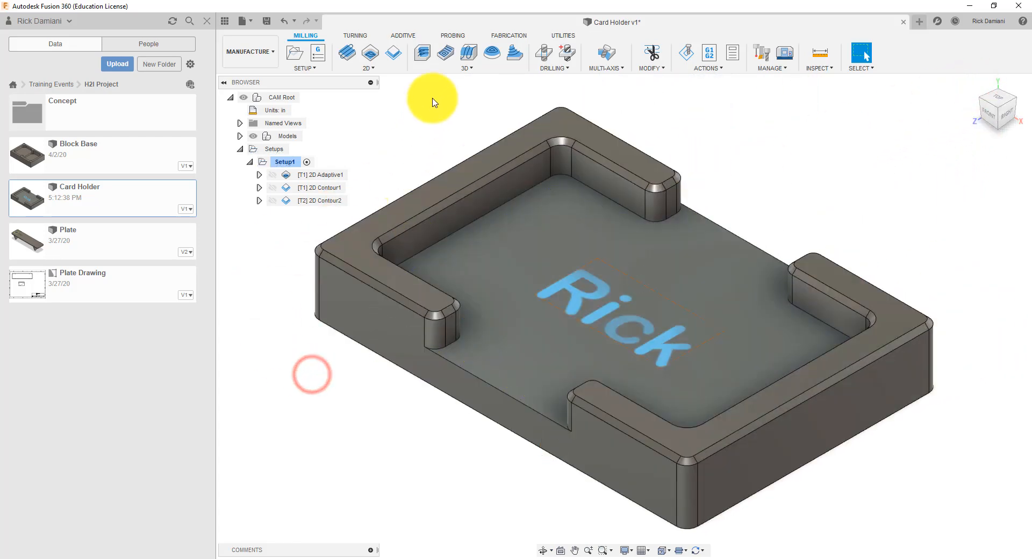
Step: Create a third 2D Contour operation and assign the 1/8" ball endmill from the Inch - Aluminum sample library, filtered to ball mills
left_click(365, 67)
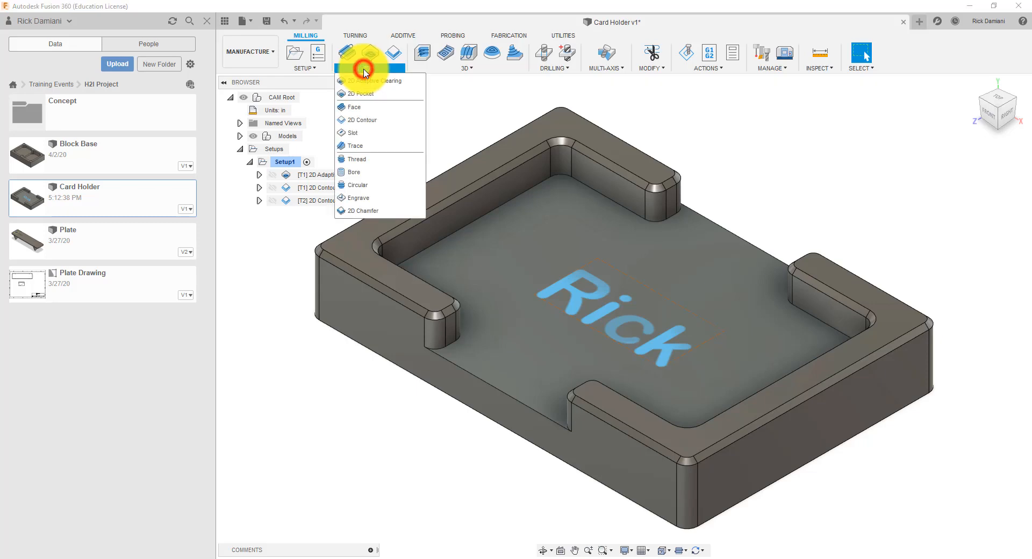
left_click(363, 120)
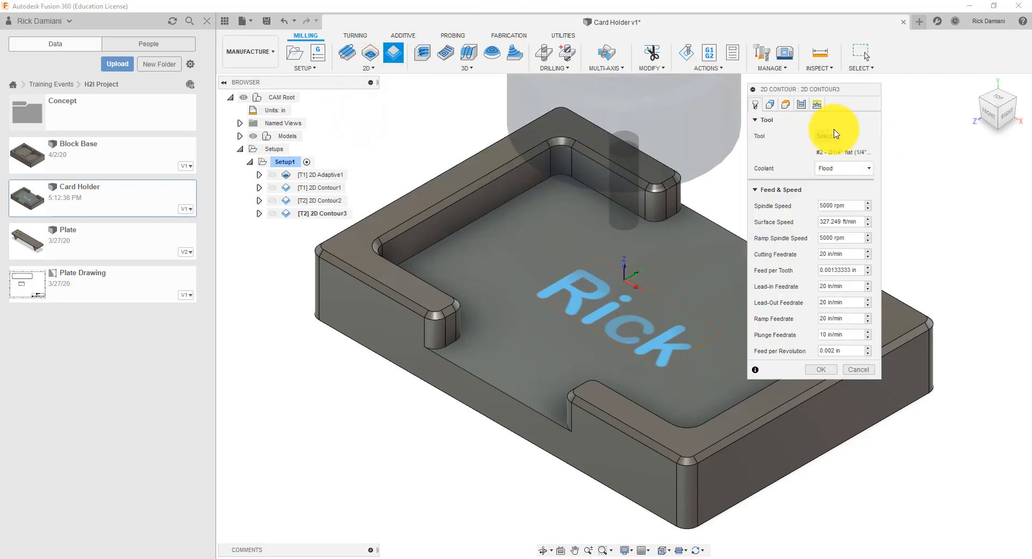
left_click(834, 132)
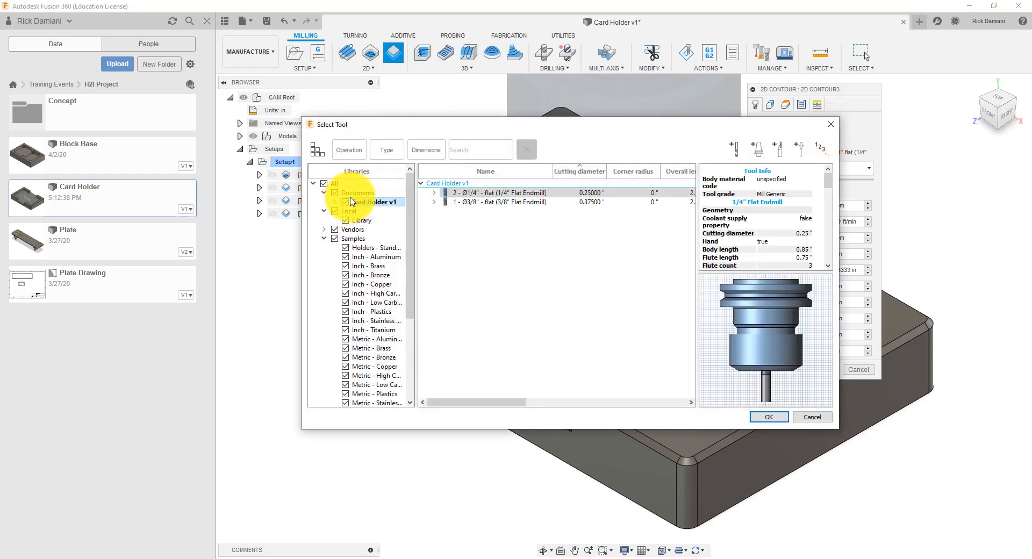
left_click(378, 257)
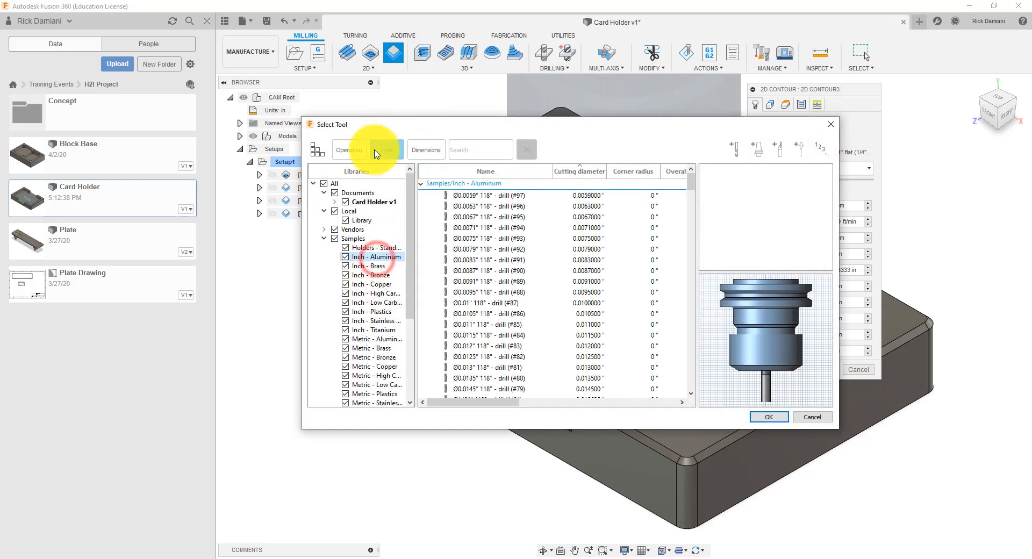
left_click(379, 151)
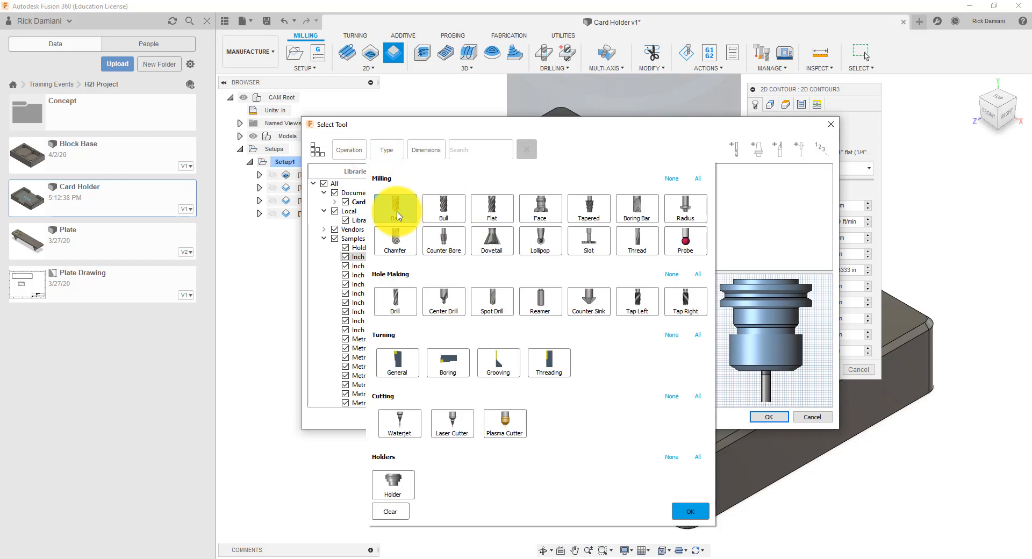
left_click(397, 215)
left_click(688, 511)
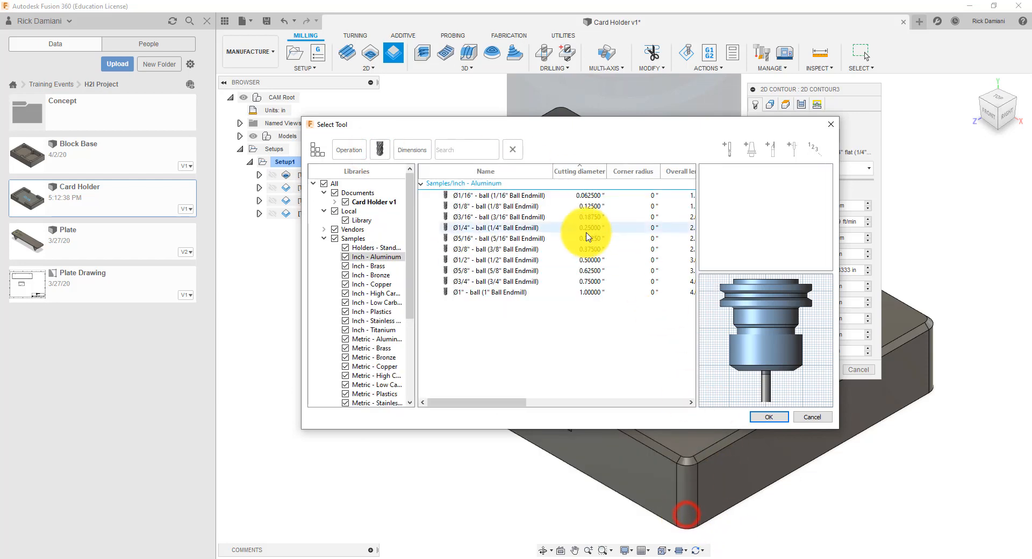
left_click(476, 206)
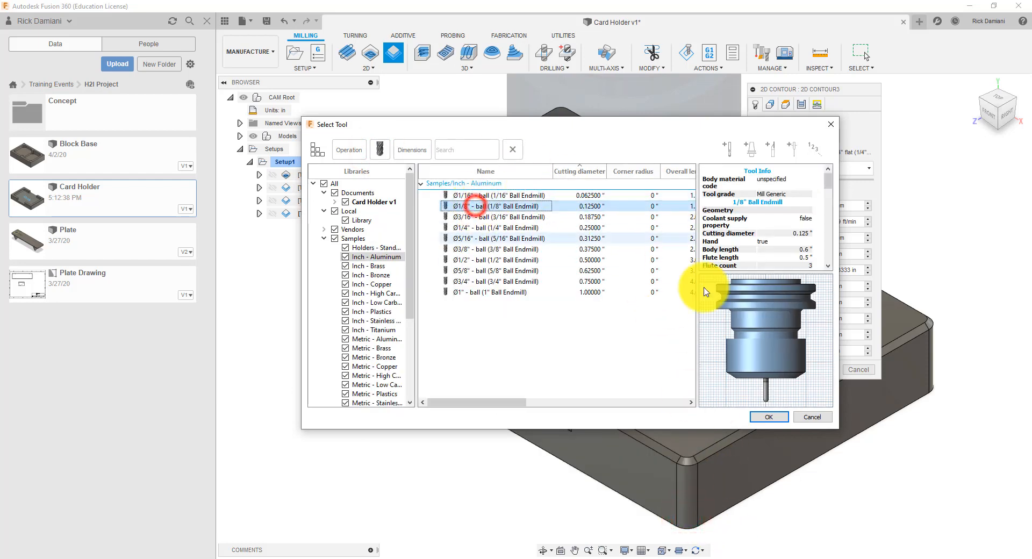
left_click(759, 419)
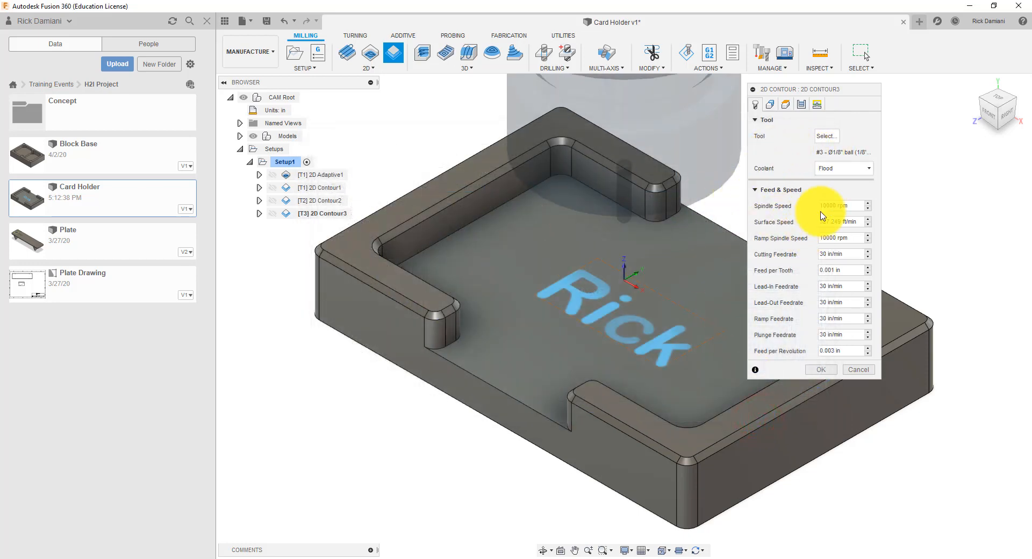
Step: Set both spindle speeds to 5000 rpm, the cutting, lead-in, lead-out and ramp feedrates to 18 in/min and the plunge feedrate to 9 in/min
left_click_drag(848, 206, 755, 209)
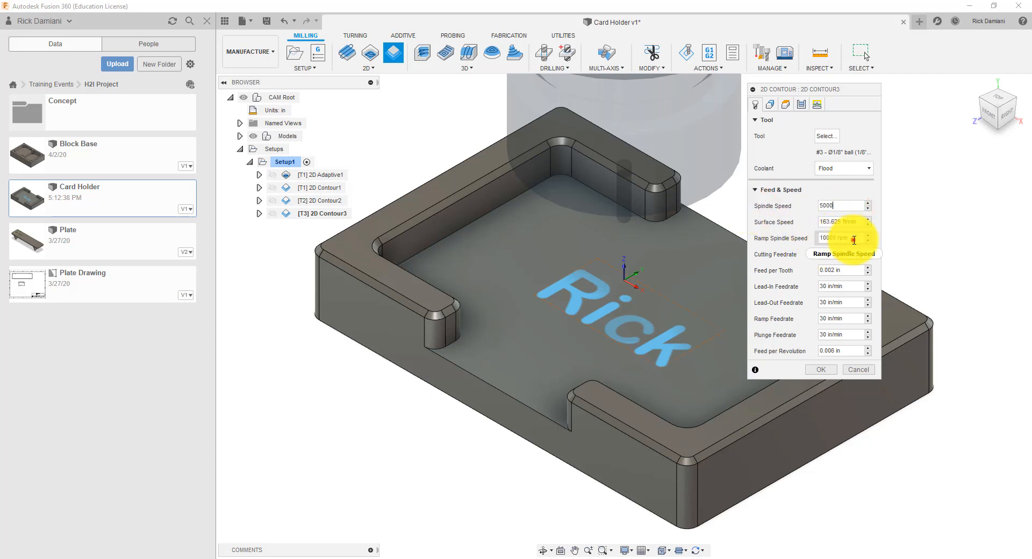
left_click_drag(853, 240, 757, 241)
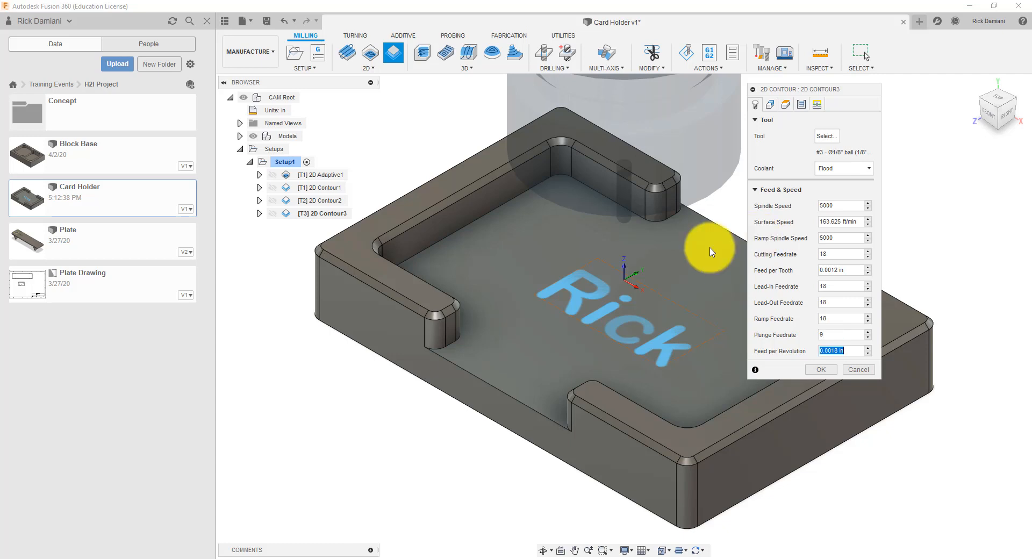
Step: Select the sketched name text on the pocket floor as the contour and offset the bottom height -0.01 in from the selected contours
left_click(770, 104)
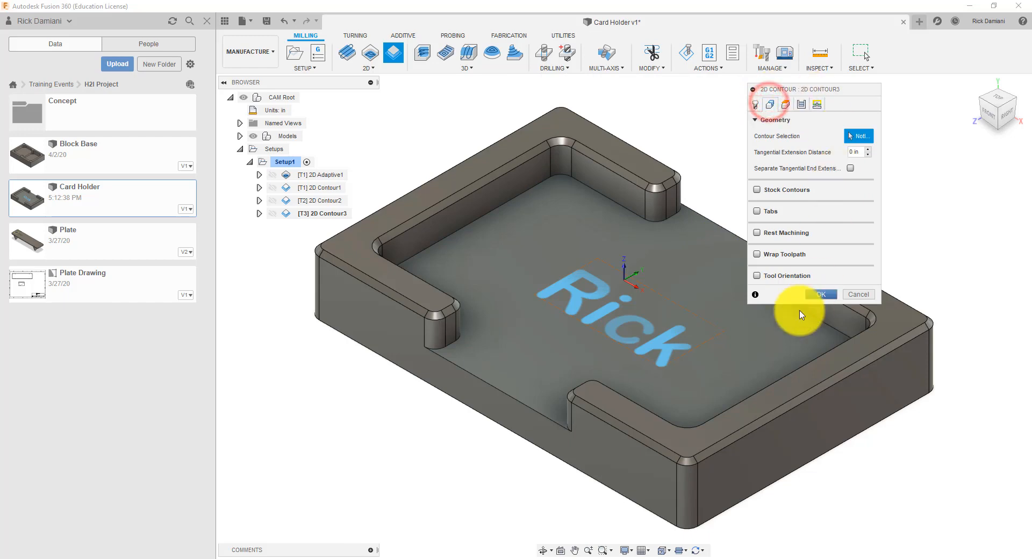
left_click(580, 316)
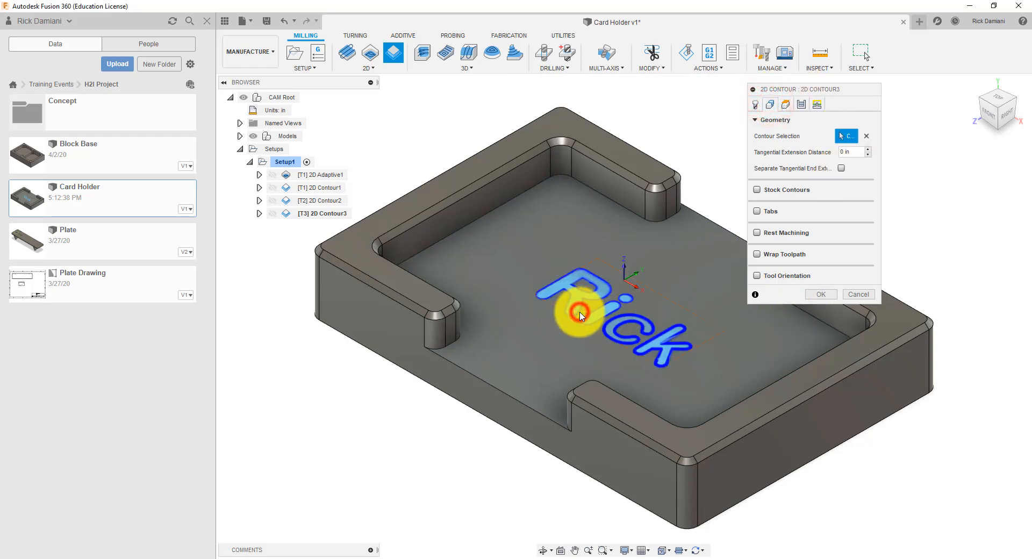
left_click(786, 105)
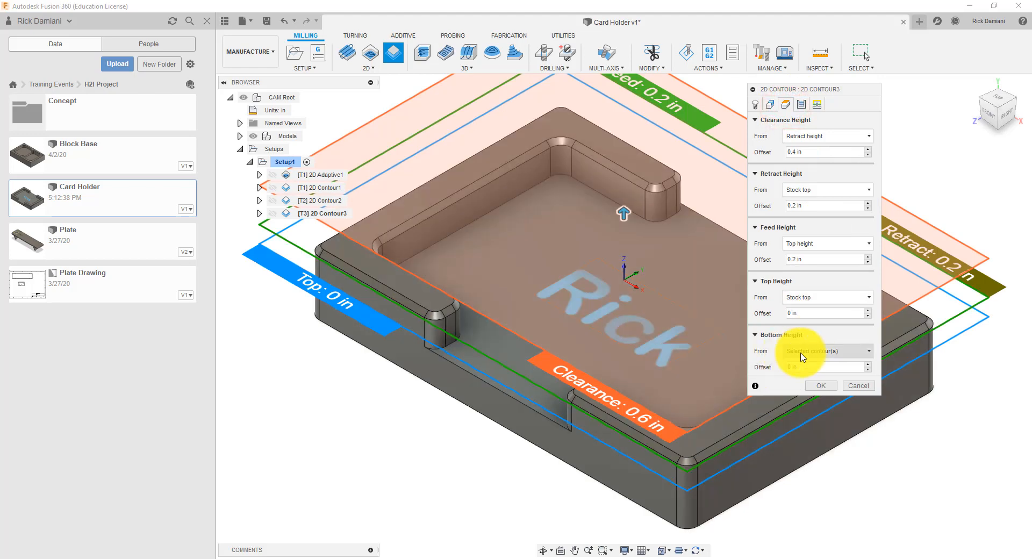
left_click(868, 352)
left_click(866, 350)
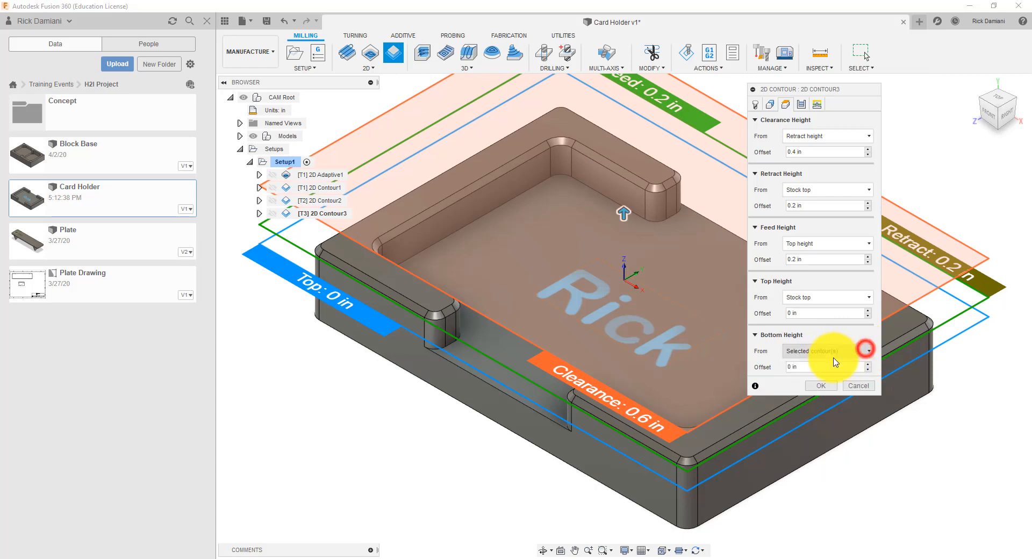
left_click(806, 367)
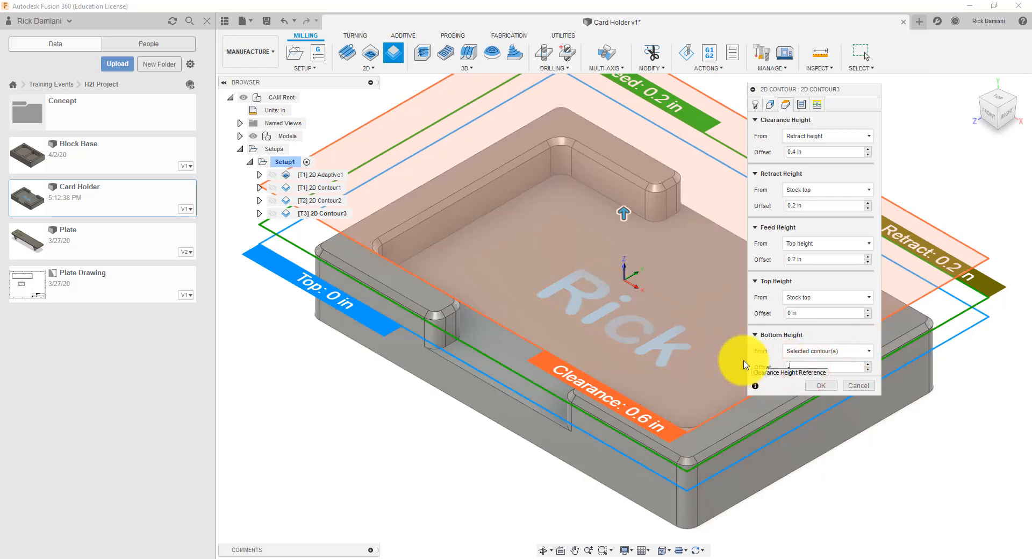
type("-0")
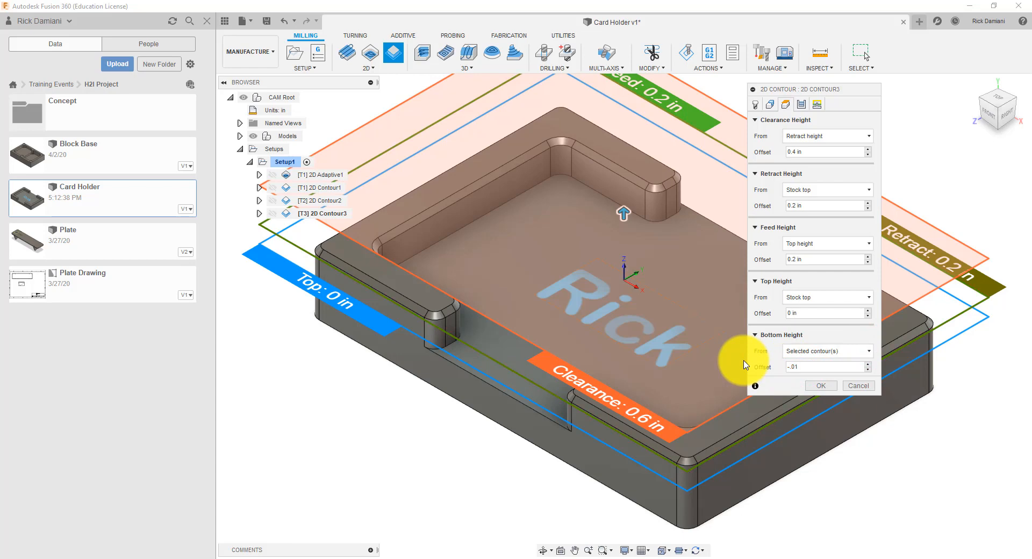
Step: Turn off the lead-in entry and lead-out exit moves for the third 2D contour
left_click(801, 106)
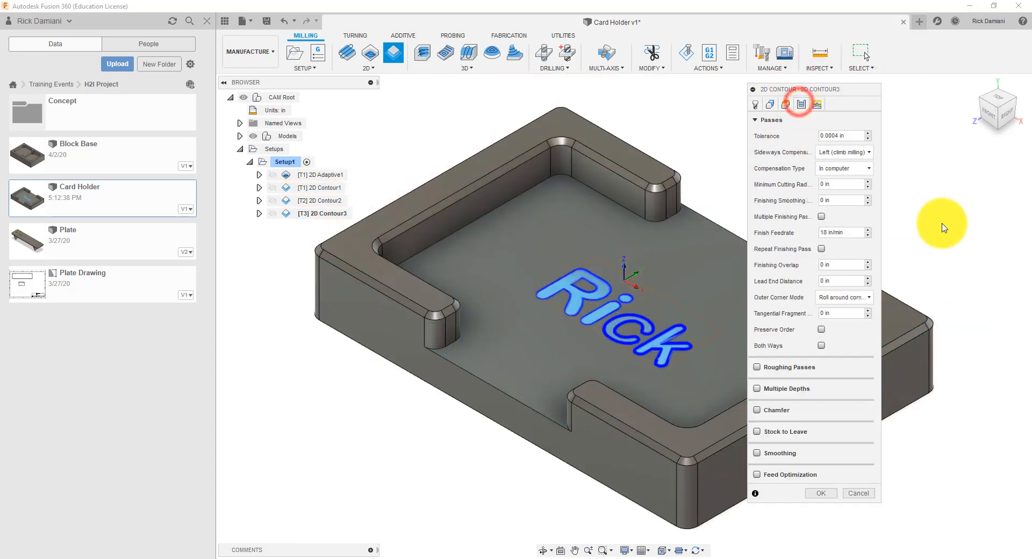
left_click(817, 105)
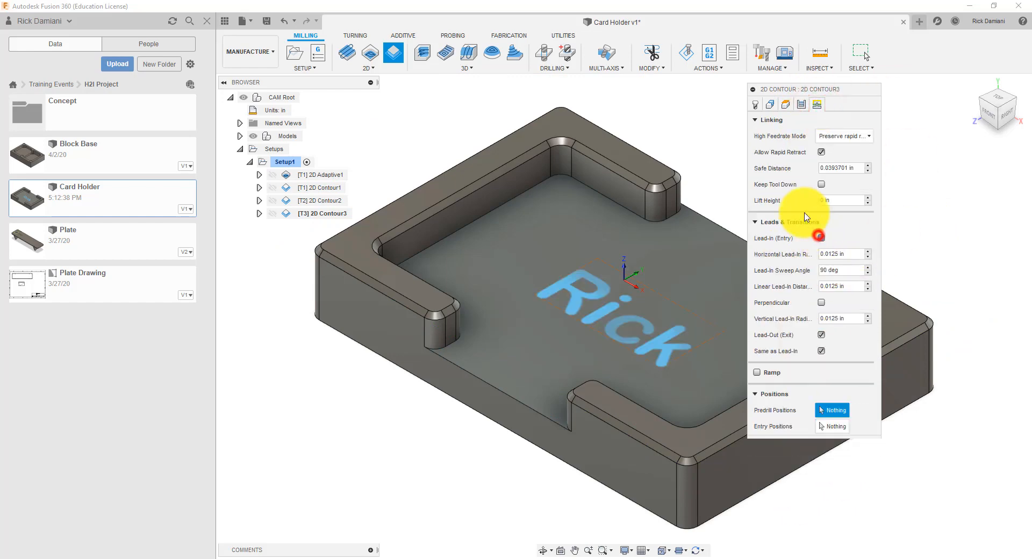
left_click(820, 238)
left_click(821, 255)
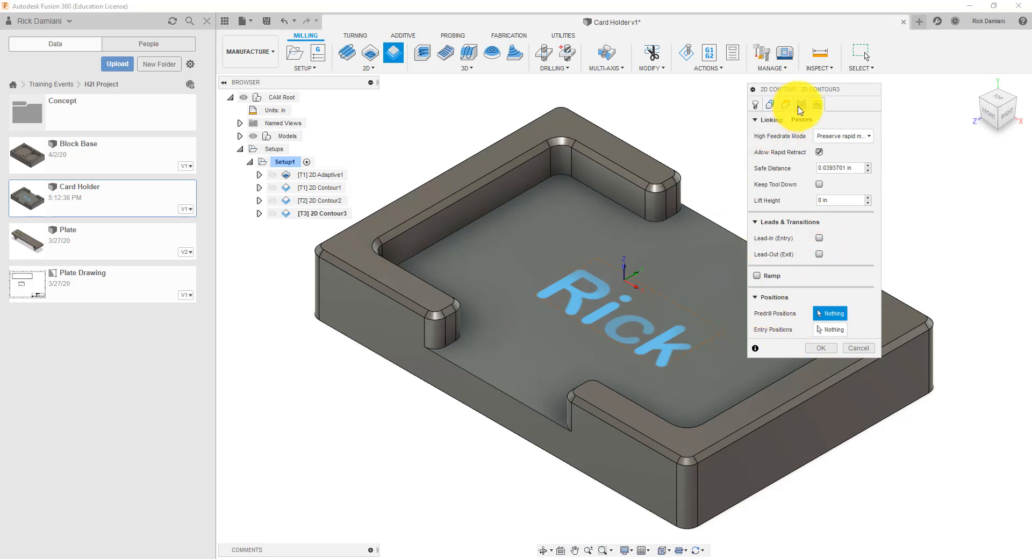
Step: Set the third contour's compensation type to Off and generate its engraving toolpath
left_click(800, 107)
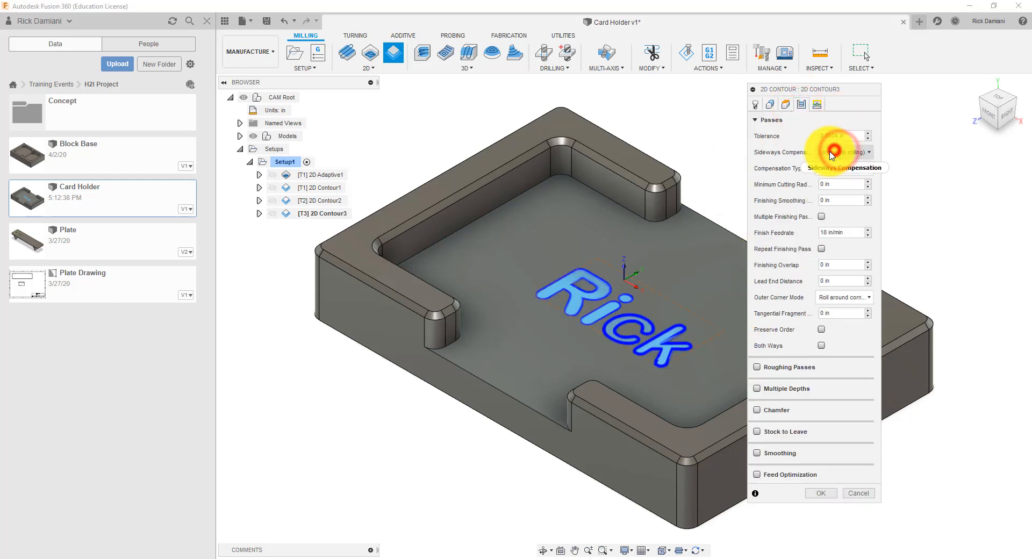
left_click(831, 168)
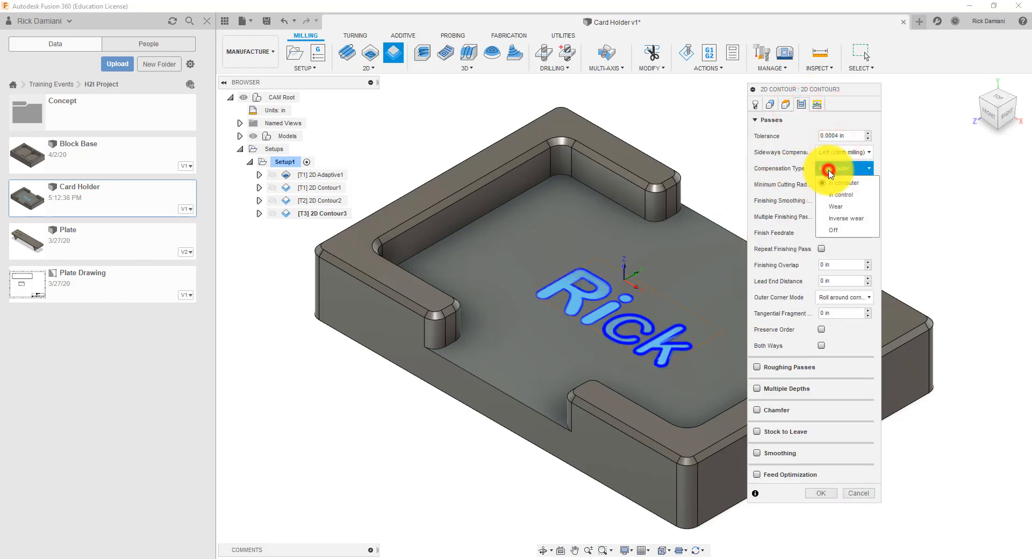
left_click(840, 231)
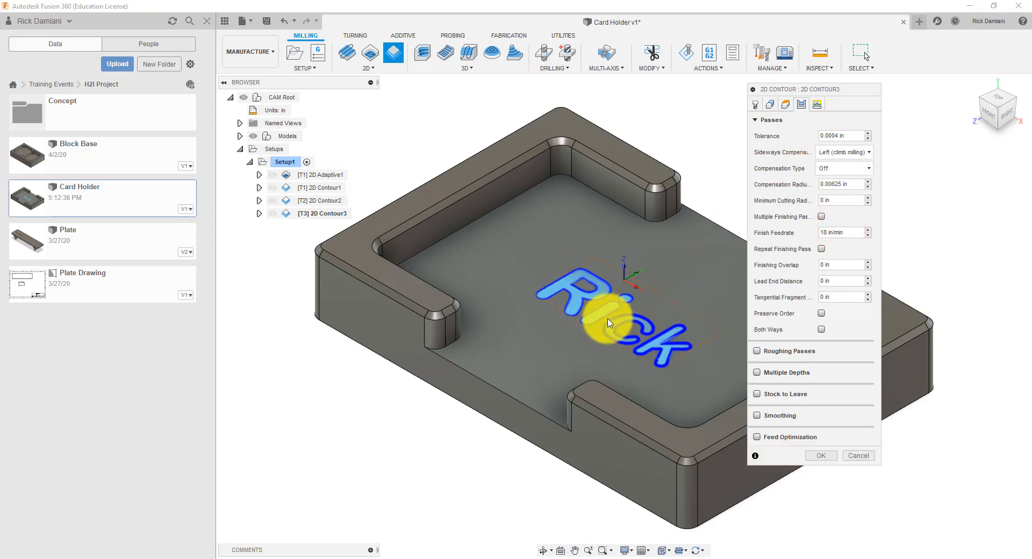
left_click_drag(814, 91, 777, 86)
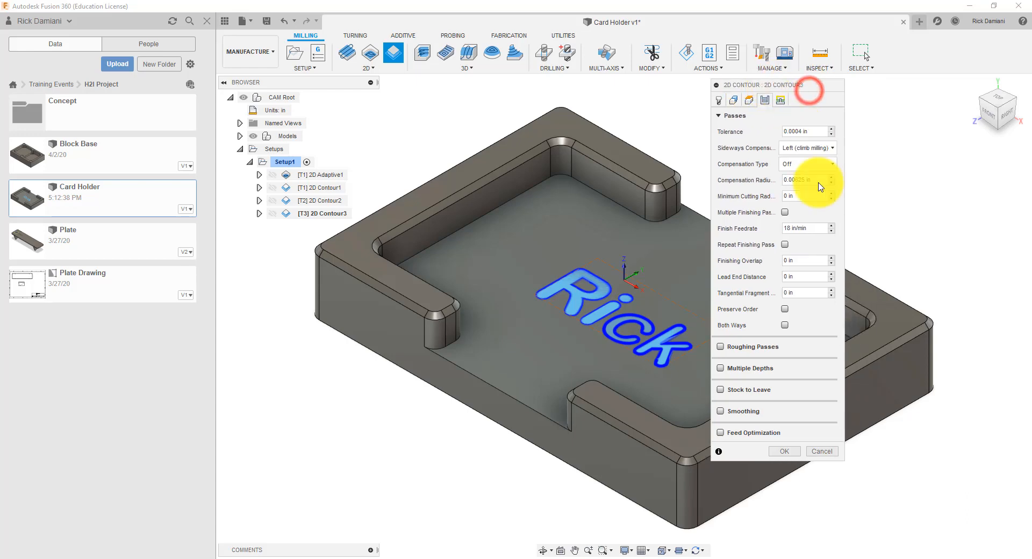
left_click(783, 452)
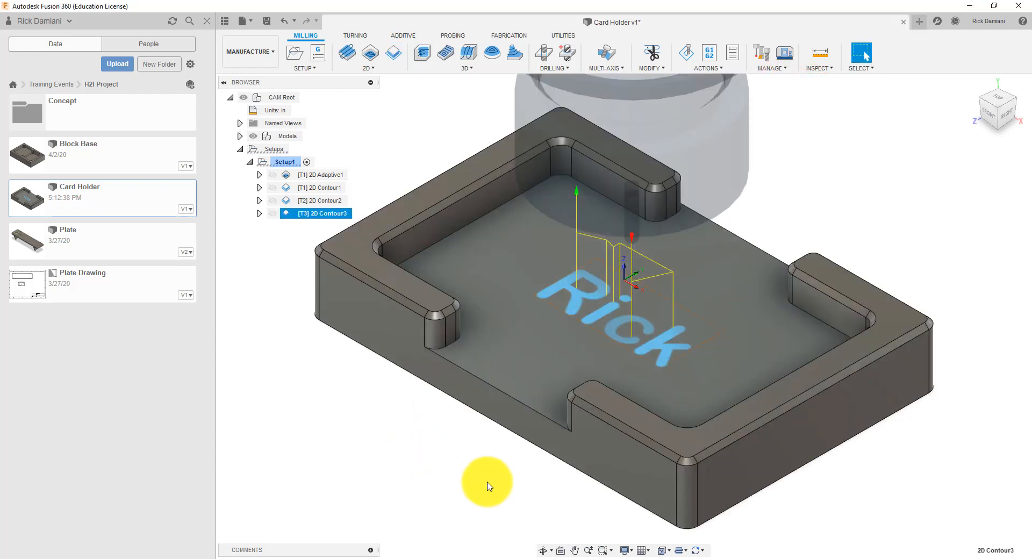
Step: Save the card holder as a new version with the default version description
middle_click_drag(537, 434, 585, 431)
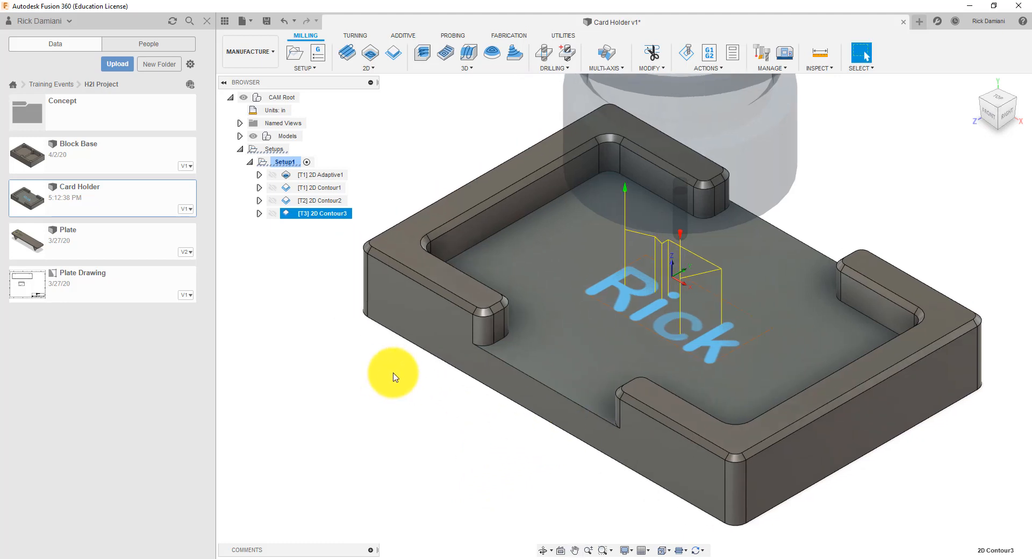
left_click(265, 21)
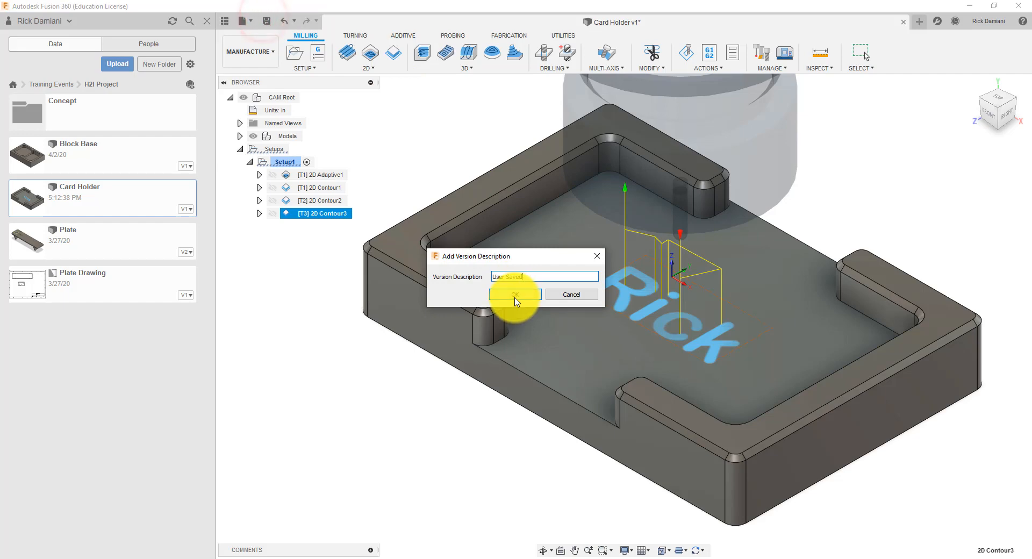
left_click(515, 297)
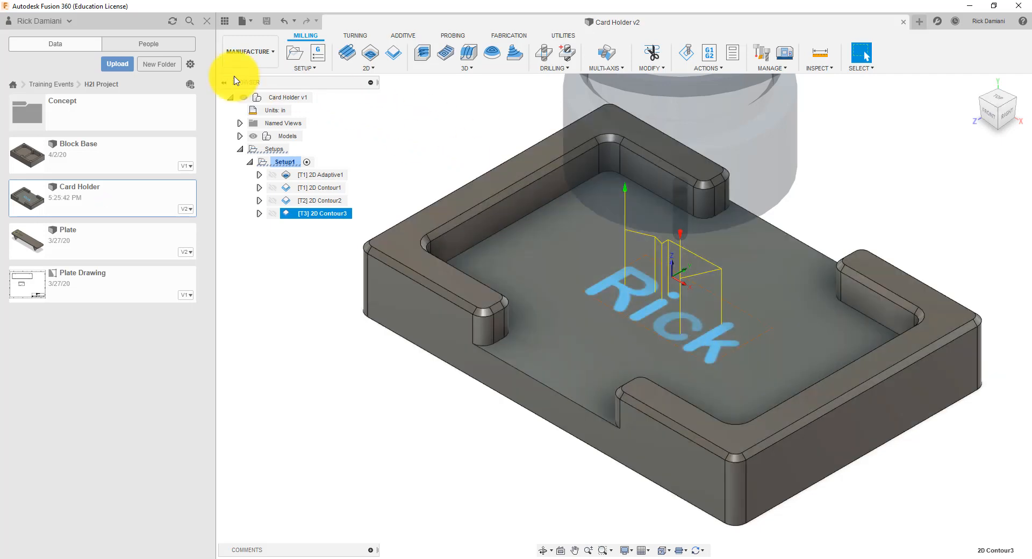
Step: Switch to the Design workspace and hide Sketch4, which holds the engraved text
left_click(247, 62)
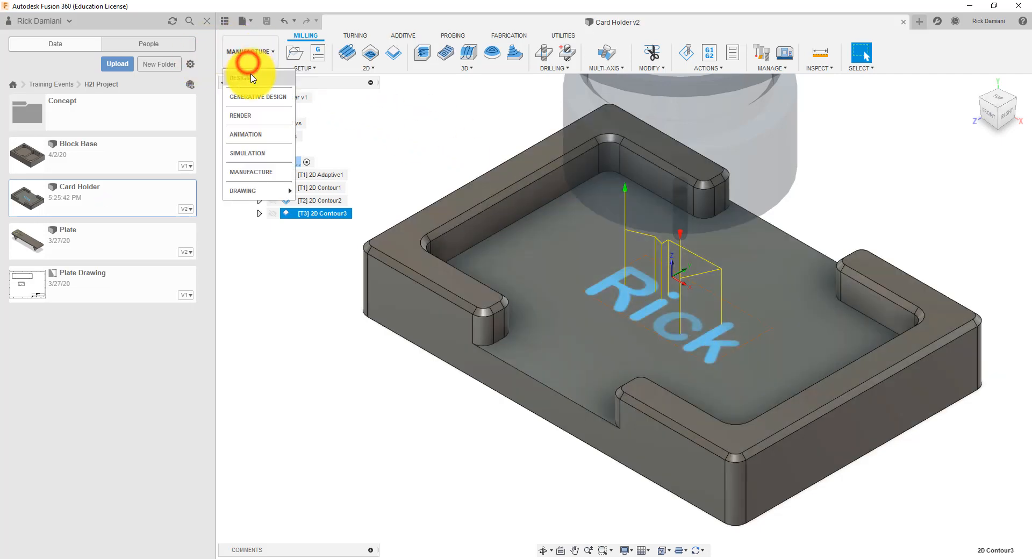
left_click(249, 79)
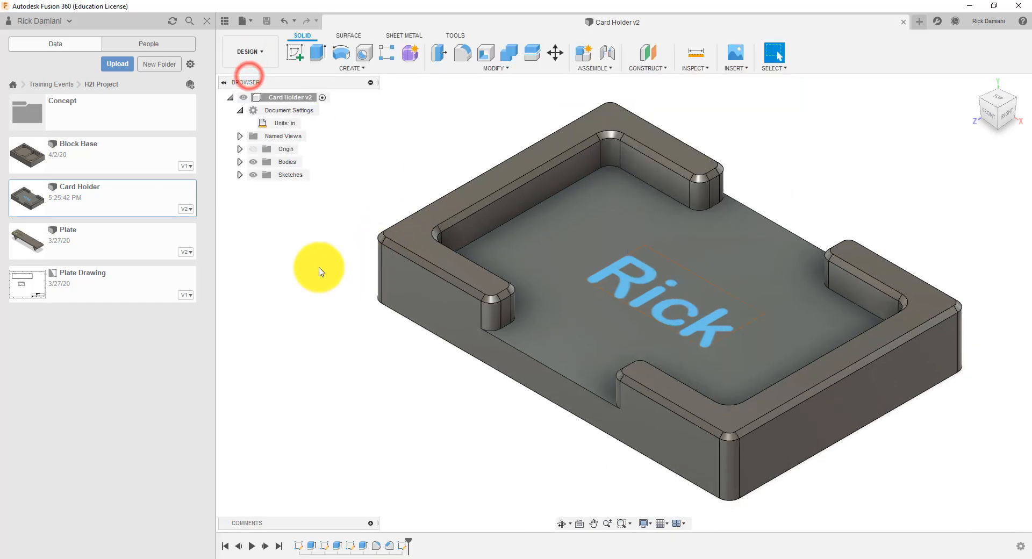
left_click(240, 175)
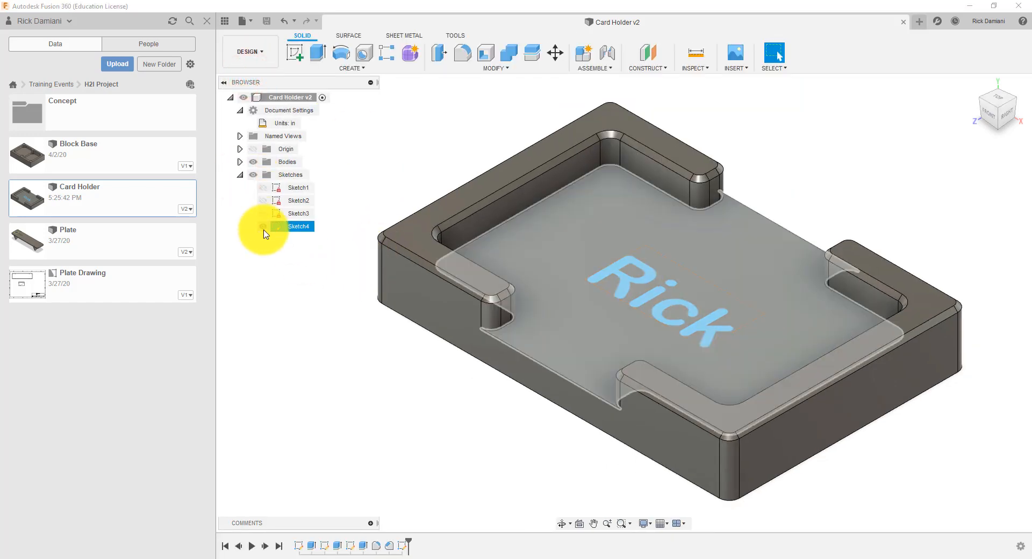
left_click(263, 227)
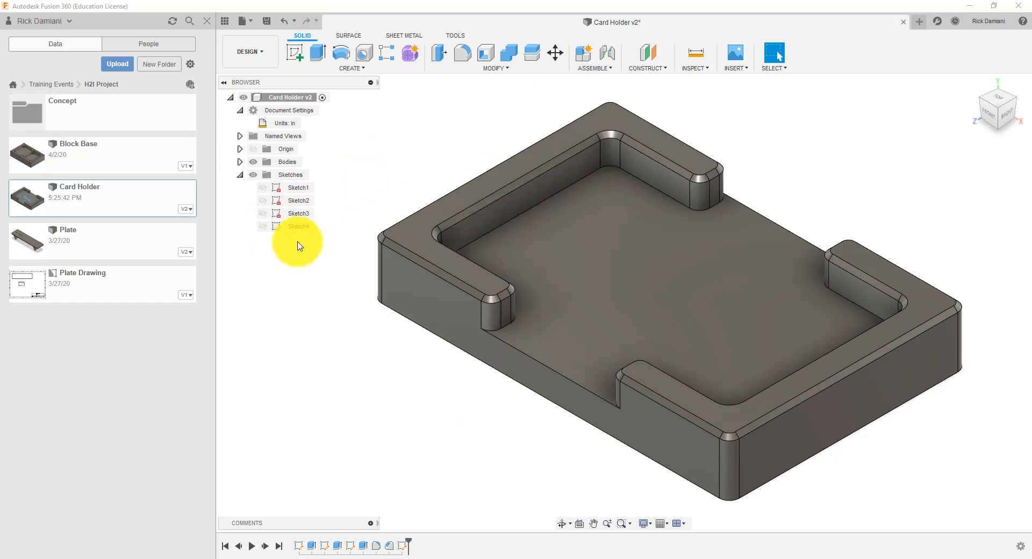
Step: Return to the Manufacture workspace and change the model's visual style to Wireframe
left_click(258, 51)
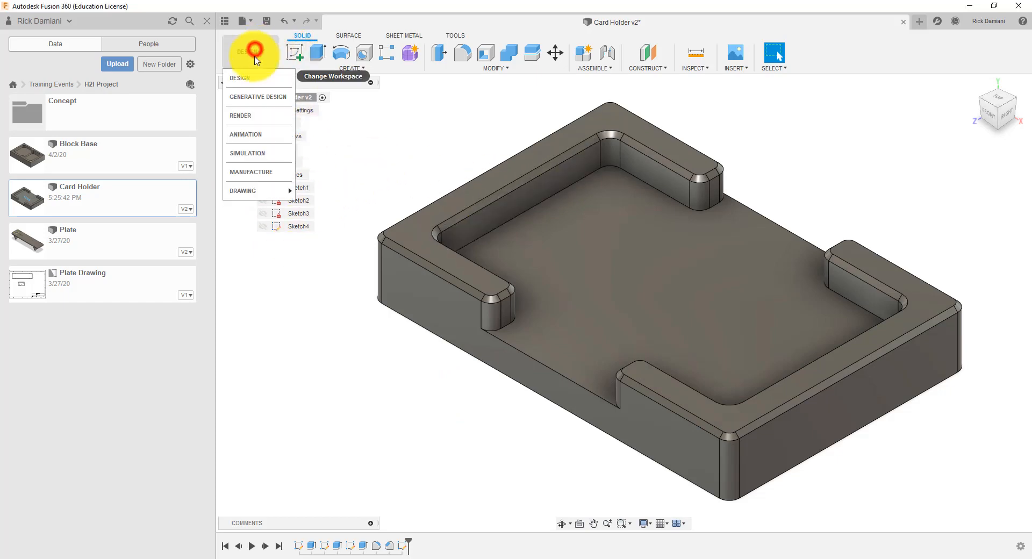
left_click(258, 169)
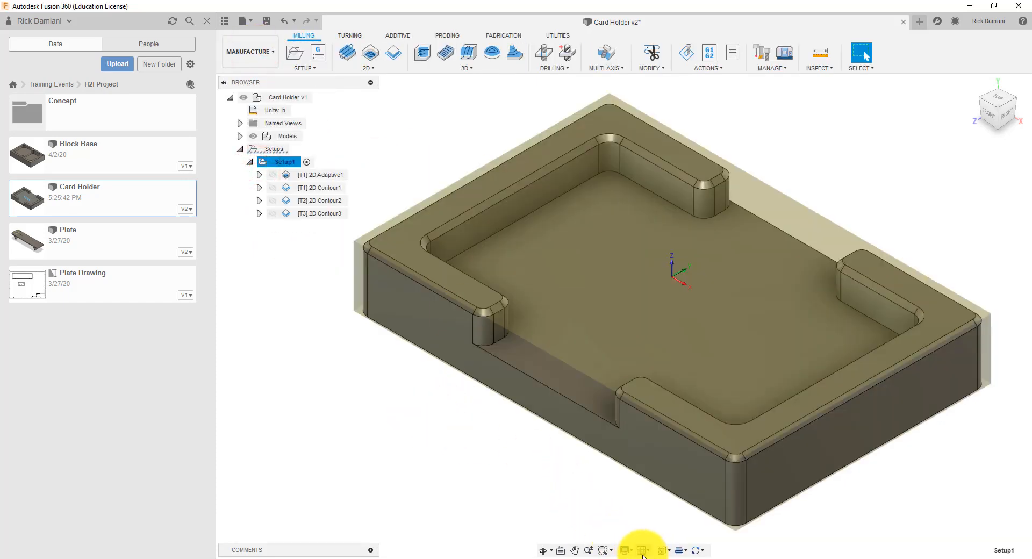
left_click(633, 553)
mouse_move(645, 453)
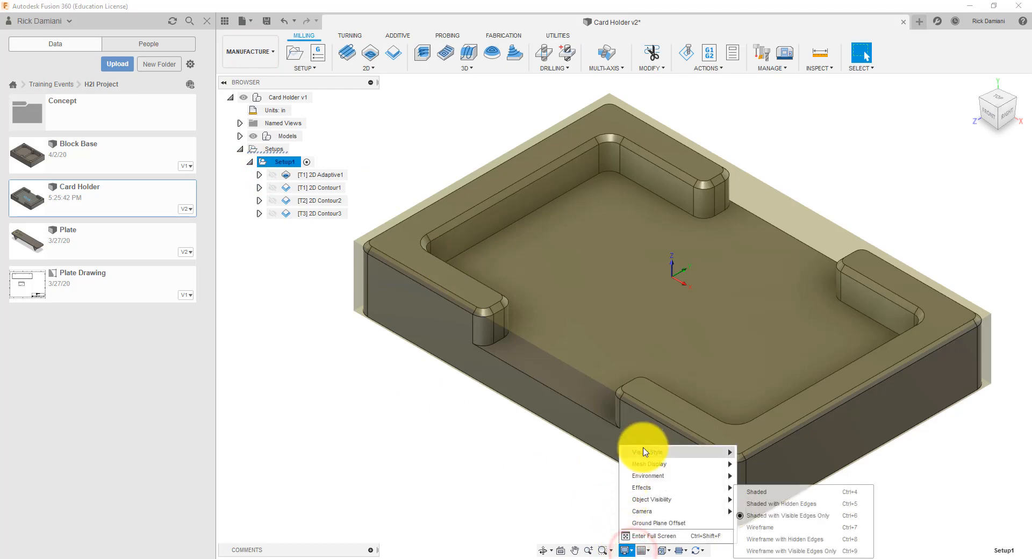
left_click(780, 530)
left_click(433, 425)
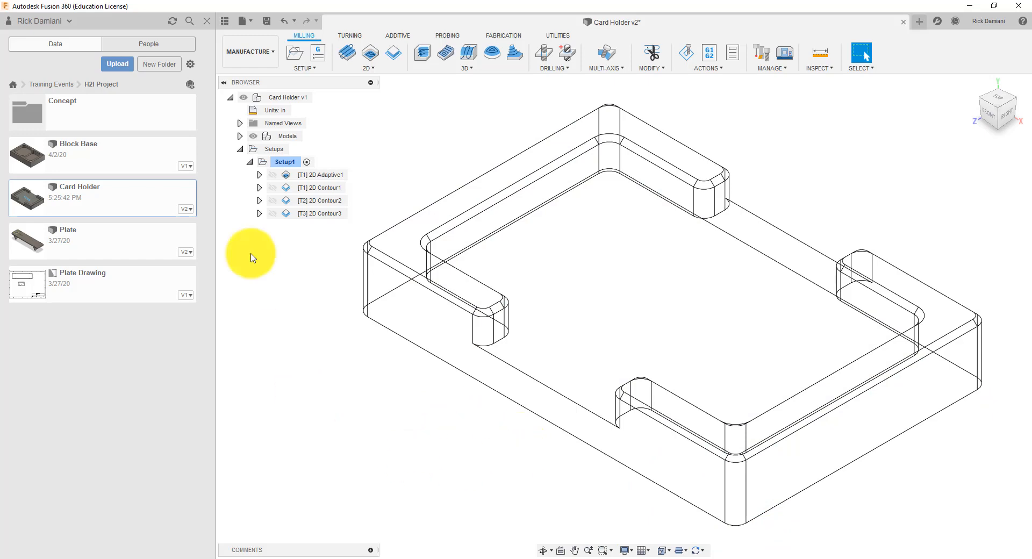
Step: Open the simulation of all of Setup1's operations, hide the toolpath and show the stock
right_click(286, 164)
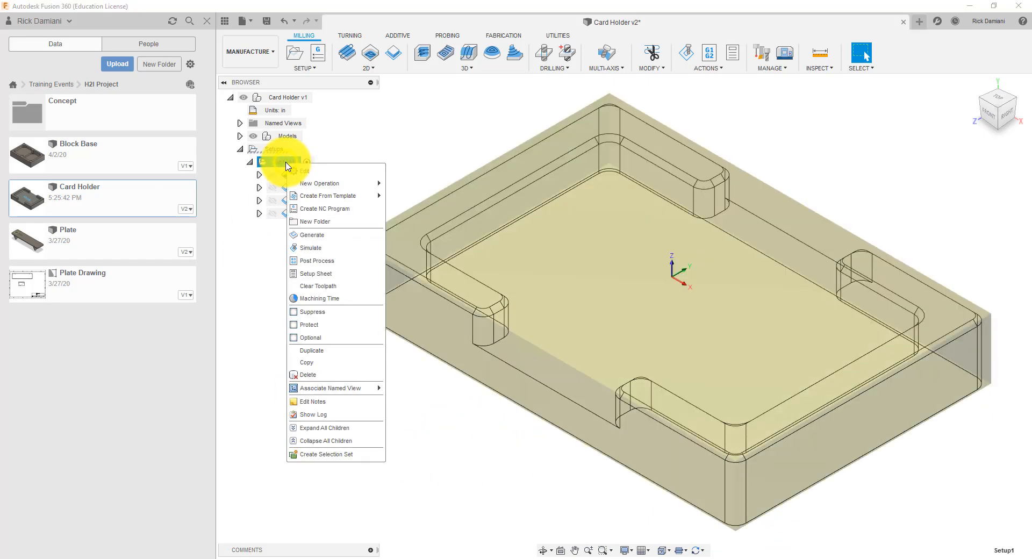
left_click(340, 252)
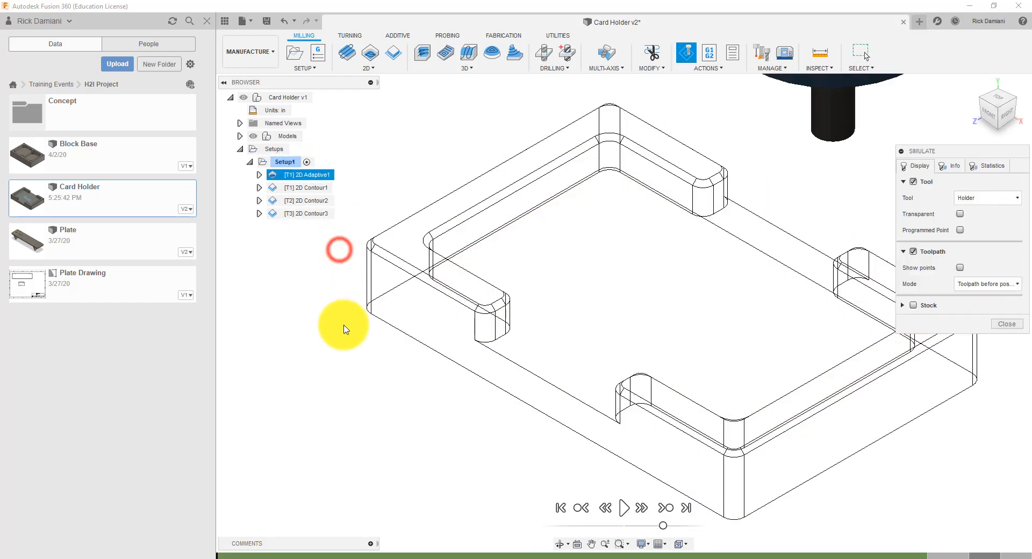
left_click(913, 252)
left_click(913, 273)
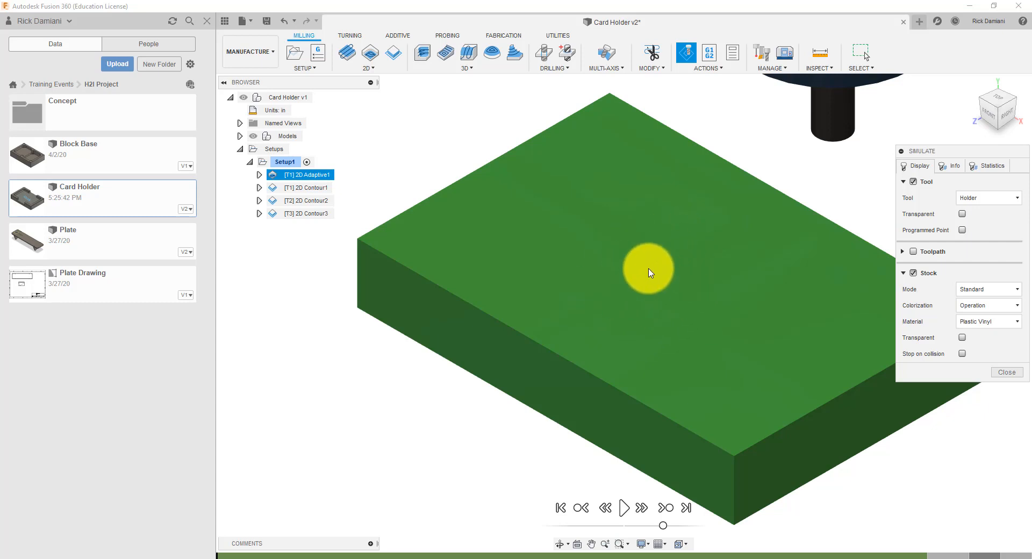
Step: Play the machining simulation at a slightly faster speed through all four operations and inspect the engraved text up close
mouse_move(655, 286)
middle_mouse_down()
mouse_move(594, 266)
mouse_move(637, 282)
middle_mouse_up()
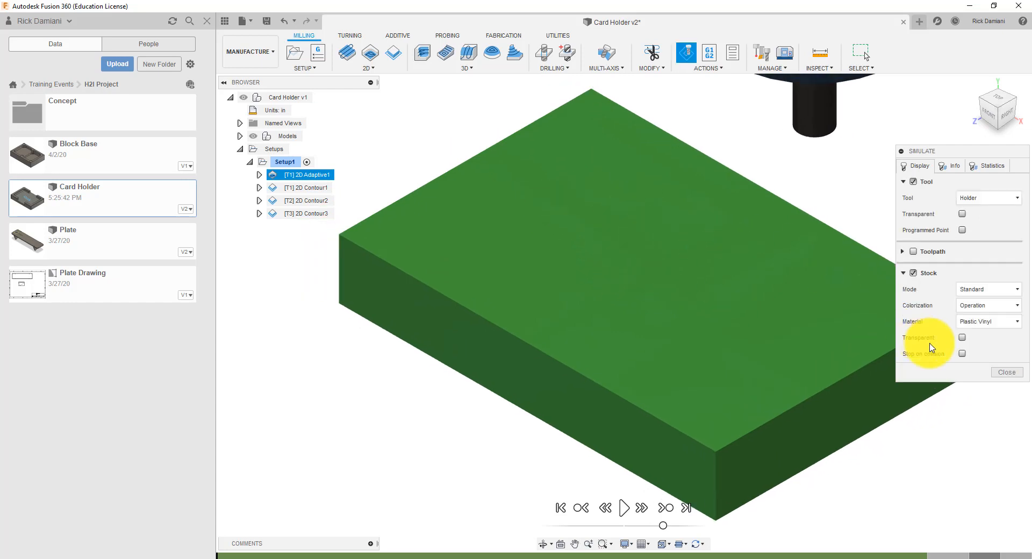
left_click(624, 507)
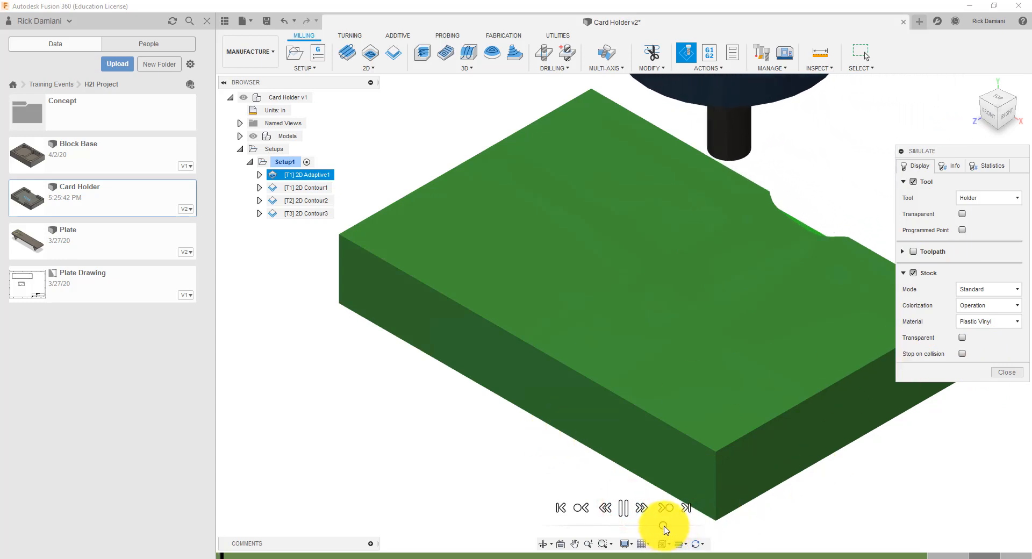
left_click_drag(664, 526, 670, 527)
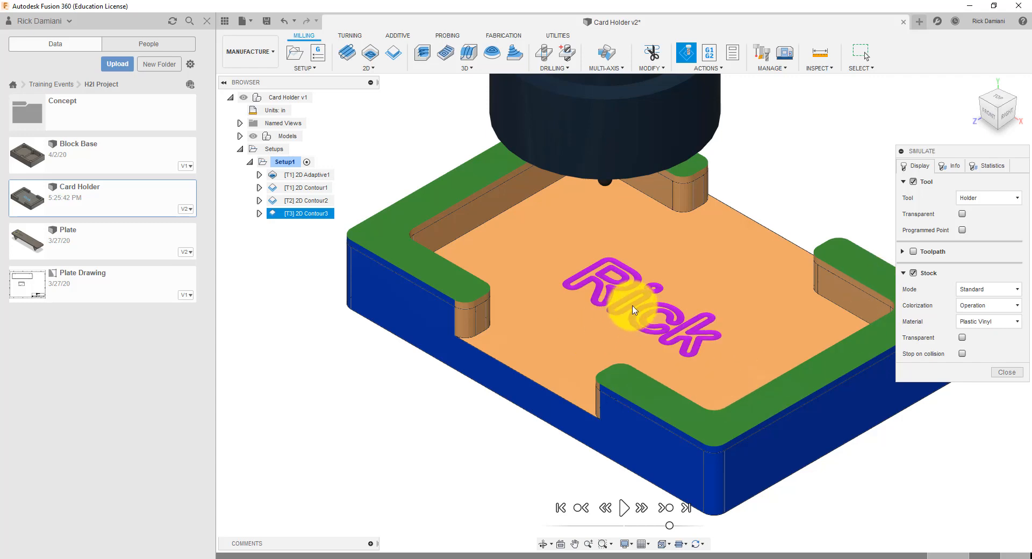
scroll(599, 290, "up", 3)
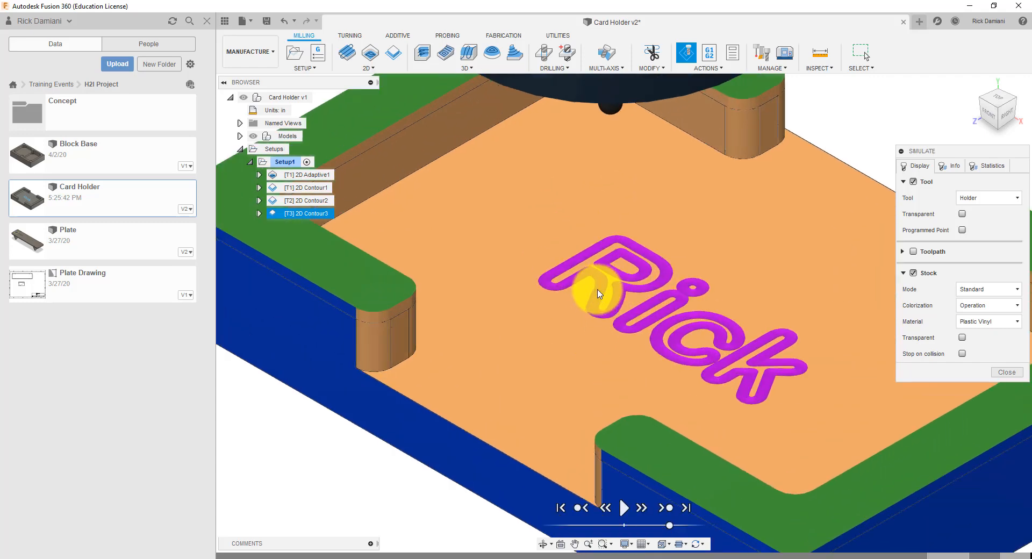
scroll(599, 296, "down", 3)
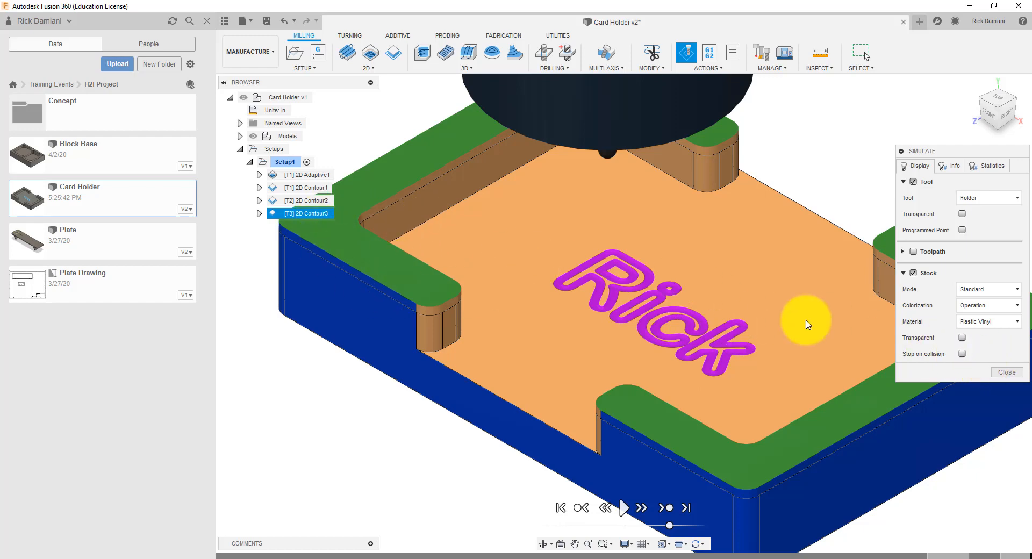
Step: Close the simulation, change the model's visual style to Shaded with Visible Edges Only, and clear the Setup1 selection
left_click(1001, 373)
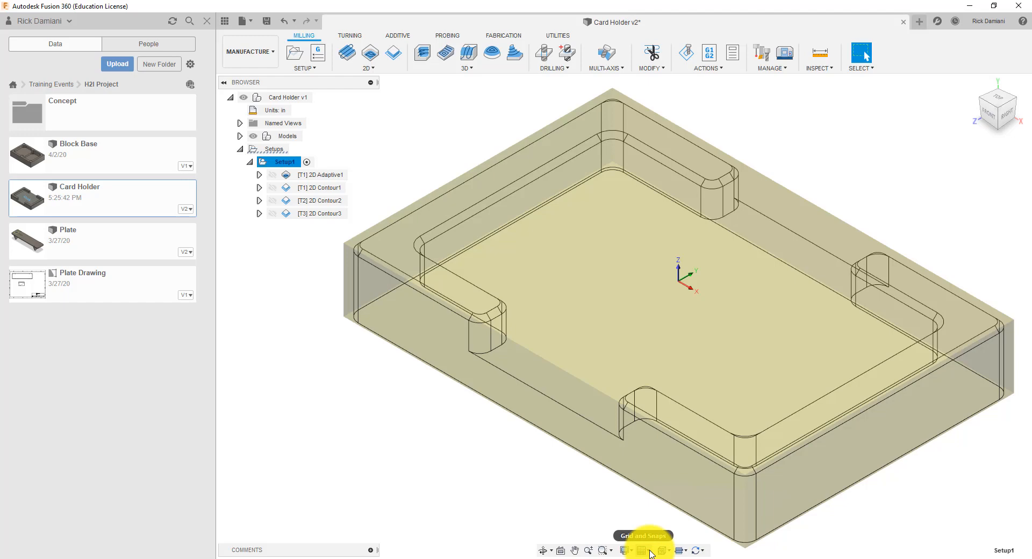
left_click(624, 550)
mouse_move(669, 457)
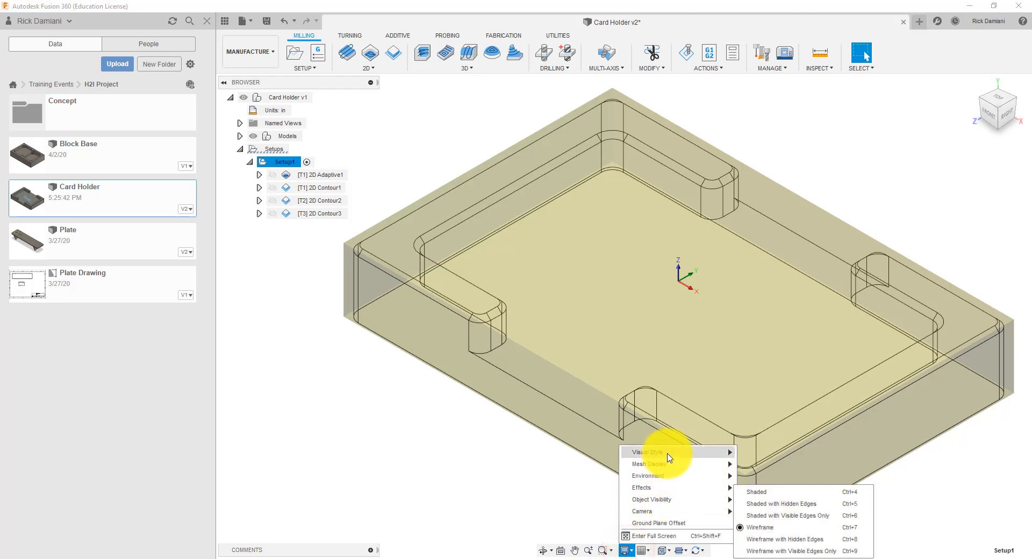
left_click(769, 515)
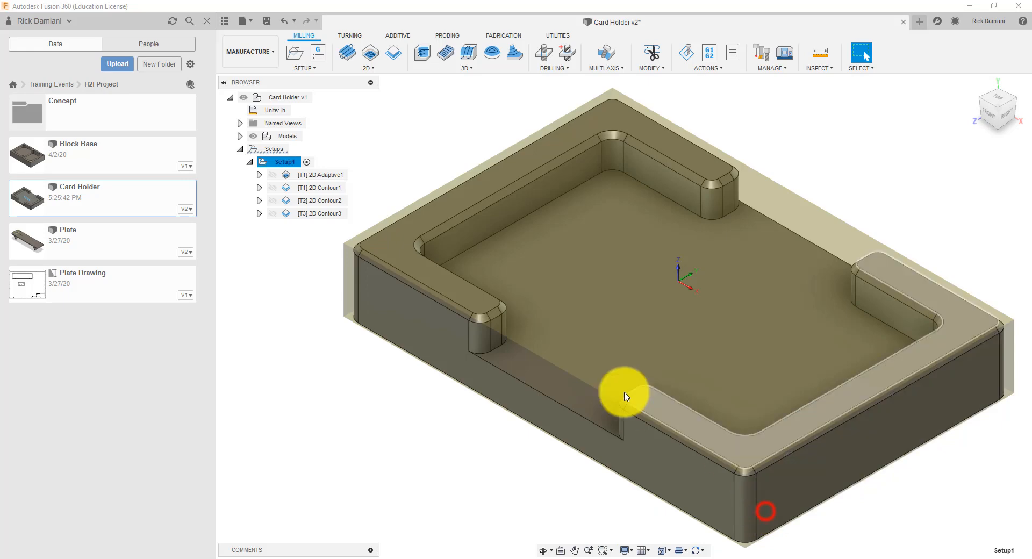
left_click(308, 321)
left_click(277, 303)
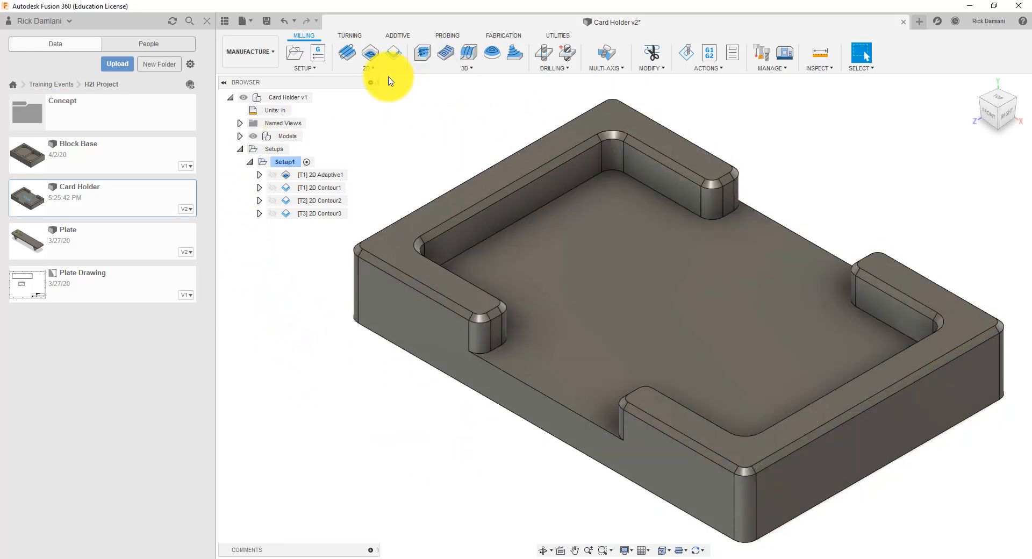
Step: Start a 2D Chamfer operation using the Ø0.425" 45° chamfer mill from the Inch - Aluminum sample library, filtered by chamfer tool type
left_click(368, 68)
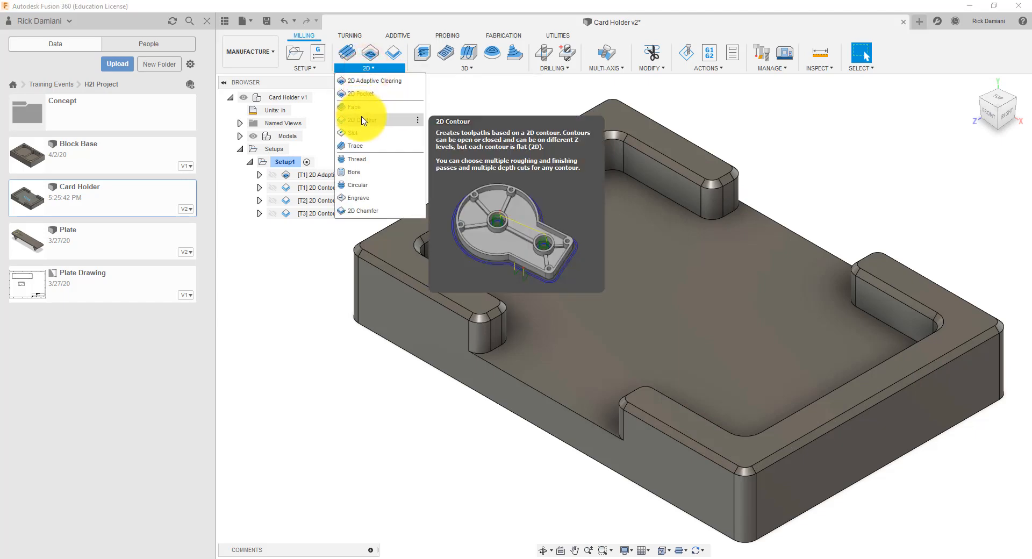
left_click(376, 211)
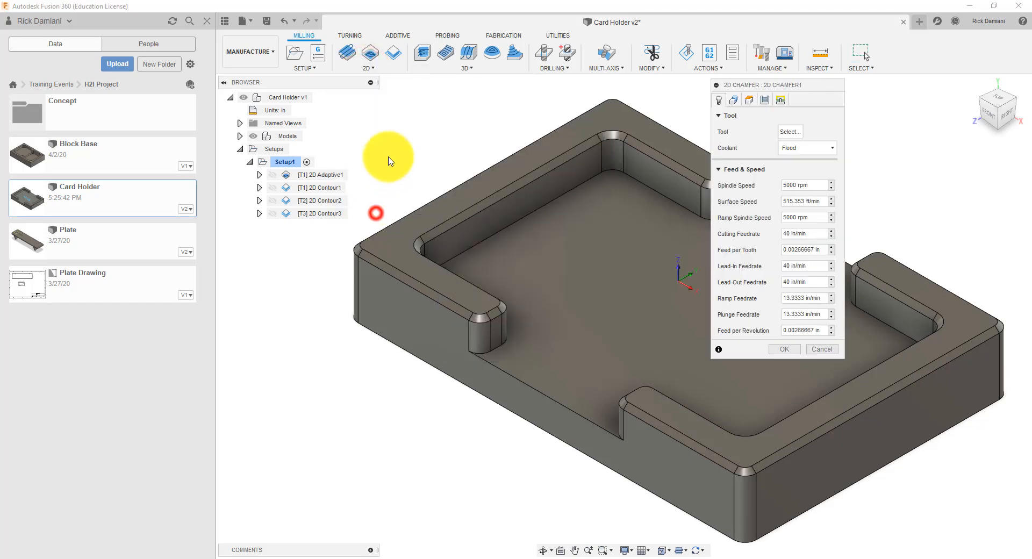
left_click(782, 132)
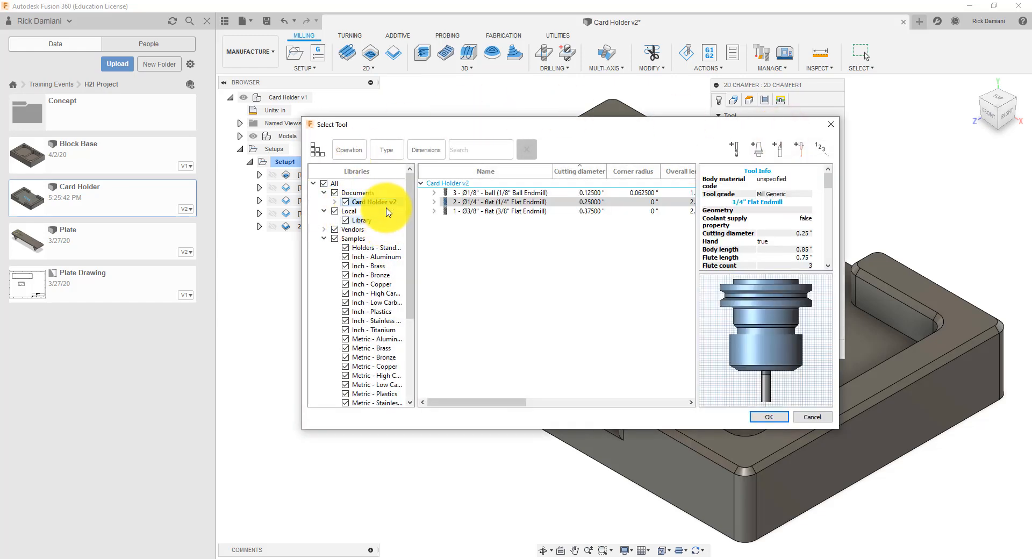
left_click(384, 258)
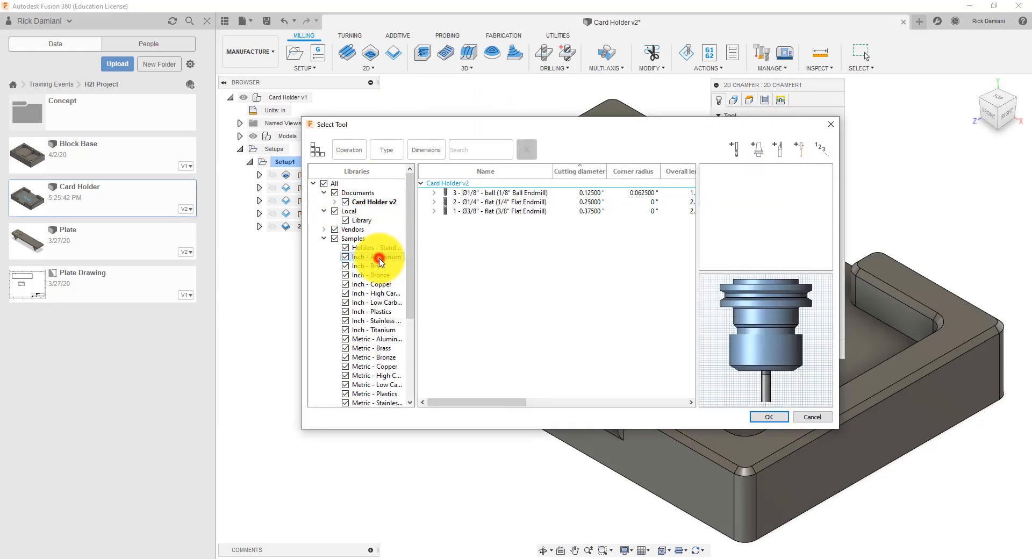
left_click(387, 147)
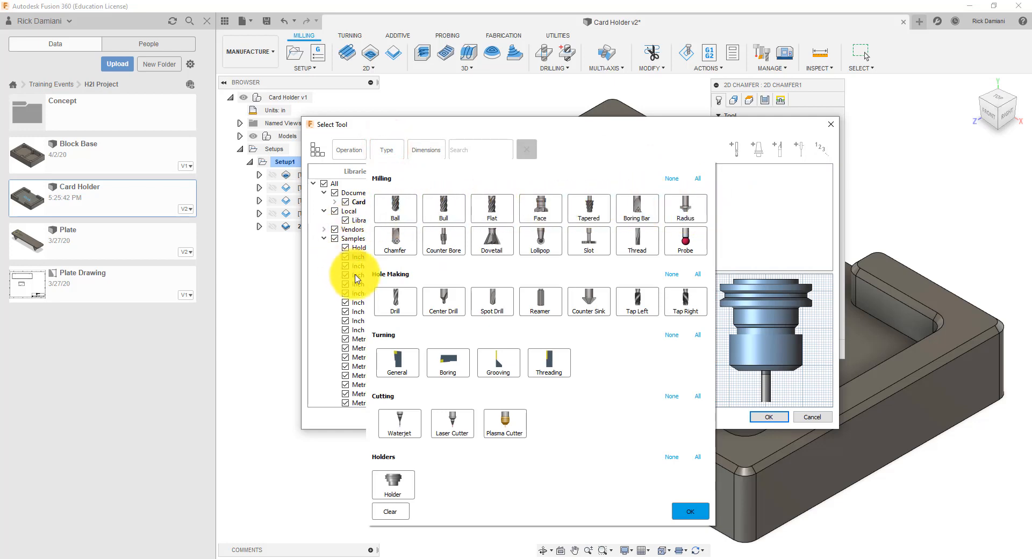
left_click(399, 239)
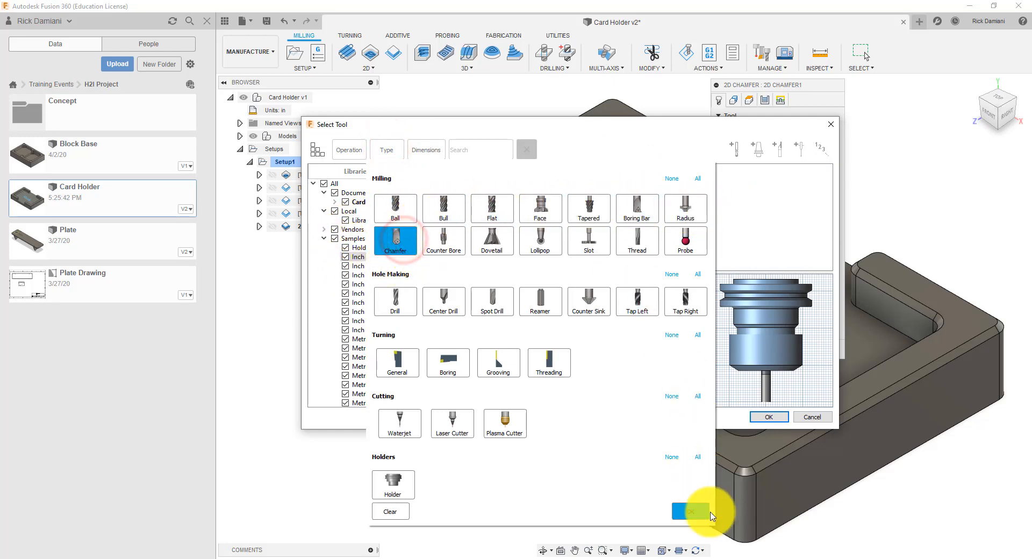
left_click(691, 510)
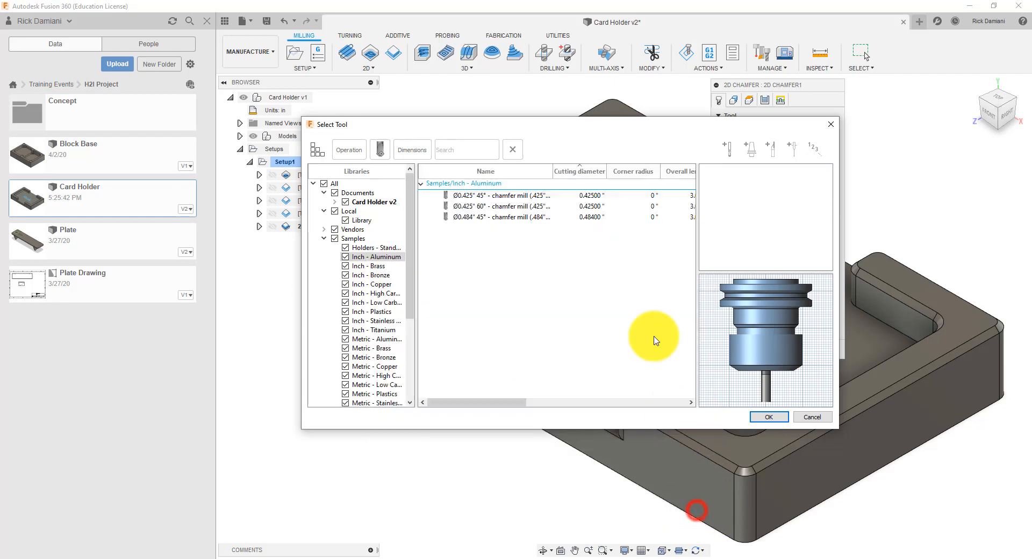
left_click(500, 198)
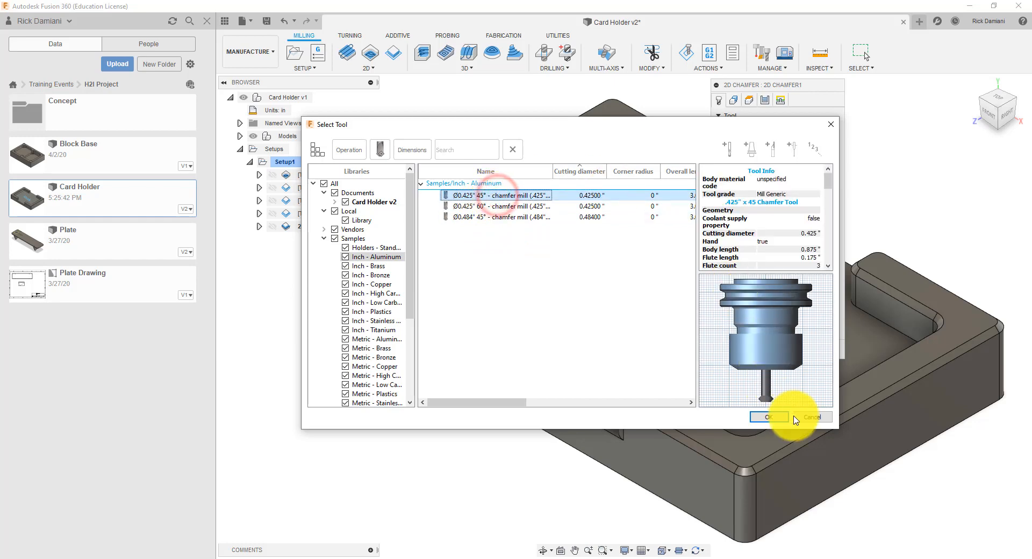
left_click(763, 418)
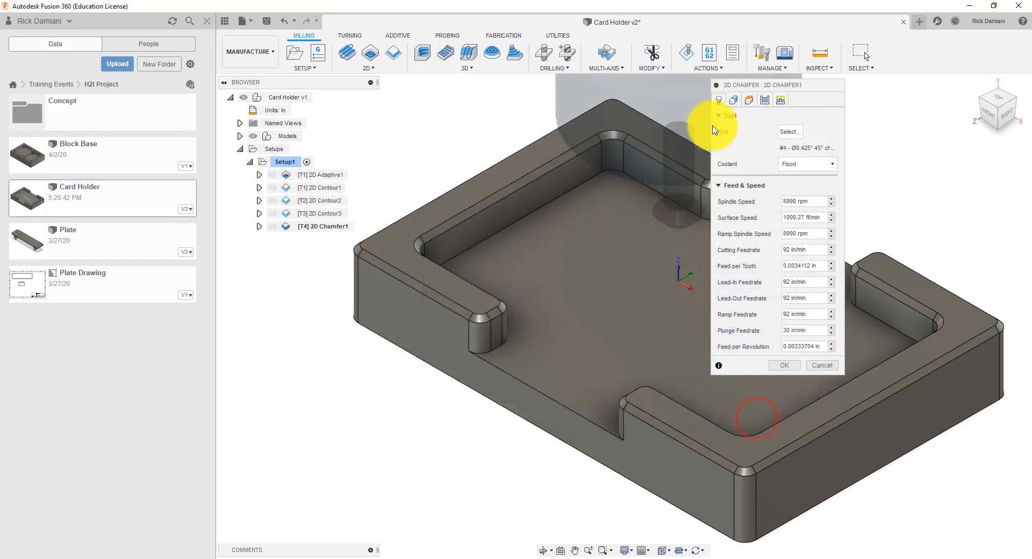
Step: Edit the chamfer mill in the Card Holder v2 tool library and change its description to .25" x 45 Chamfer Tool
left_click(782, 133)
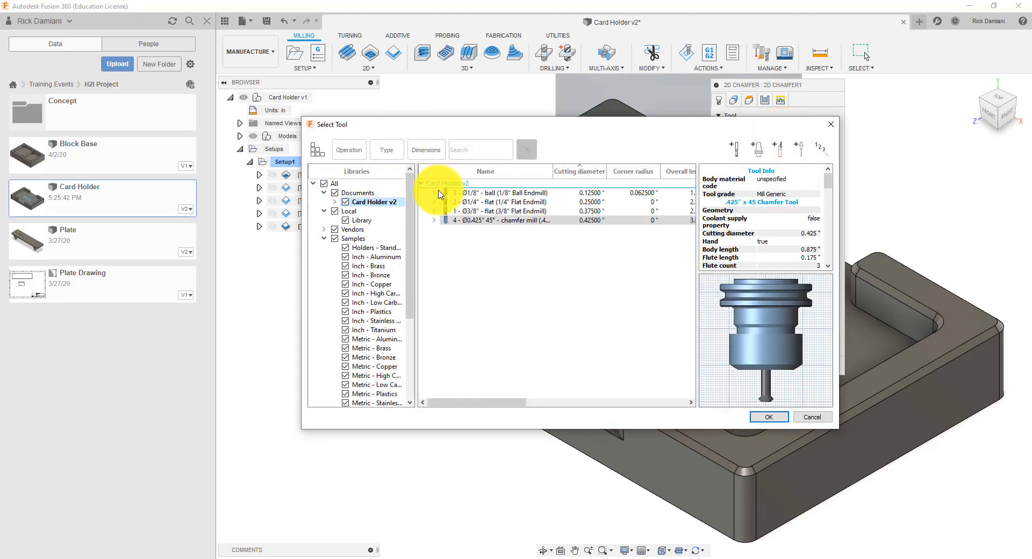
right_click(503, 221)
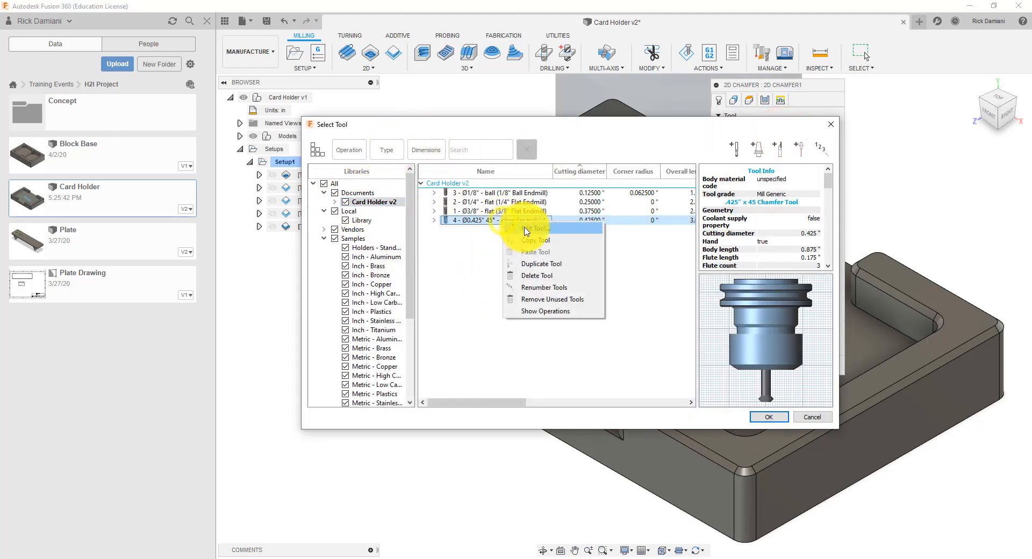
left_click(524, 228)
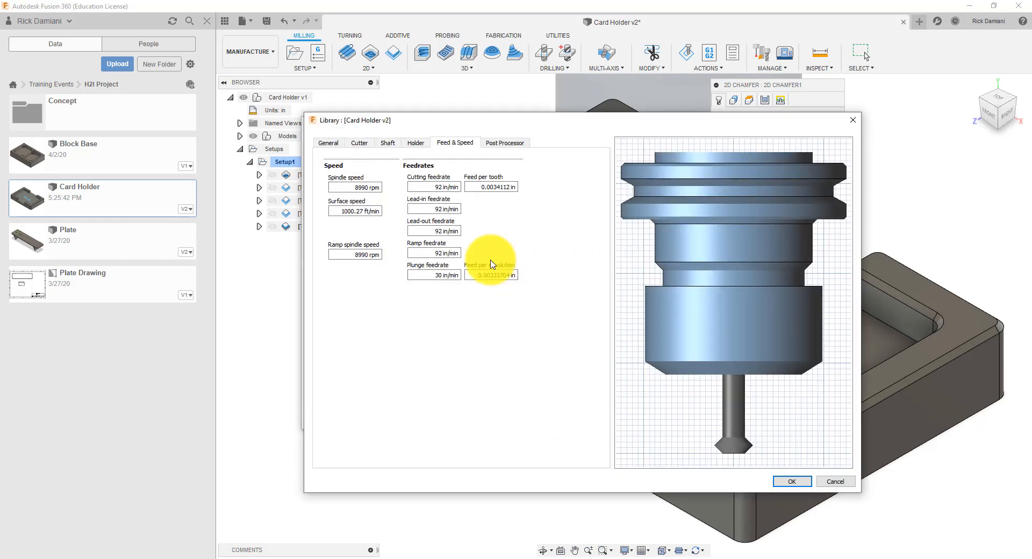
left_click(330, 149)
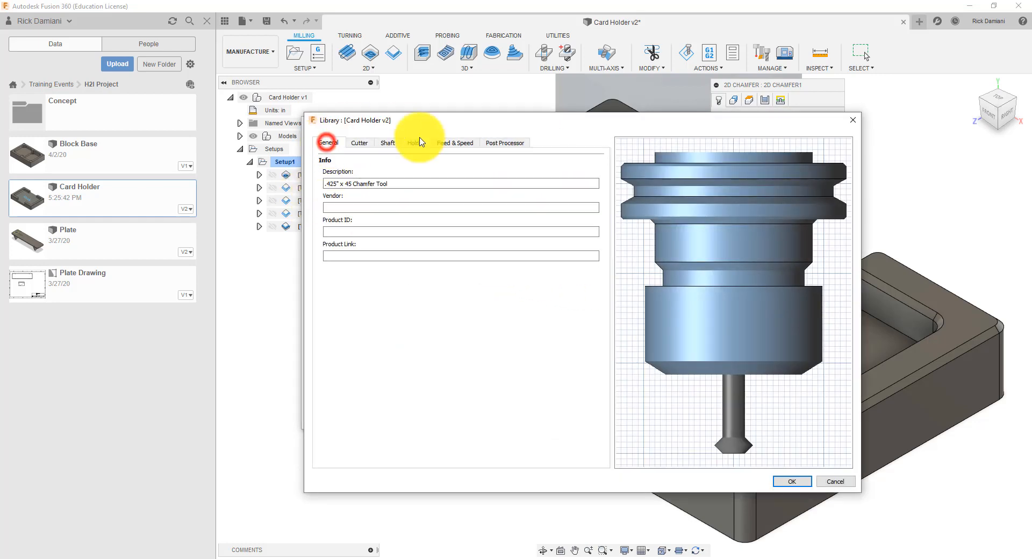
double_click(331, 184)
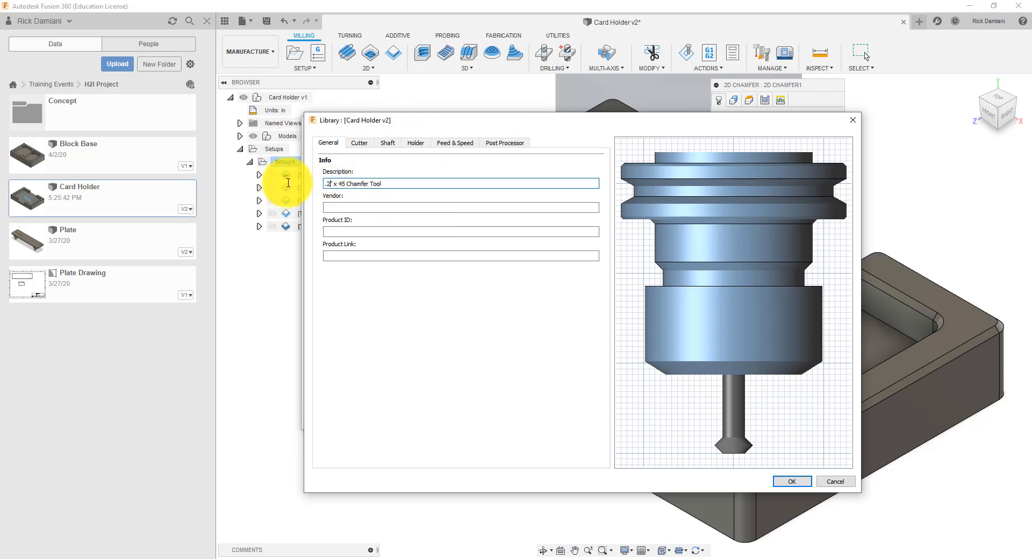
type(".25")
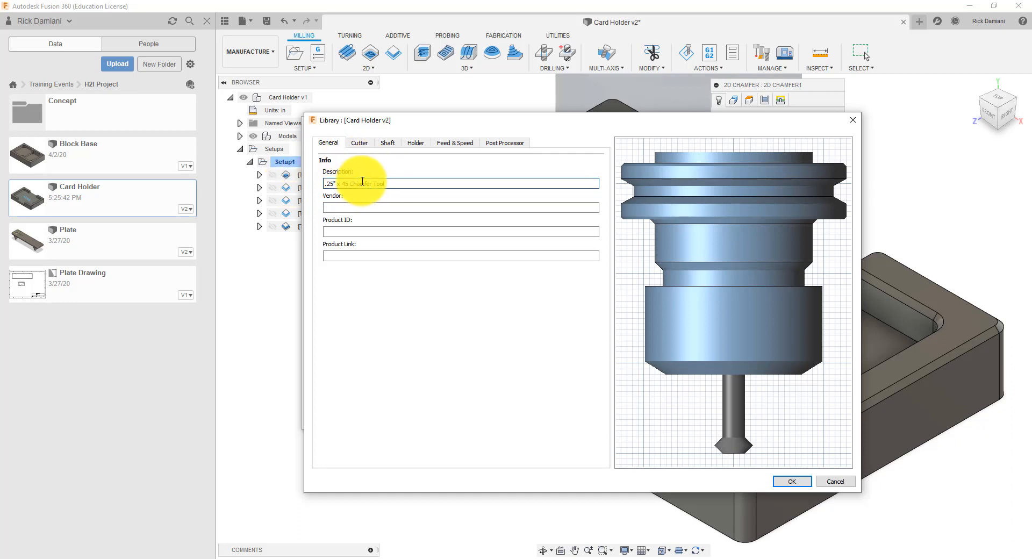
Step: Set the chamfer mill's cutter diameter to 0.25 in and its tip diameter to 0.01 in
left_click(350, 143)
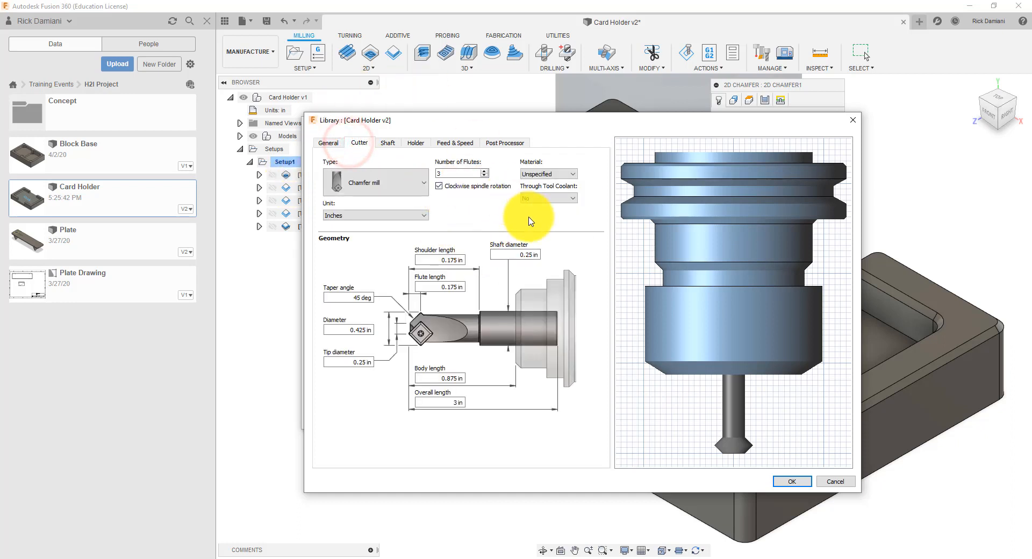
left_click(333, 327)
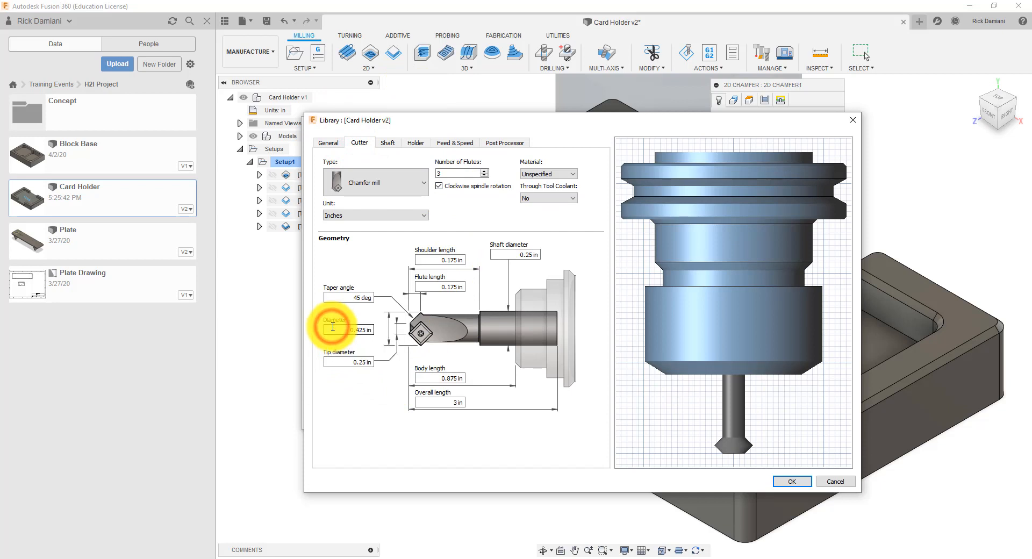
left_click_drag(332, 327, 427, 324)
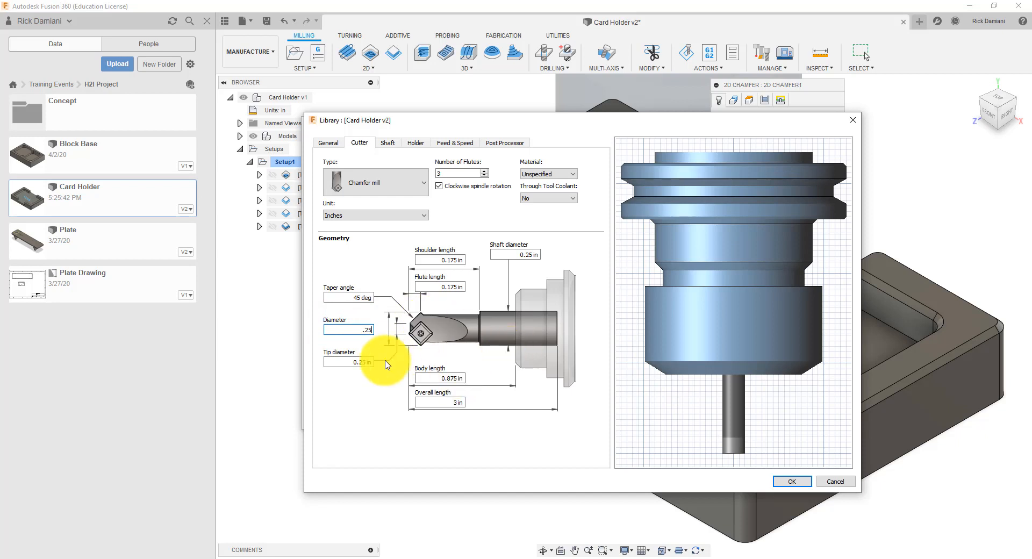
left_click_drag(336, 361, 410, 362)
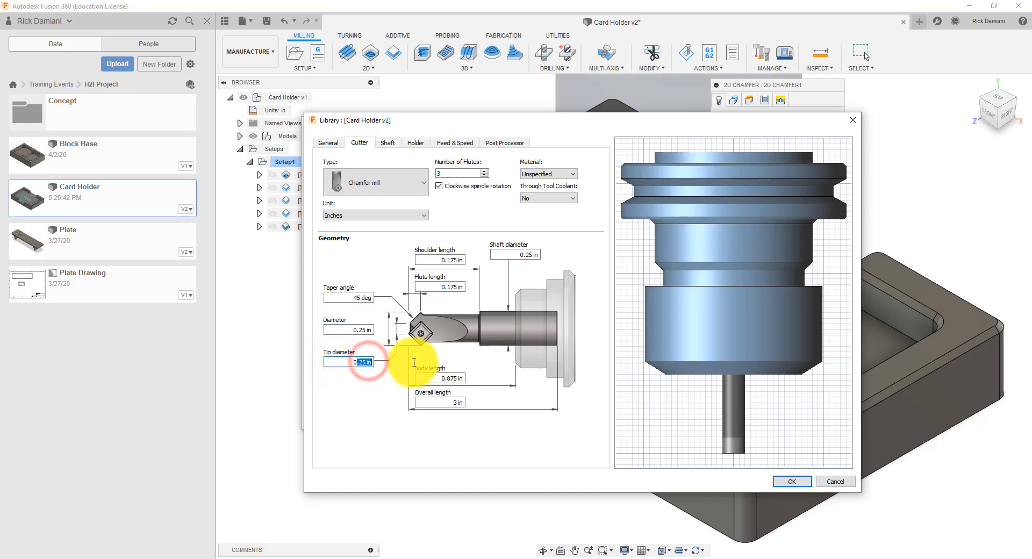
type("0.01")
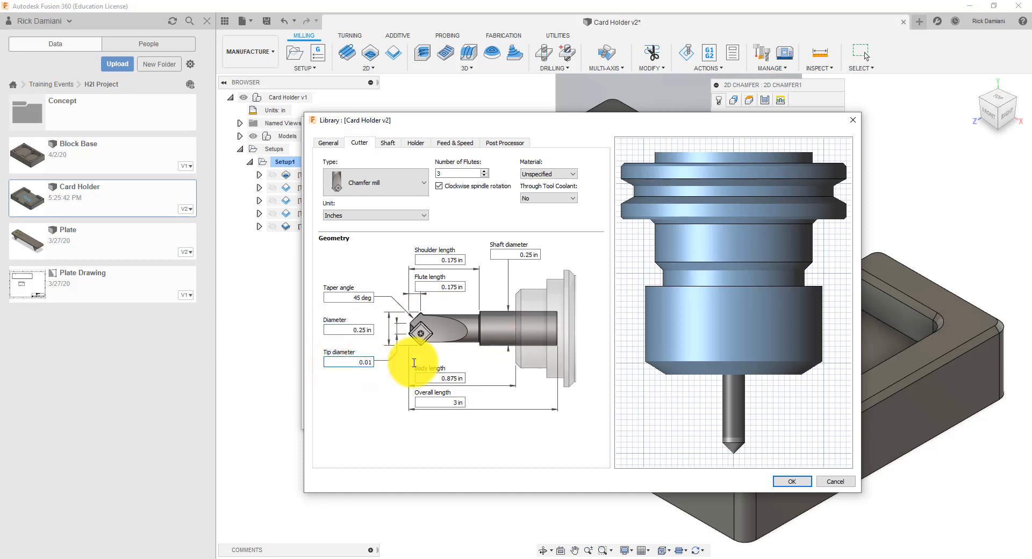
Step: Set the chamfer mill's flute length to 0.12 in and check its shoulder, body, overall and shaft dimensions
left_click(437, 411)
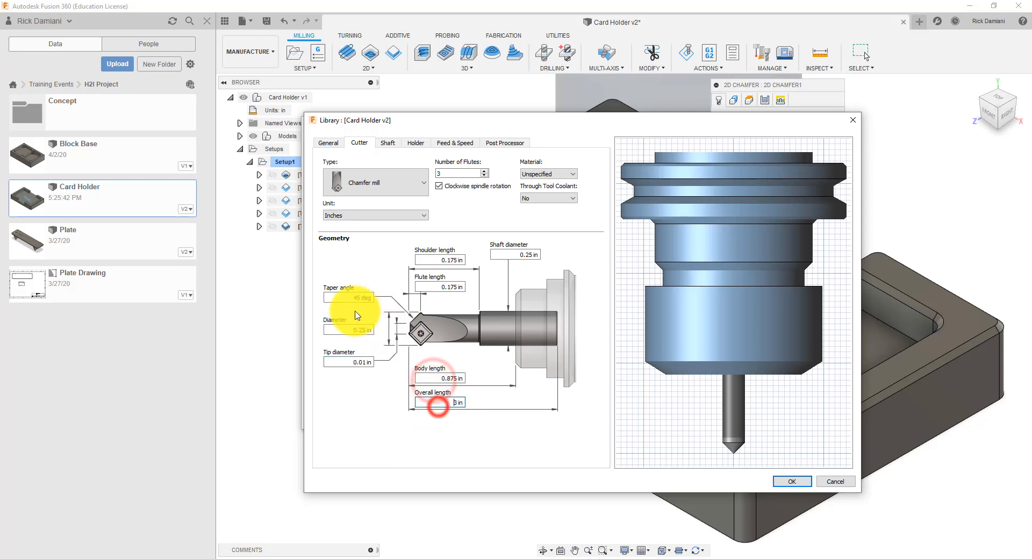
left_click(428, 256)
left_click(427, 289)
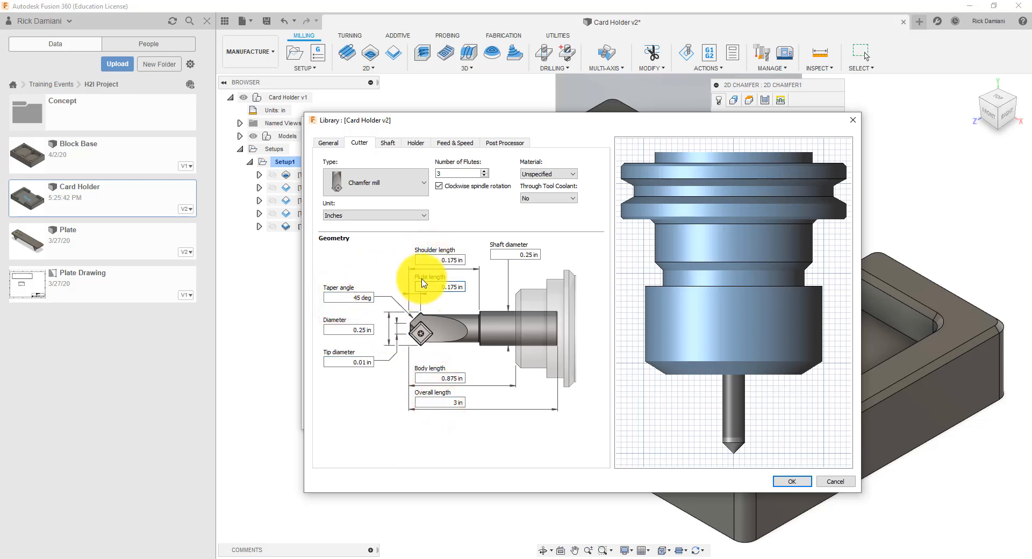
double_click(424, 286)
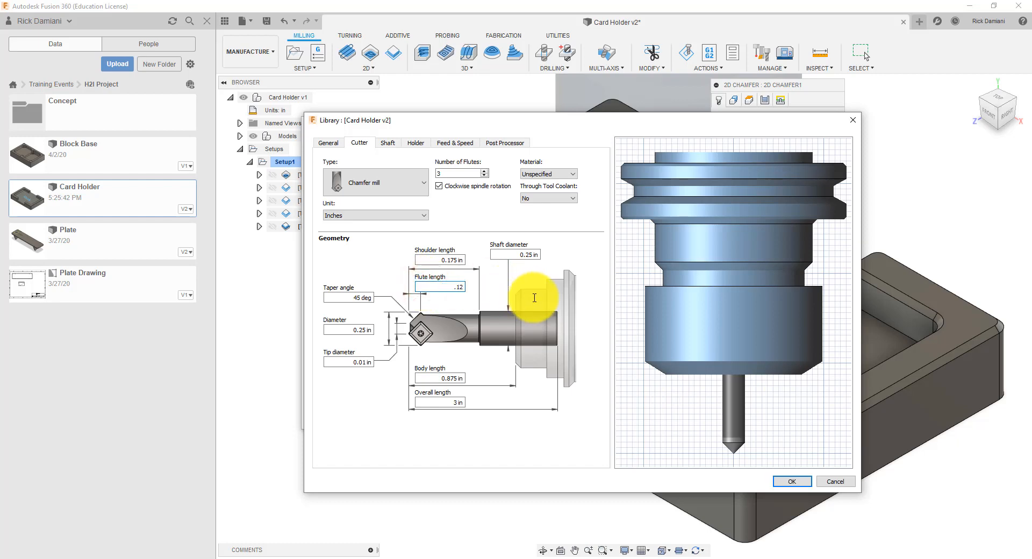
left_click(429, 256)
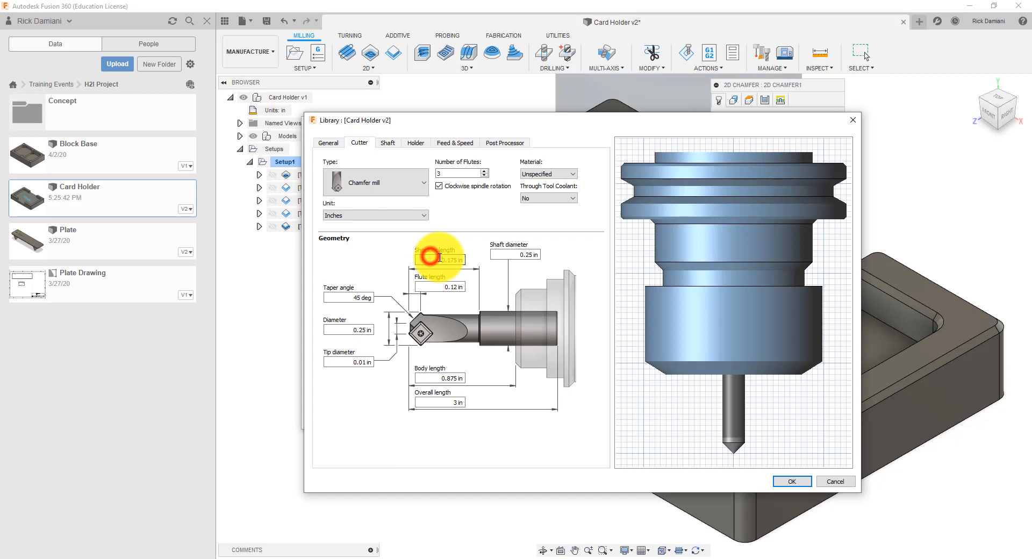
left_click(421, 376)
left_click(430, 402)
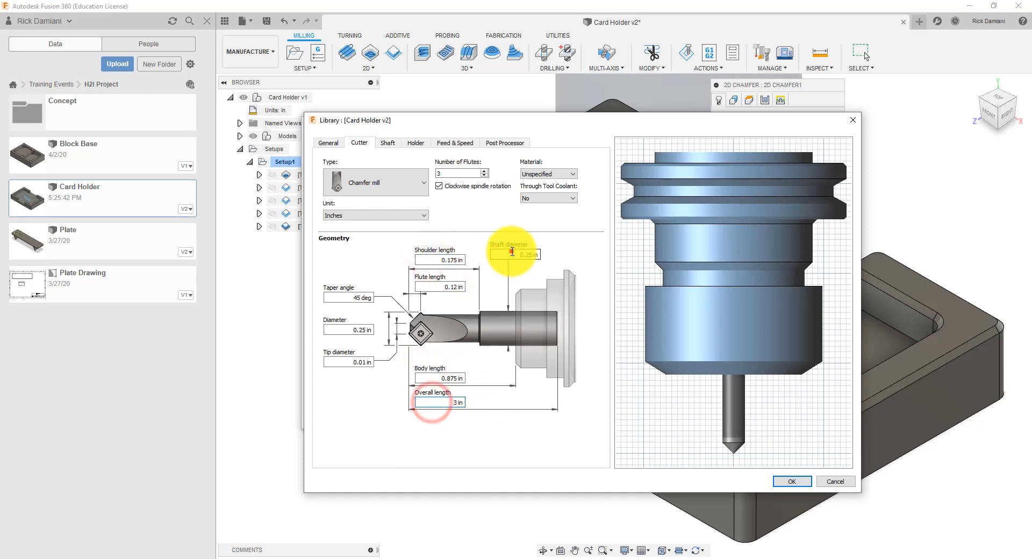
left_click(512, 252)
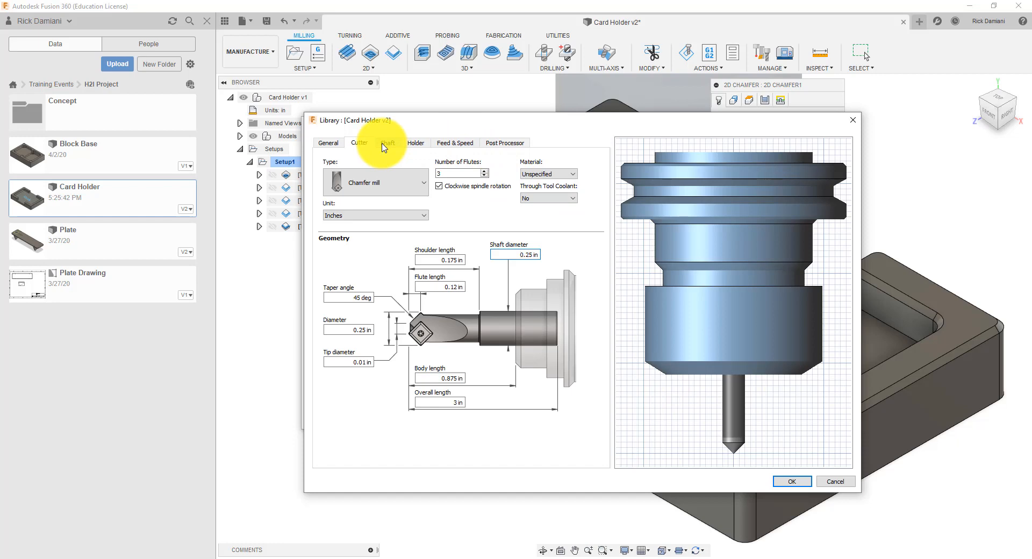
Step: Set the tool's spindle speed to 5000 rpm, cutting, lead-in and lead-out feedrates to 20 in/min, plunge feedrate to 10 in/min, and change the ramp spindle speed
left_click(455, 142)
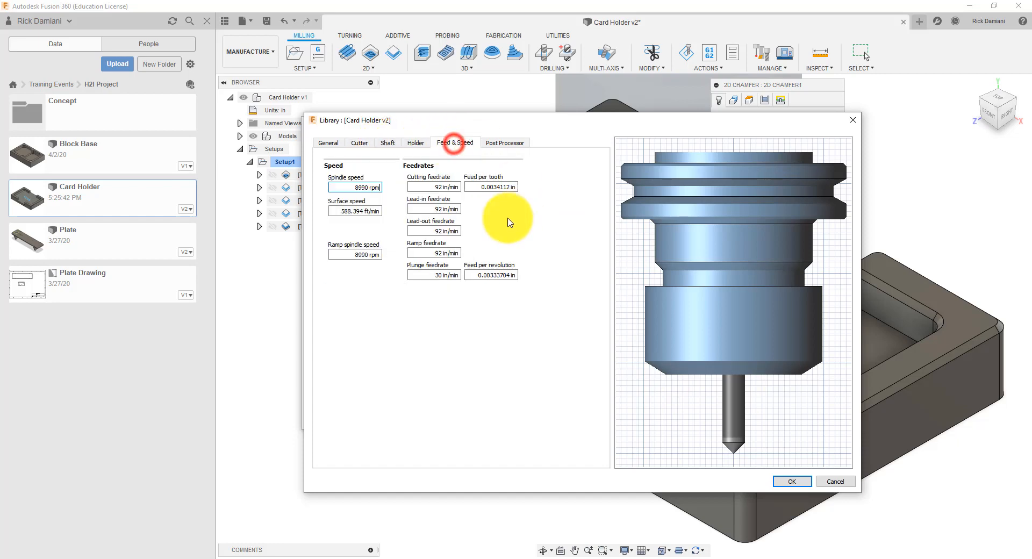
left_click(346, 187)
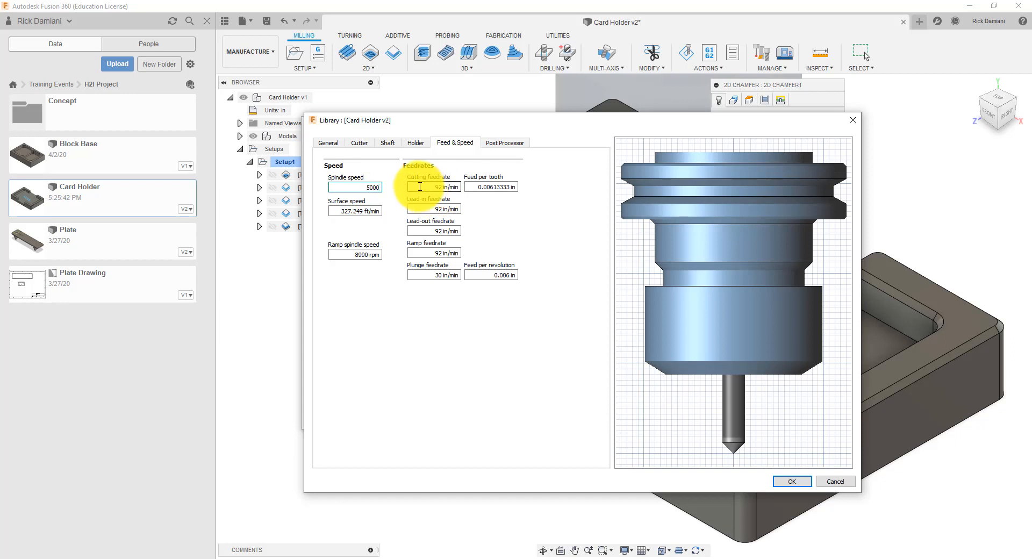
left_click(420, 186)
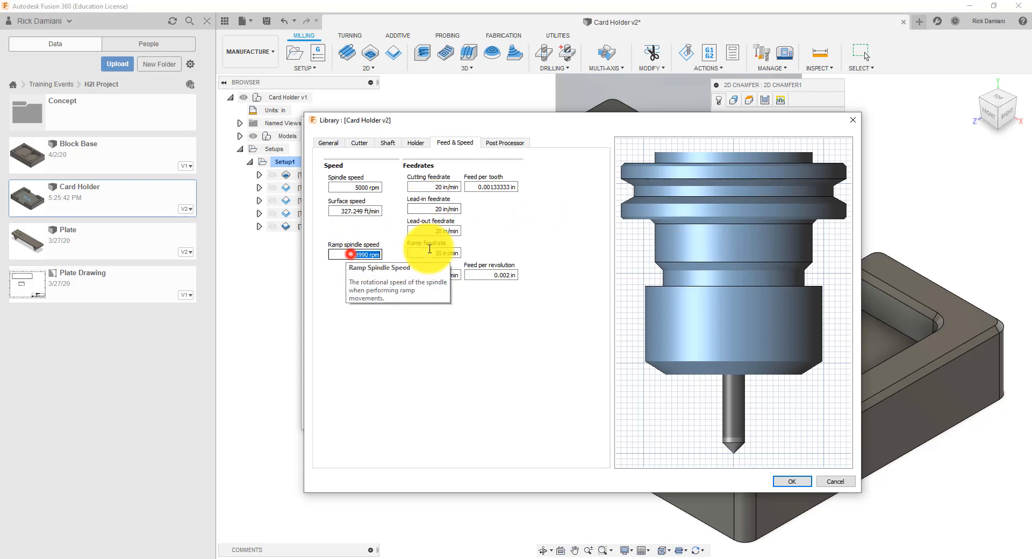
left_click(352, 254)
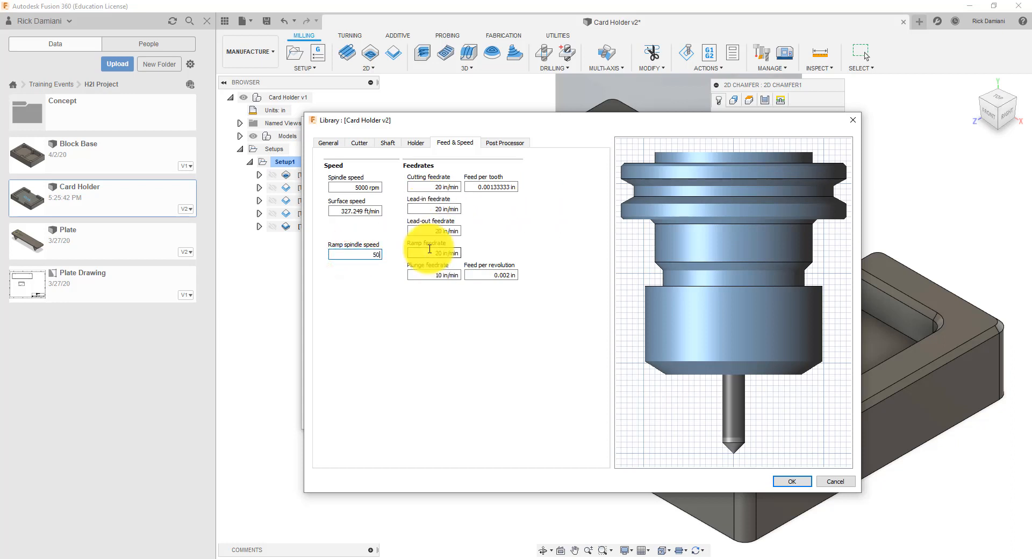
left_click(489, 142)
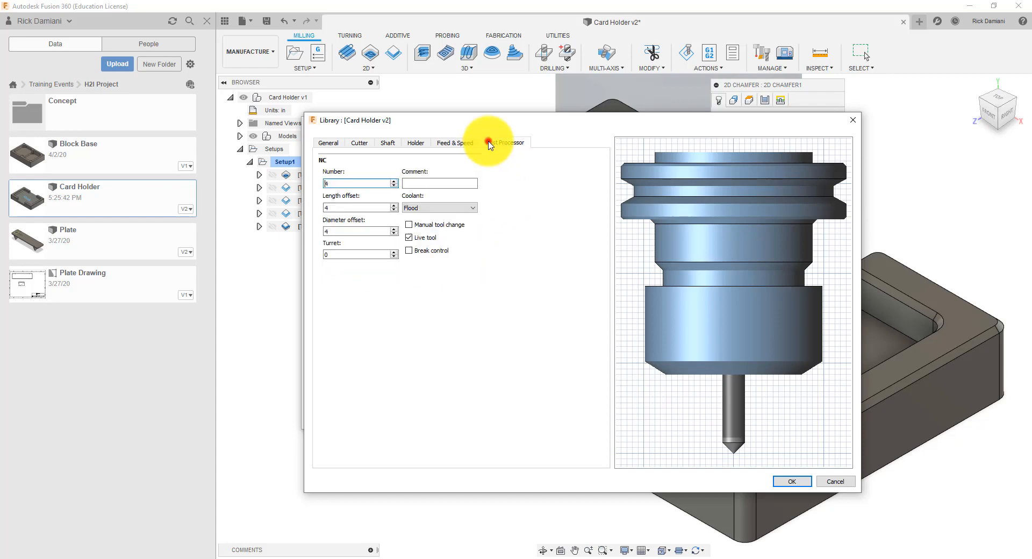
Step: Save the chamfer mill edits, override the 2D chamfer operation's feeds and speeds, and assign the tool to the operation
left_click(784, 481)
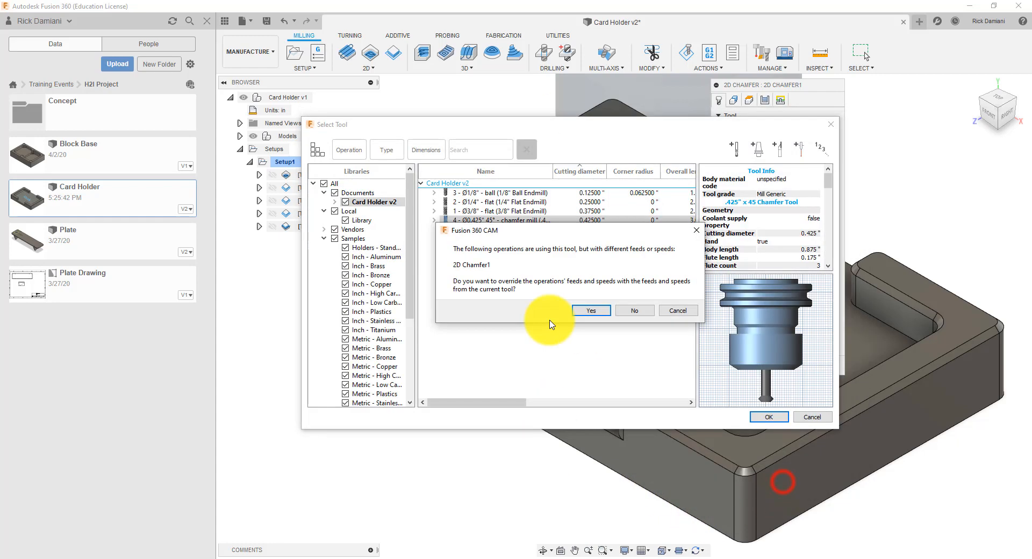
left_click(591, 310)
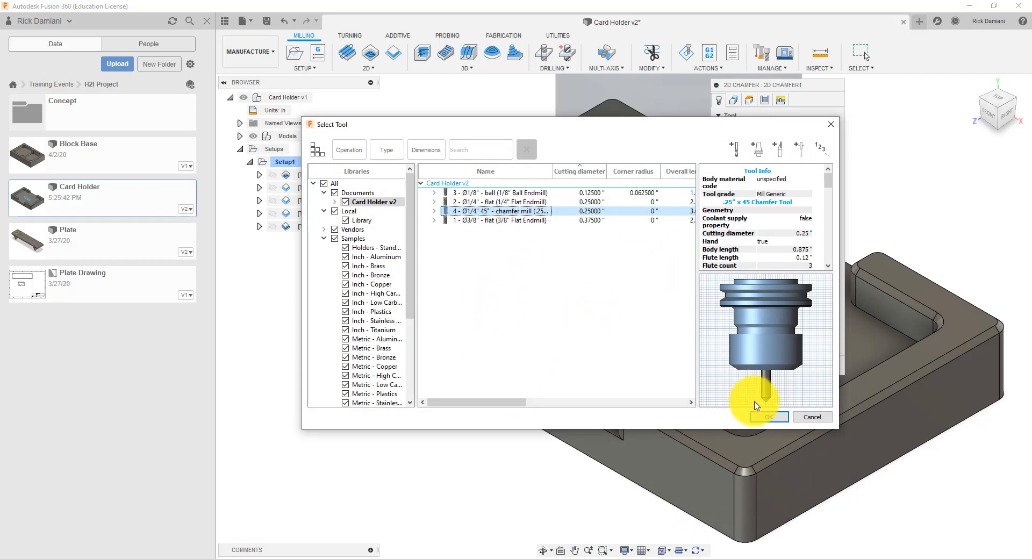
left_click(764, 418)
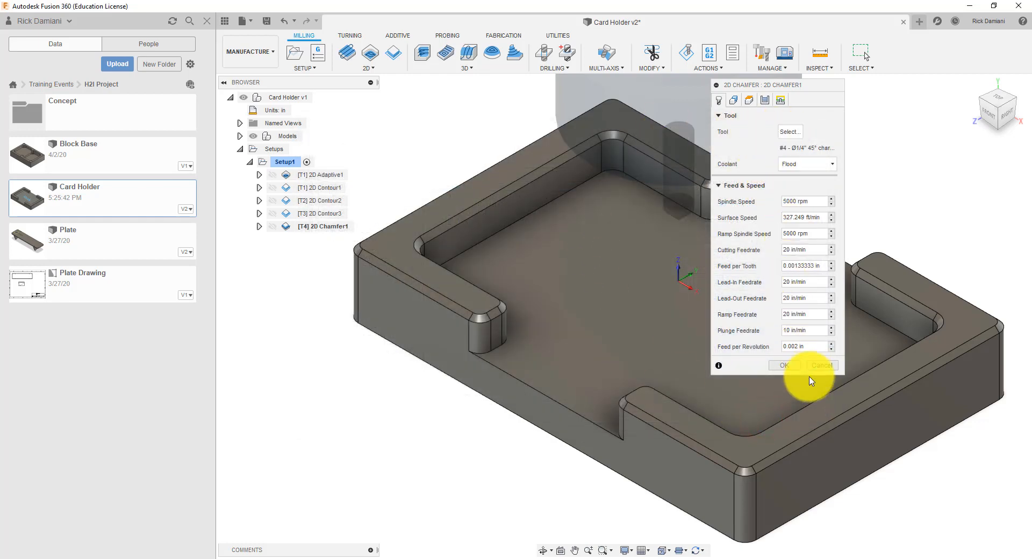
Step: Select the lower outer chamfer edges of both raised wall sections as the 2D chamfer contours
left_click(732, 102)
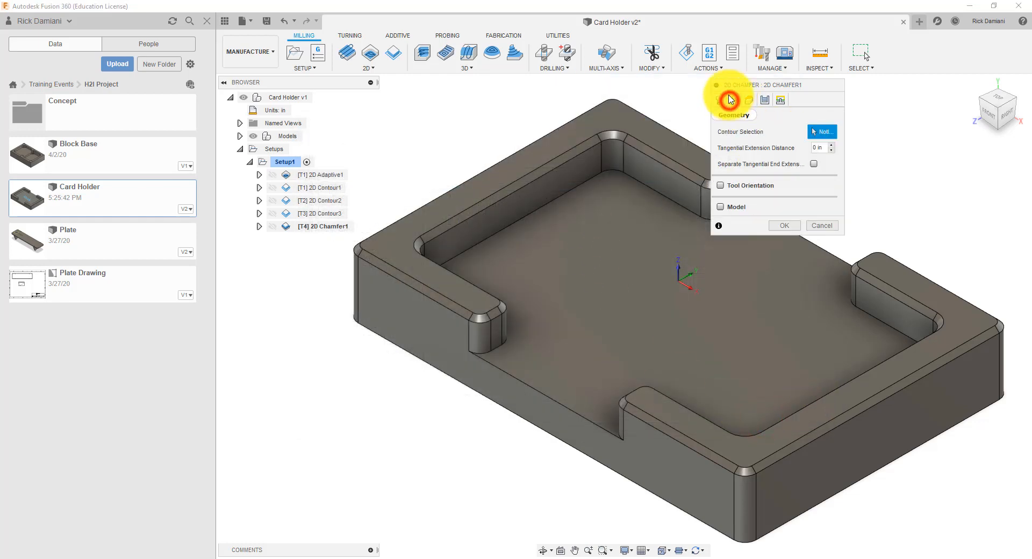
left_click(415, 292)
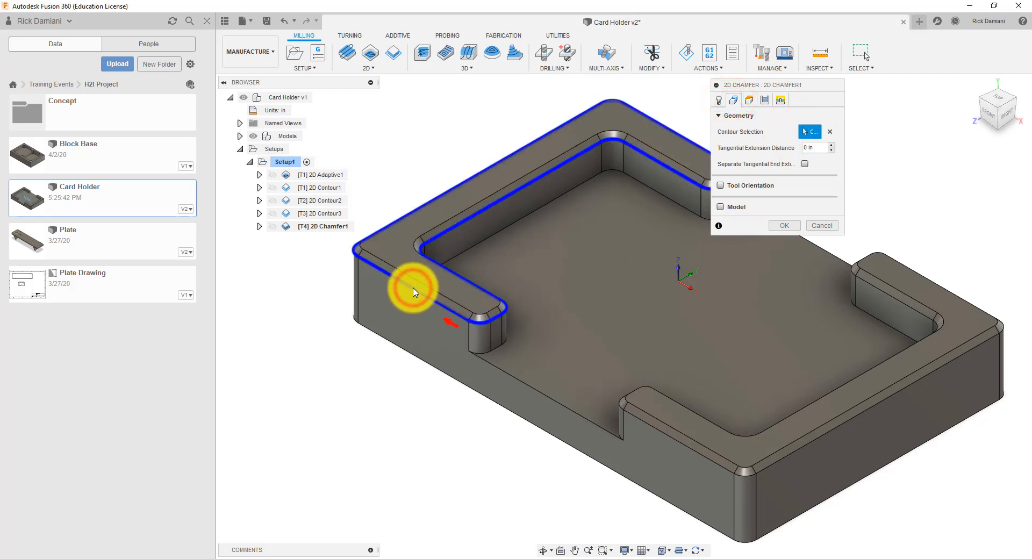
left_click(640, 417)
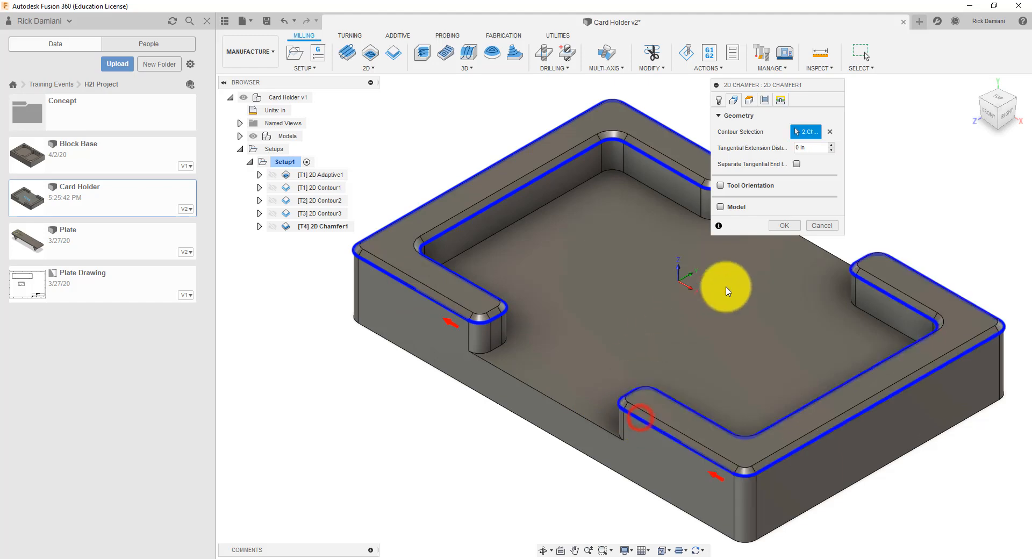
Step: Set the 2D chamfer's chamfer width to .05 in and its chamfer tip offset to .05 in
left_click(765, 100)
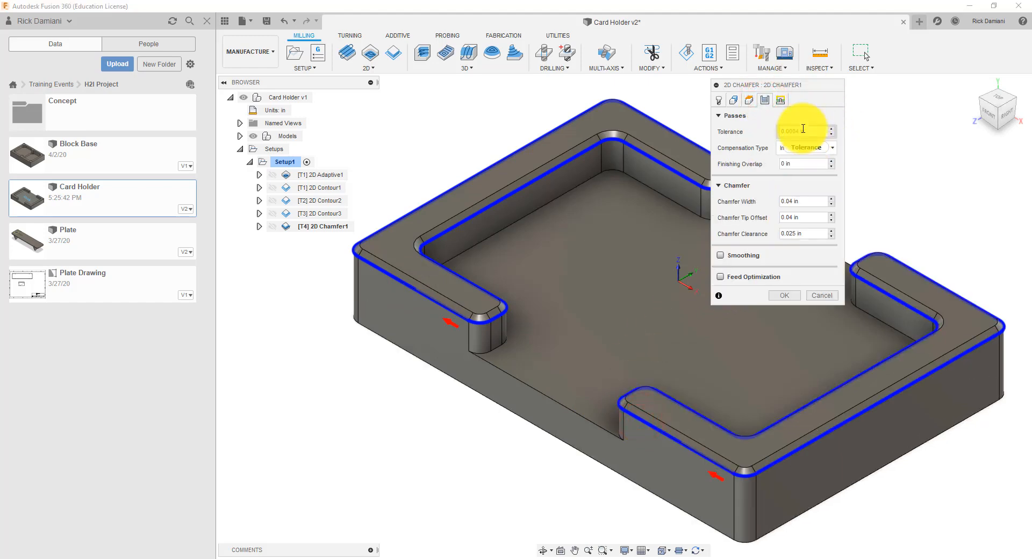
left_click(808, 201)
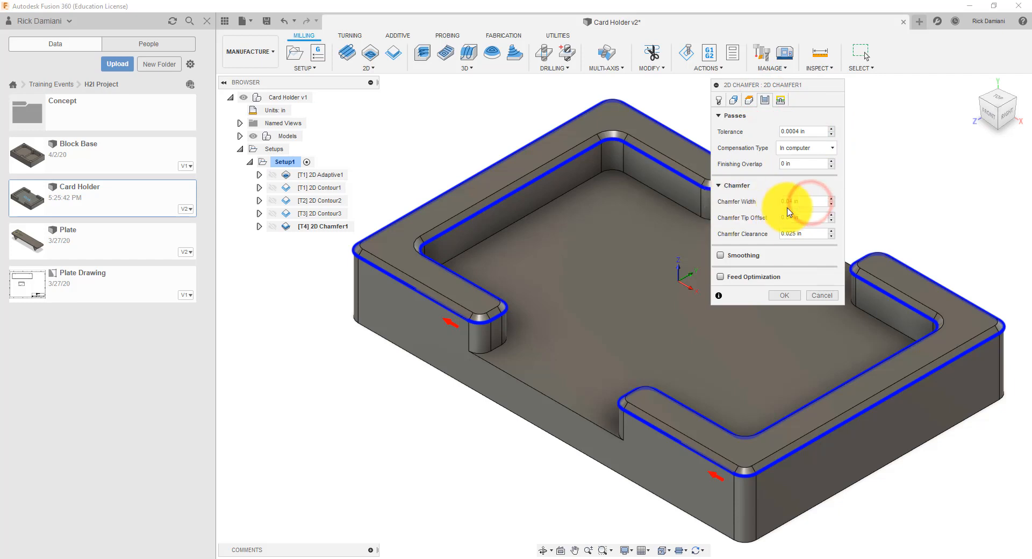
double_click(800, 202)
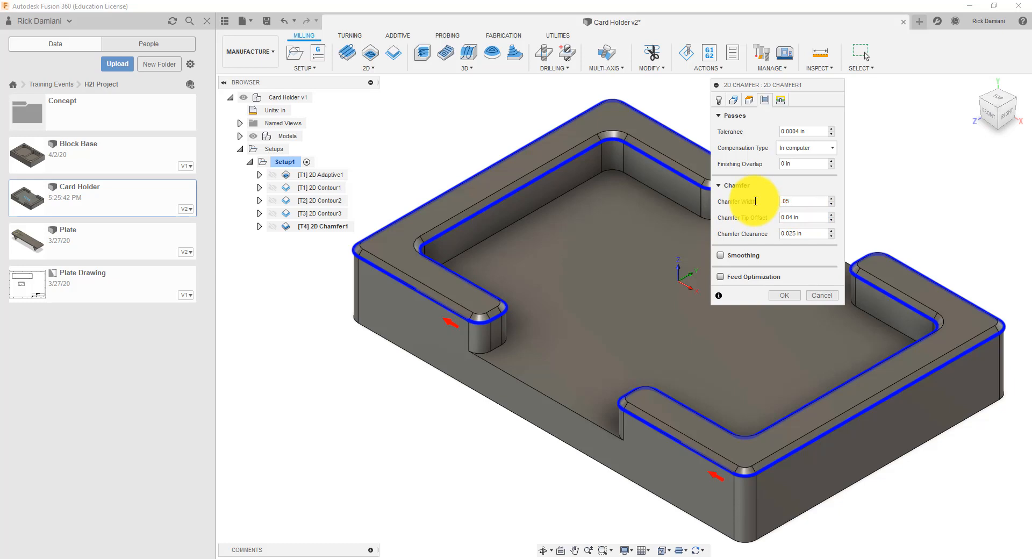
double_click(811, 218)
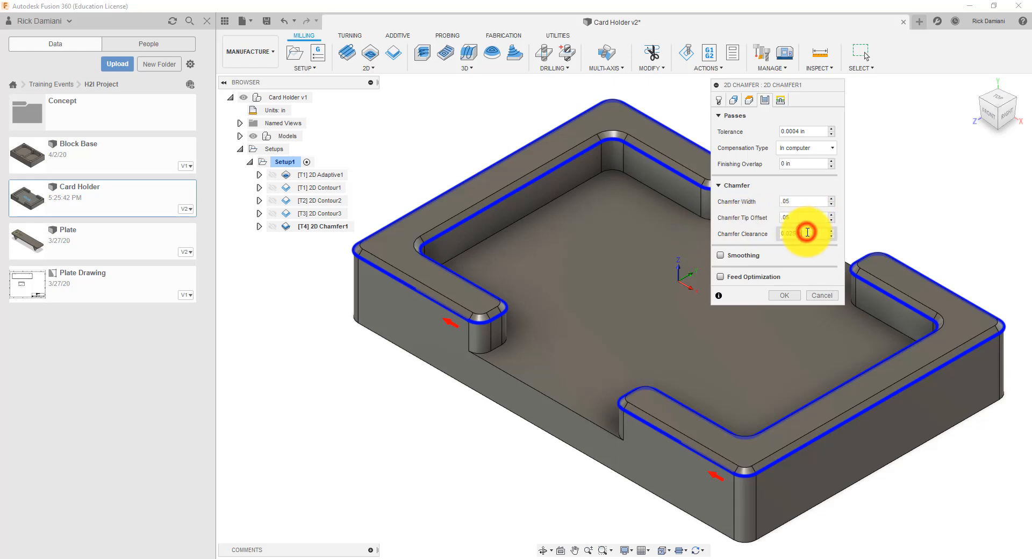
Step: Reference the 2D chamfer's bottom height from Model top and generate the chamfer toolpath
left_click(748, 100)
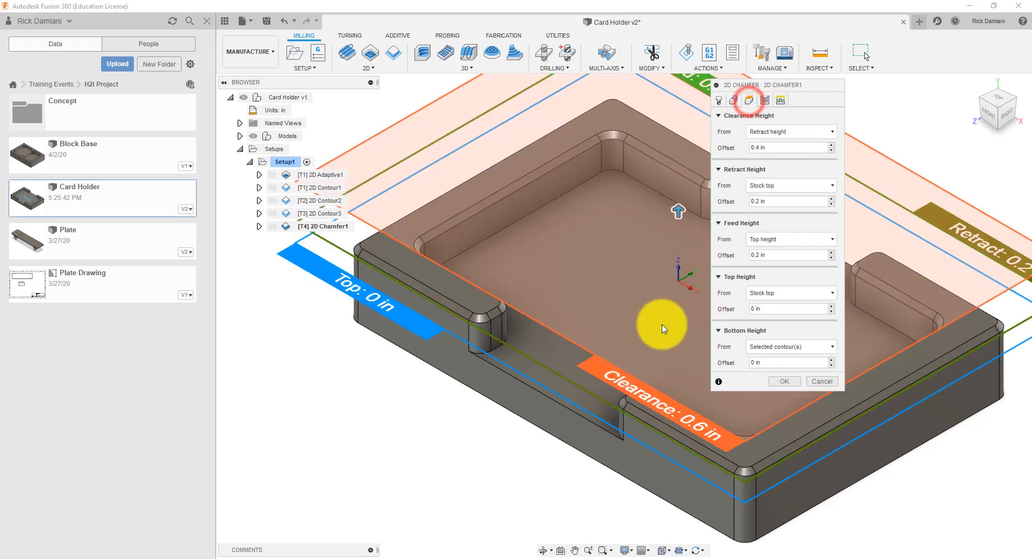
left_click(775, 368)
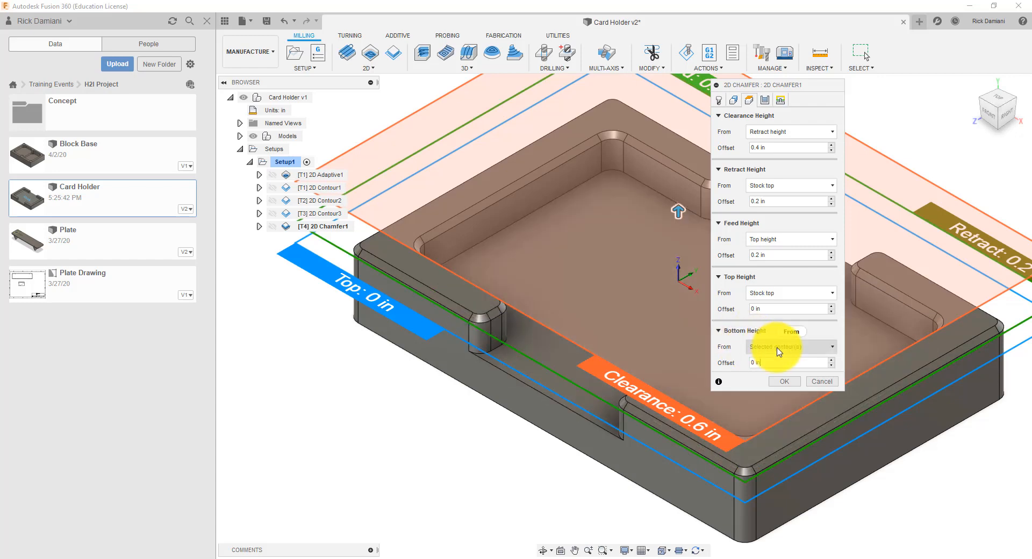
left_click(779, 347)
left_click(778, 347)
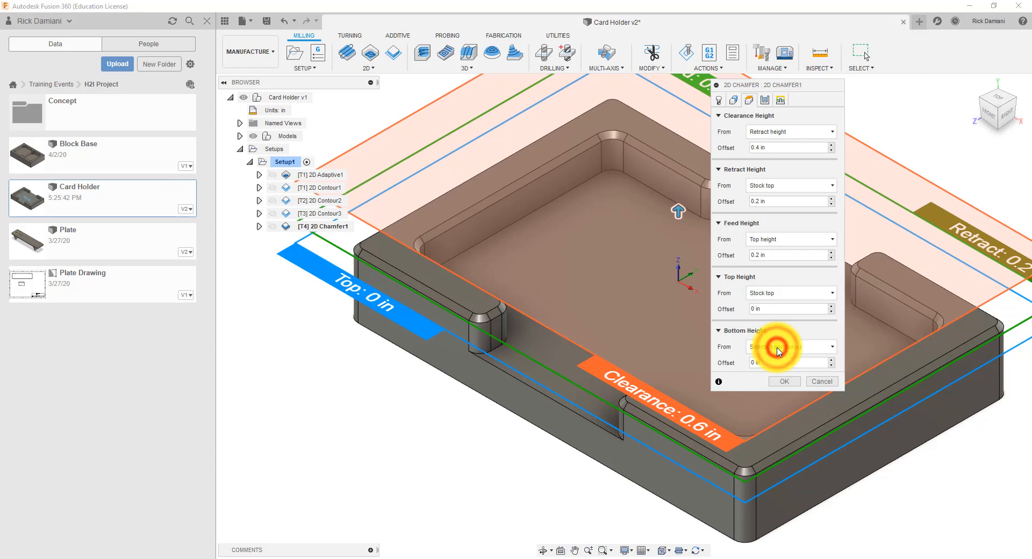
left_click(811, 346)
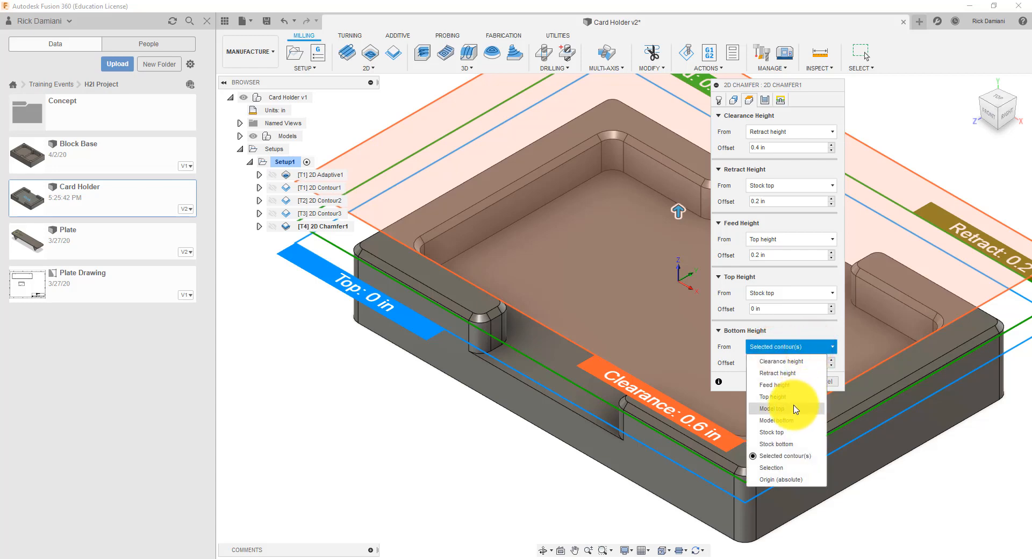
left_click(793, 413)
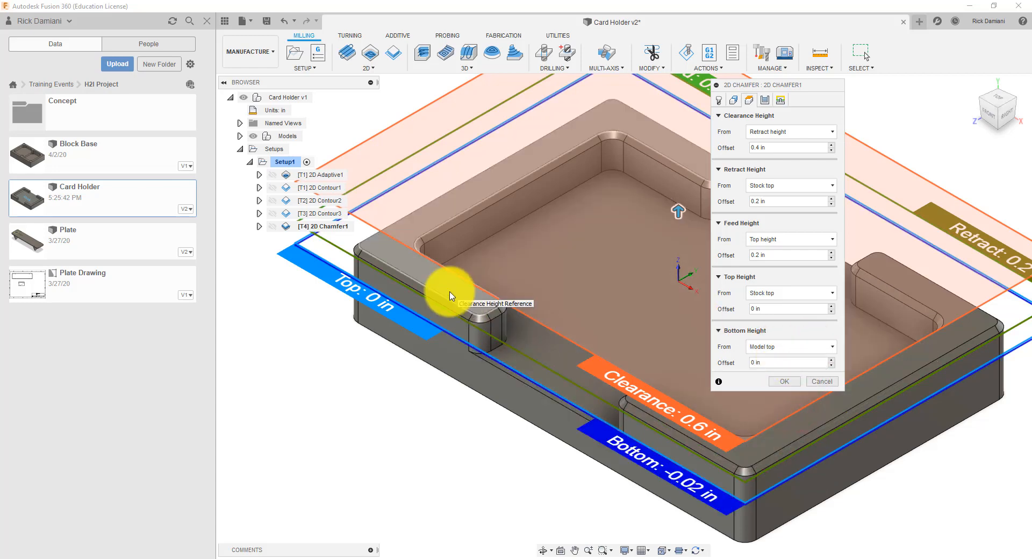
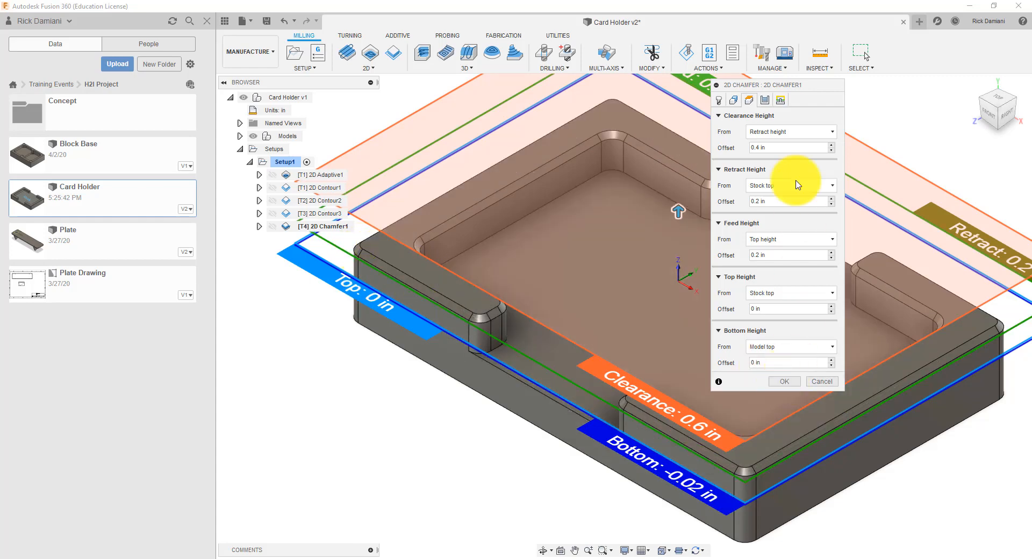
left_click_drag(790, 85, 769, 83)
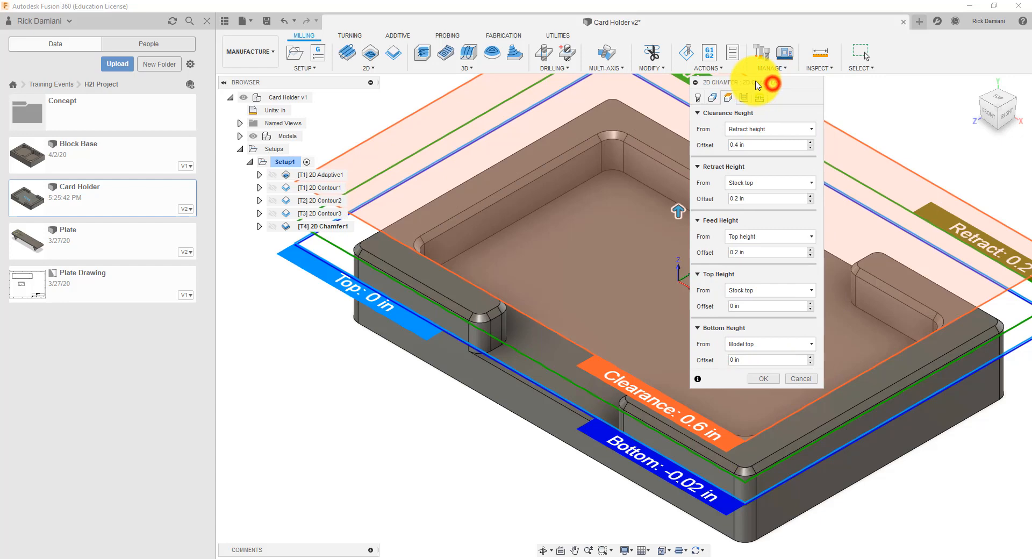
left_click(762, 379)
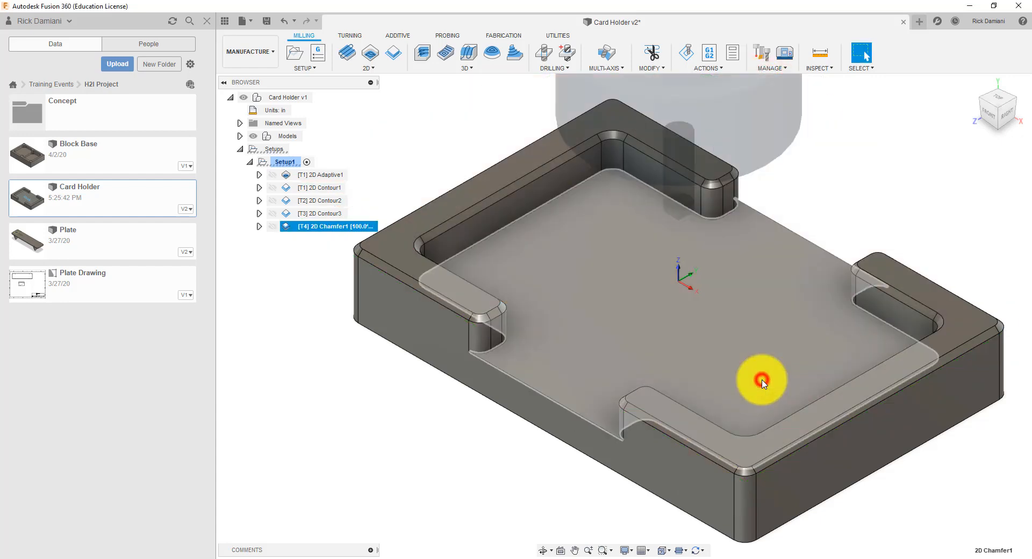
middle_click_drag(452, 404, 515, 407)
mouse_move(566, 452)
middle_mouse_down("shift")
mouse_move(546, 414)
mouse_move(579, 430)
mouse_move(627, 417)
mouse_move(532, 416)
mouse_move(575, 438)
middle_mouse_up("shift")
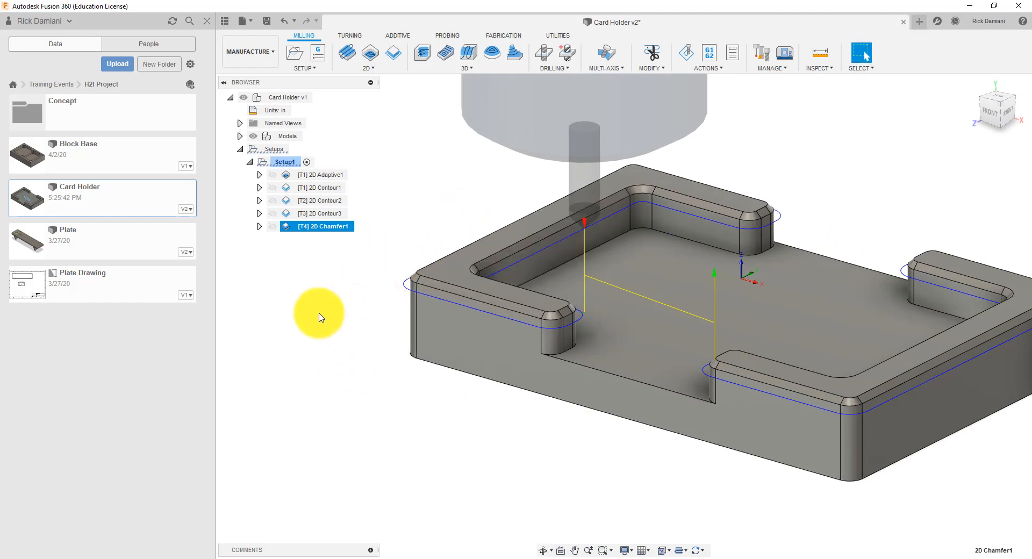
left_click(350, 318)
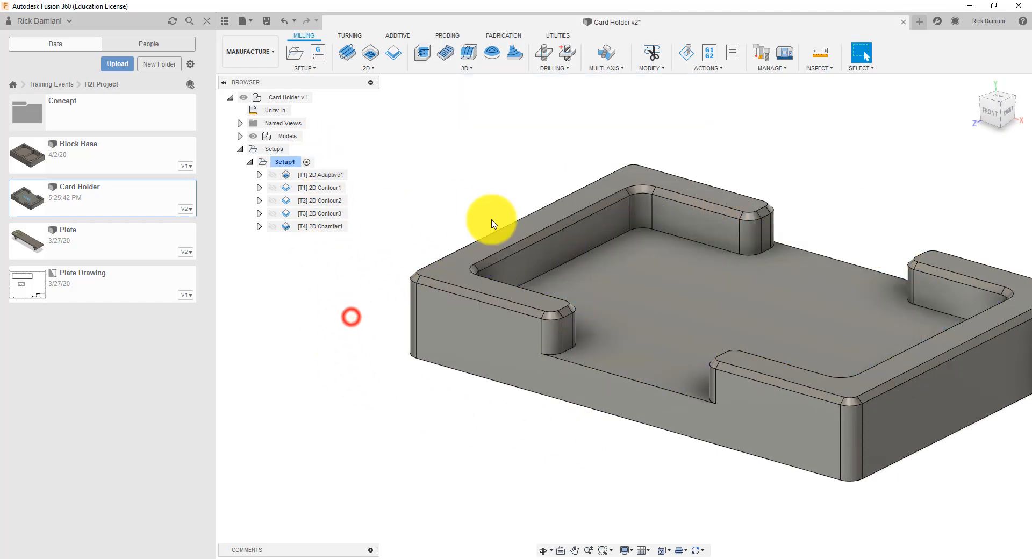
left_click(337, 325)
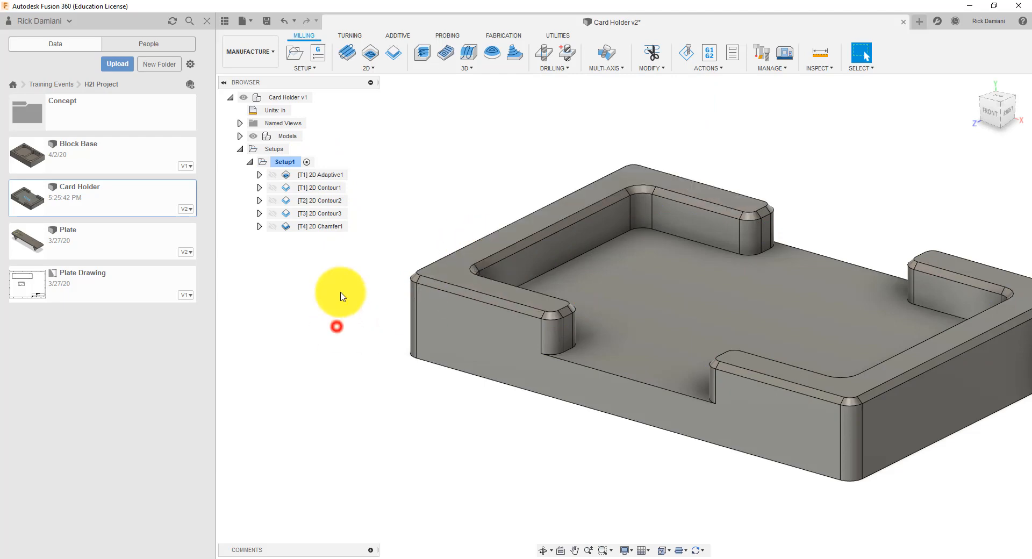
Step: Create a Face operation in Setup1 using tool 1, the 3/8" Flat Endmill
left_click(344, 56)
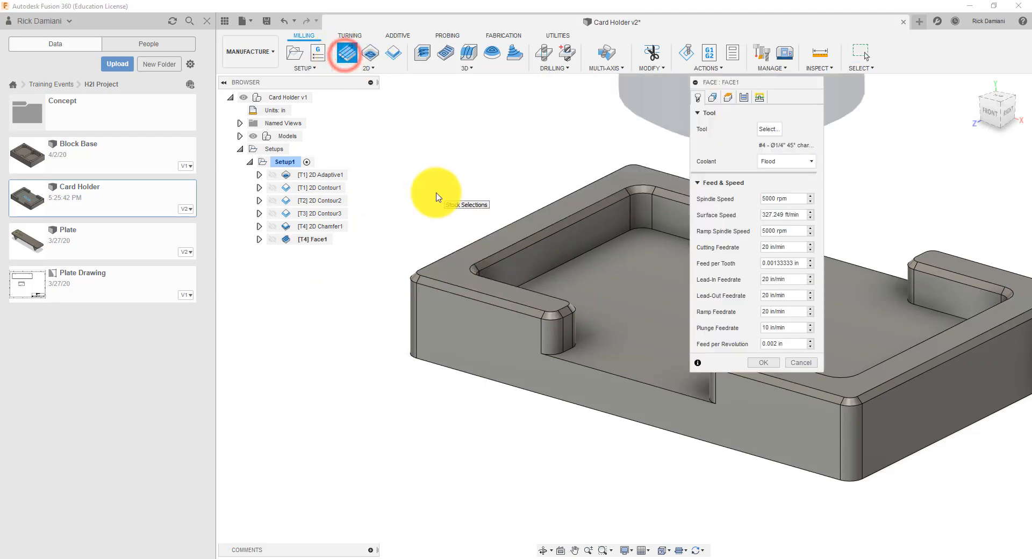
left_click(767, 129)
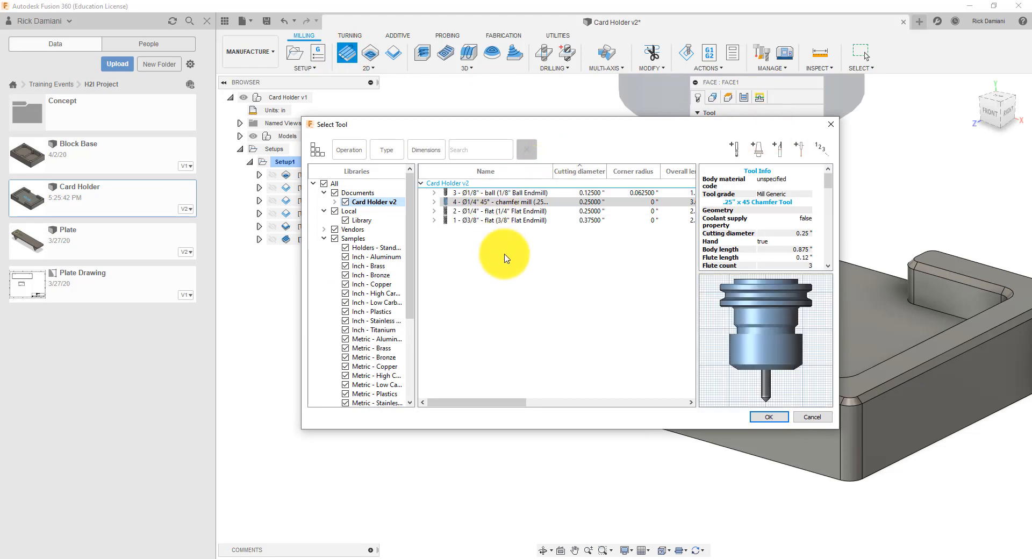
left_click(477, 221)
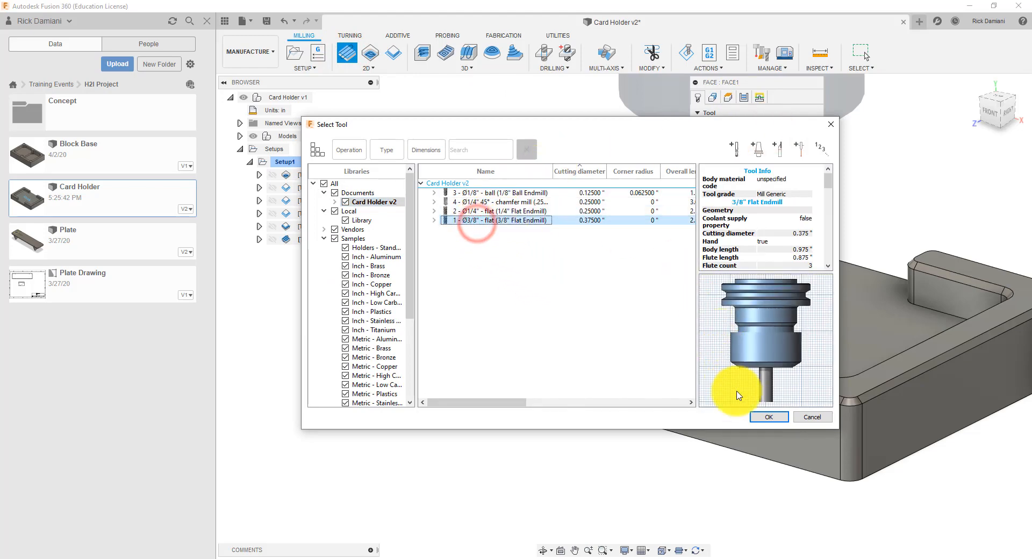
left_click(760, 417)
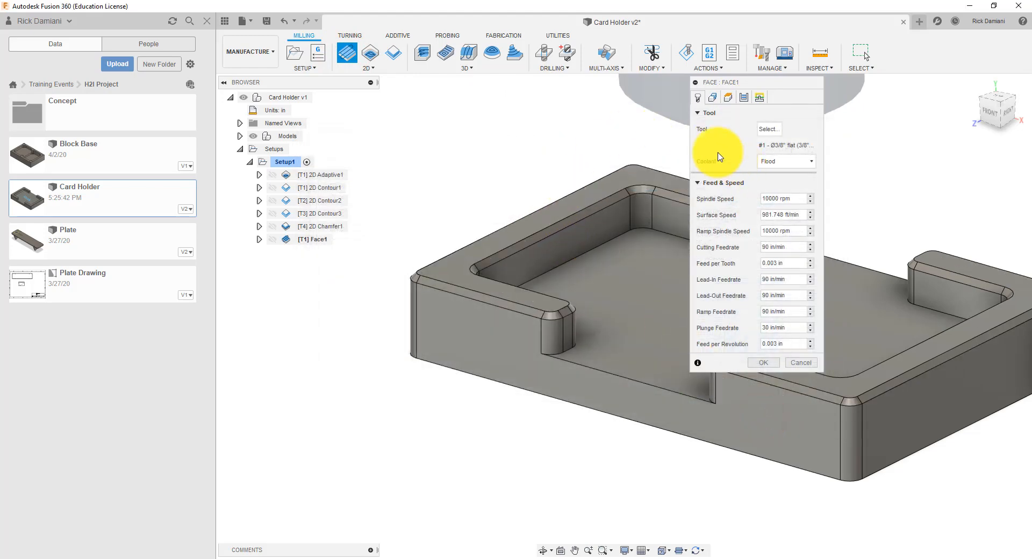
Step: Edit the 3/8" Flat Endmill and set its spindle speed and ramp spindle speed to 4000 rpm
left_click(778, 130)
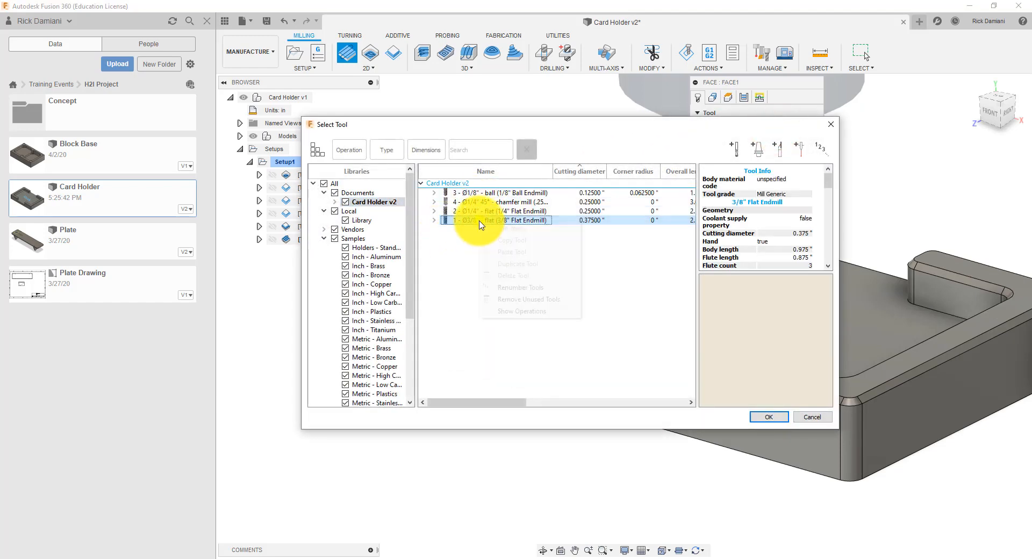
left_click(494, 210)
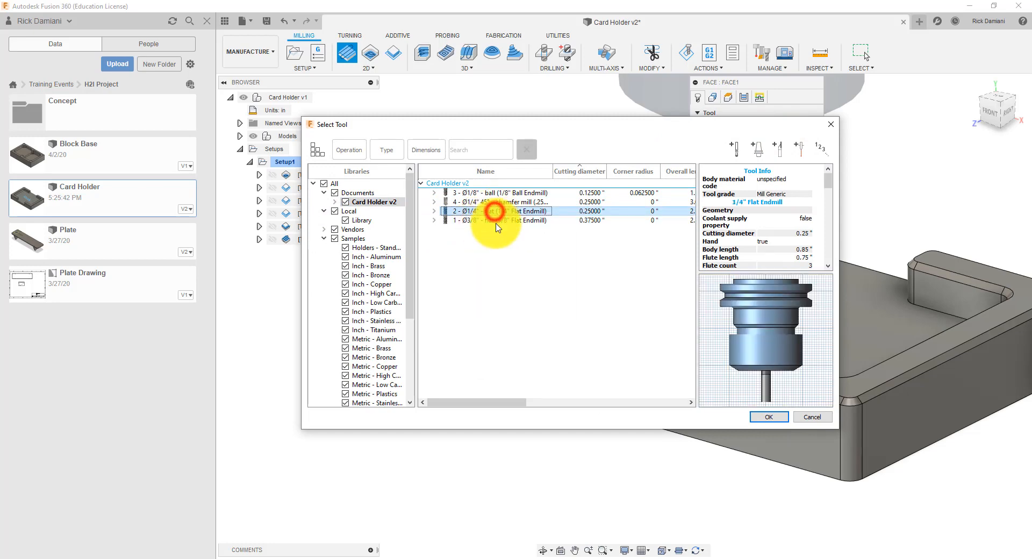
right_click(494, 222)
left_click(506, 227)
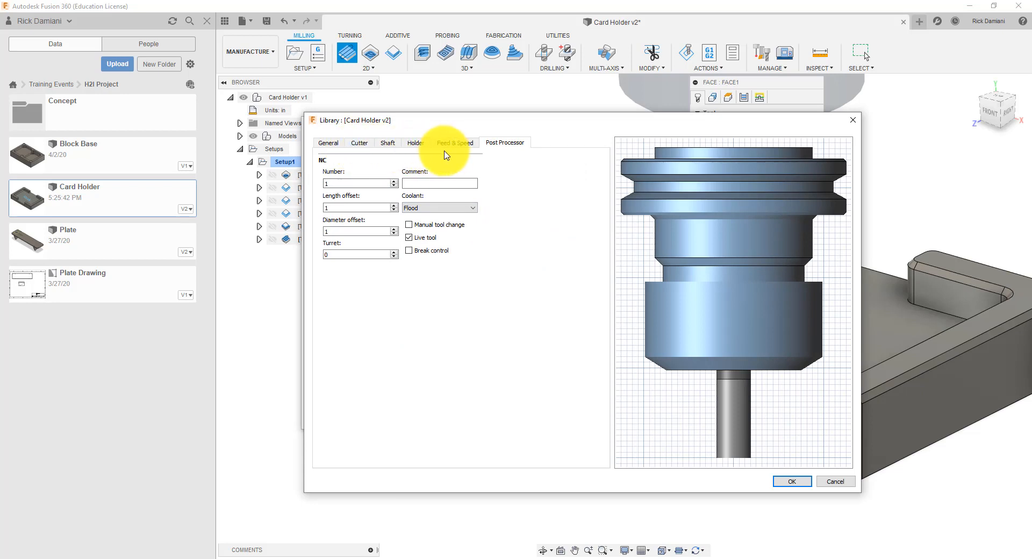
left_click(444, 145)
left_click(349, 185)
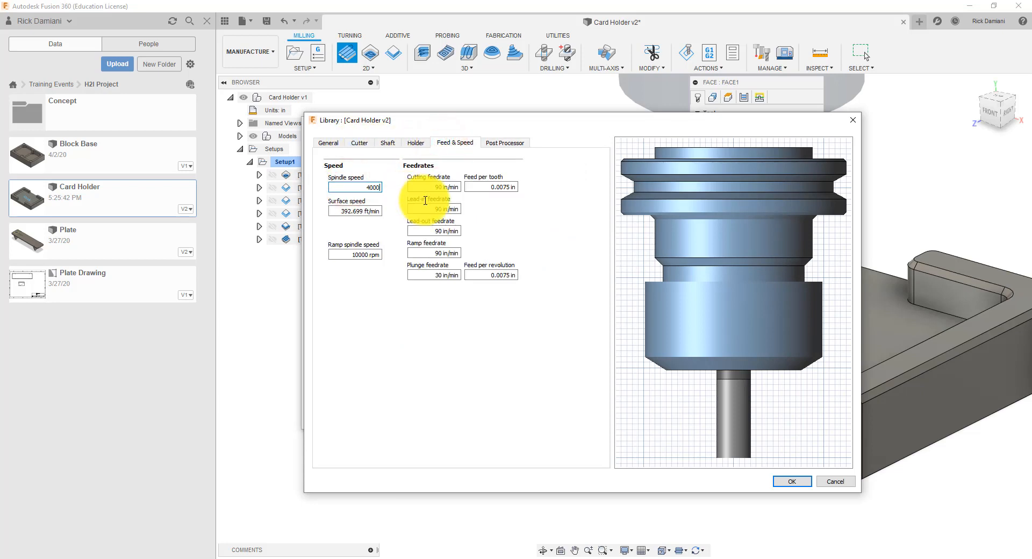
left_click(350, 255)
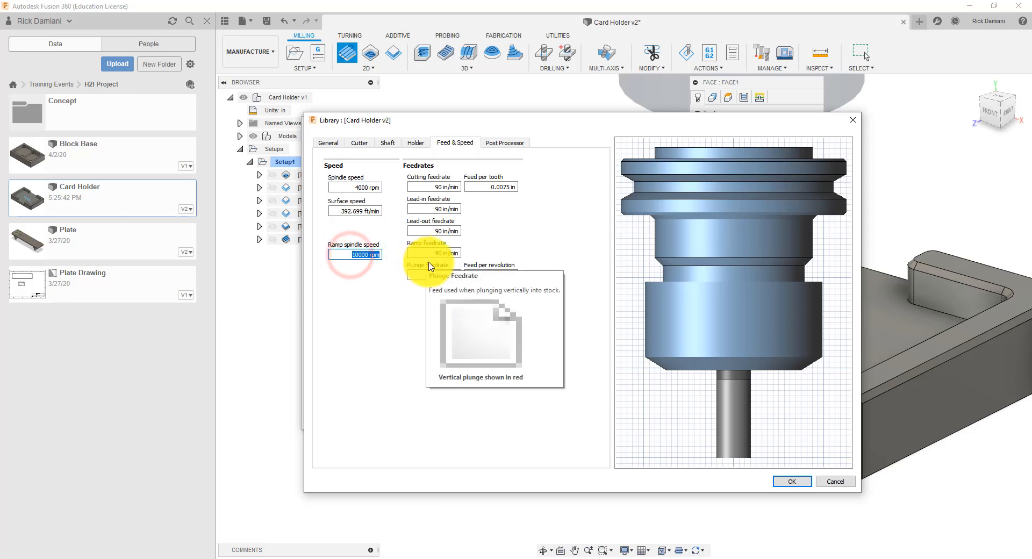
type("4000")
Step: Set the endmill's cutting, lead-in, lead-out and ramp feedrates to 20 in/min and plunge to 10 in/min, overriding the operations that use it
left_click(423, 187)
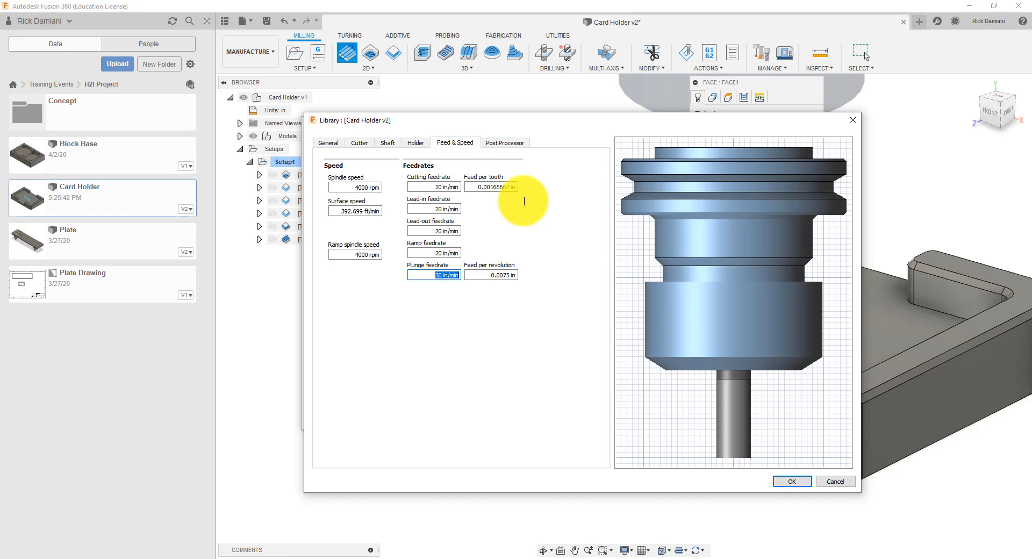
left_click(783, 481)
left_click(592, 310)
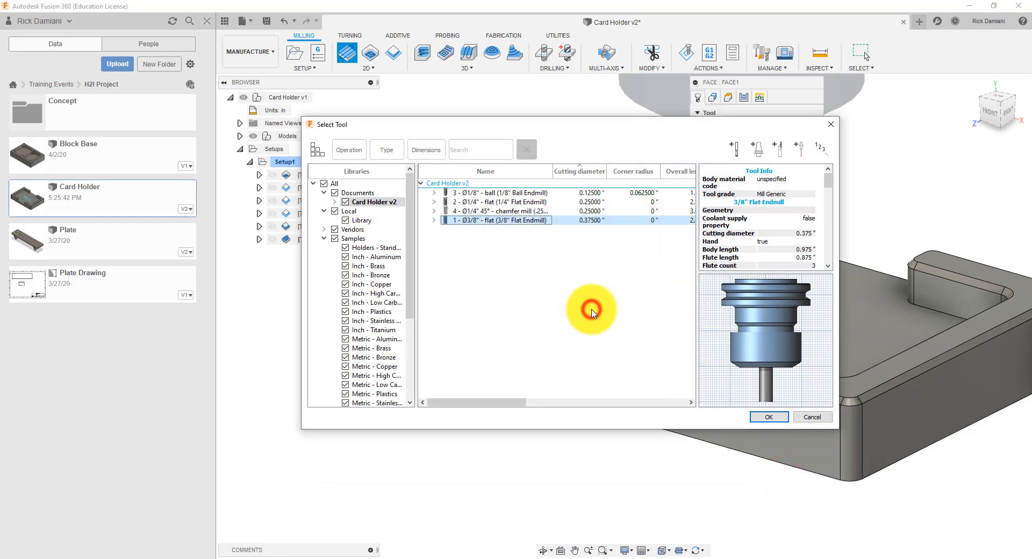
left_click(770, 417)
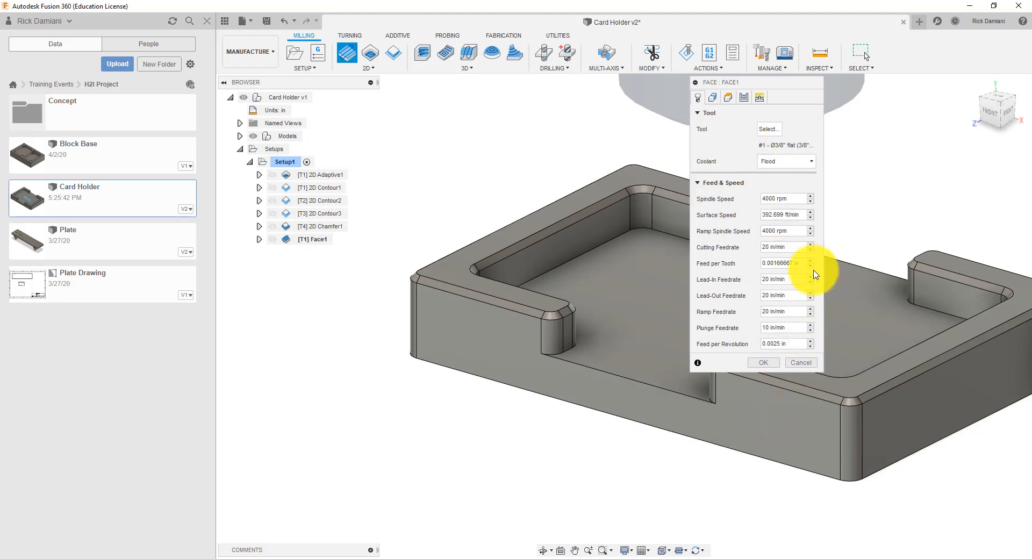
Step: Generate the Face toolpath with the default stock contour, heights, passes and linking, and move the operation to the start of Setup1
left_click(714, 98)
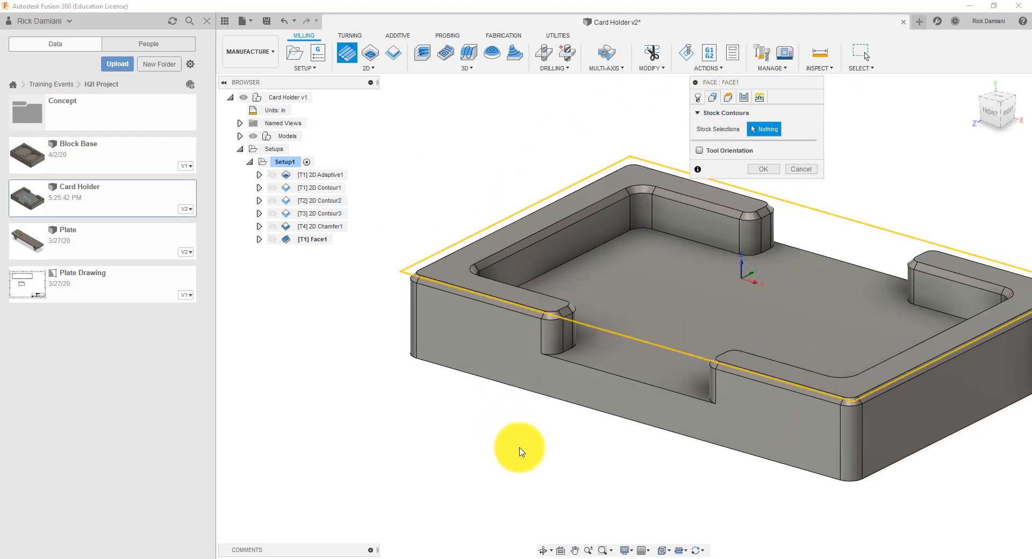
middle_click_drag(498, 482, 569, 337, "shift")
left_click(727, 98)
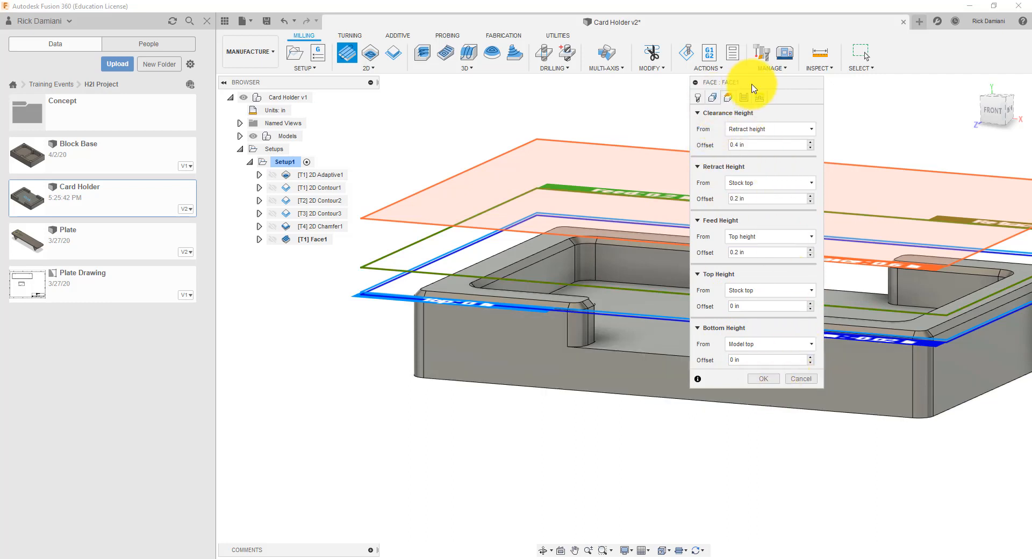
left_click(744, 98)
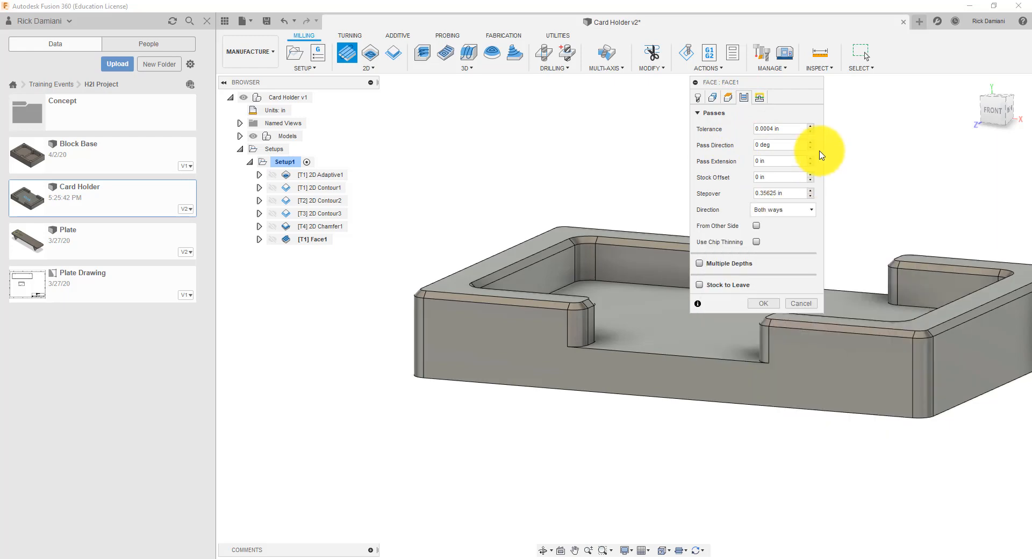
left_click(759, 99)
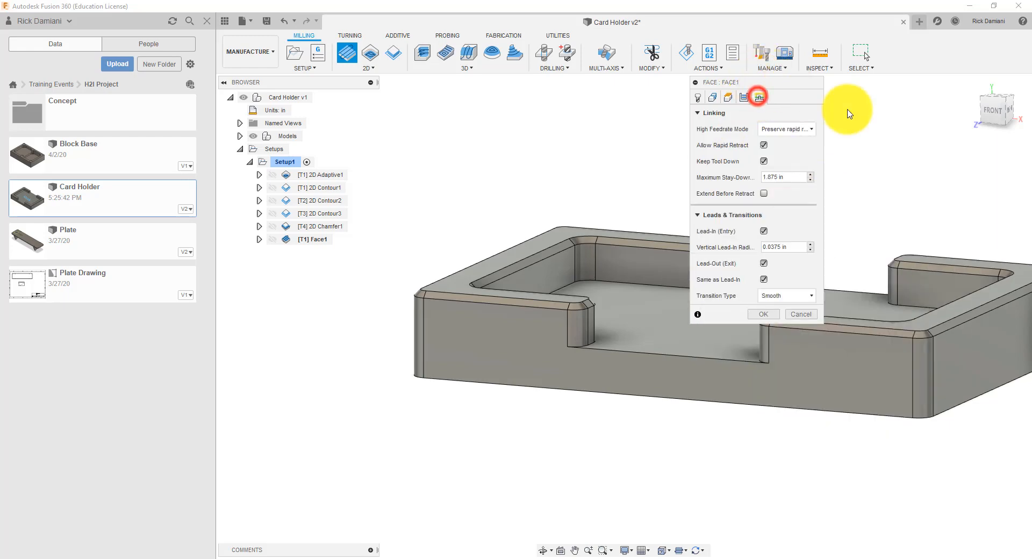
left_click(755, 316)
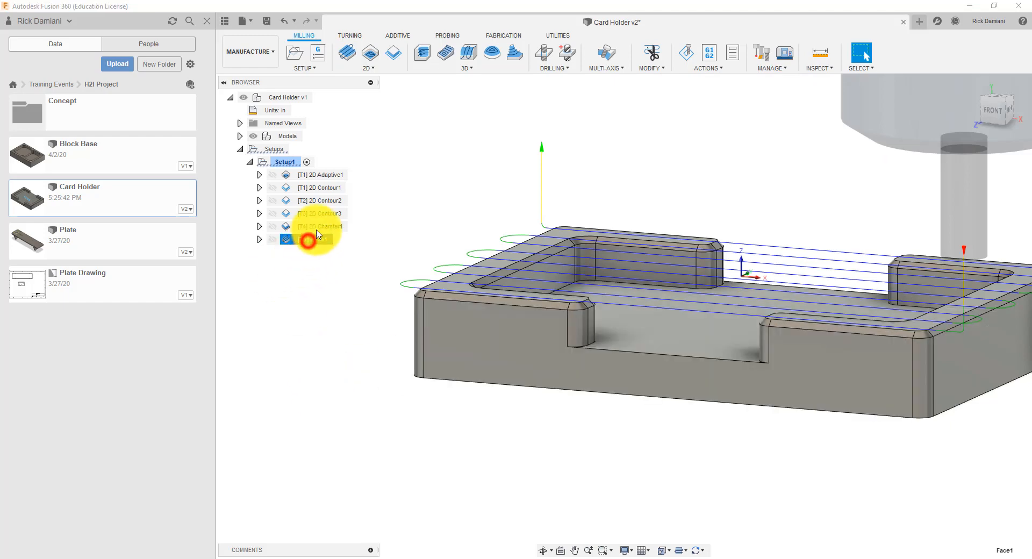
left_click_drag(308, 239, 315, 171)
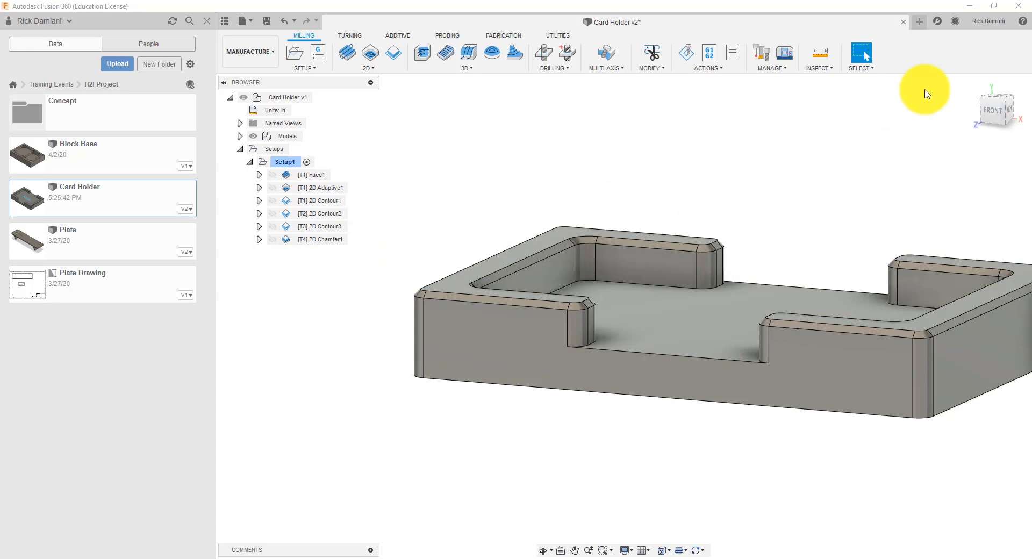
left_click(972, 88)
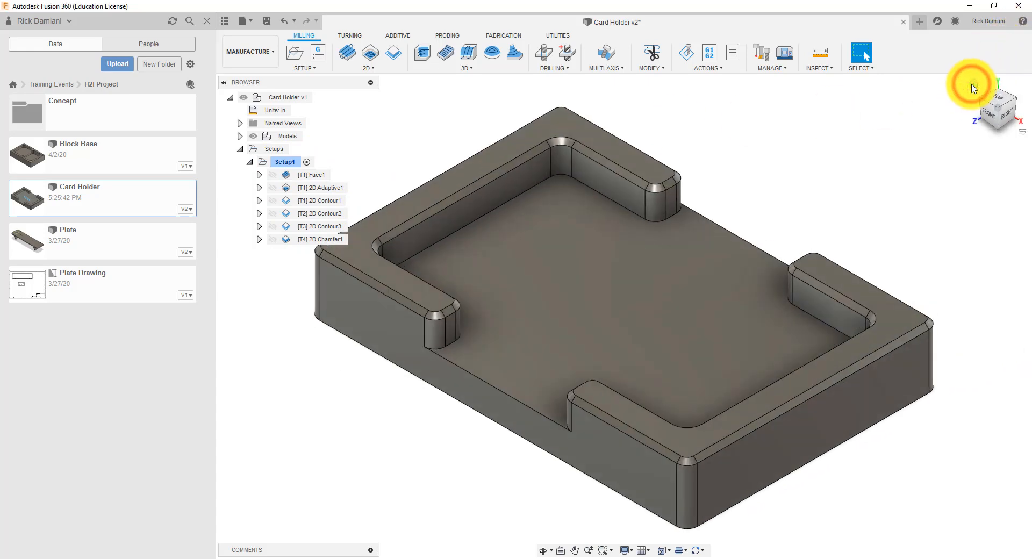
Step: Change the model's visual style to wireframe
left_click(284, 162)
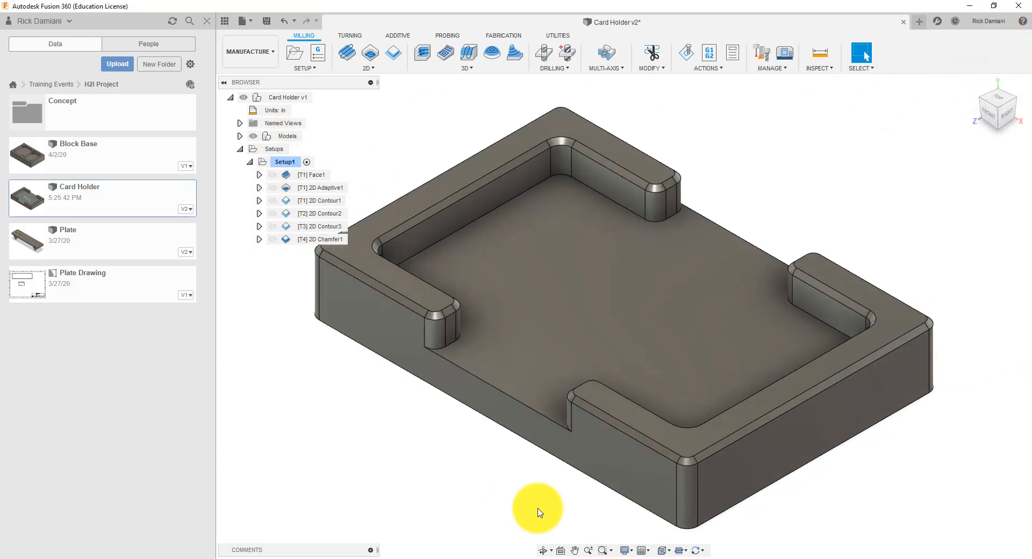
left_click(626, 551)
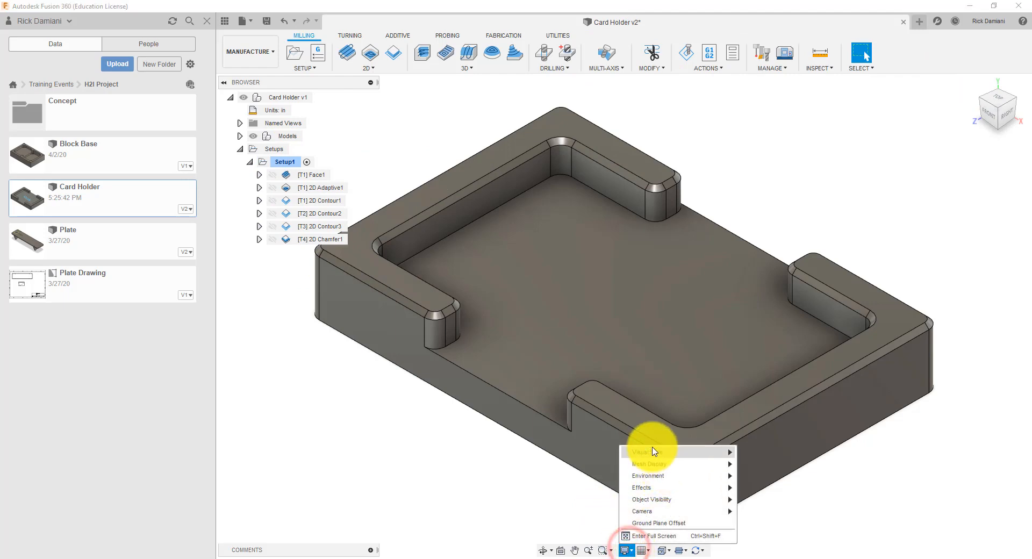
mouse_move(657, 451)
left_click(783, 526)
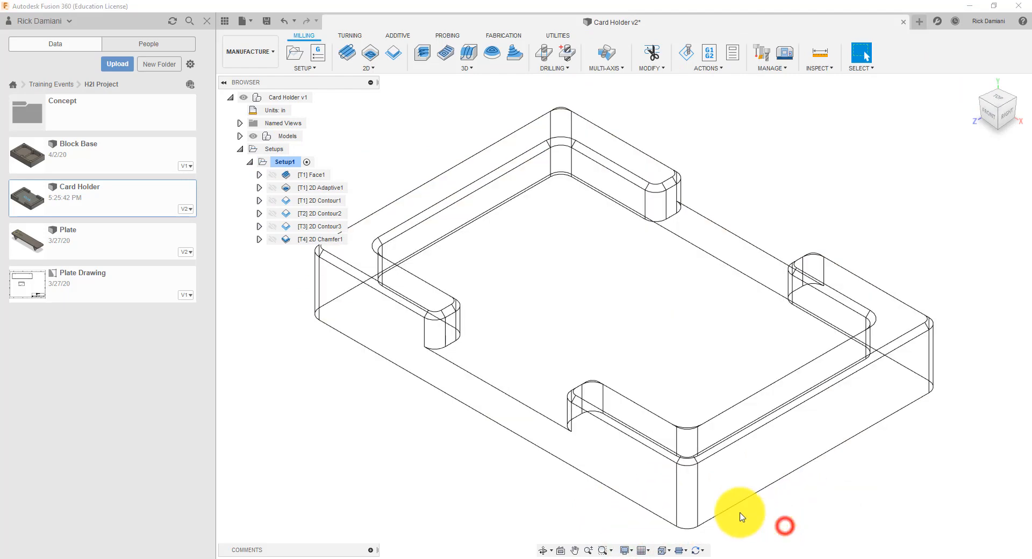
Step: Simulate all of Setup1's operations at a faster playback speed, inspect the machined stock, and close the simulation
right_click(285, 163)
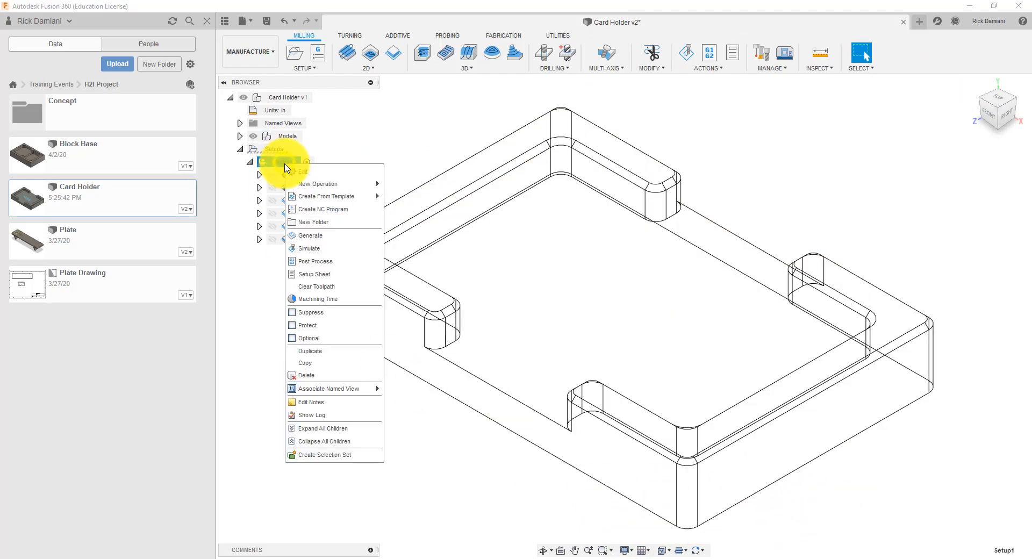
left_click(301, 248)
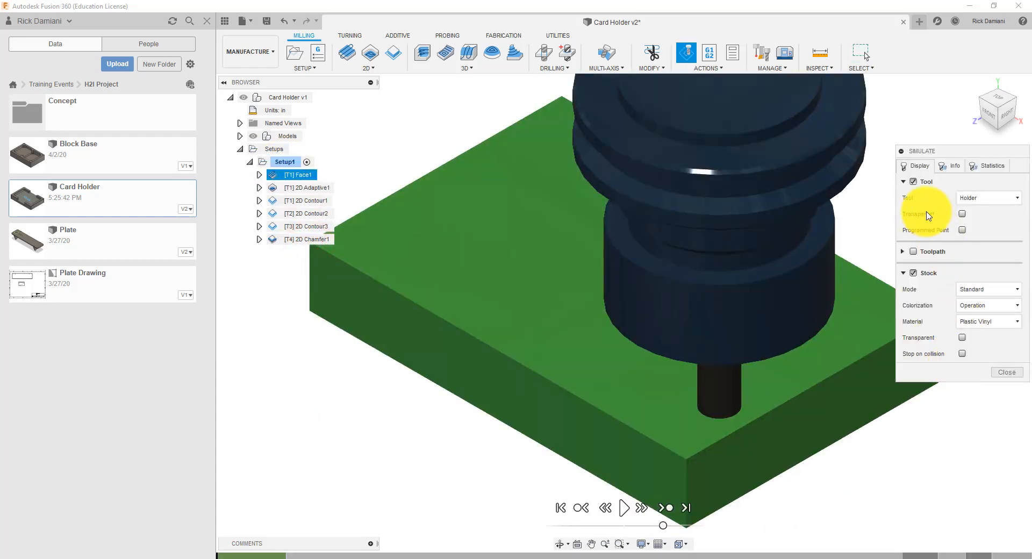
left_click(625, 507)
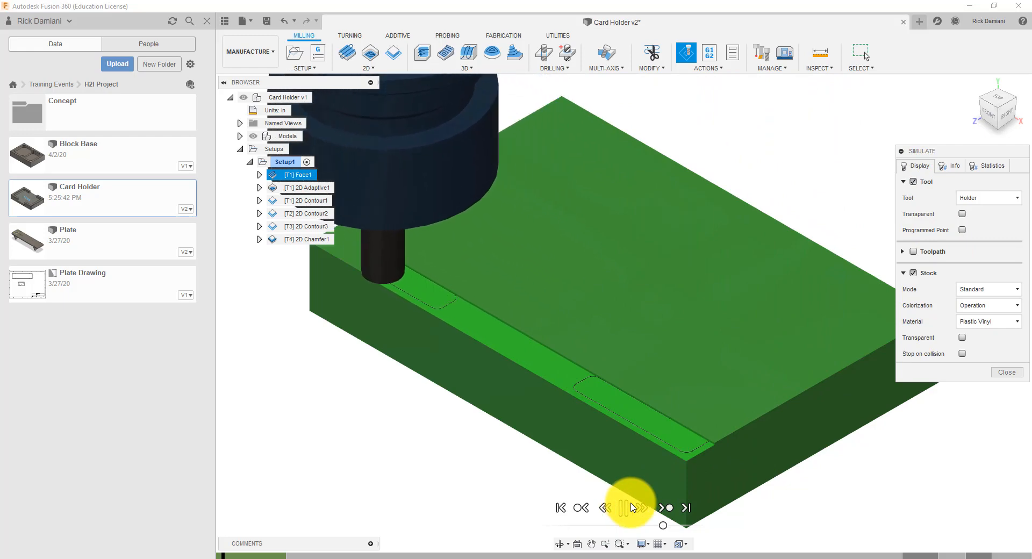
left_click_drag(664, 525, 672, 529)
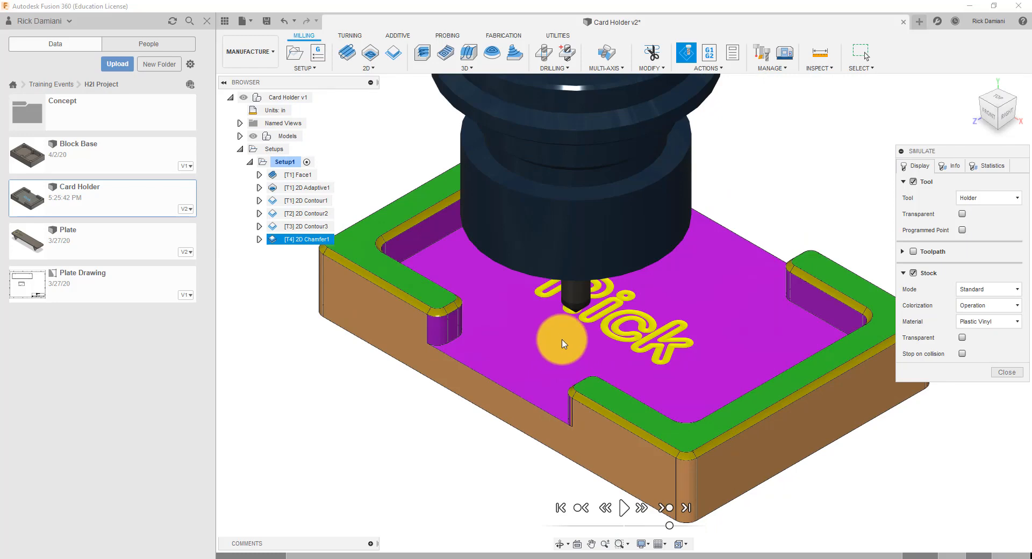
mouse_move(561, 344)
middle_mouse_down("shift")
mouse_move(595, 329)
mouse_move(600, 344)
mouse_move(610, 339)
mouse_move(603, 324)
mouse_move(594, 338)
mouse_move(555, 347)
mouse_move(508, 342)
mouse_move(576, 357)
mouse_move(567, 350)
middle_mouse_up("shift")
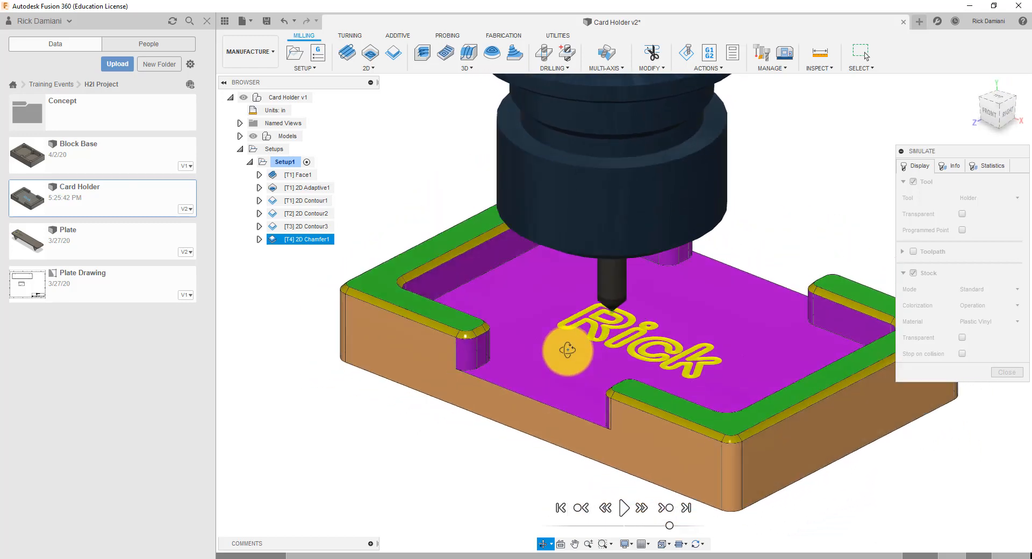
left_click(1007, 372)
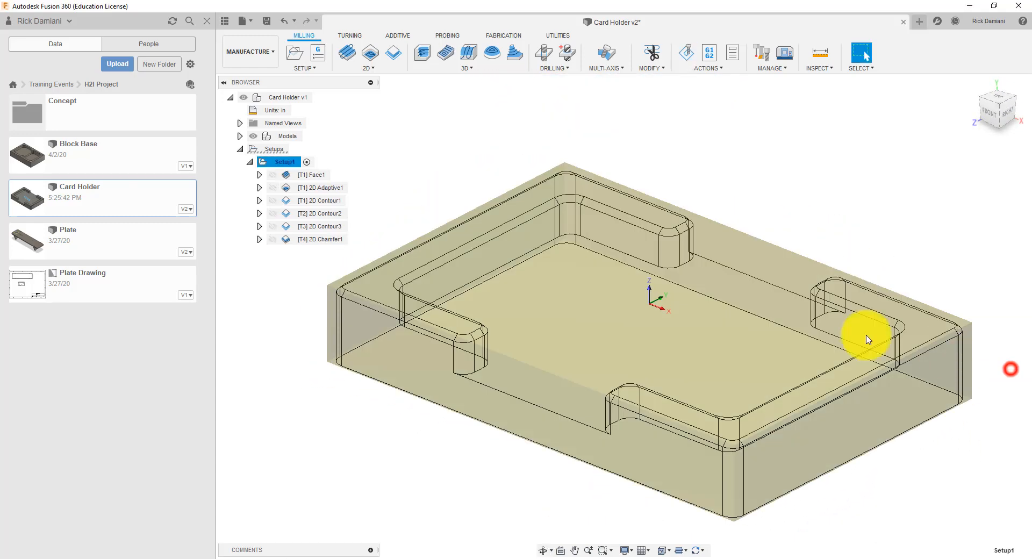
Step: Edit the text engraving operation 2D Contour3 and set its bottom height offset to -.005 in from the selected contours, regenerating the toolpath
left_click(315, 228)
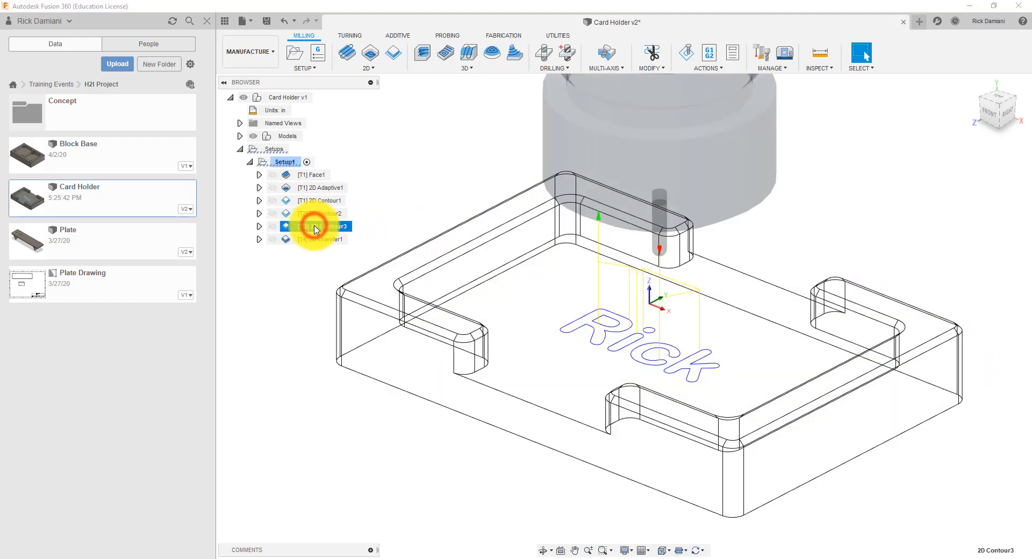
right_click(316, 229)
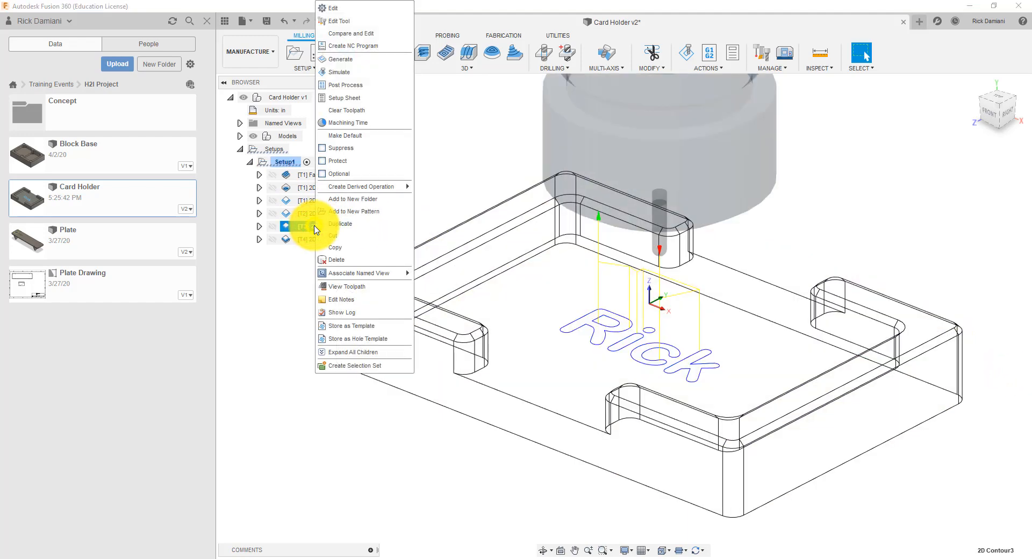
left_click(366, 10)
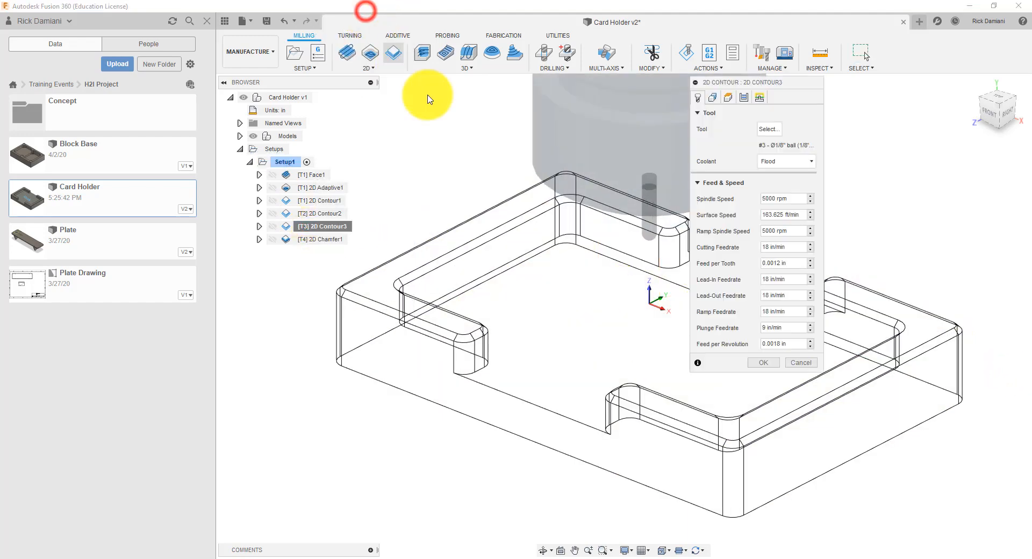
left_click(744, 98)
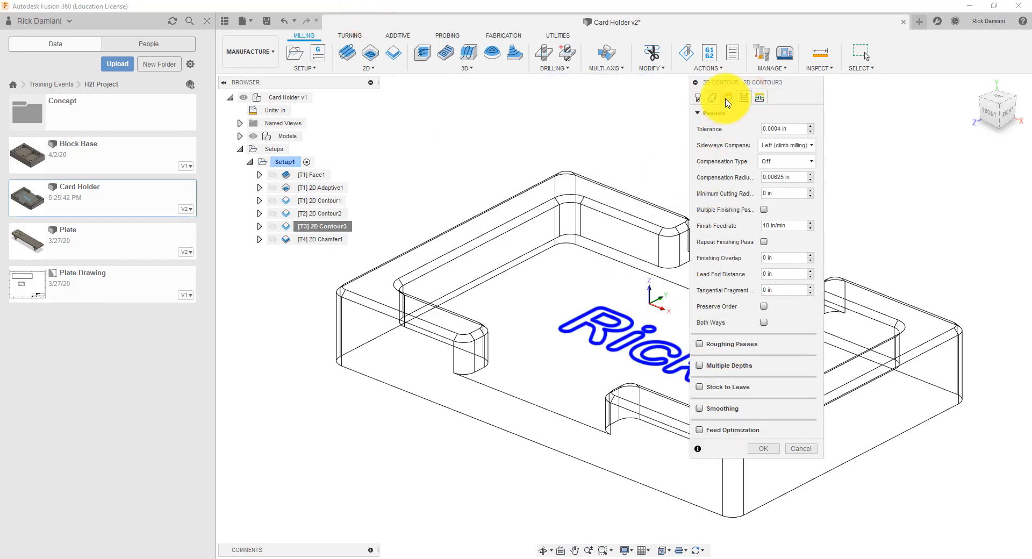
left_click(727, 97)
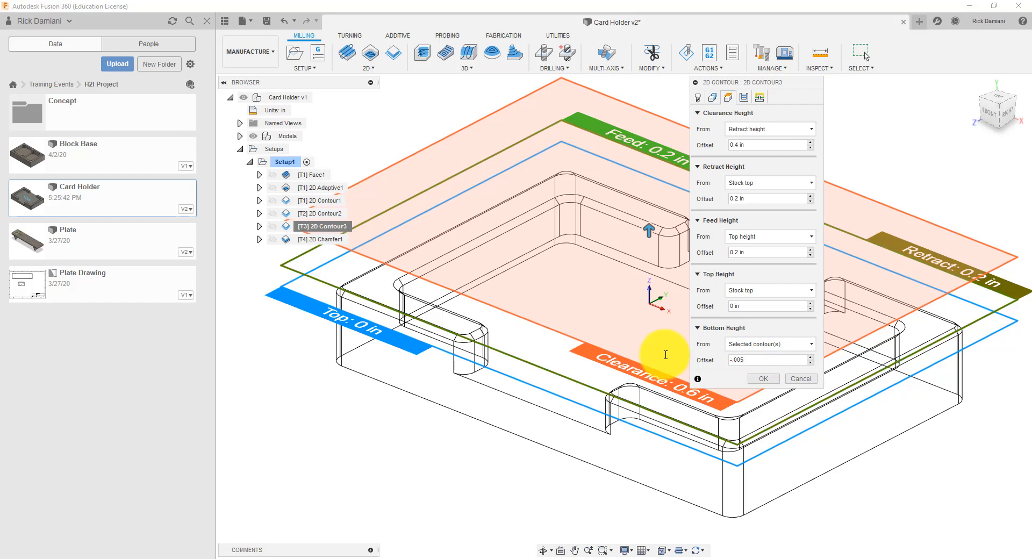
left_click(759, 377)
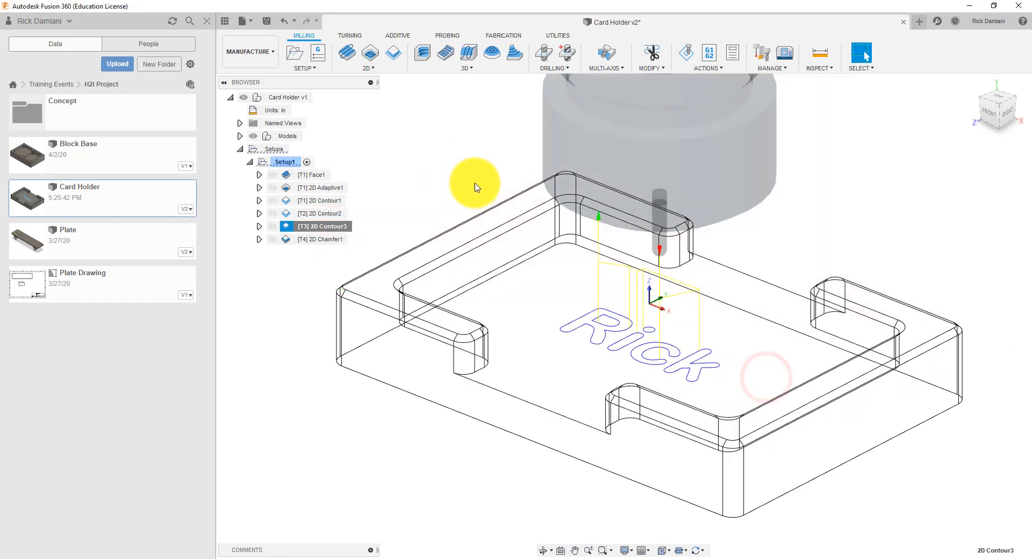
Step: Rerun the Setup1 simulation at increased speed to examine the shallower text engraving and chamfered edges, and close it
left_click(273, 162)
right_click(273, 162)
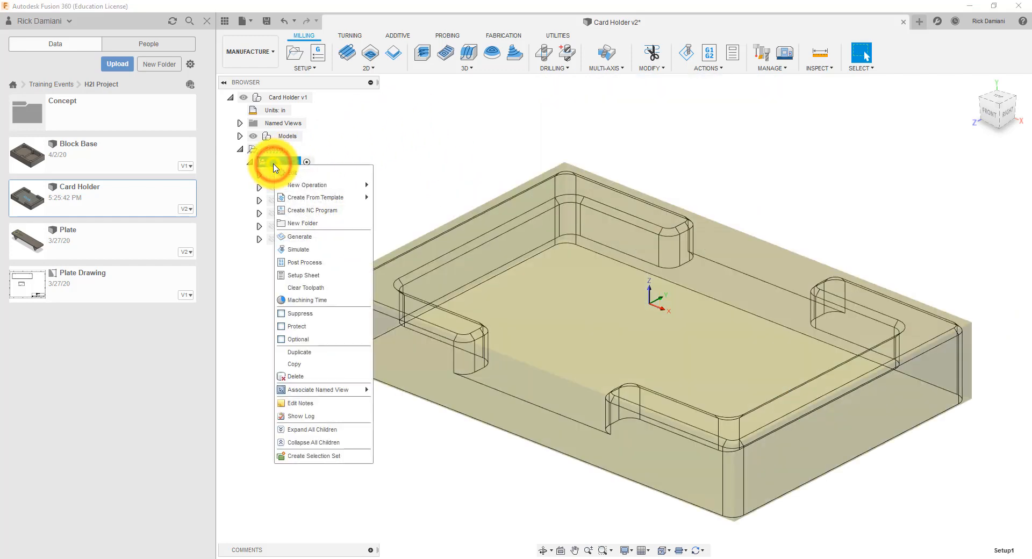
left_click(324, 250)
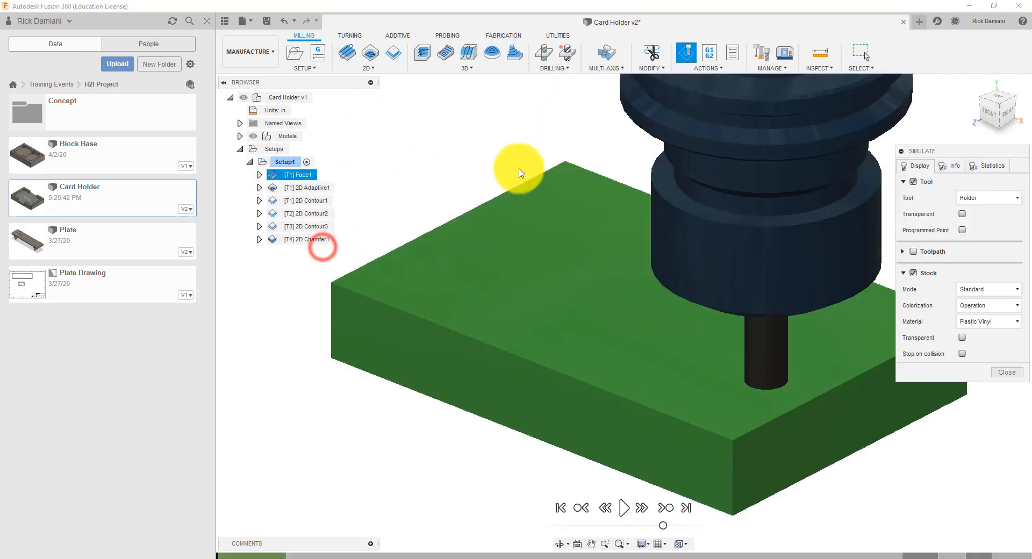
left_click(625, 508)
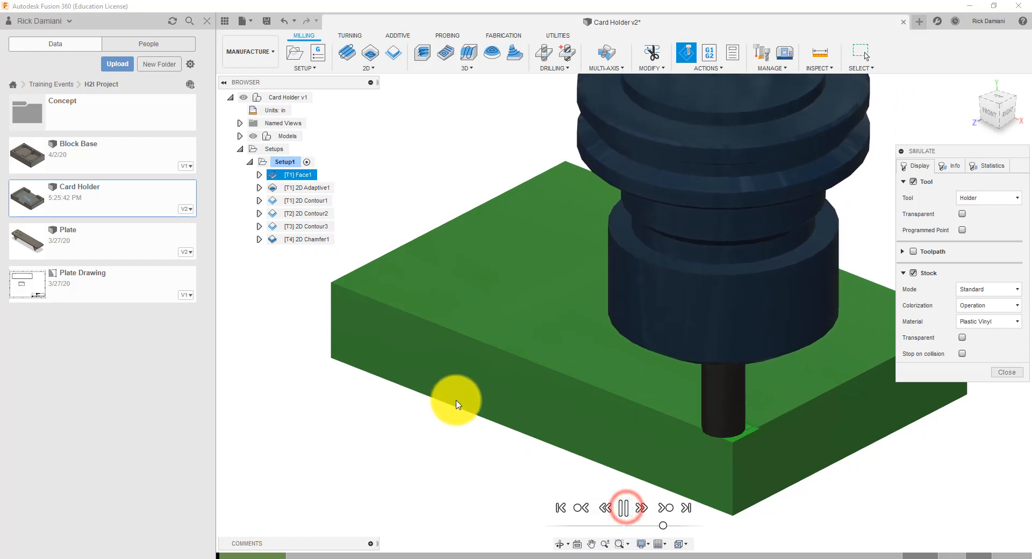
left_click_drag(663, 525, 676, 526)
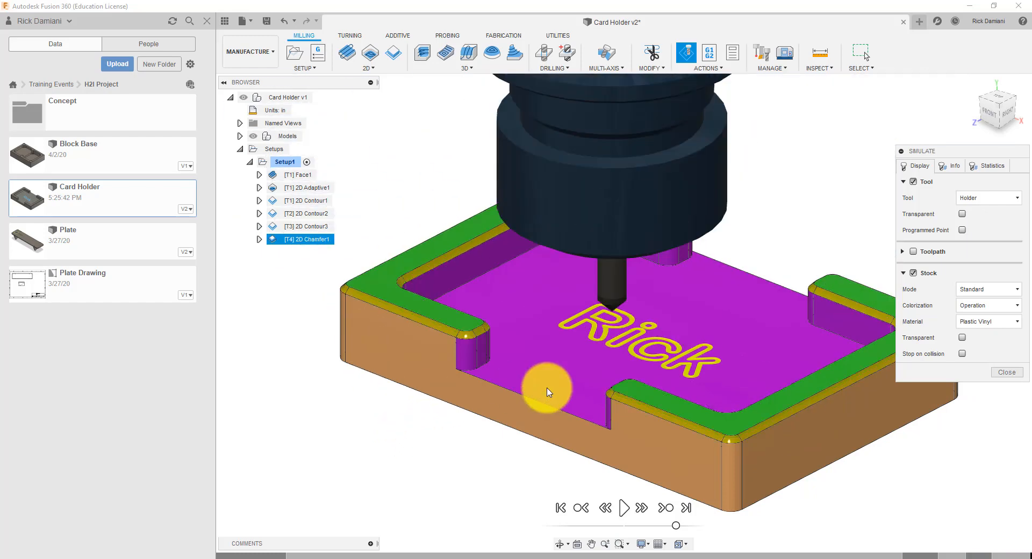
mouse_move(480, 362)
middle_mouse_down("shift")
mouse_move(476, 353)
mouse_move(497, 373)
mouse_move(486, 349)
mouse_move(408, 334)
mouse_move(474, 357)
middle_mouse_up("shift")
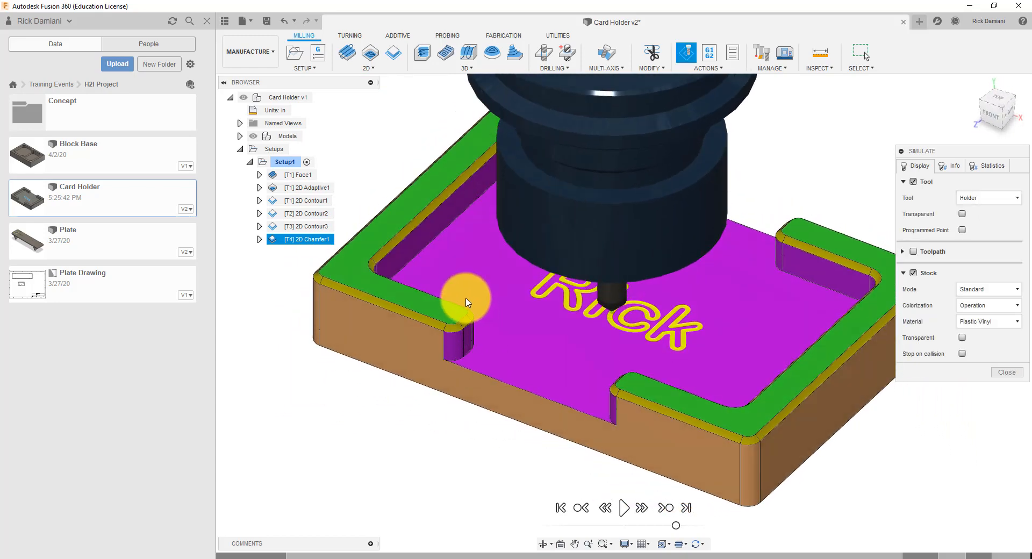
mouse_move(481, 316)
middle_mouse_down("shift")
mouse_move(478, 343)
mouse_move(474, 327)
middle_mouse_up("shift")
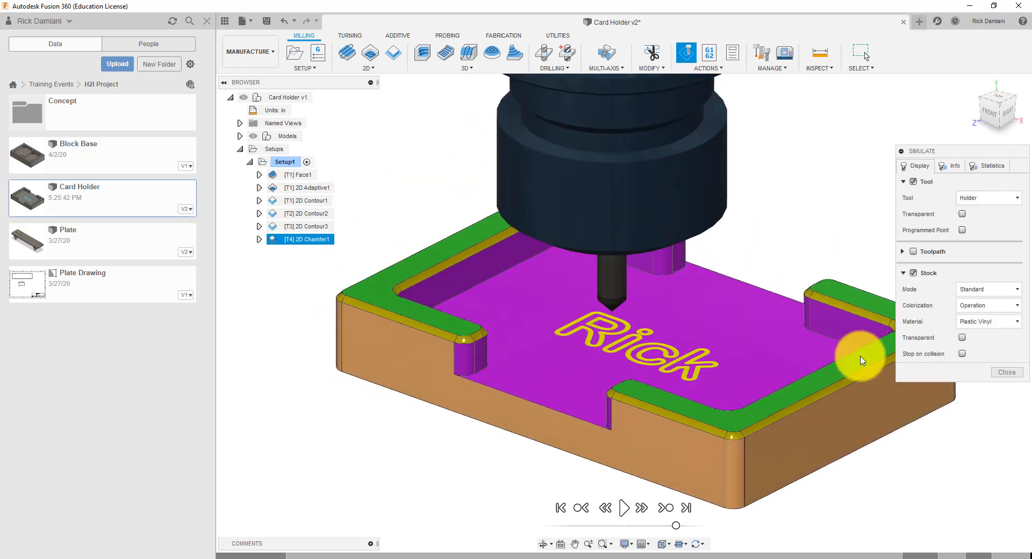
left_click(1006, 372)
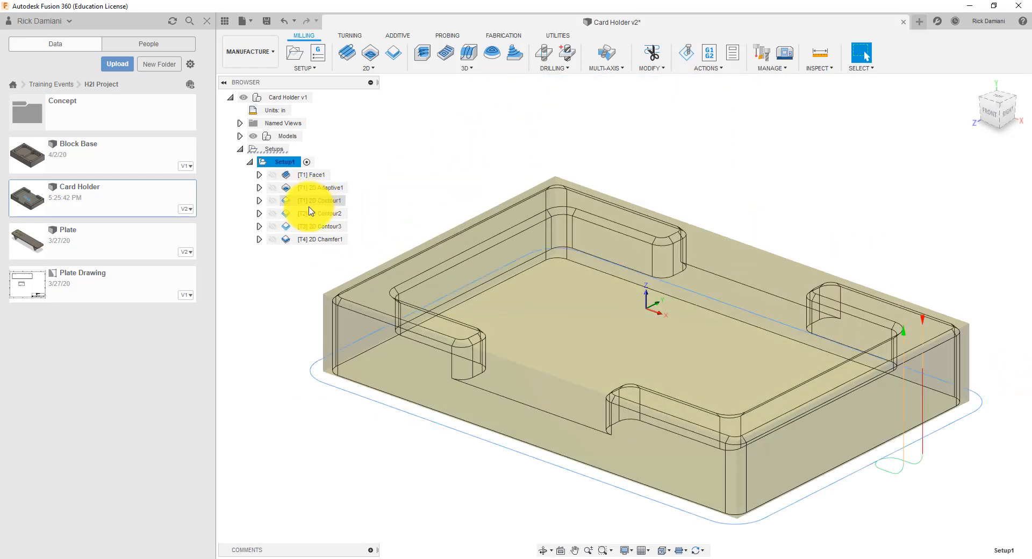
Step: Edit the 2D Chamfer1 operation and pick an entry position at the middle of the pocket's left inner edge
left_click(308, 239)
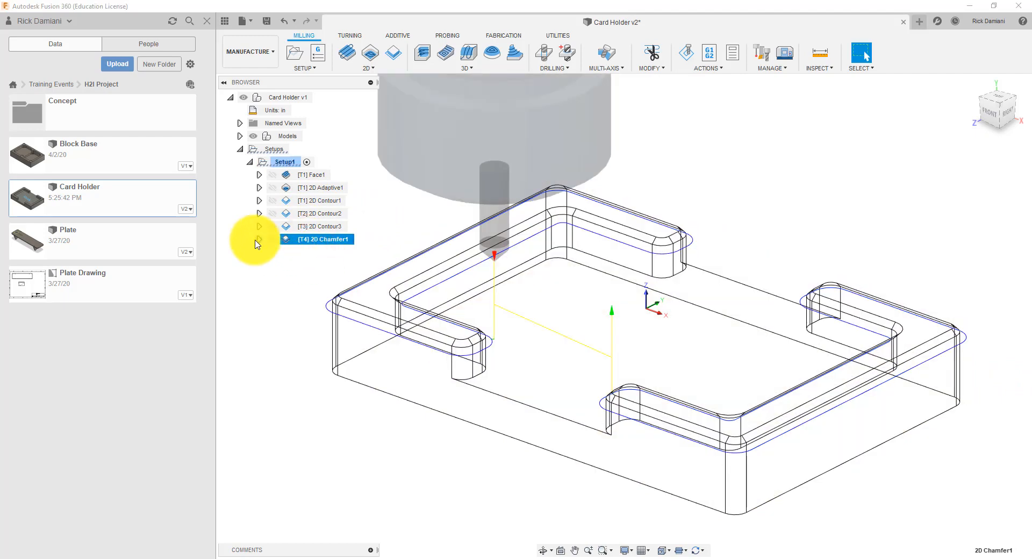
middle_click_drag(396, 325, 484, 306)
scroll(569, 392, "up", 5)
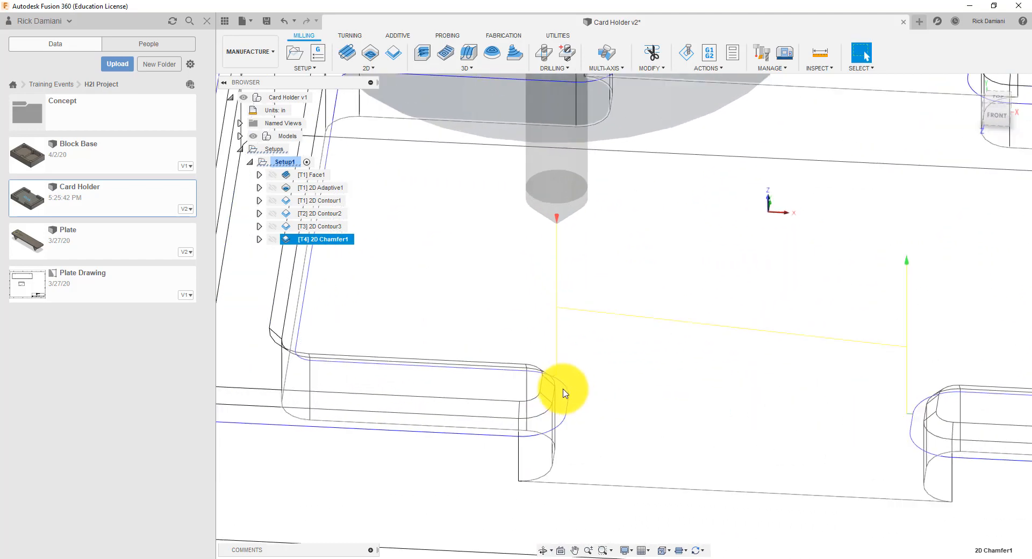
right_click(310, 245)
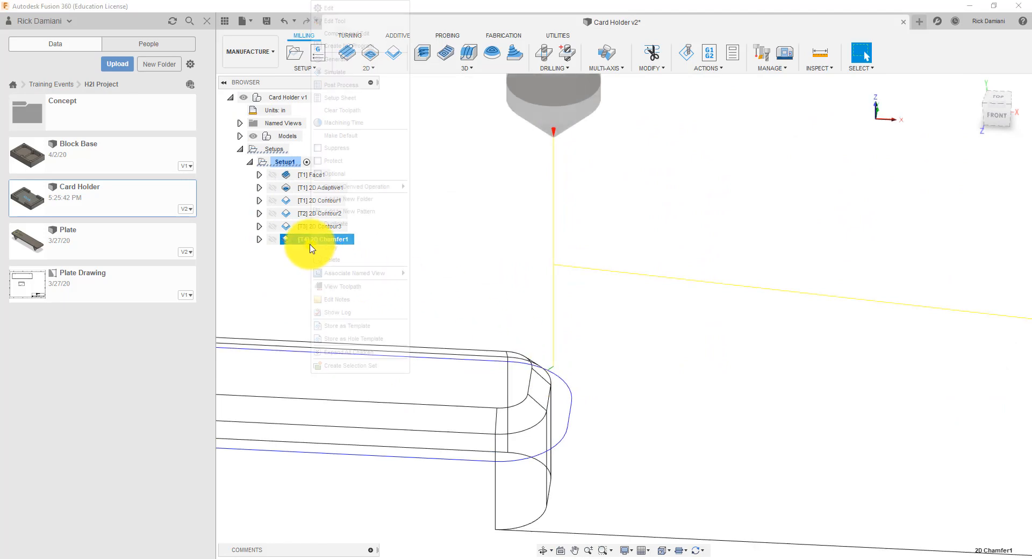
left_click(321, 8)
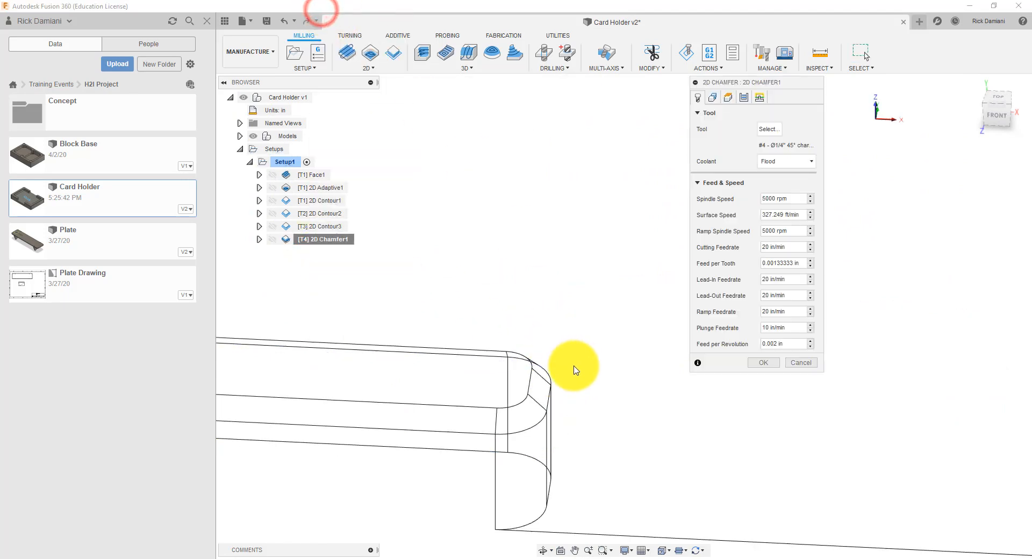
scroll(575, 370, "down", 3)
left_click(760, 97)
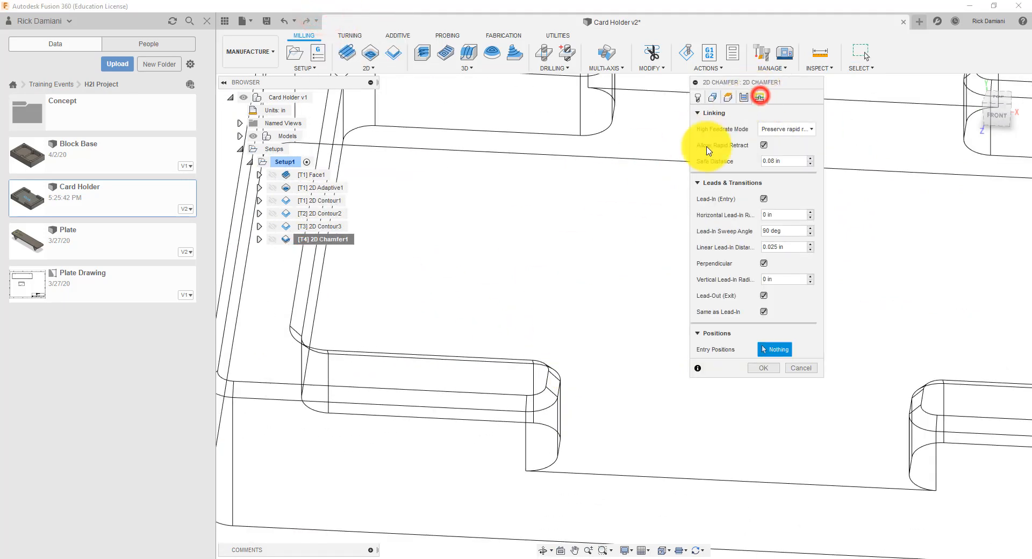
scroll(682, 429, "down", 2)
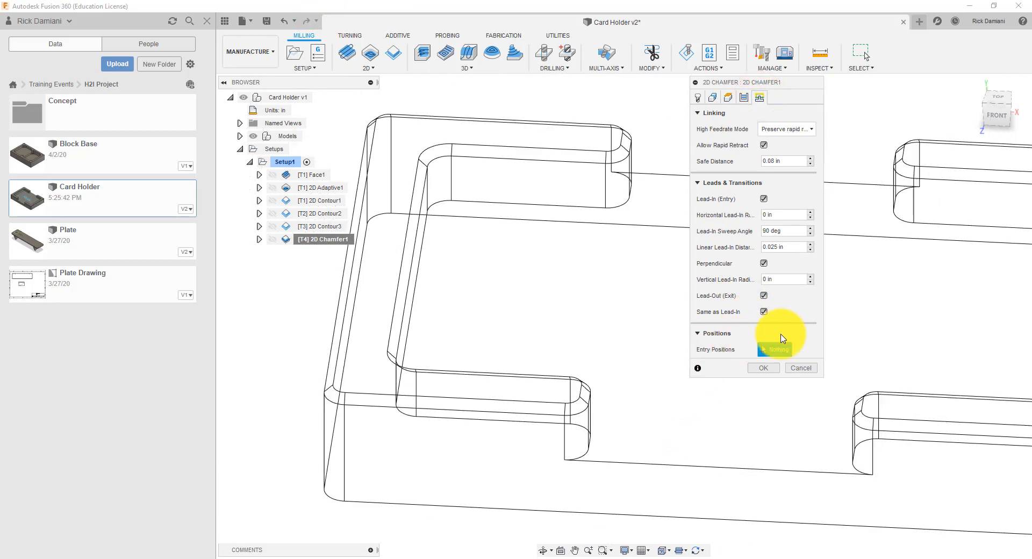
left_click(769, 347)
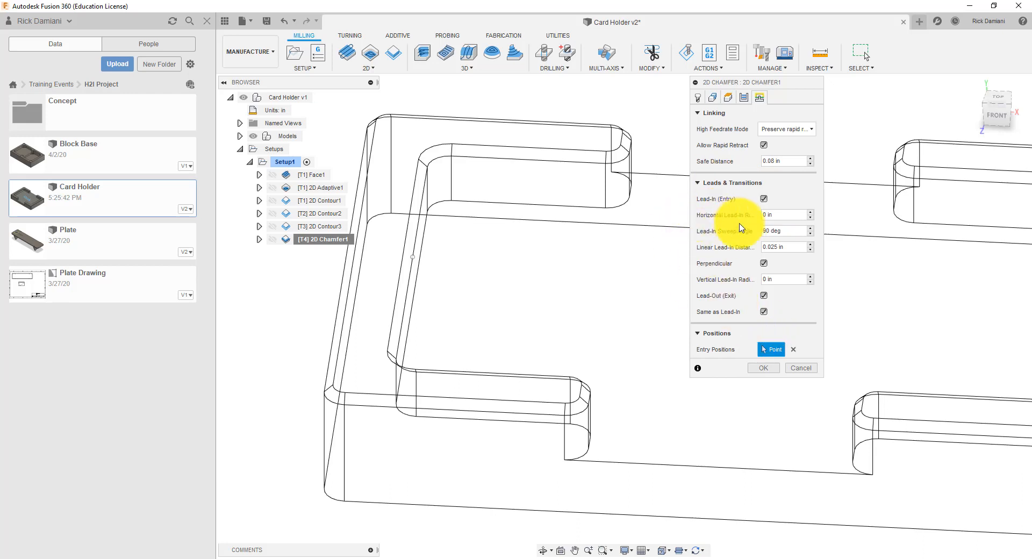
Step: Set the chamfer's horizontal and vertical lead-in radii and linear lead-in distance to 0.125 in and regenerate the toolpath
left_click(781, 216)
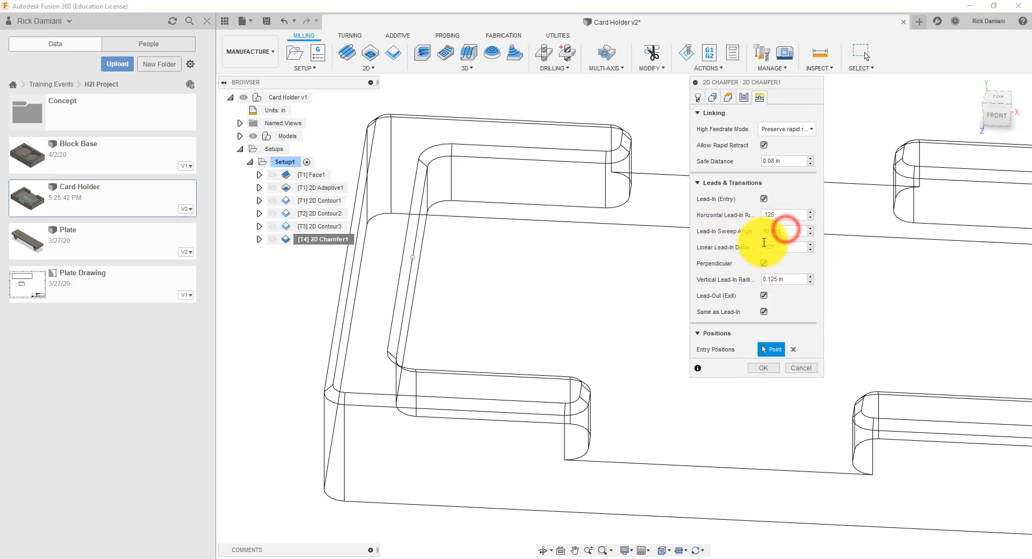
left_click(763, 368)
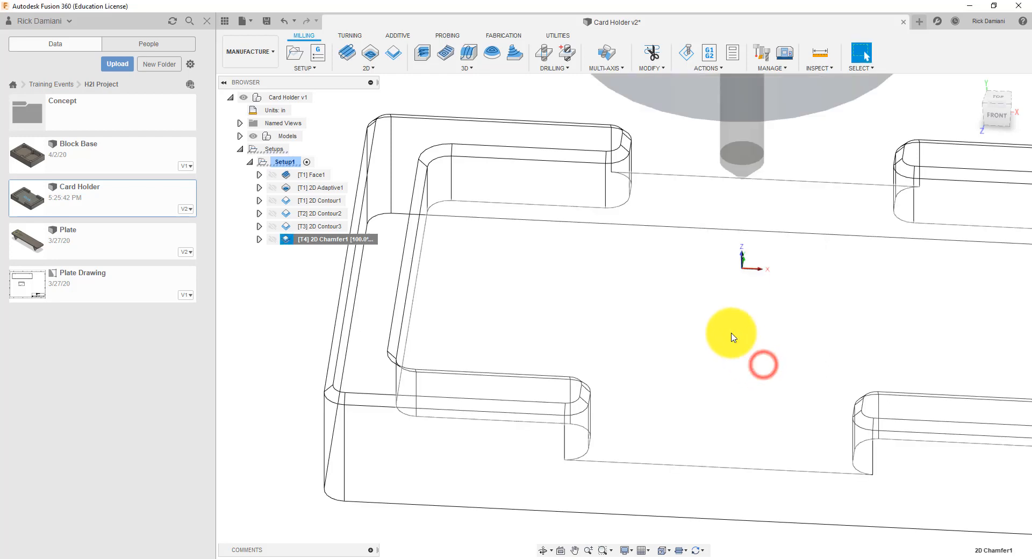
scroll(543, 325, "down", 2)
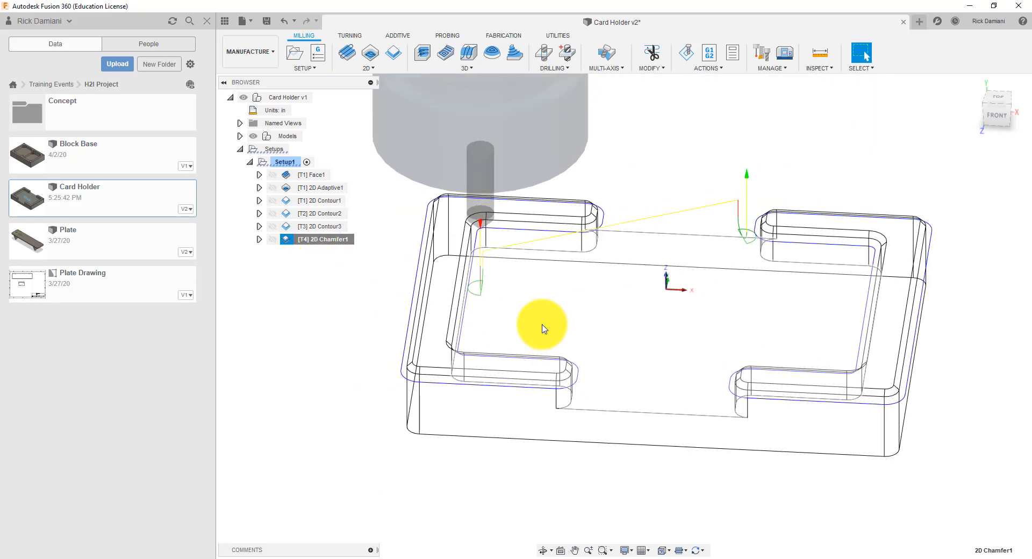
middle_click_drag(684, 265, 630, 281)
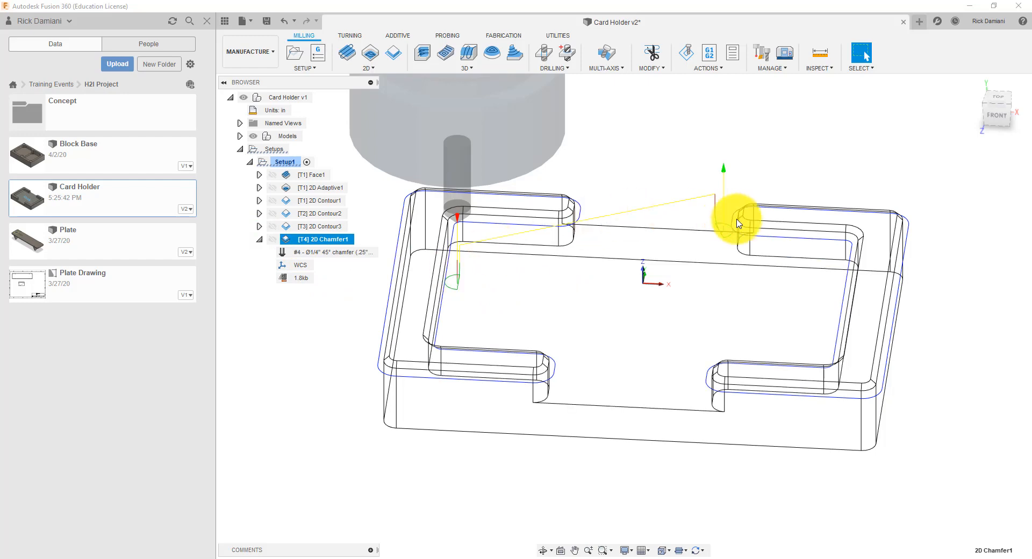
Step: Reopen 2D Chamfer1, clear its contour selection, and reselect the left and then the right top edge chain, starting from the back inner edges
right_click(300, 238)
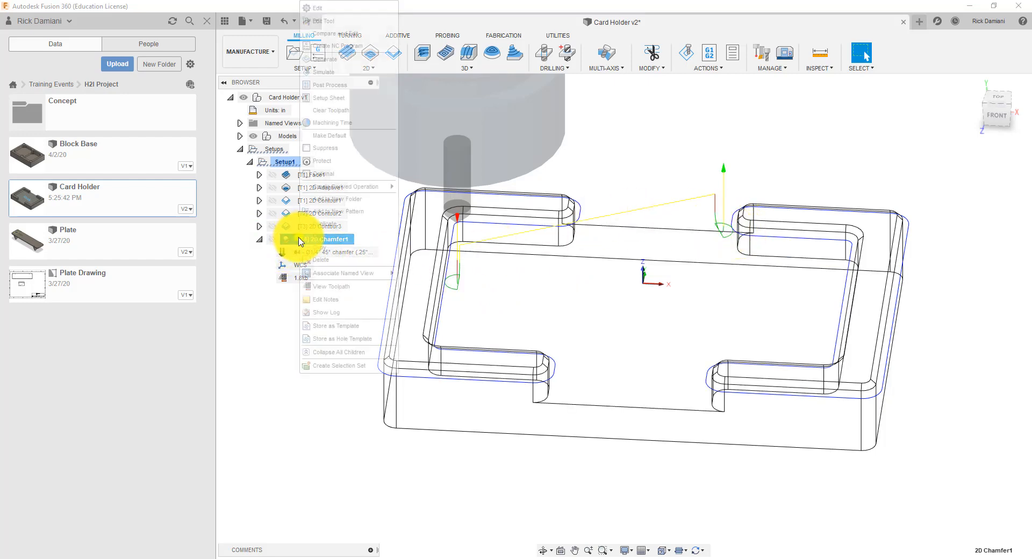
left_click(332, 9)
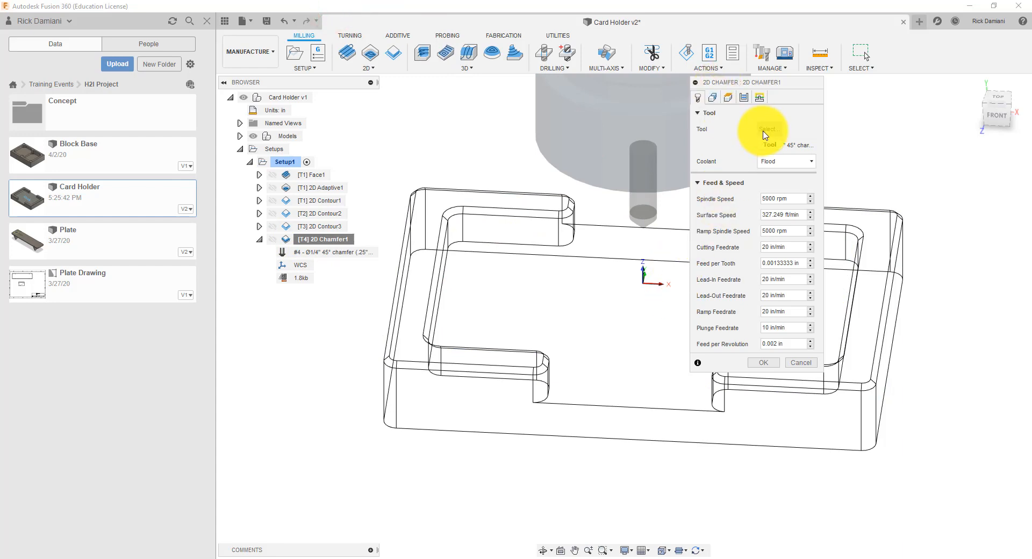
left_click(712, 97)
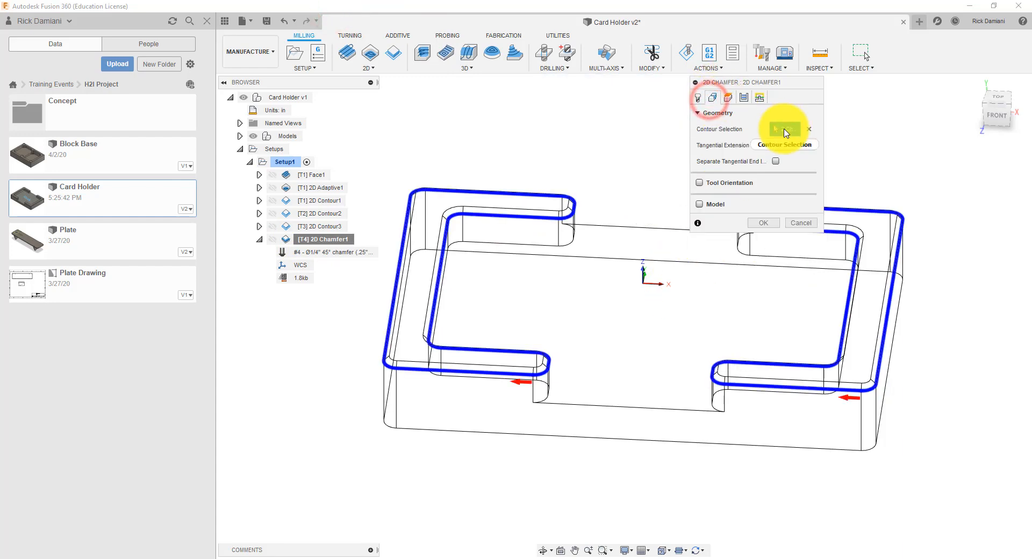
left_click(810, 130)
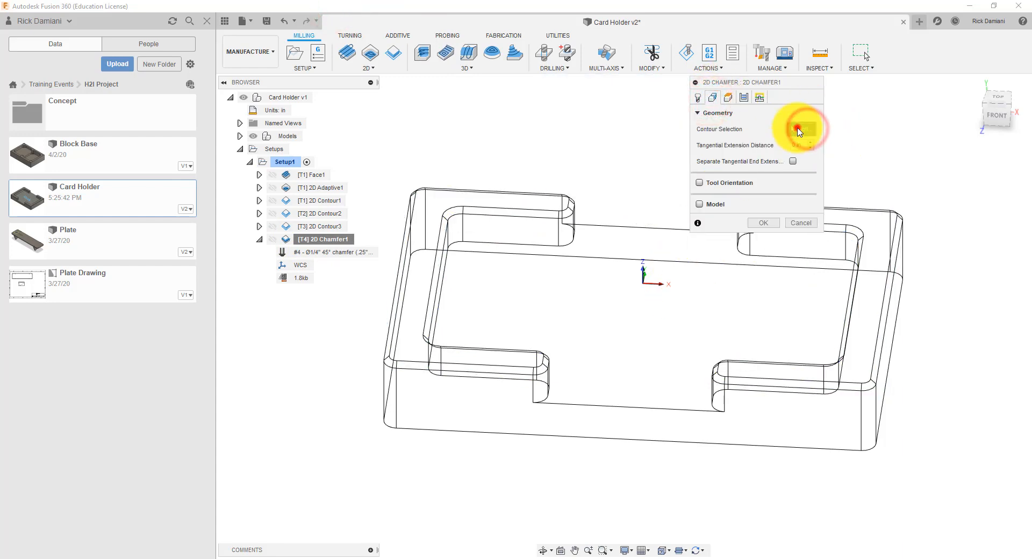
left_click(468, 215)
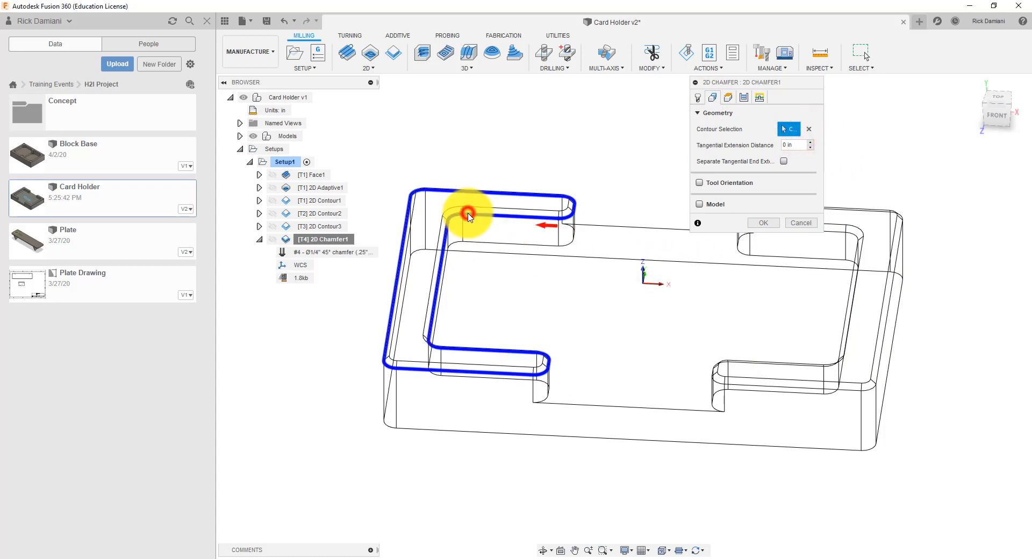
left_click(758, 98)
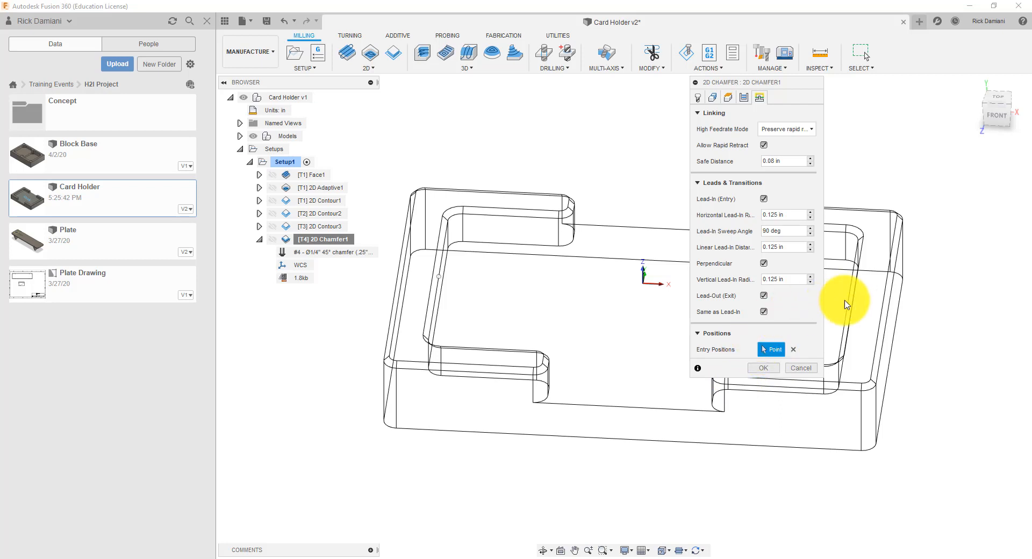
left_click(714, 99)
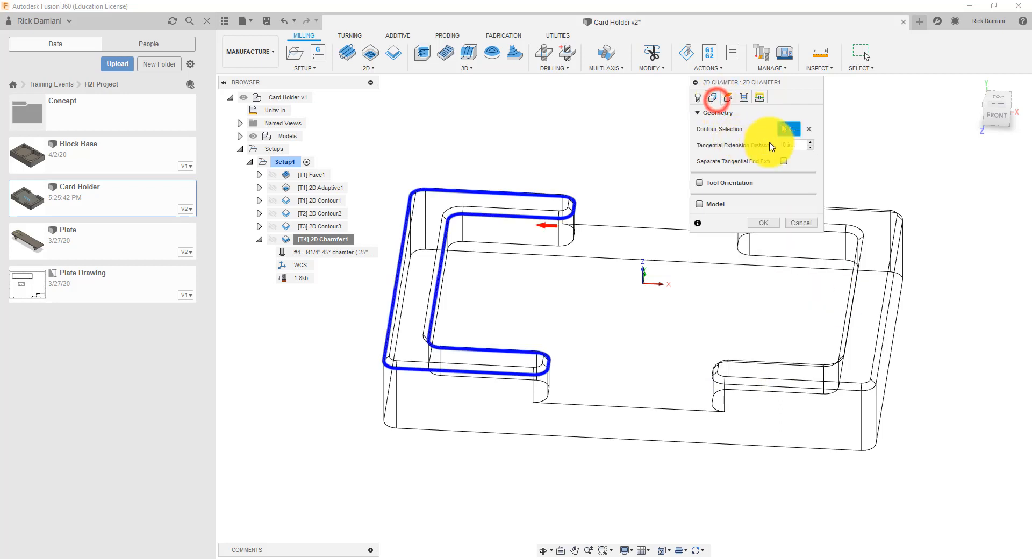
left_click(840, 235)
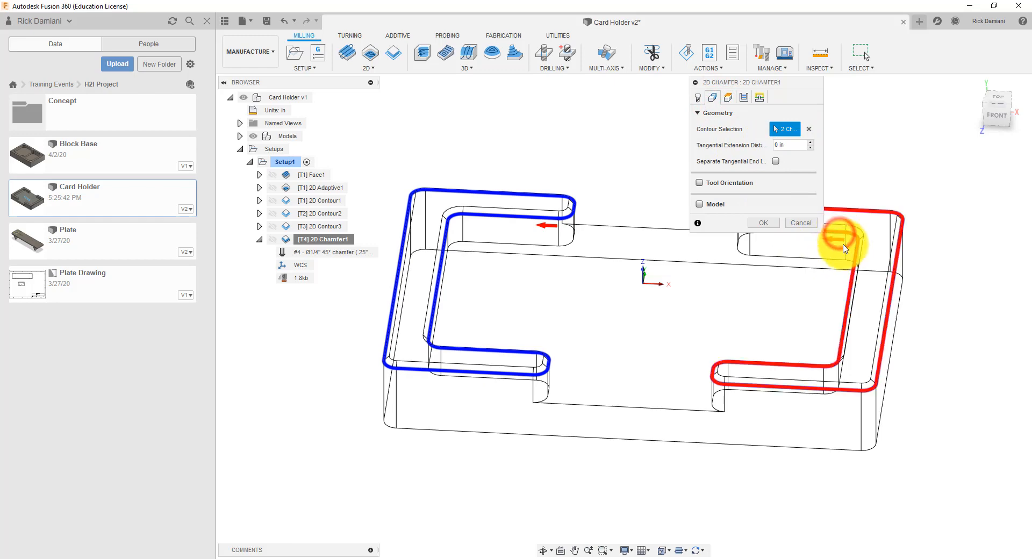
Step: Add a second chamfer entry position at the middle of the pocket's right inner edge and regenerate 2D Chamfer1
left_click(760, 99)
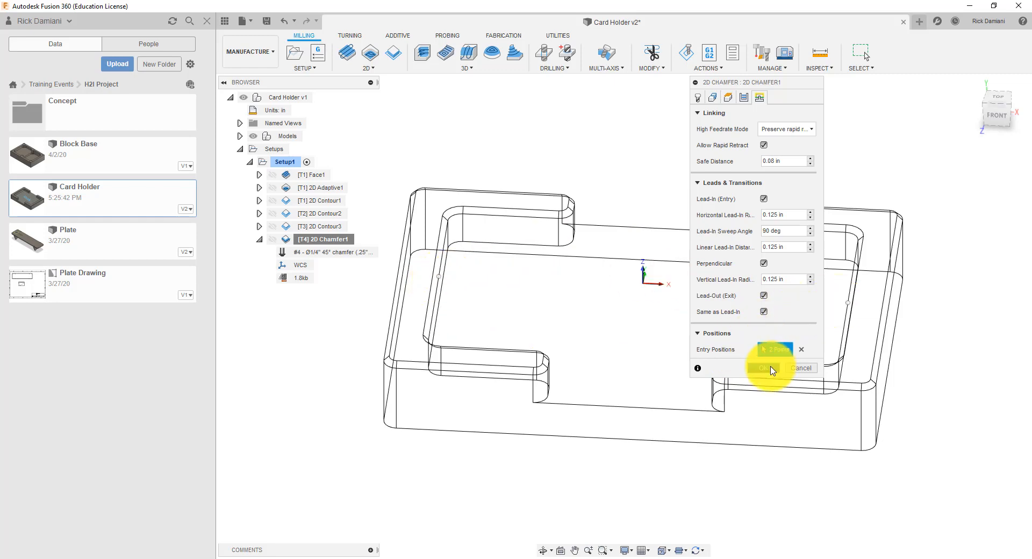
left_click(712, 97)
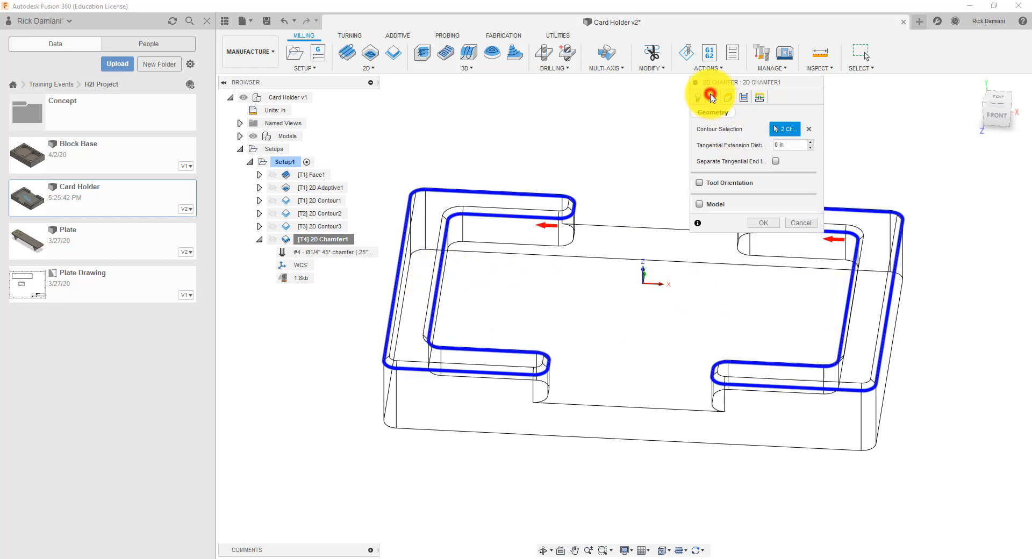
middle_click_drag(603, 303, 488, 371)
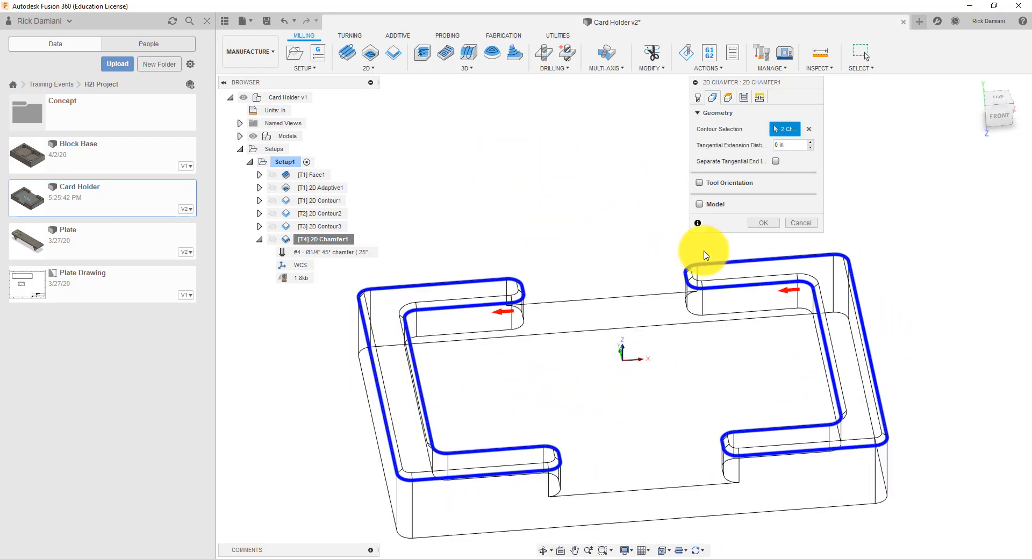
left_click(763, 223)
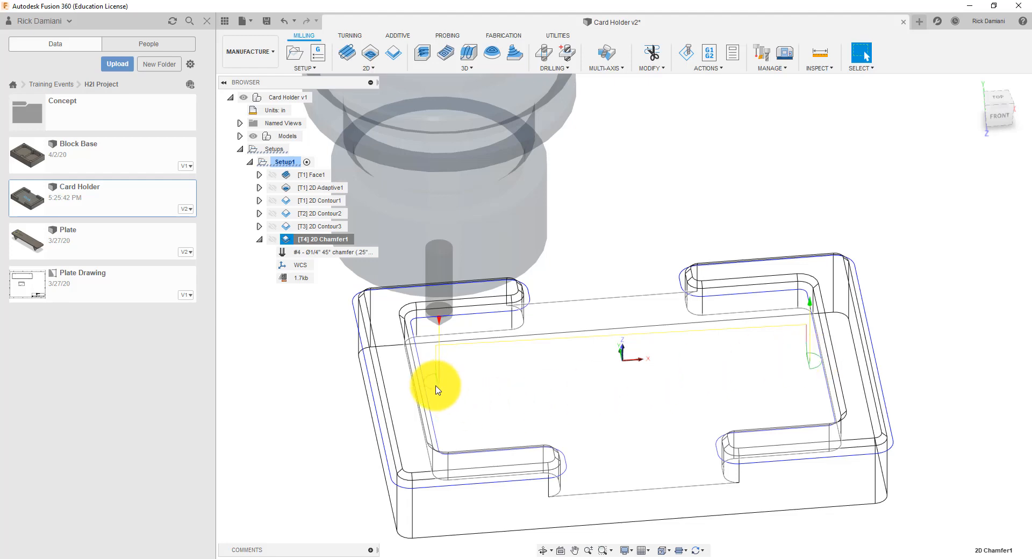
left_click(258, 240)
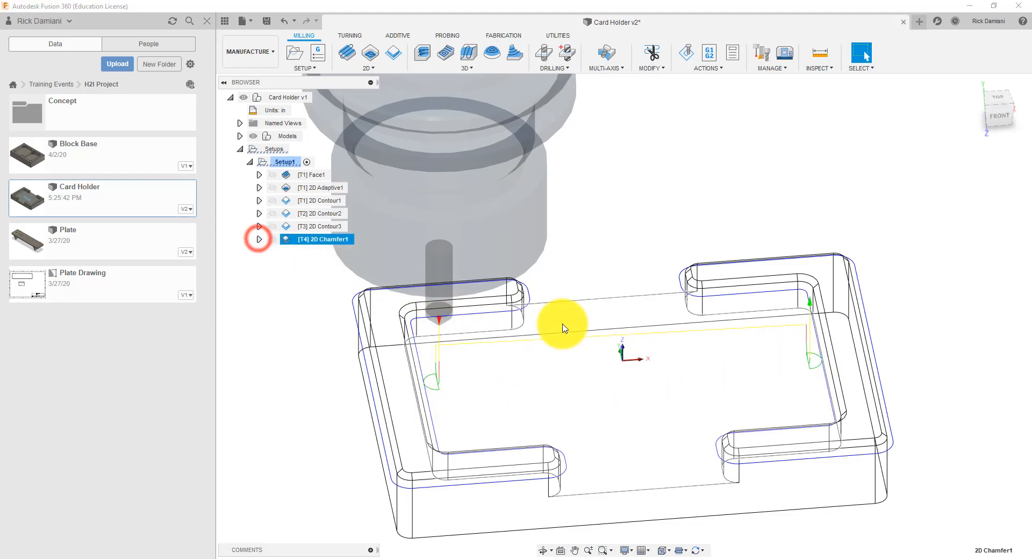
Step: Simulate all Setup1 operations from the home view to check the revised chamfer entries, and close the simulation
left_click(972, 82)
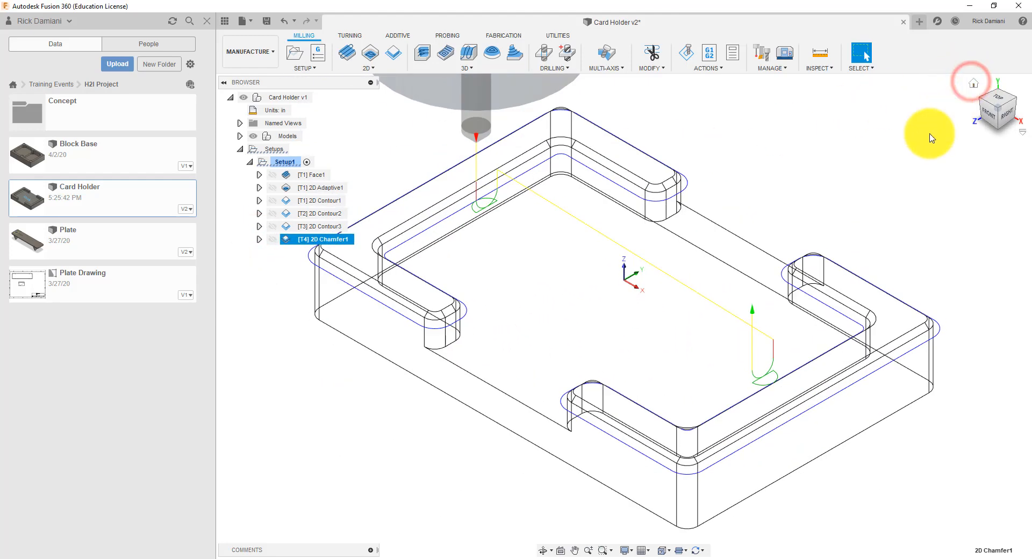
left_click(280, 162)
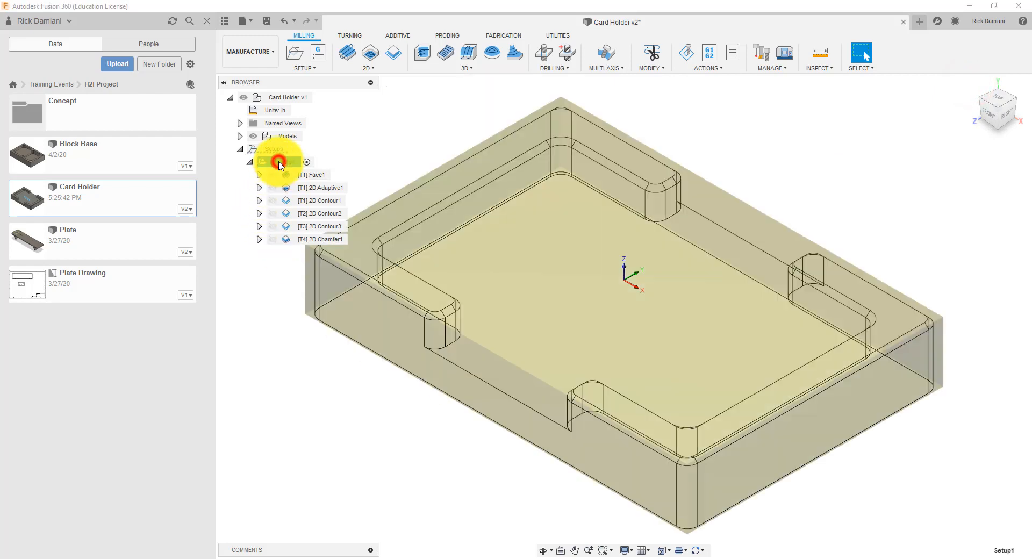
right_click(280, 163)
left_click(300, 251)
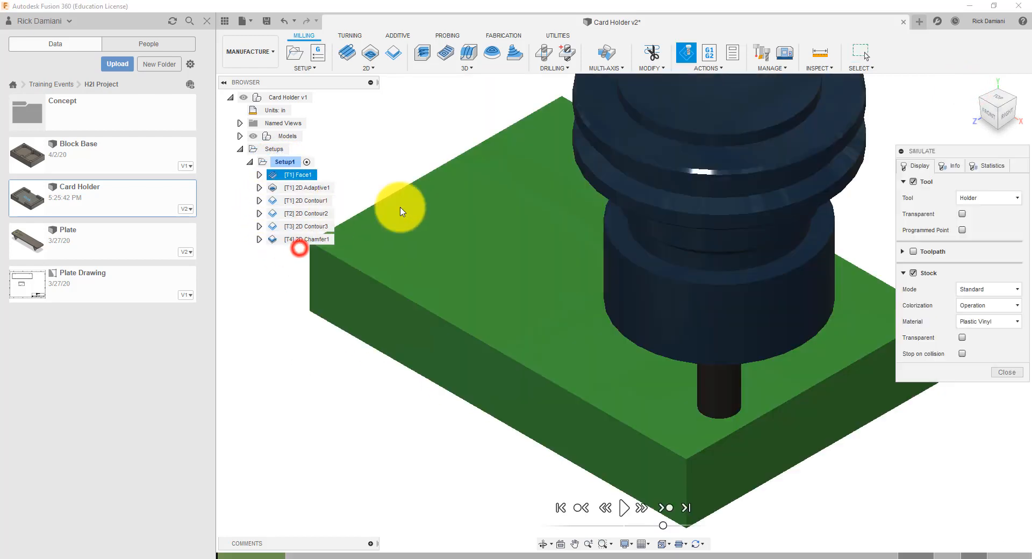
left_click(621, 507)
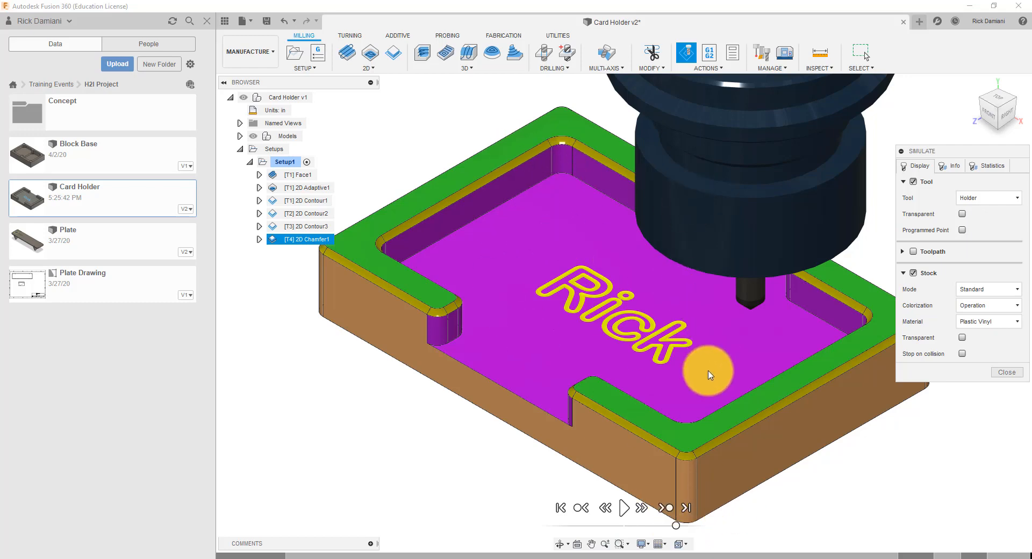
left_click(1015, 373)
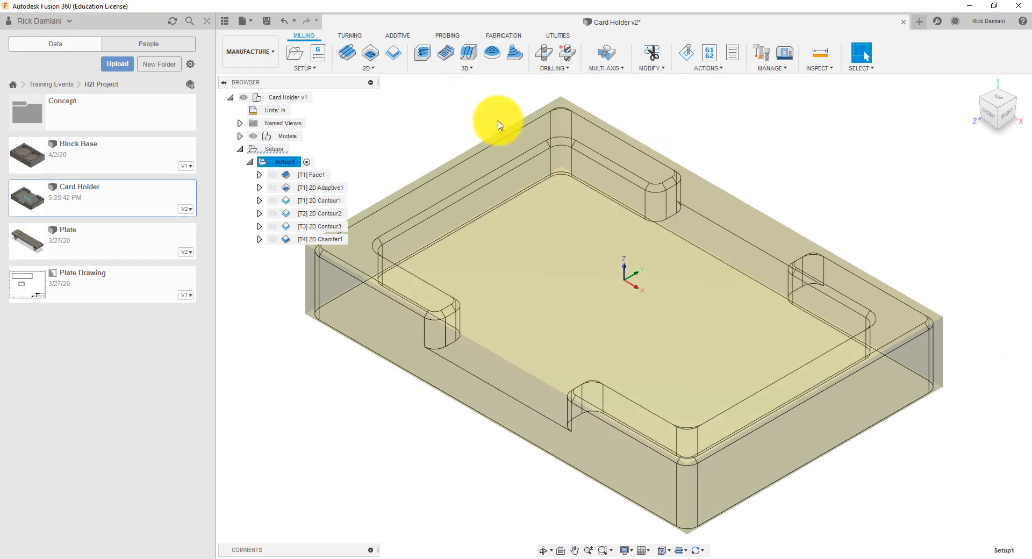
Step: Change the visual style to Shaded with Visible Edges Only and save the card holder as a new version
left_click(275, 378)
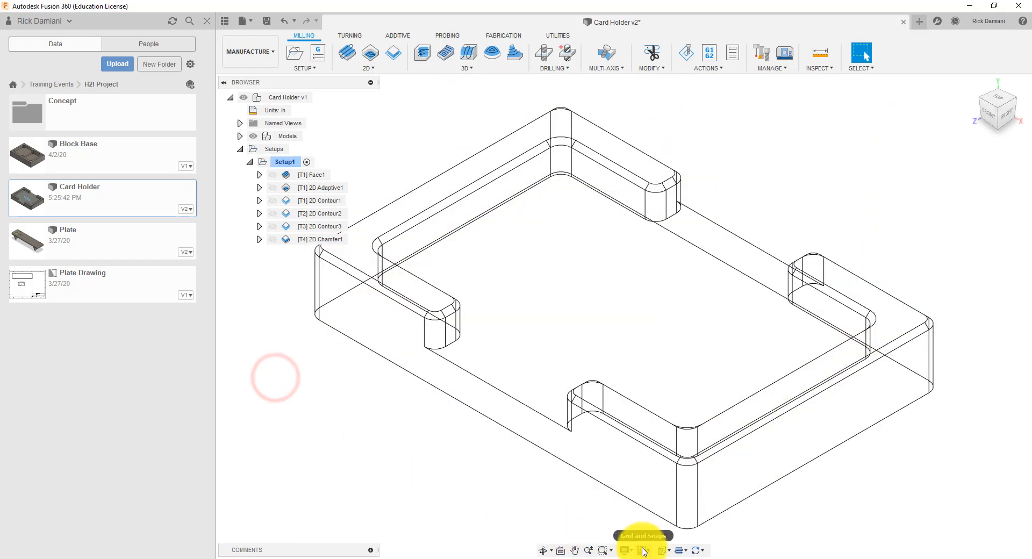
left_click(625, 551)
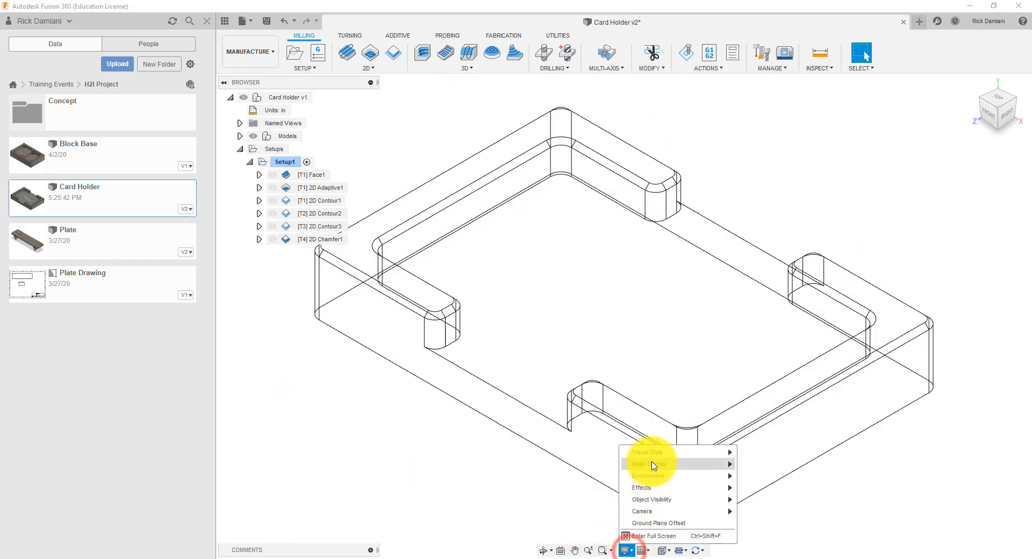
mouse_move(676, 452)
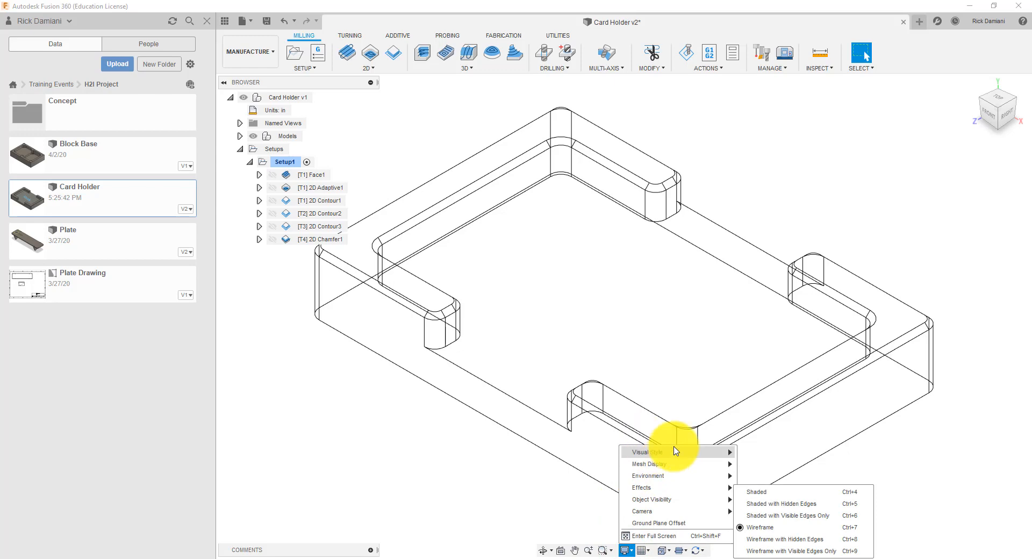
left_click(792, 517)
mouse_move(380, 391)
middle_mouse_down()
mouse_move(460, 380)
mouse_move(432, 380)
middle_mouse_up()
left_click(439, 102)
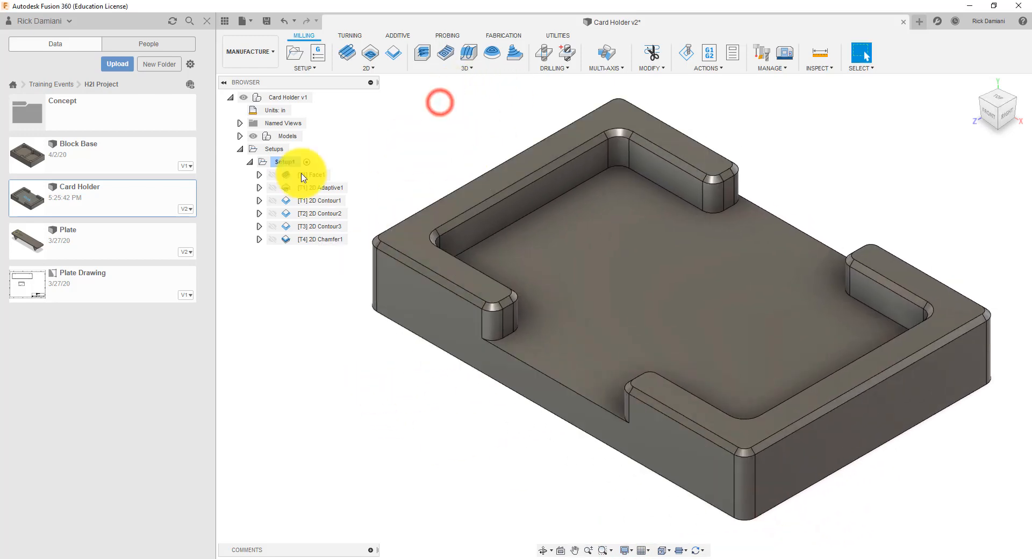
left_click(266, 20)
left_click(513, 294)
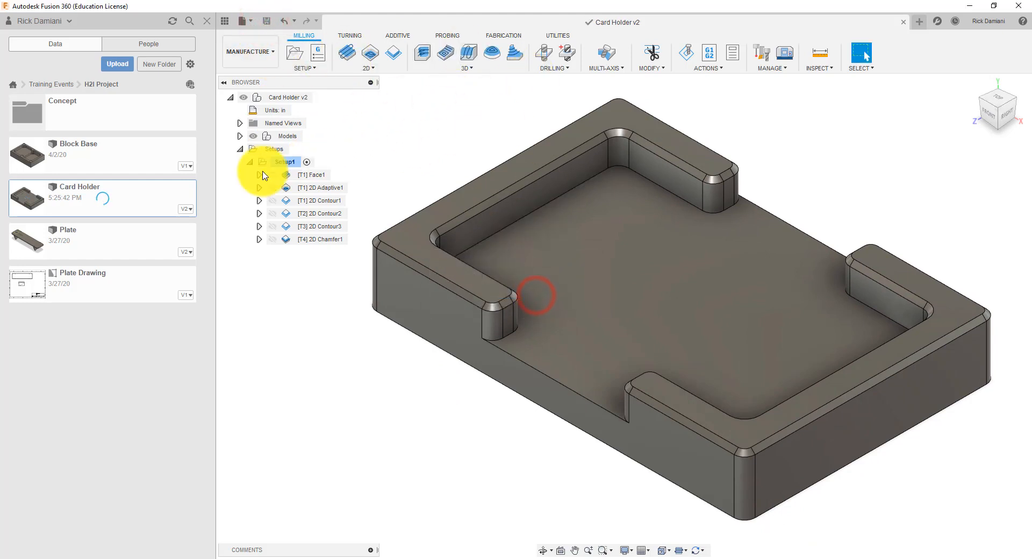
Step: Start post-processing Setup1 and choose the Intelitek / intelitek post configuration
left_click(707, 60)
left_click_drag(370, 84, 381, 86)
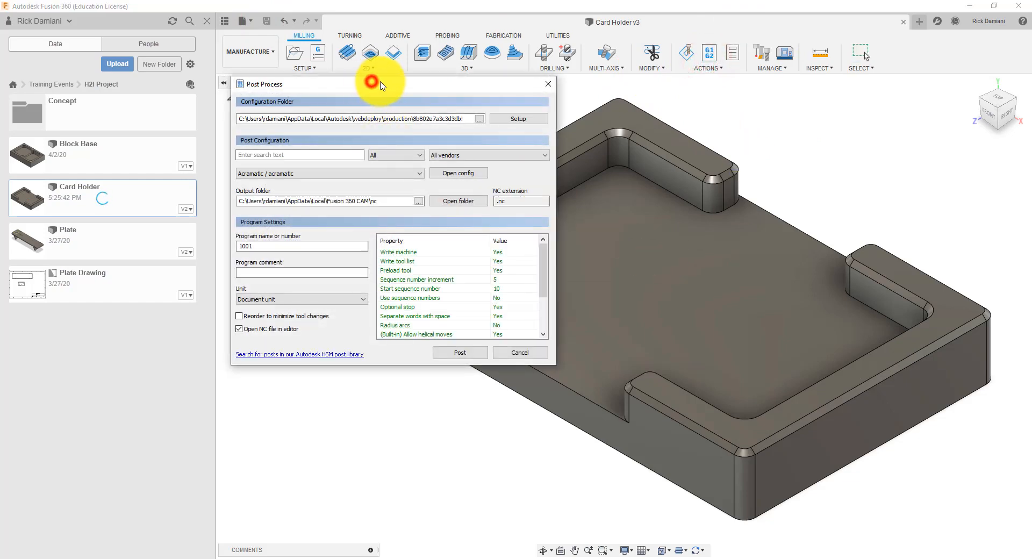
left_click(339, 173)
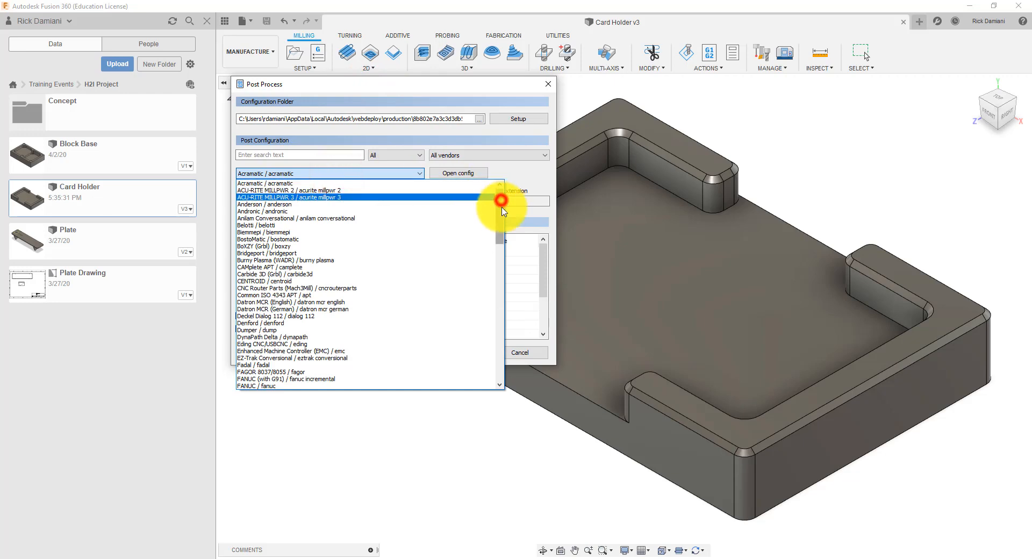
left_click_drag(502, 209, 500, 278)
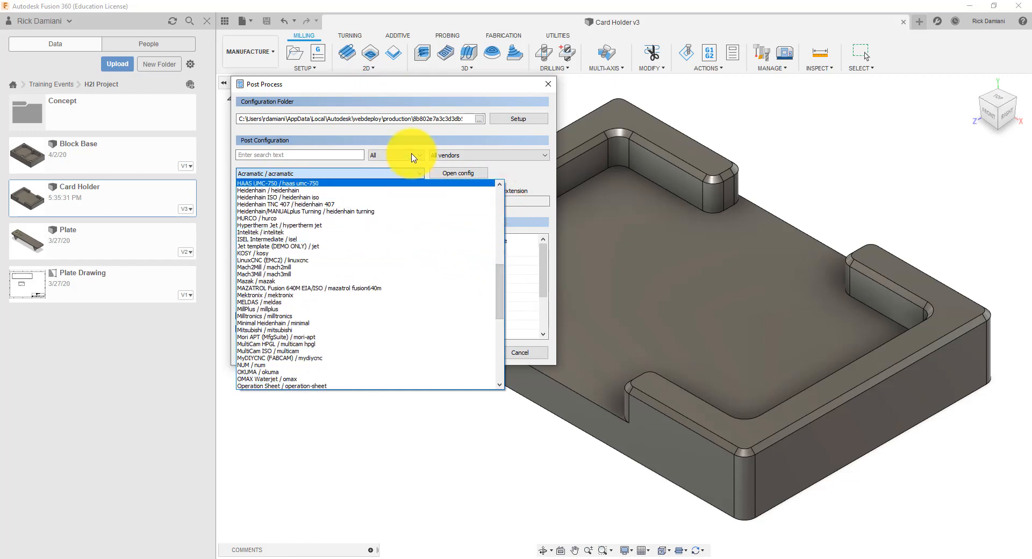
left_click(309, 232)
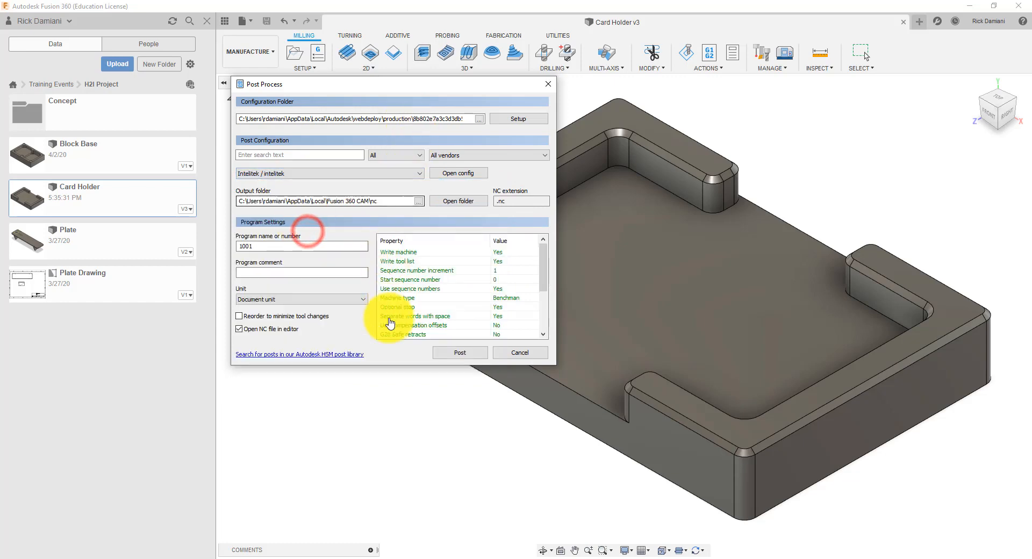
Step: Set the post processor's machine type property to Benchmill
left_click_drag(547, 275, 531, 260)
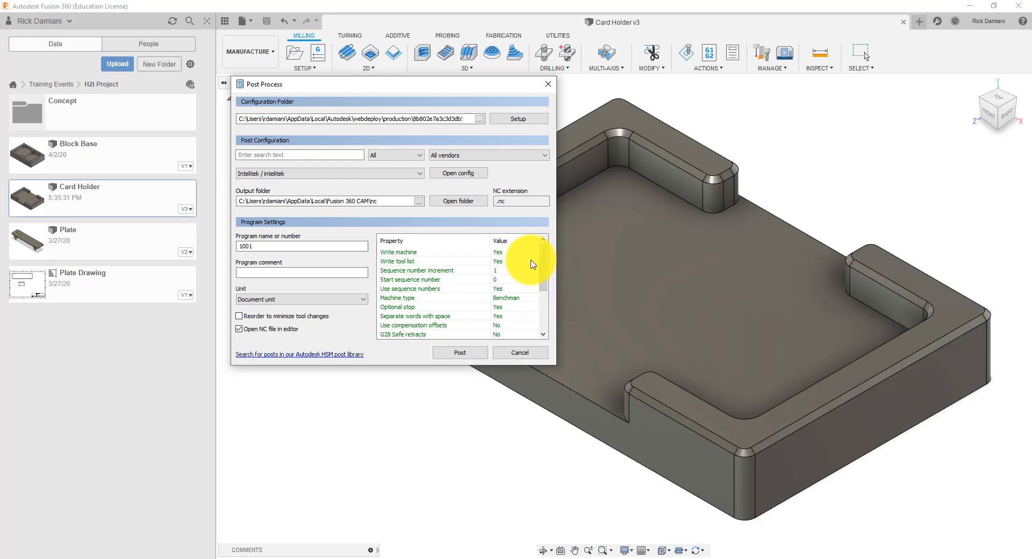
left_click_drag(439, 85, 449, 83)
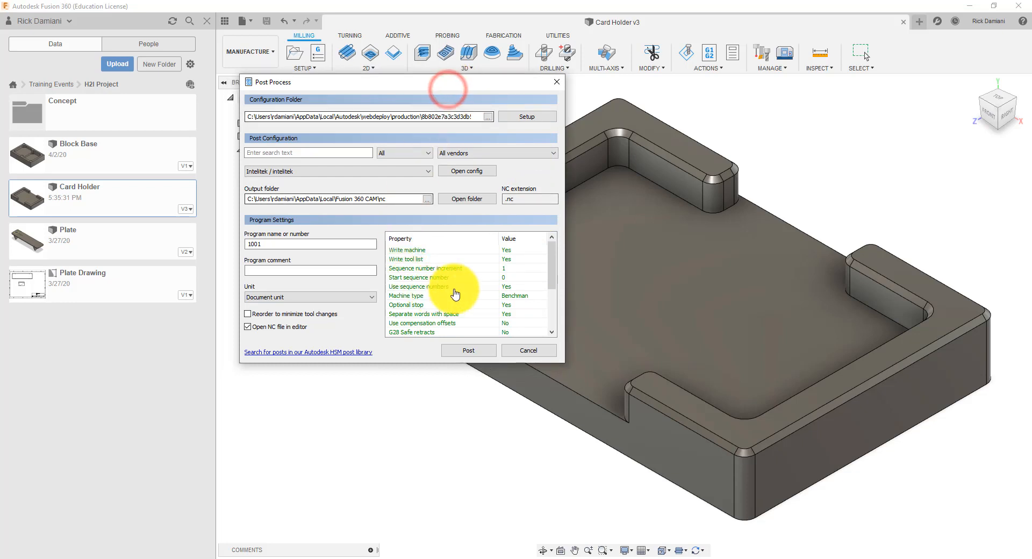
left_click_drag(548, 263, 568, 242)
left_click(521, 296)
left_click(520, 296)
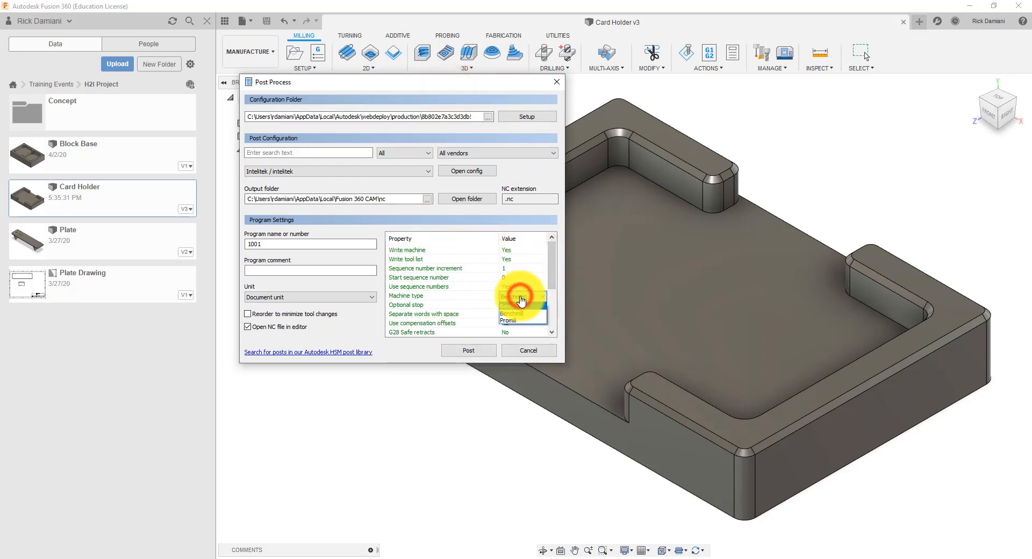
left_click(521, 313)
Step: Review the remaining post properties and set both Write machine and Write tool list to No
left_click_drag(552, 270, 553, 297)
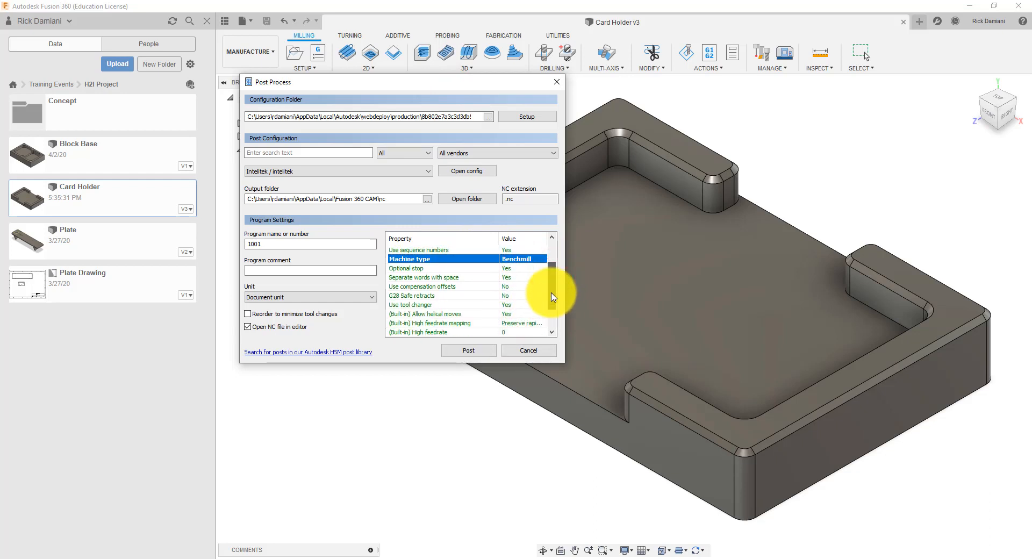
left_click_drag(551, 293, 549, 298)
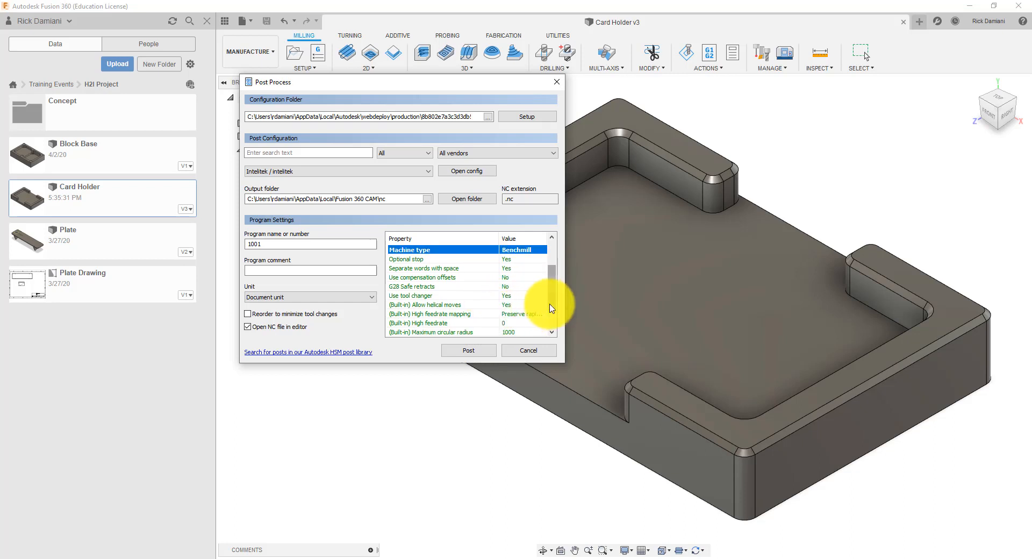
left_click(550, 307)
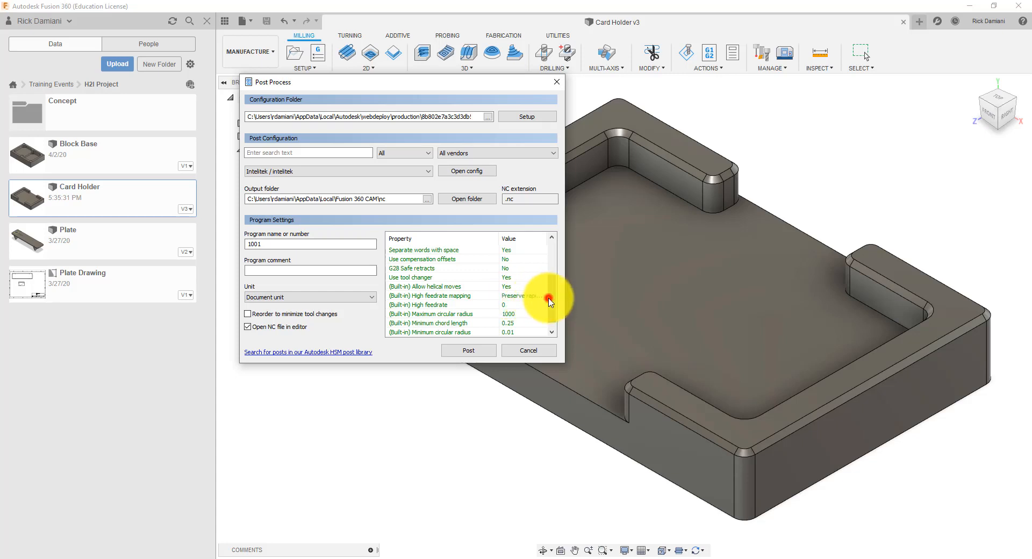
left_click_drag(548, 298, 559, 265)
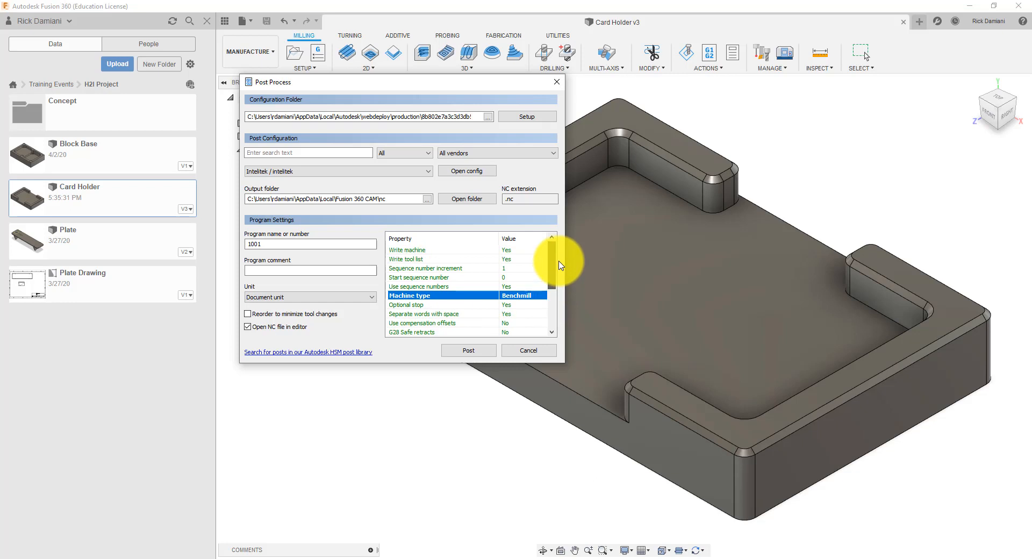
left_click(512, 250)
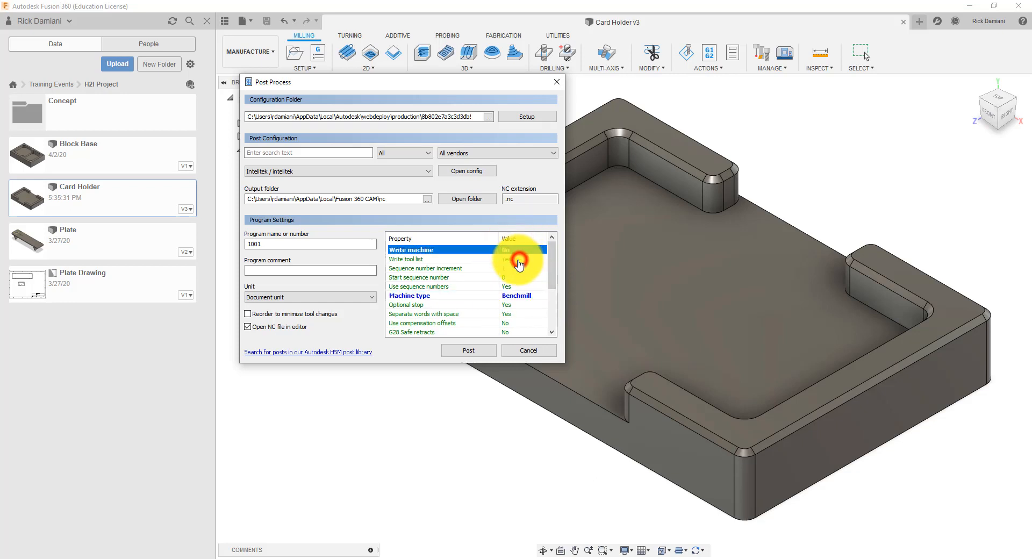
left_click(518, 260)
left_click(514, 270)
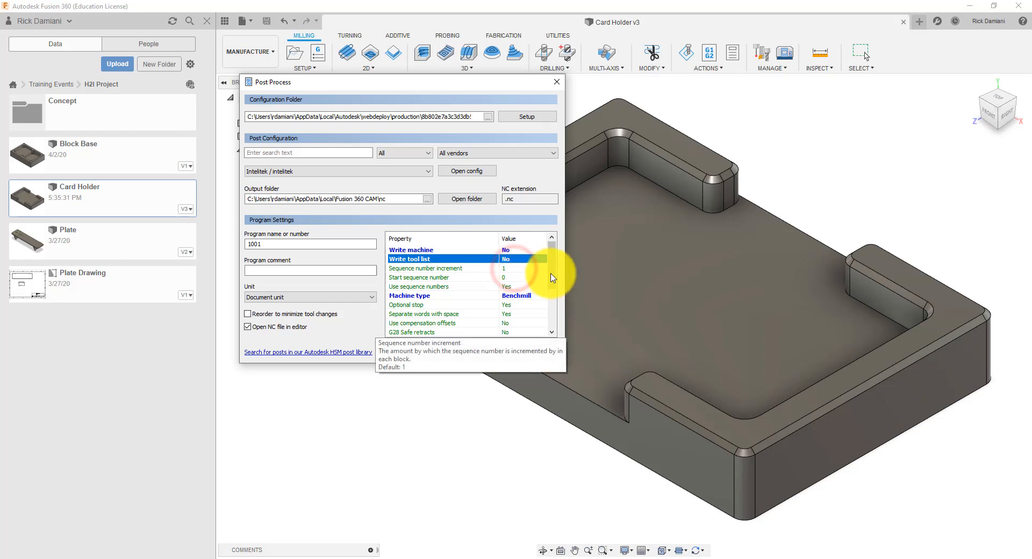
scroll(549, 277, "down", 1)
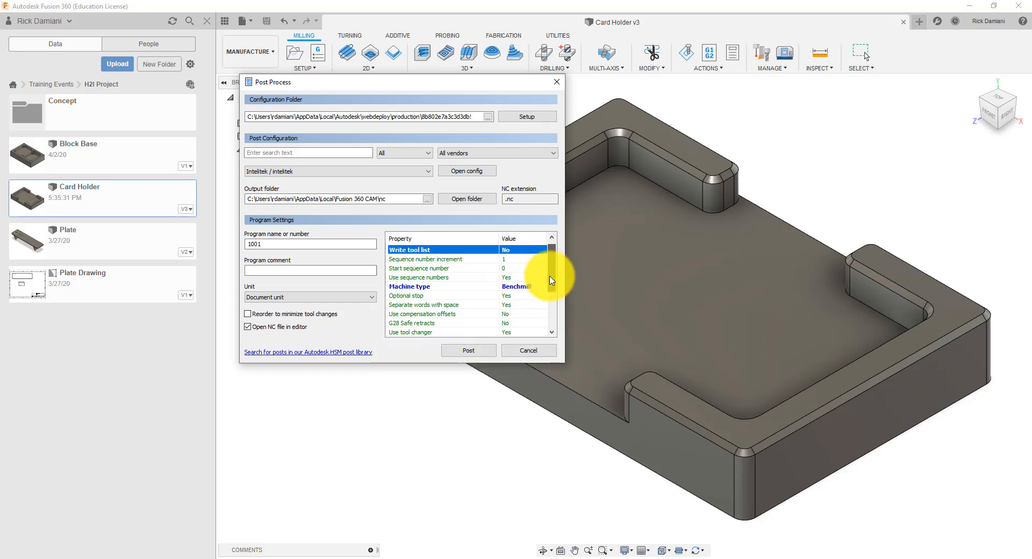
left_click_drag(552, 280, 534, 318)
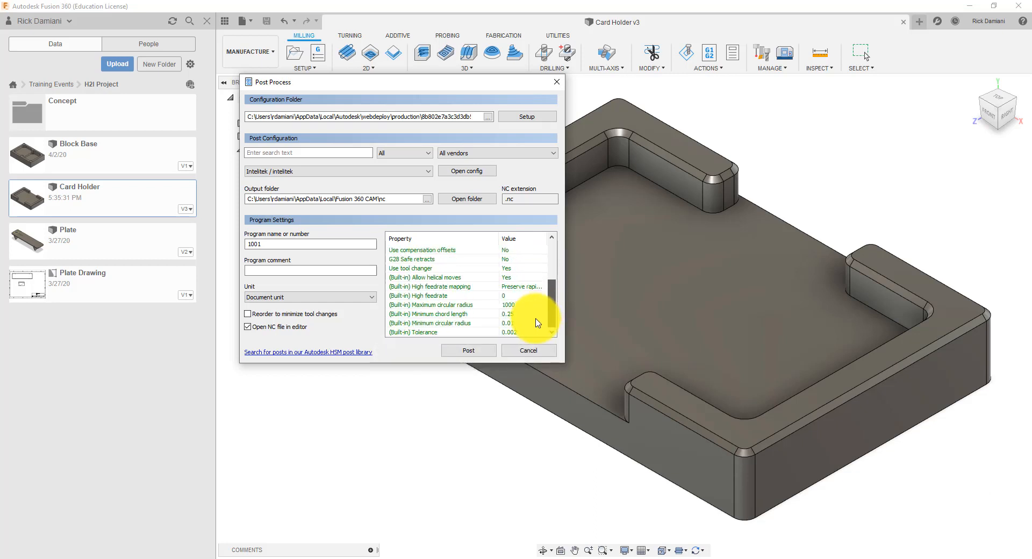
Step: Post the program and choose the Desktop as the location for the NC file
left_click(450, 352)
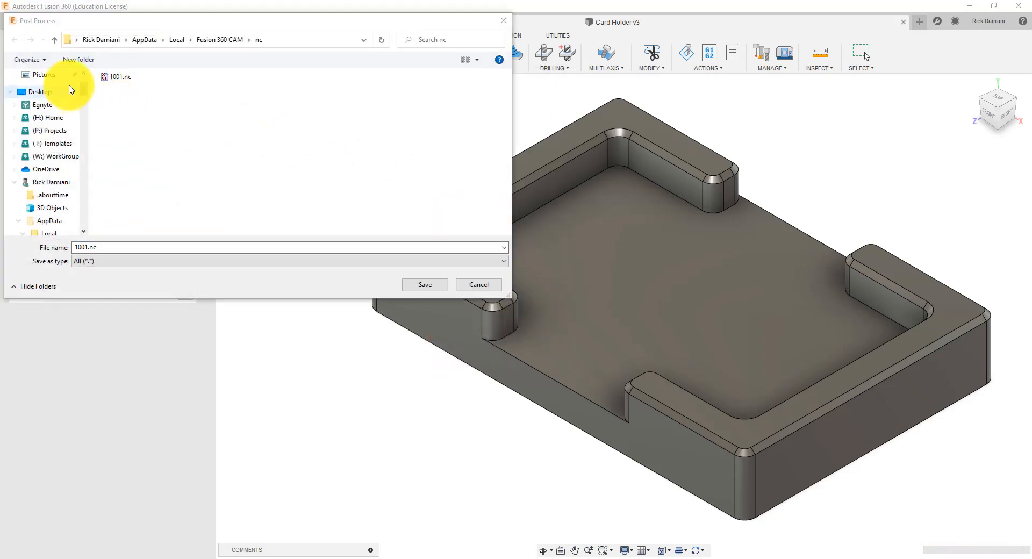
left_click_drag(87, 84, 86, 88)
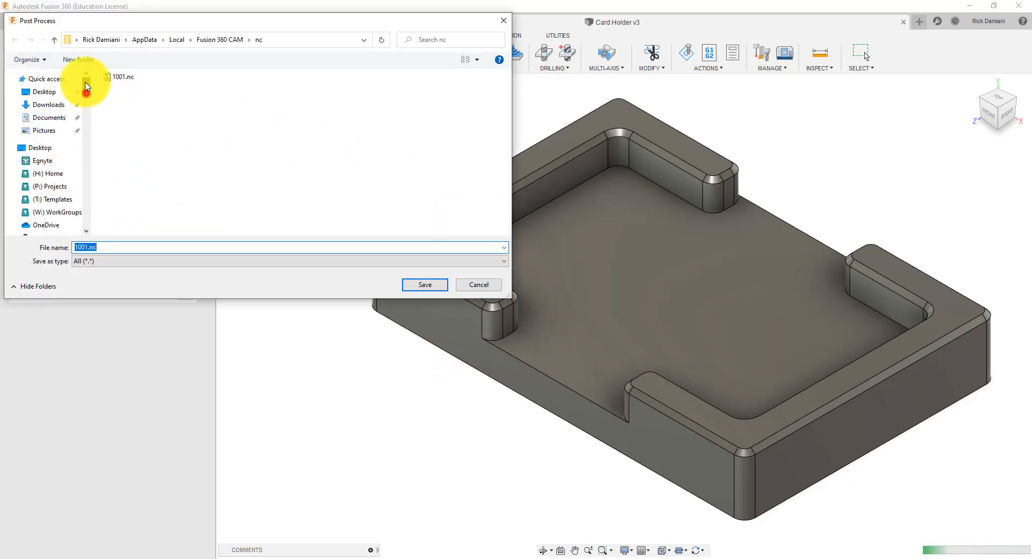
left_click(75, 75)
left_click(51, 92)
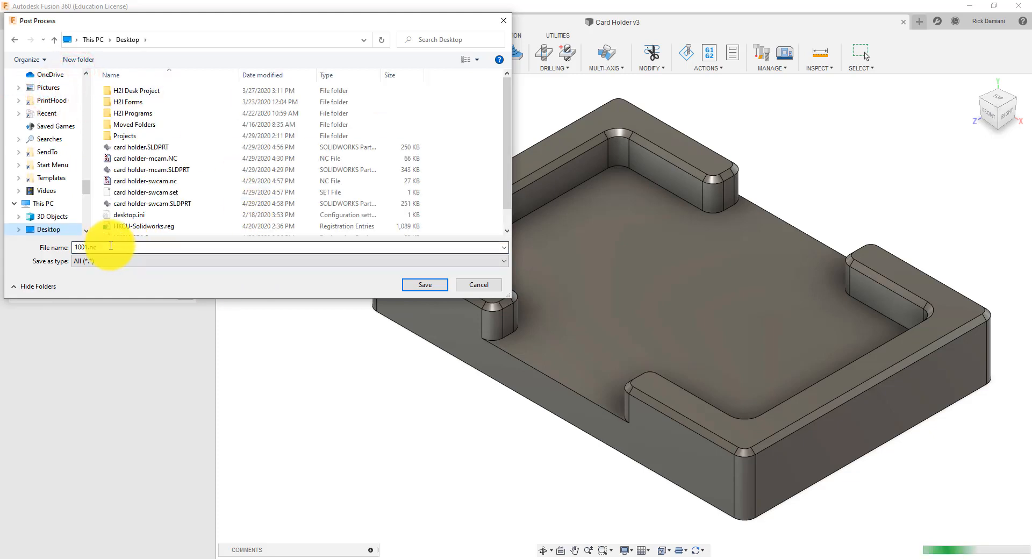
Step: Name the NC file card holder-fusion.nc, based on the existing card holder-swcam.nc name, and save it
left_click(140, 183)
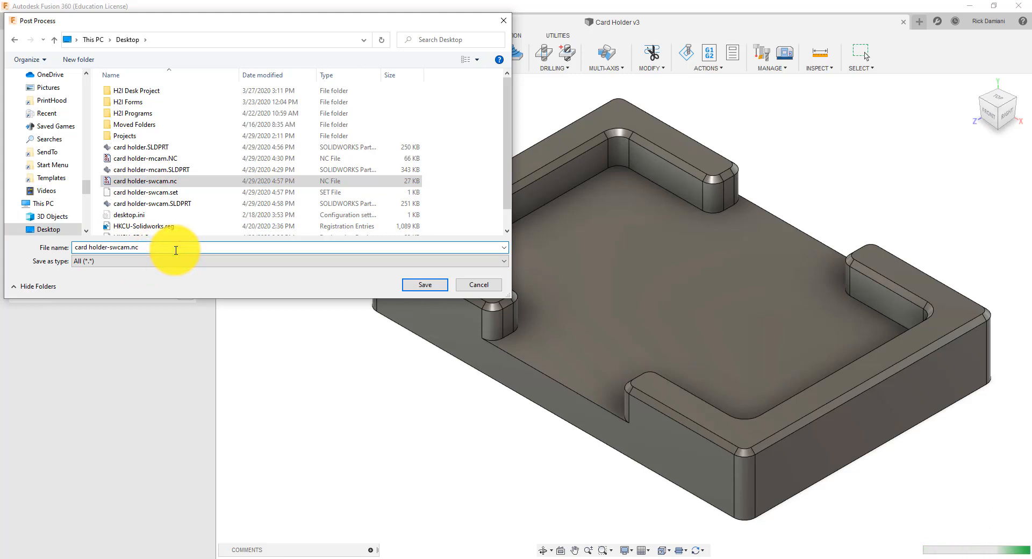
key("Left")
key("Left")
key("Left")
key("BackSpace")
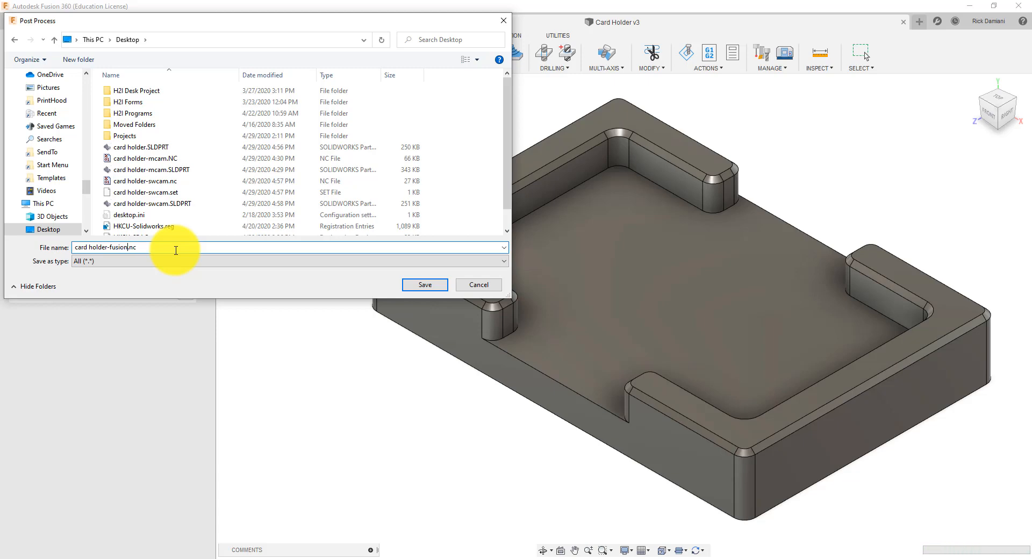
left_click(424, 287)
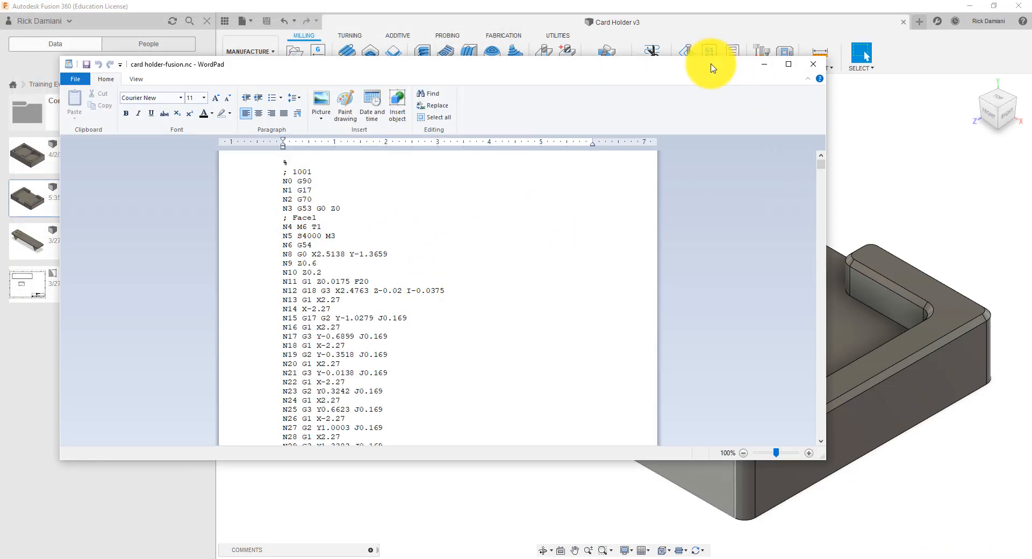
Step: Reposition and resize the WordPad window and examine the posted NC code for the Face1 and 2D Adaptive1 operations
left_click_drag(714, 64, 774, 48)
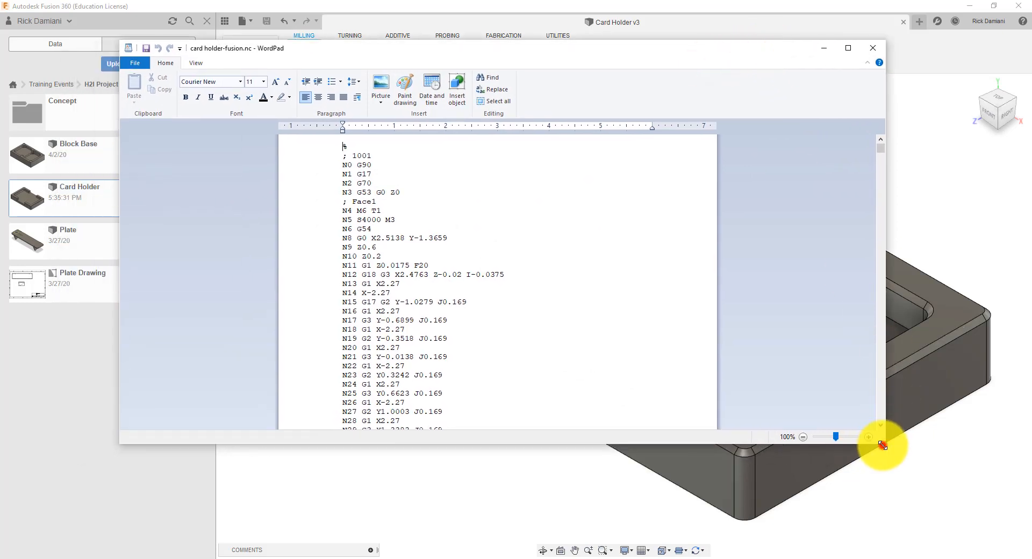
left_click_drag(882, 445, 812, 522)
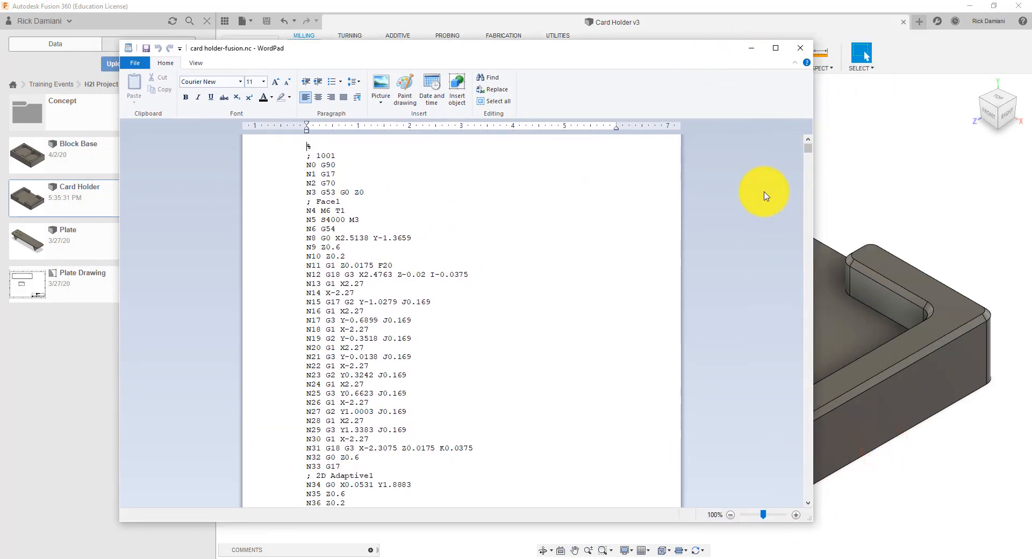
scroll(640, 417, "down", 13)
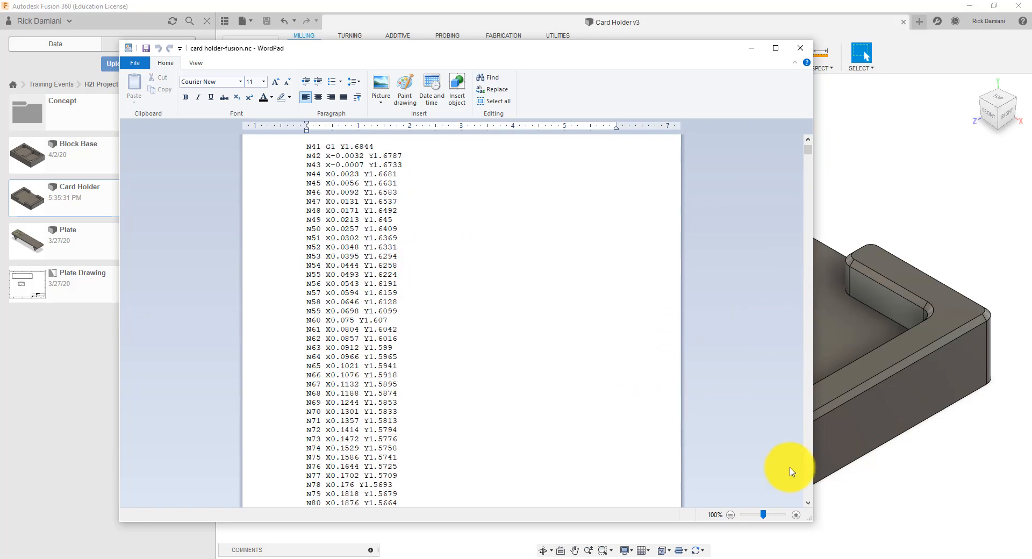
scroll(790, 472, "down", 2)
left_click(807, 484)
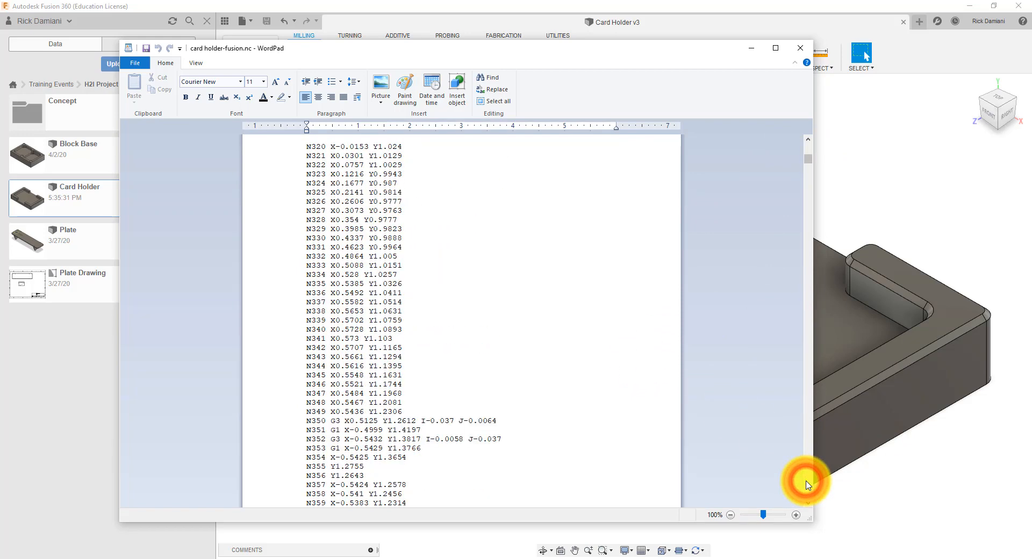